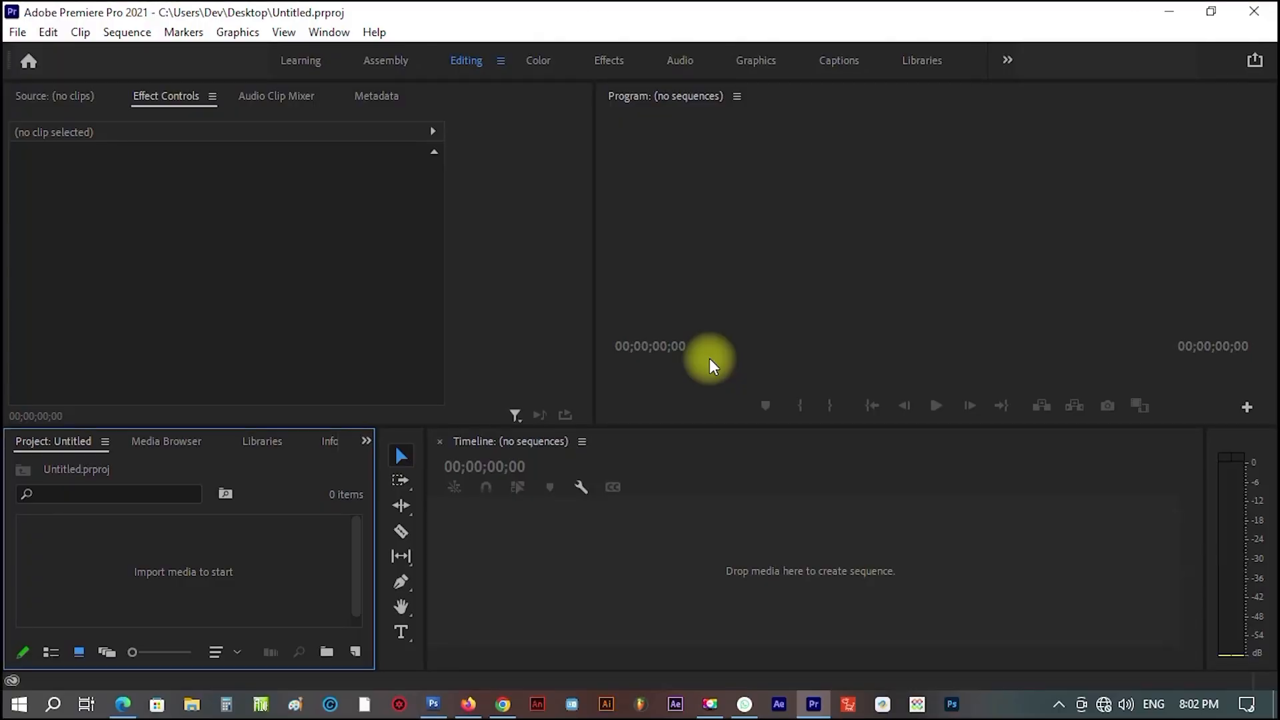
Import the clips DSC_3051.MOV and DSC_3012.MOV from the Horror Short Film folder into the project.
right_click(163, 579)
left_click(280, 374)
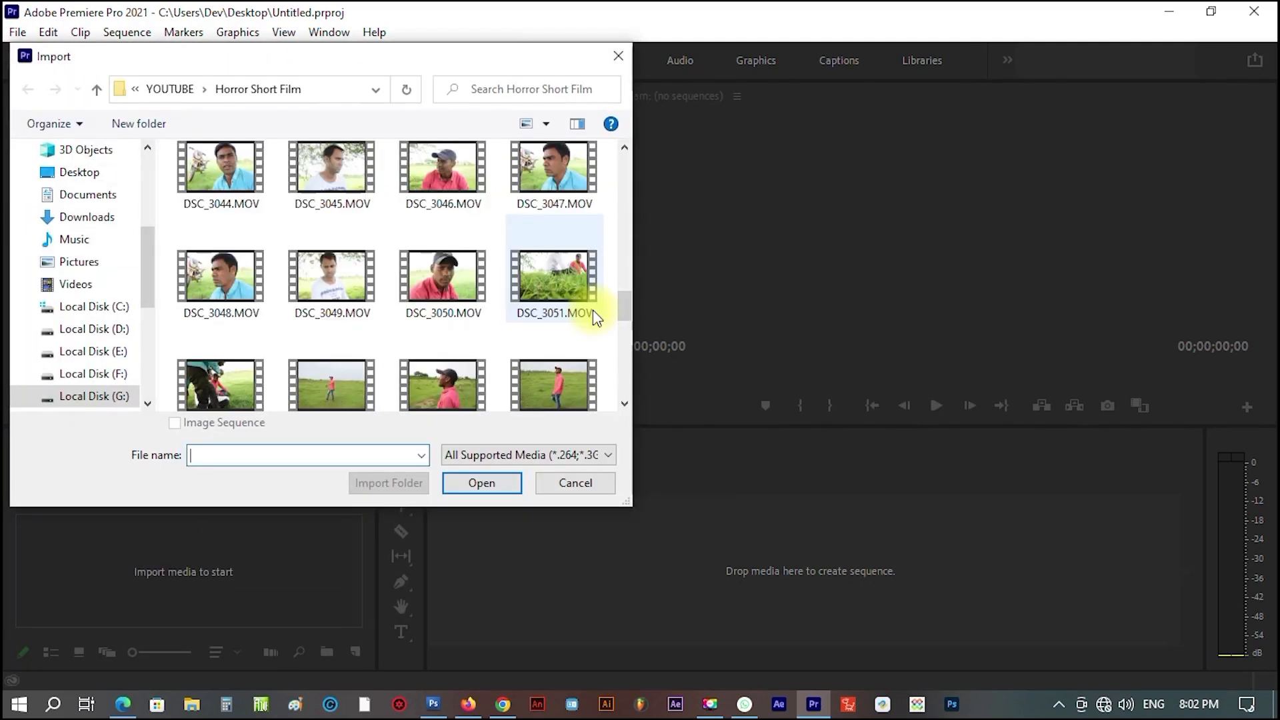
left_click(538, 282)
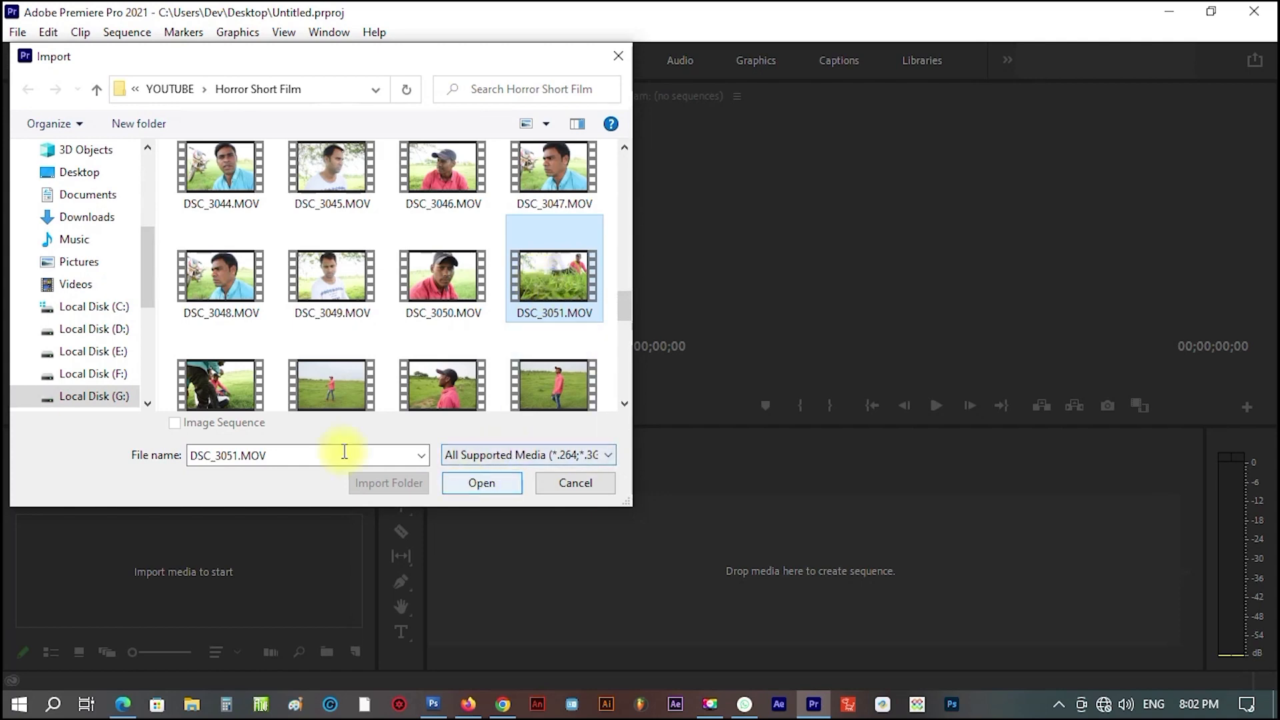
scroll(355, 362, "down", 3)
scroll(355, 364, "up", 6)
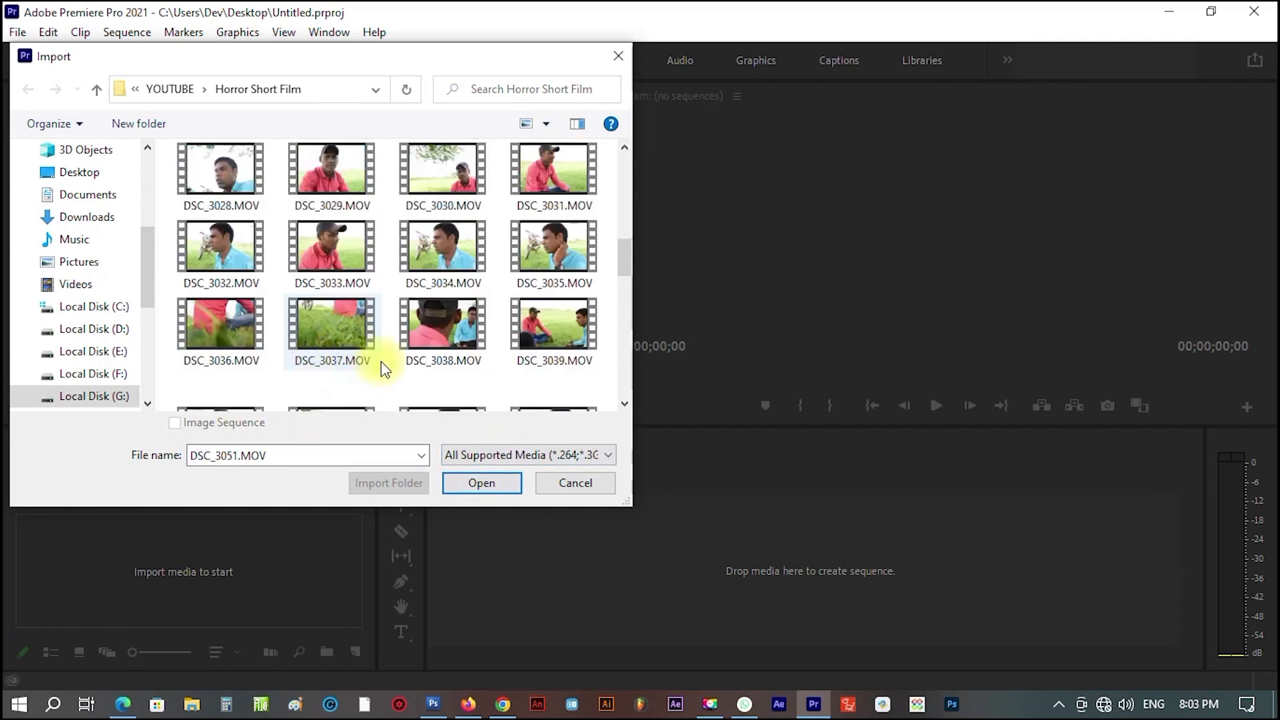
scroll(380, 367, "up", 4)
scroll(384, 367, "up", 2)
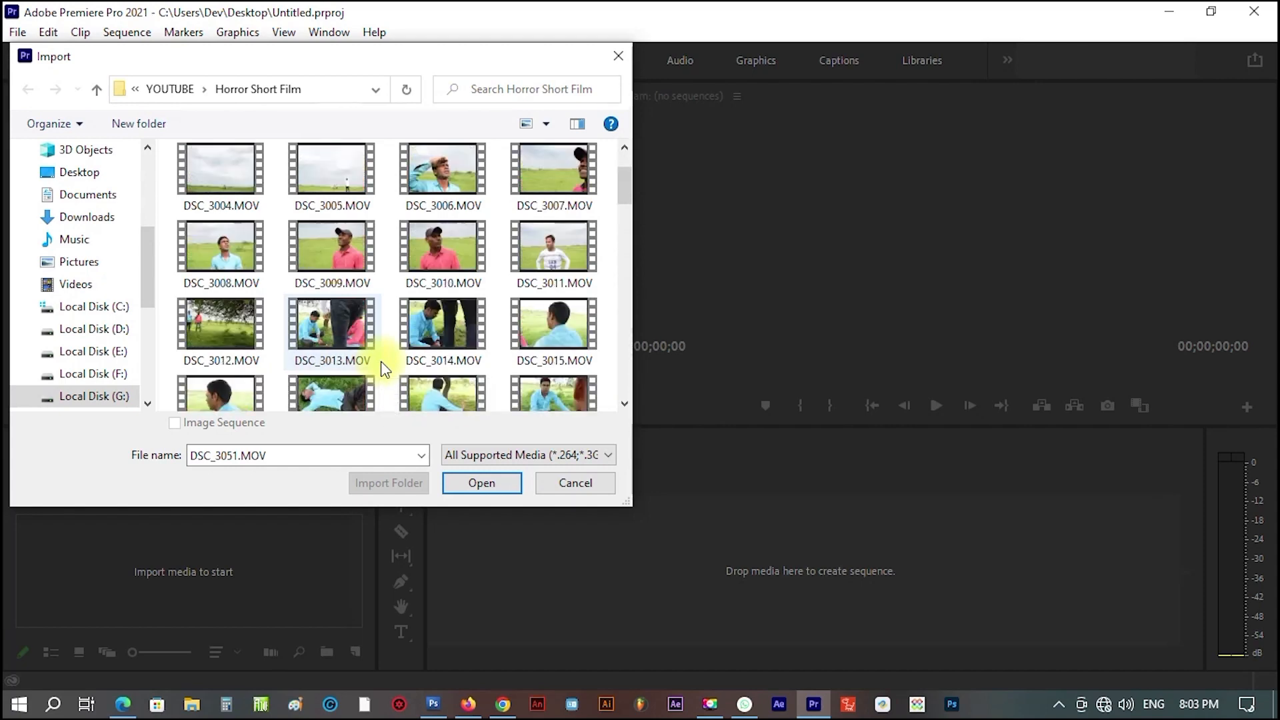
left_click(220, 334)
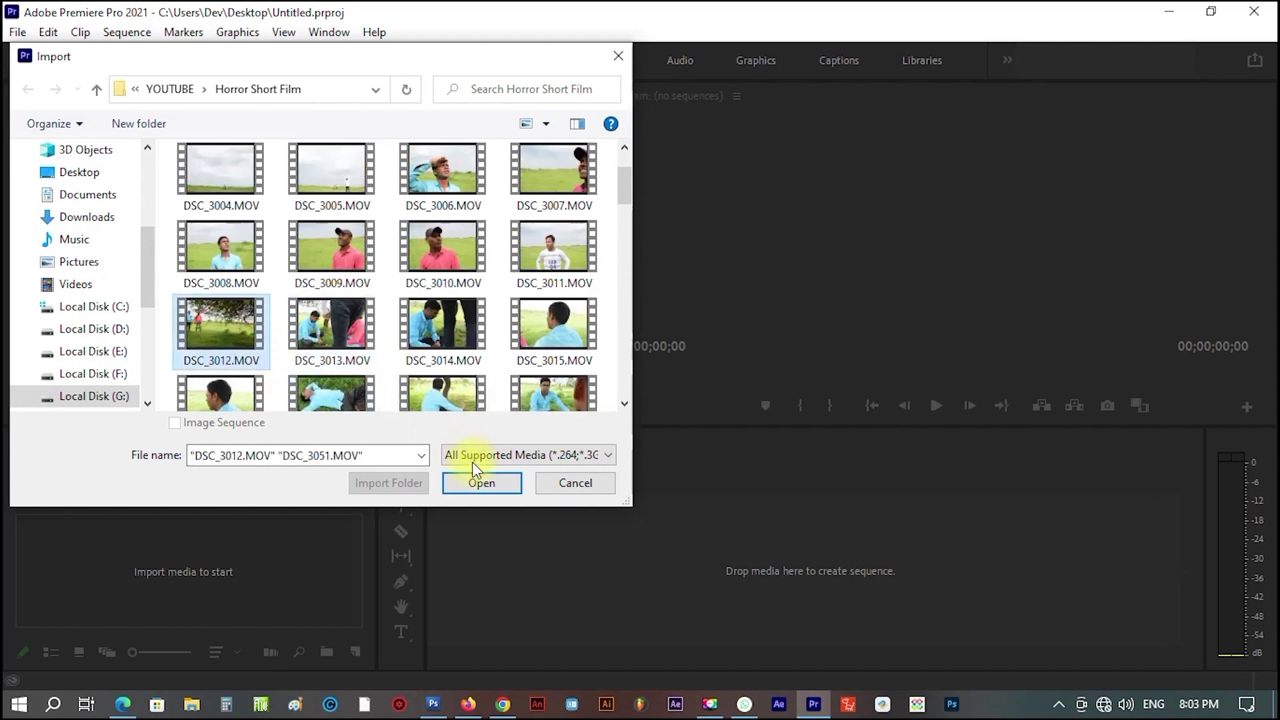
left_click(486, 486)
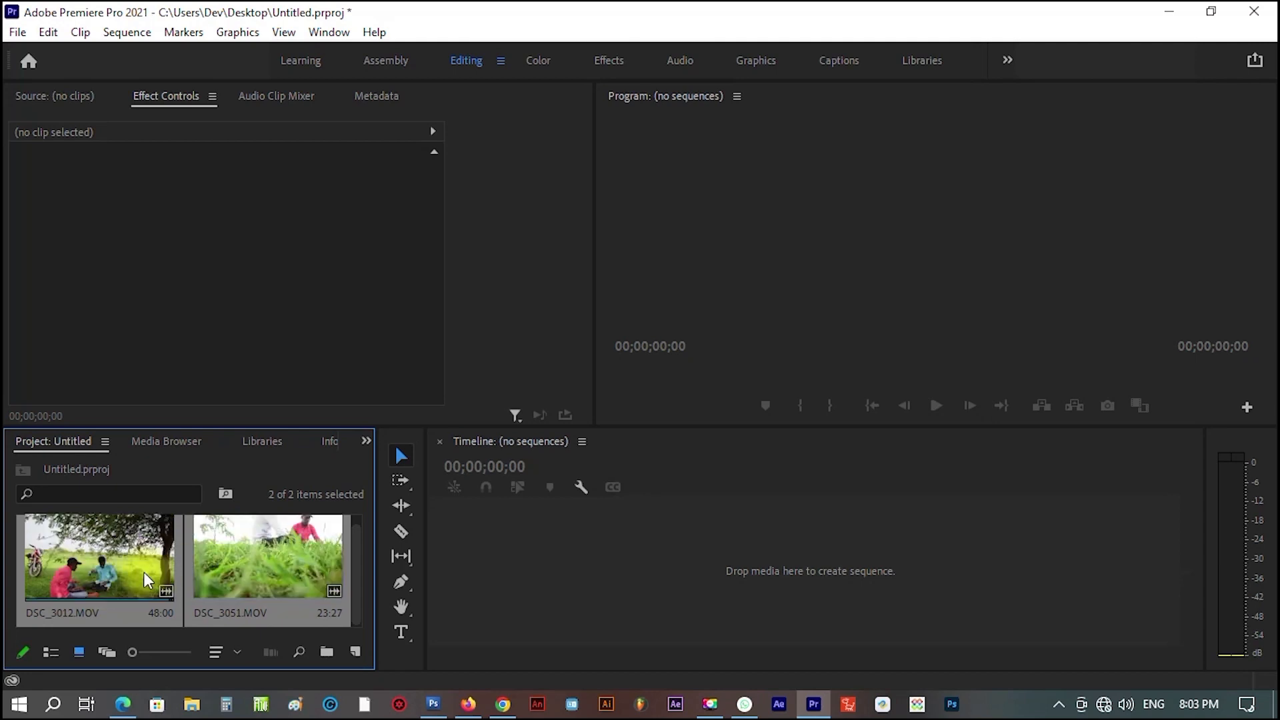
Create a sequence from both imported clips and scrub through it, returning the playhead to the start.
left_click_drag(236, 560, 581, 570)
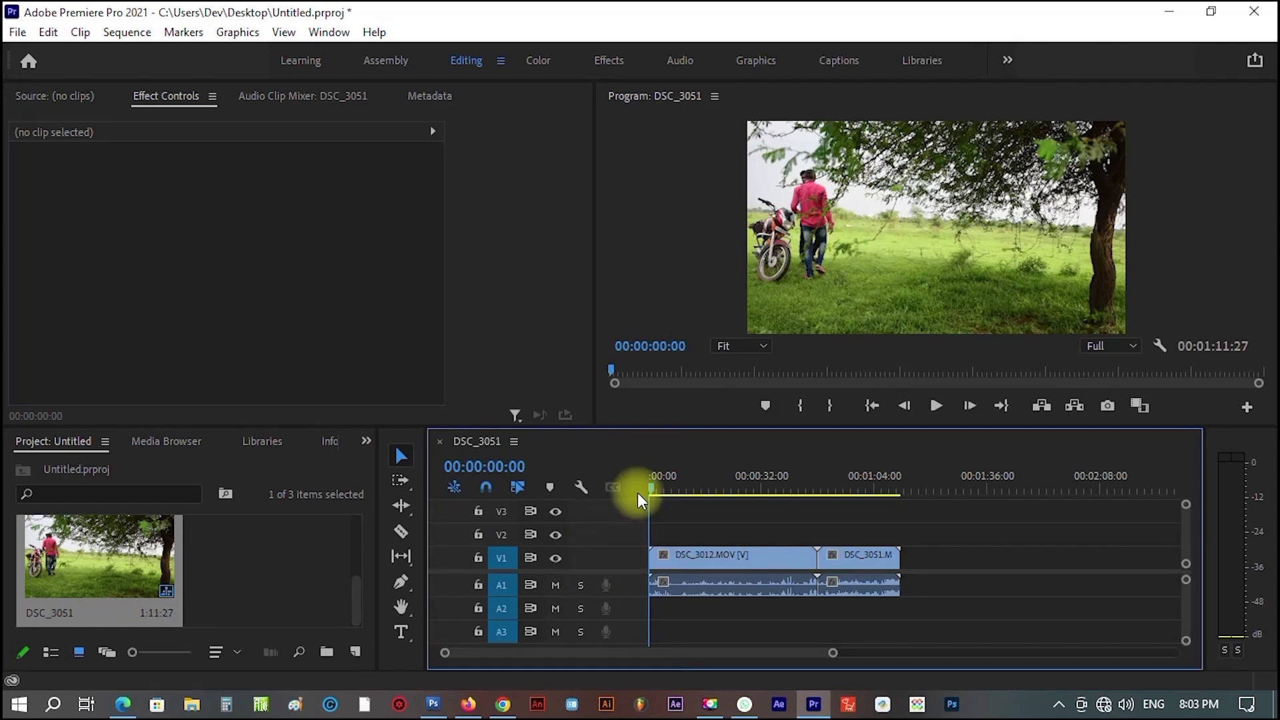
left_click_drag(653, 497, 895, 491)
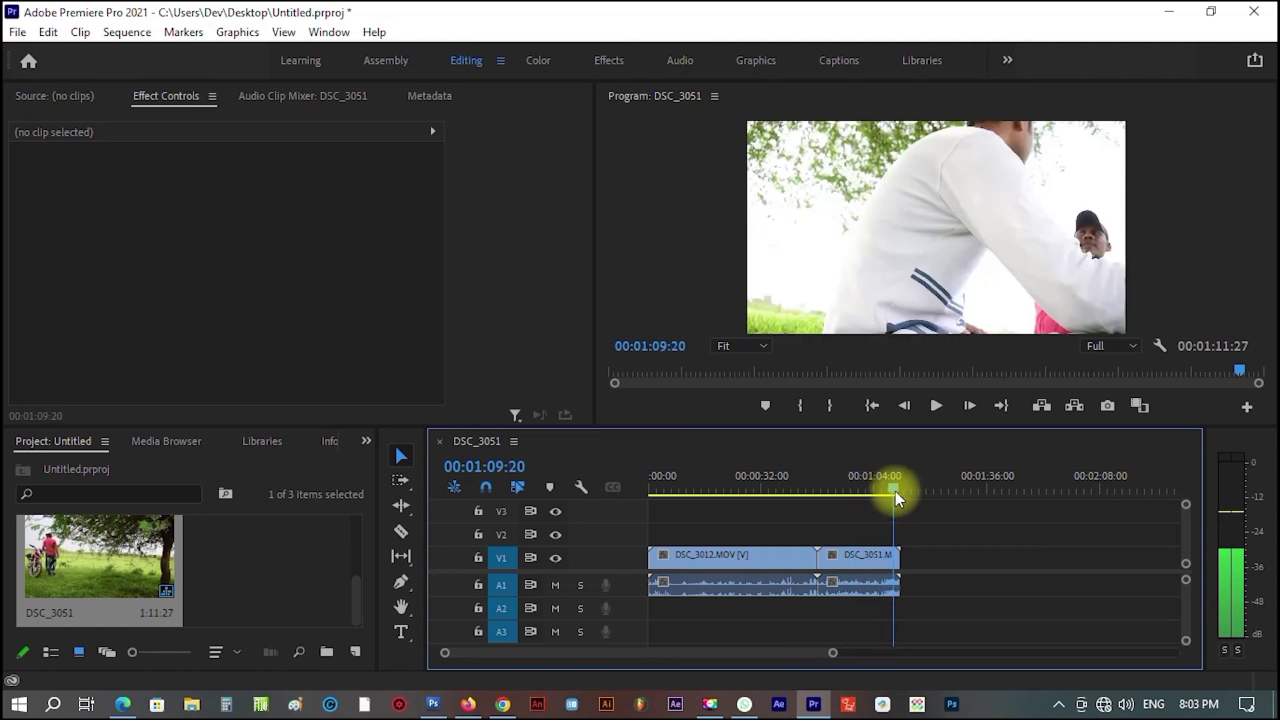
key("Home")
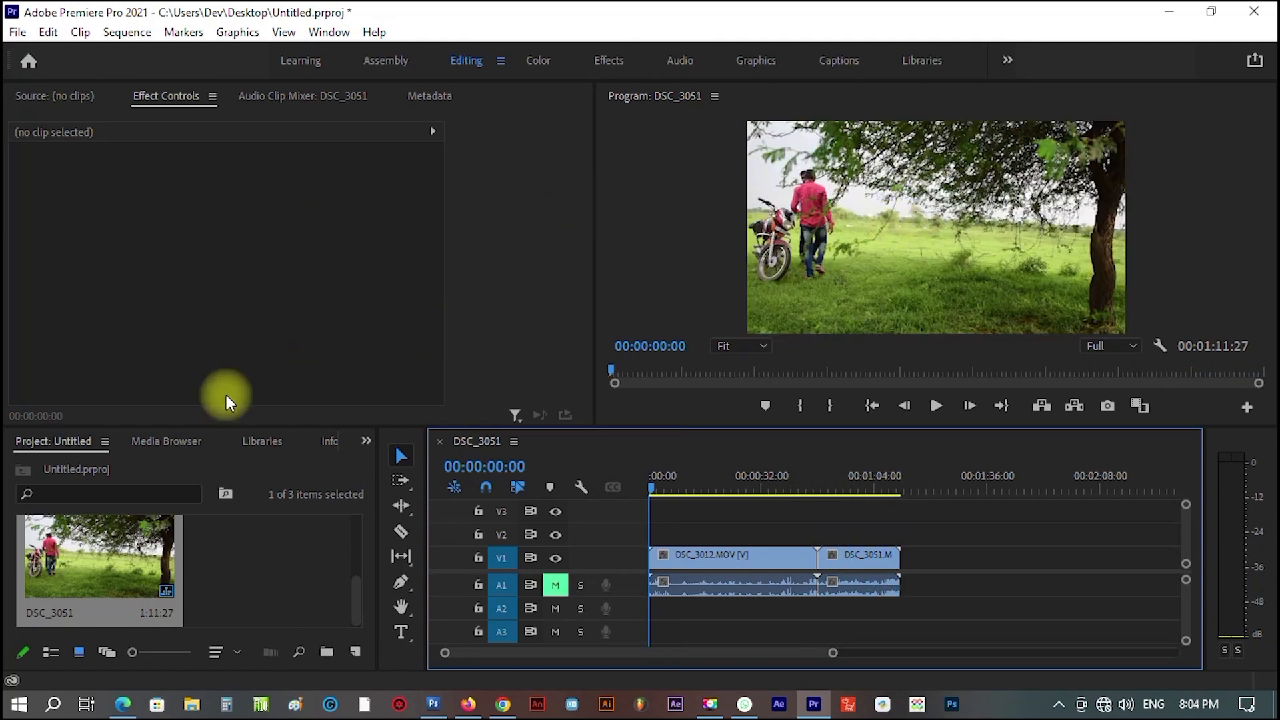
Draw a wide rectangle shape over the tree branches in the upper part of the video frame.
left_click(402, 584)
left_click(454, 602)
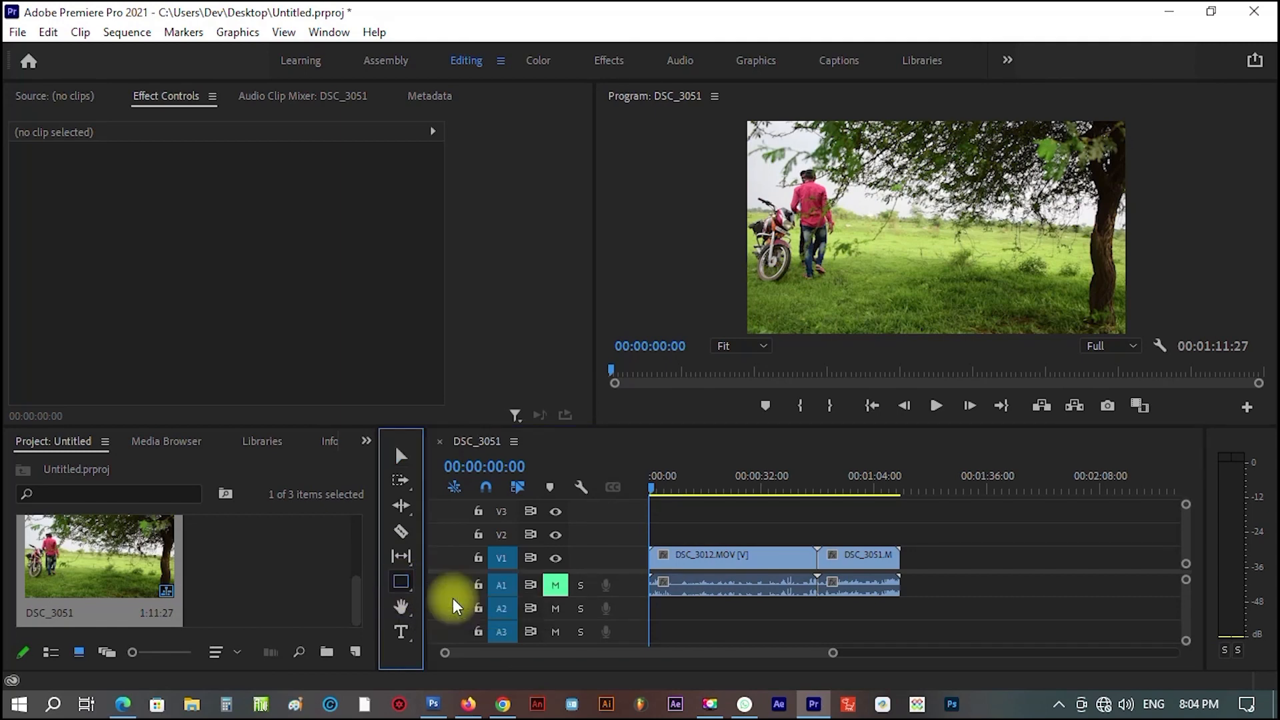
left_click(705, 563)
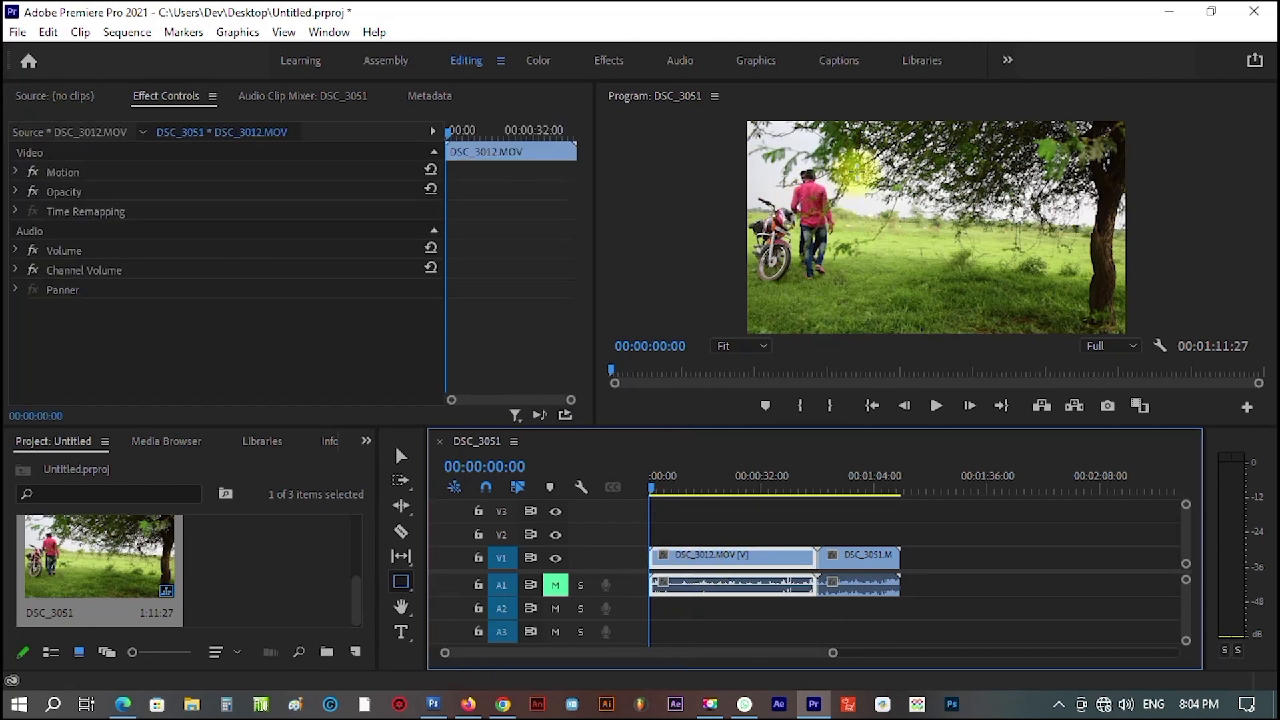
left_click_drag(865, 146, 1100, 201)
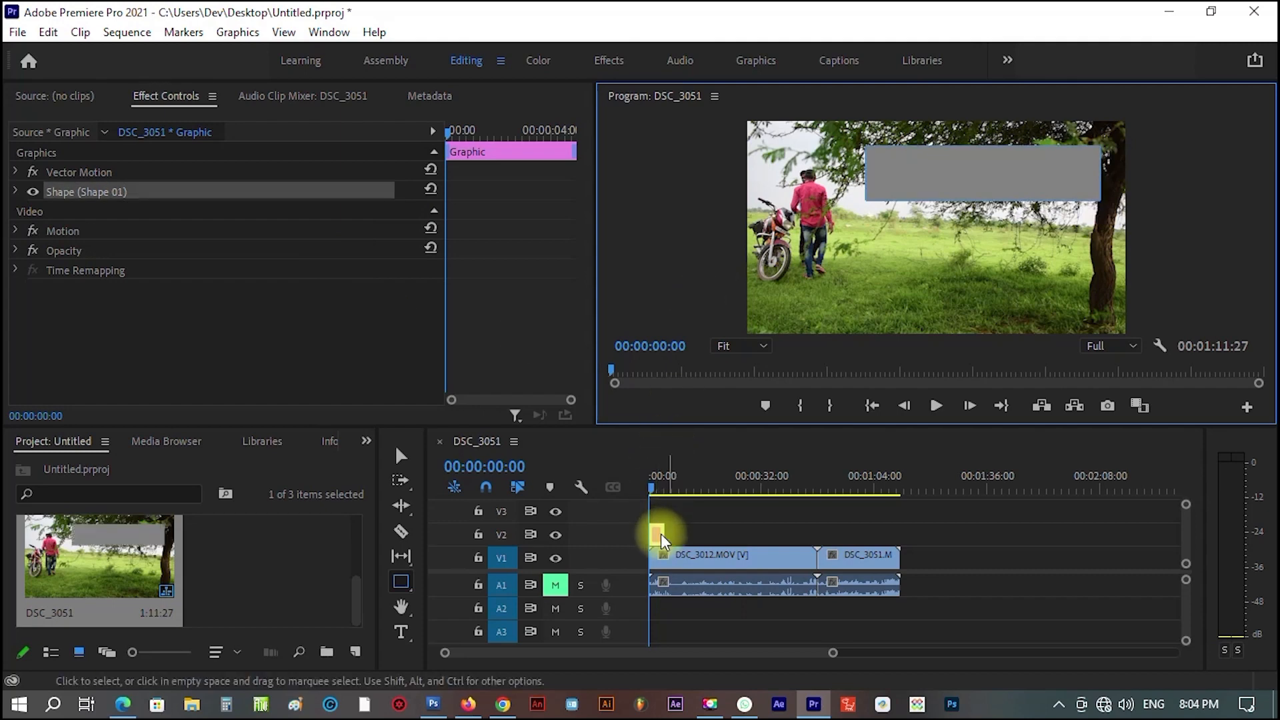
Extend the rectangle graphic to the end of the footage and style it with no fill and a white stroke of width 20.
left_click_drag(658, 534, 899, 554)
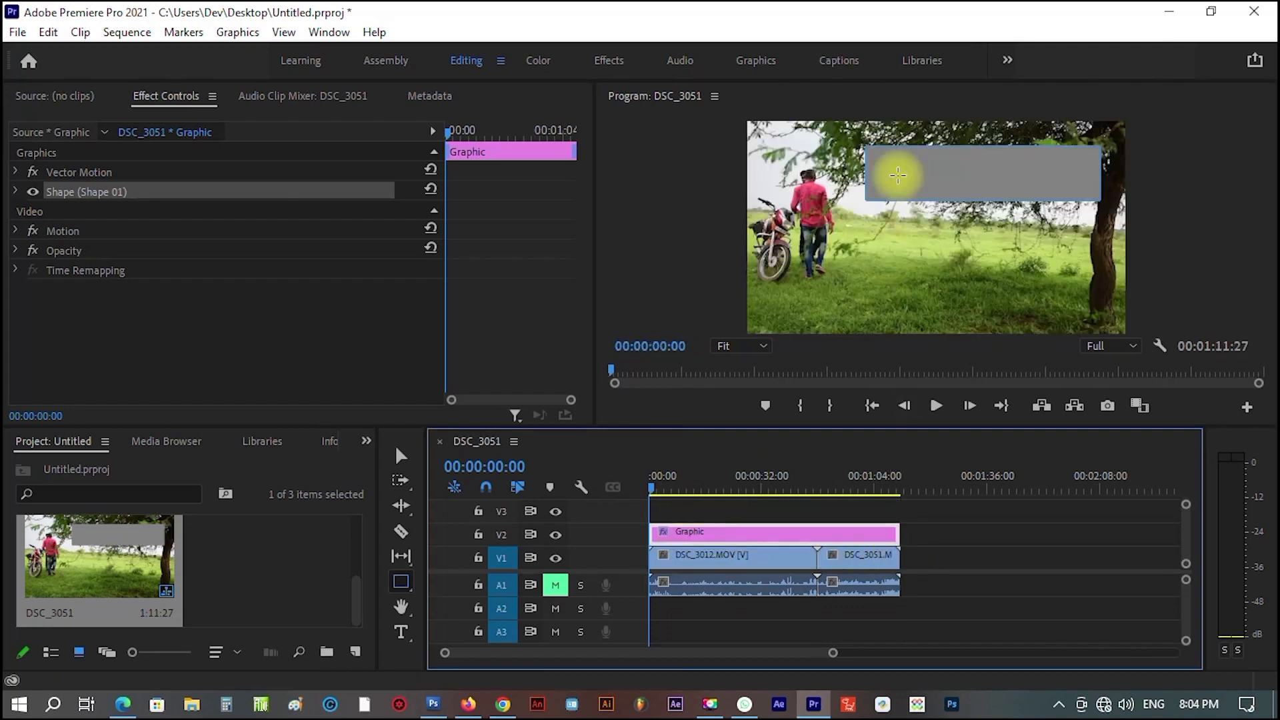
left_click(400, 458)
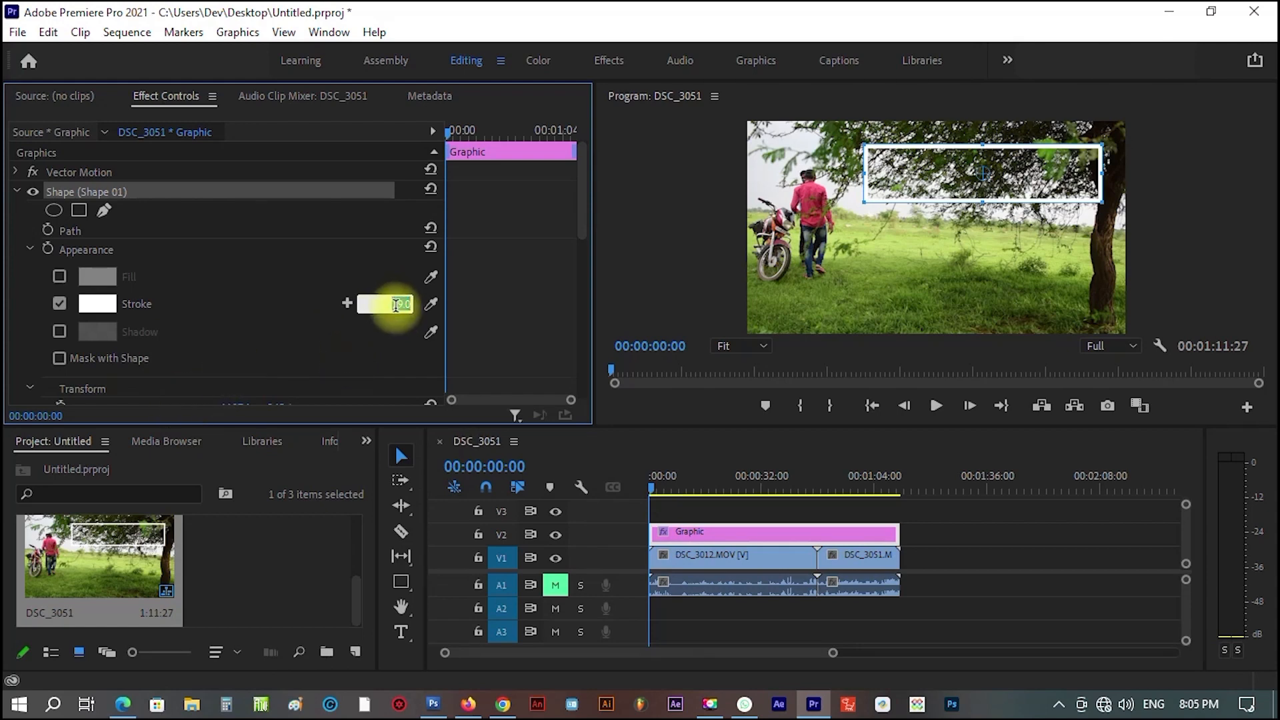
key("Return")
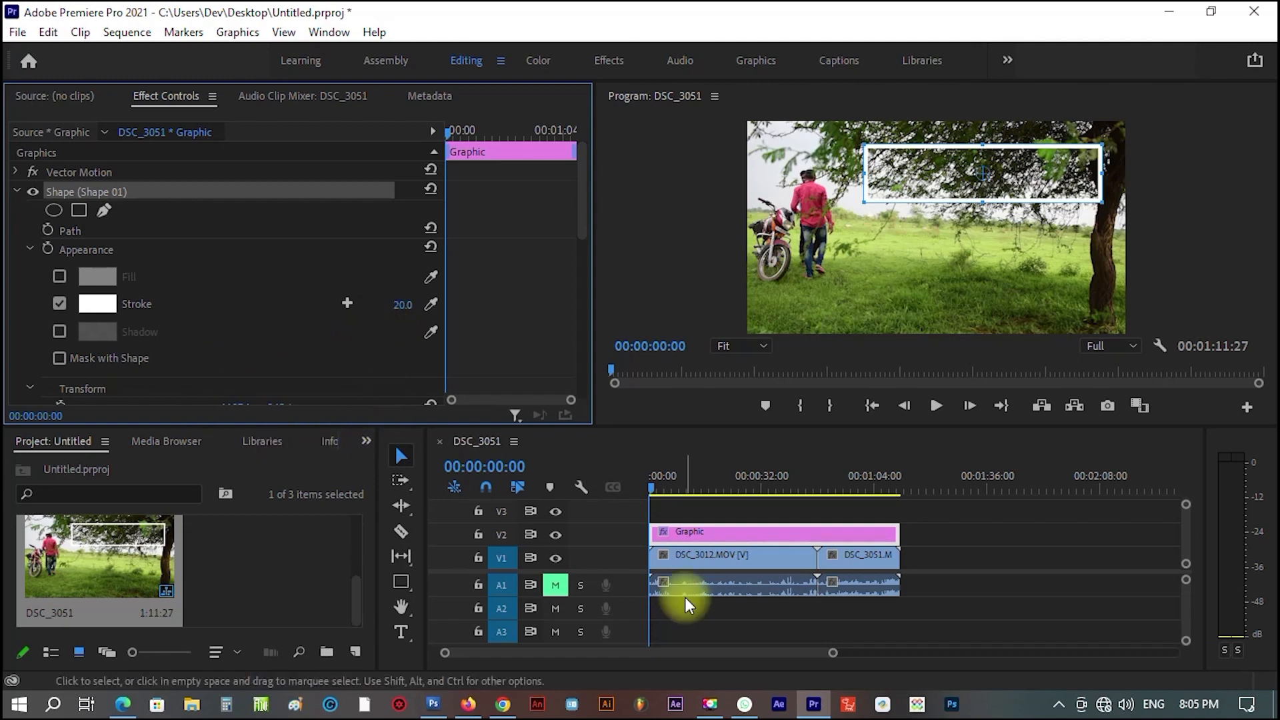
Add a text title reading RACTANGLE ANIMATION on the grass area below the rectangle.
left_click(693, 558)
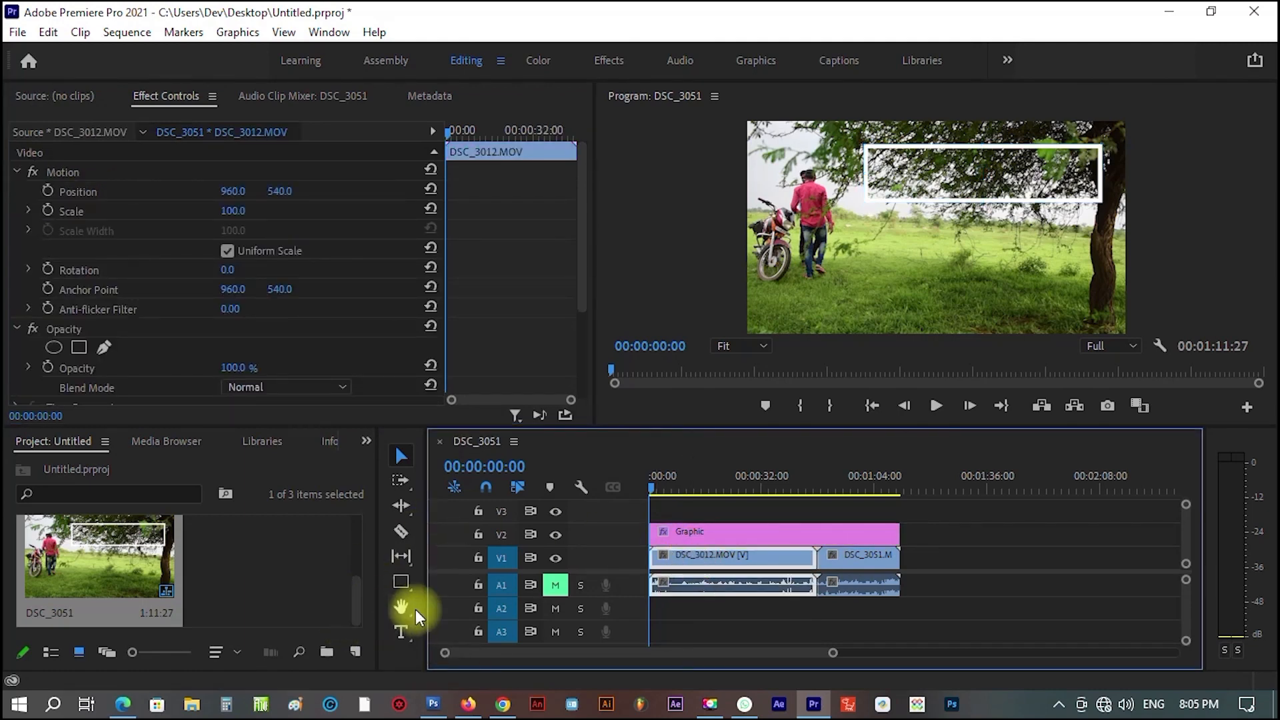
left_click(402, 629)
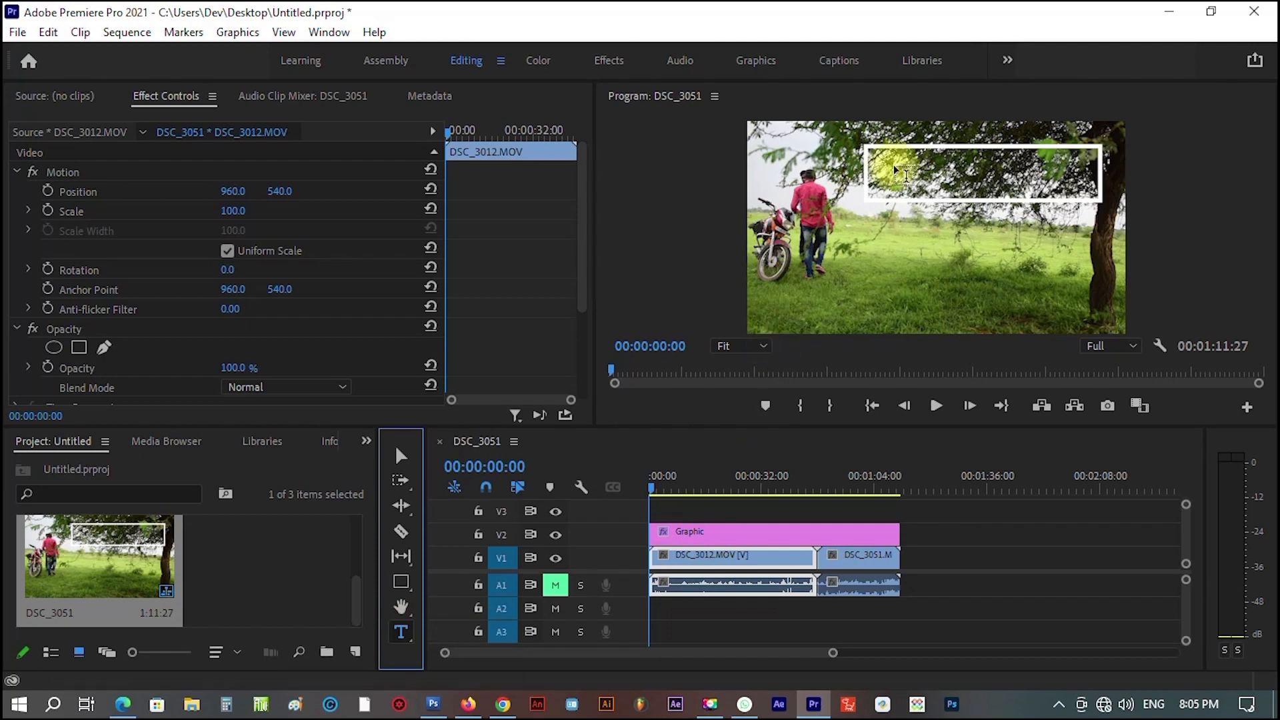
left_click(912, 180)
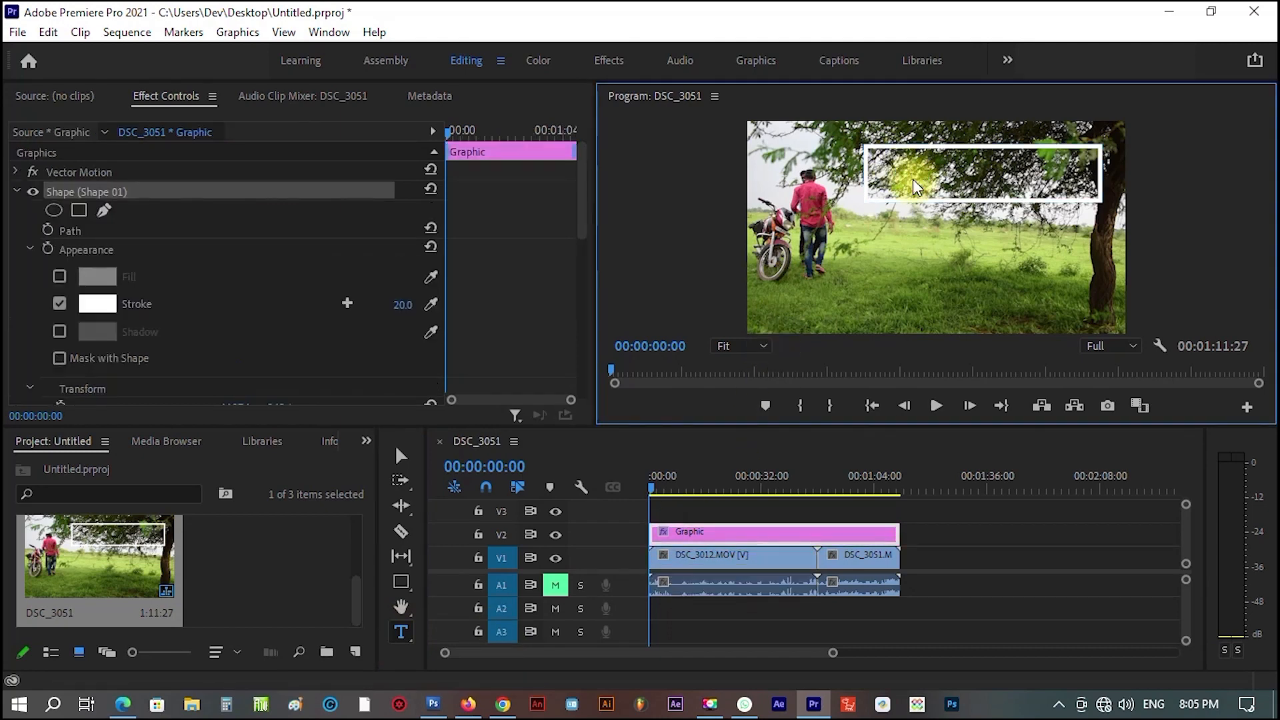
left_click(892, 265)
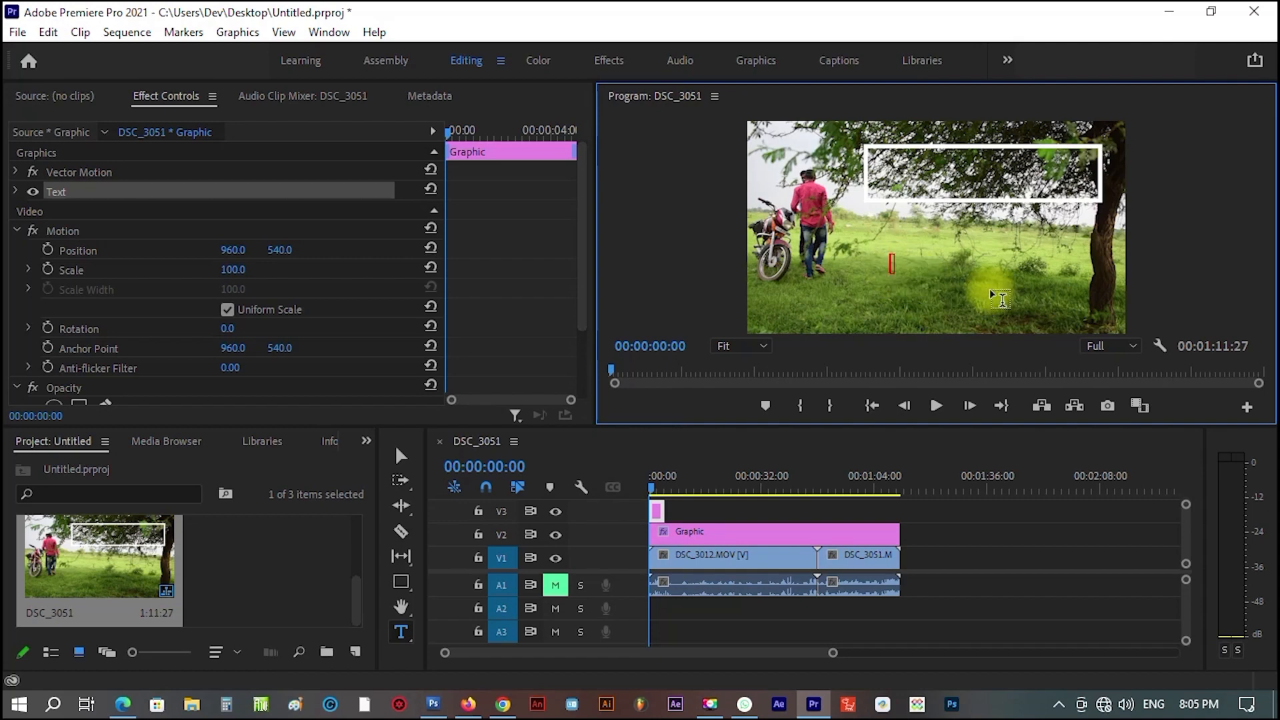
type("RACTAN")
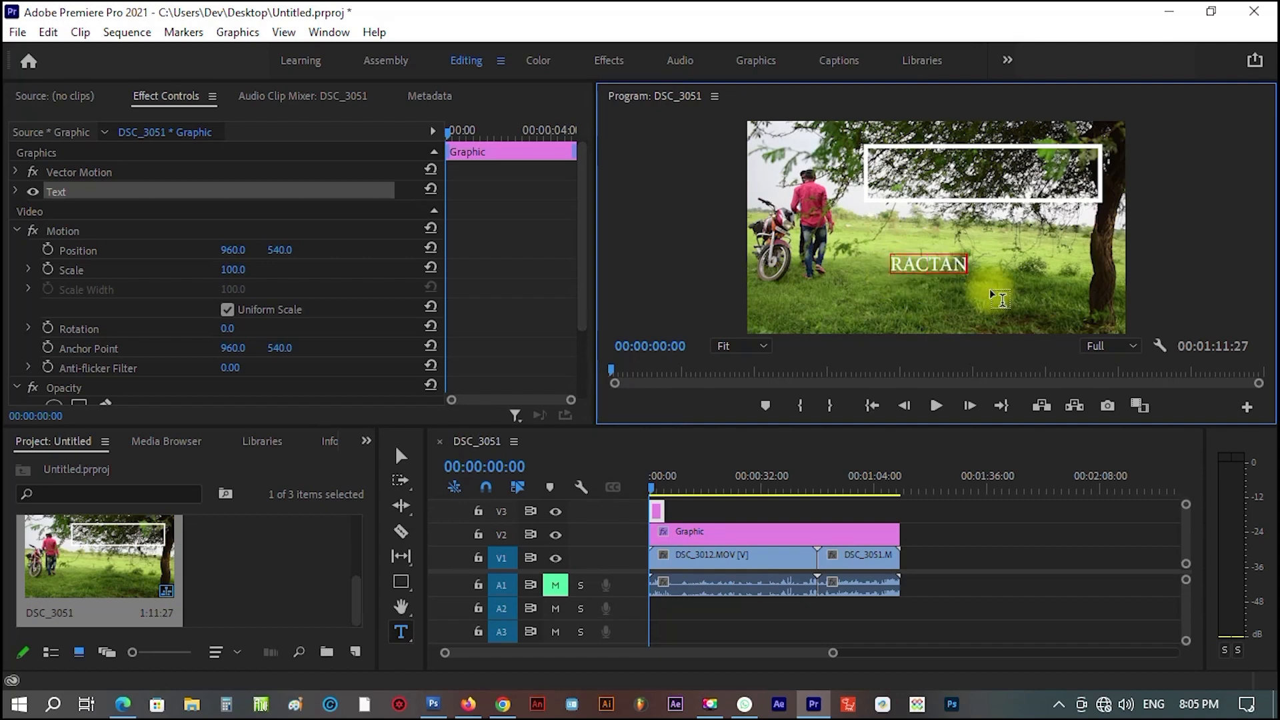
type("GLE ANIMATI")
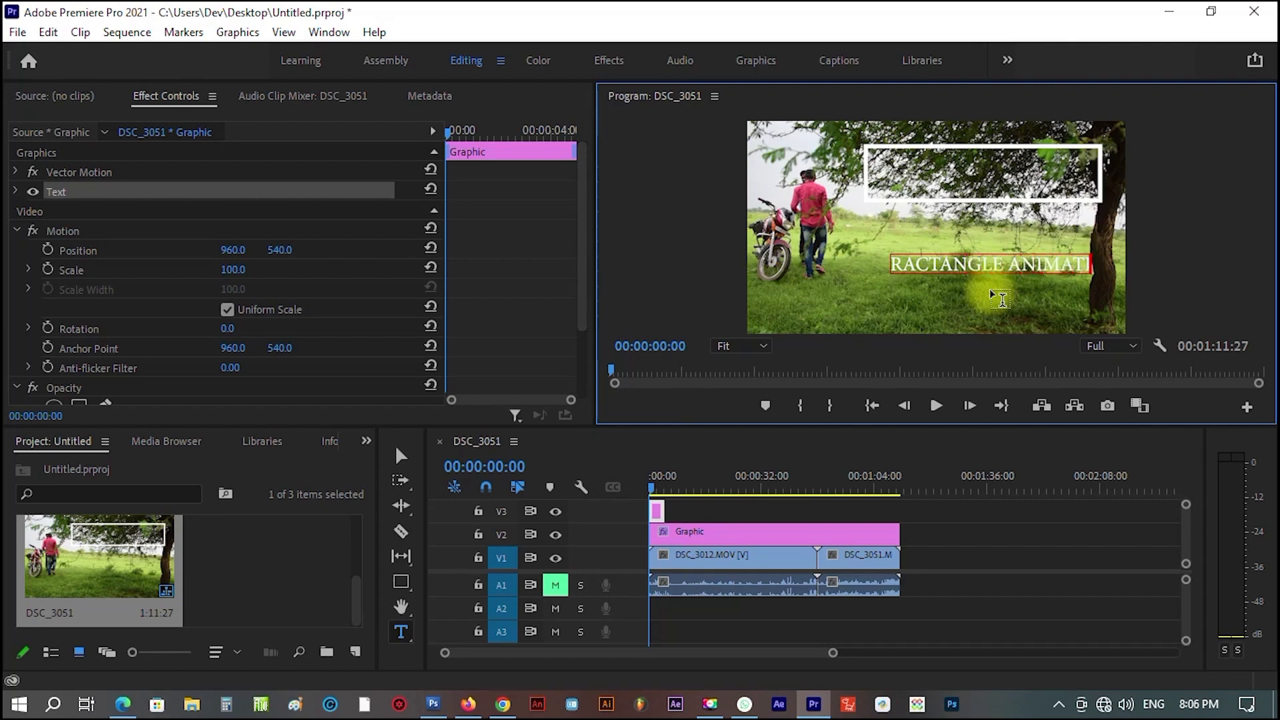
type("ON")
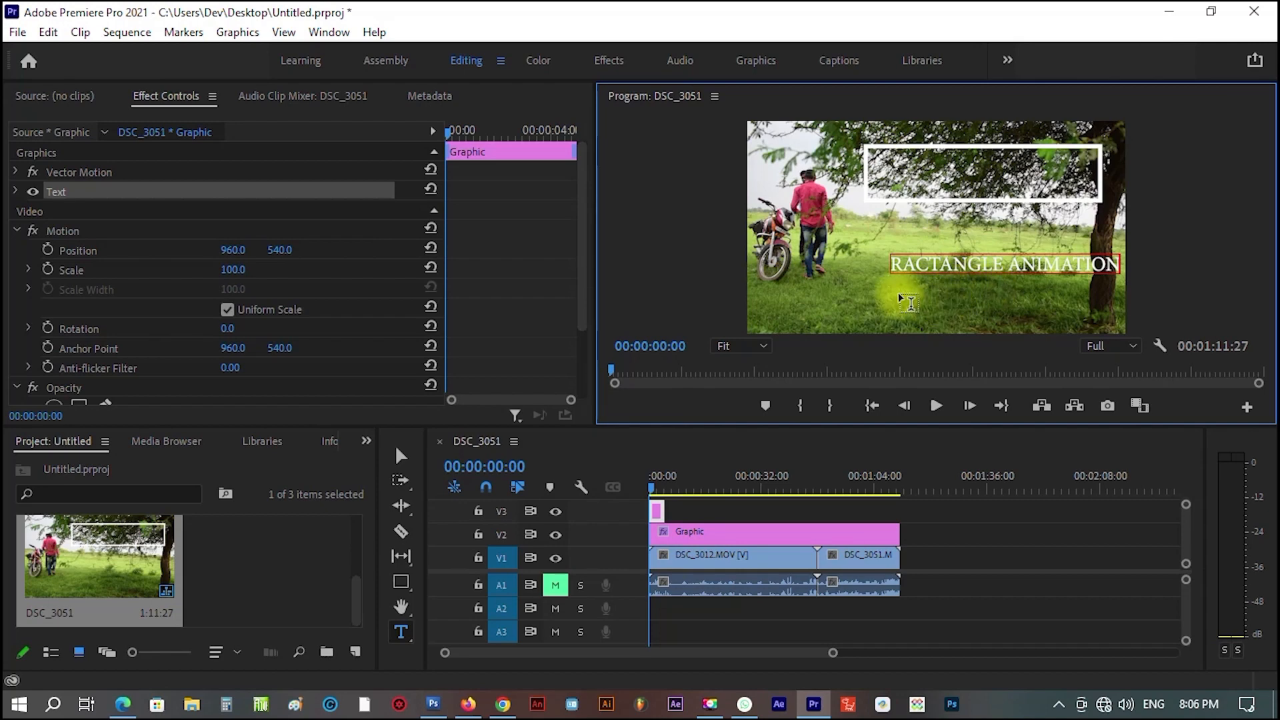
key("Escape")
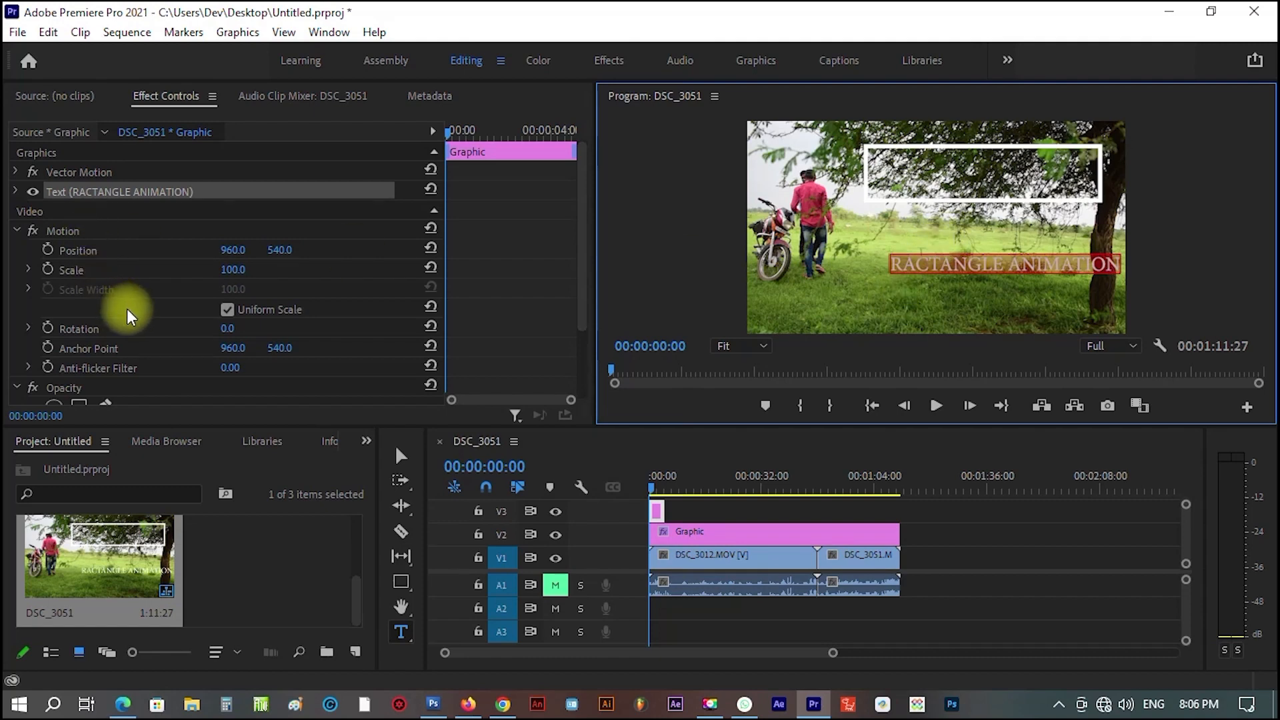
Change the title's font to Eras Bold ITC.
left_click(17, 192)
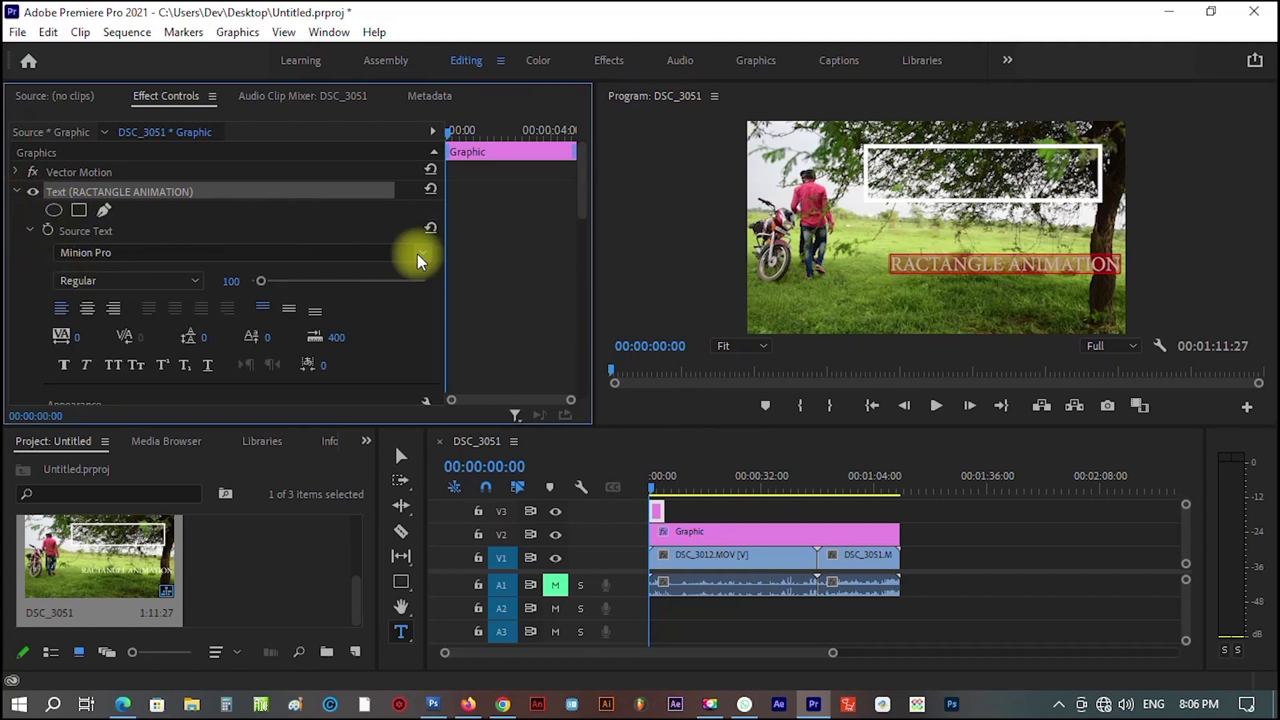
left_click(361, 253)
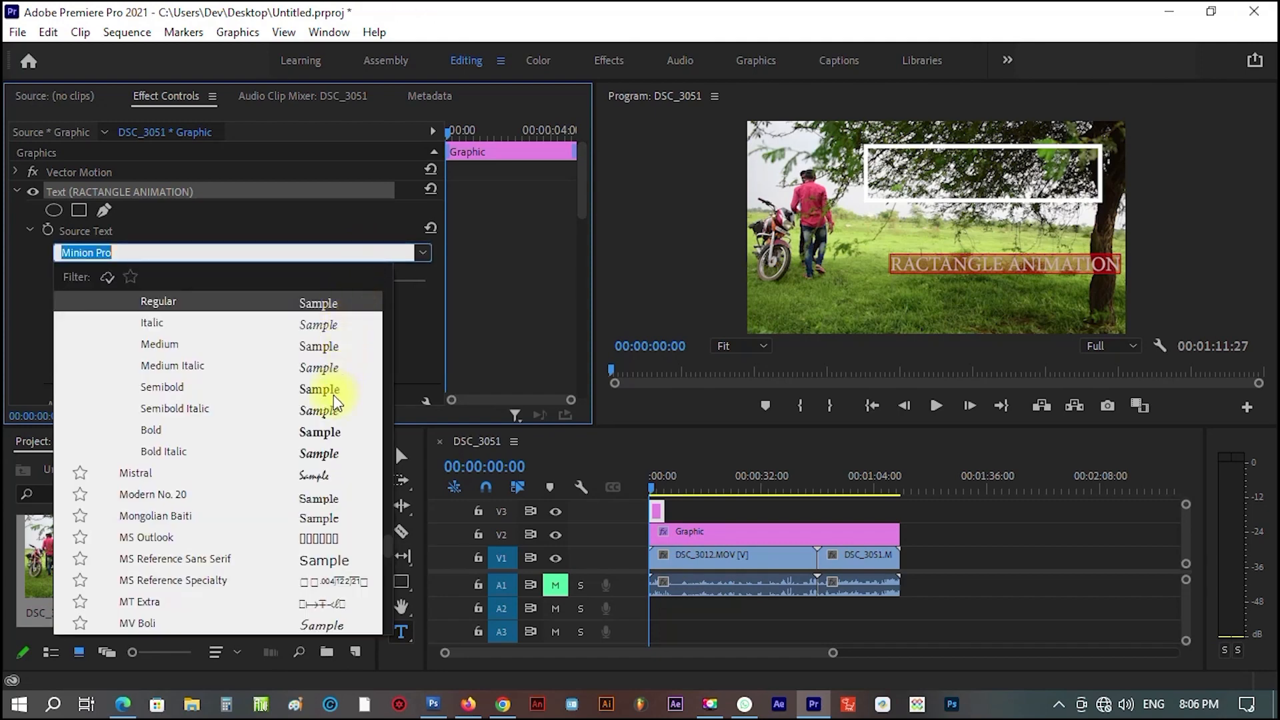
scroll(322, 450, "down", 3)
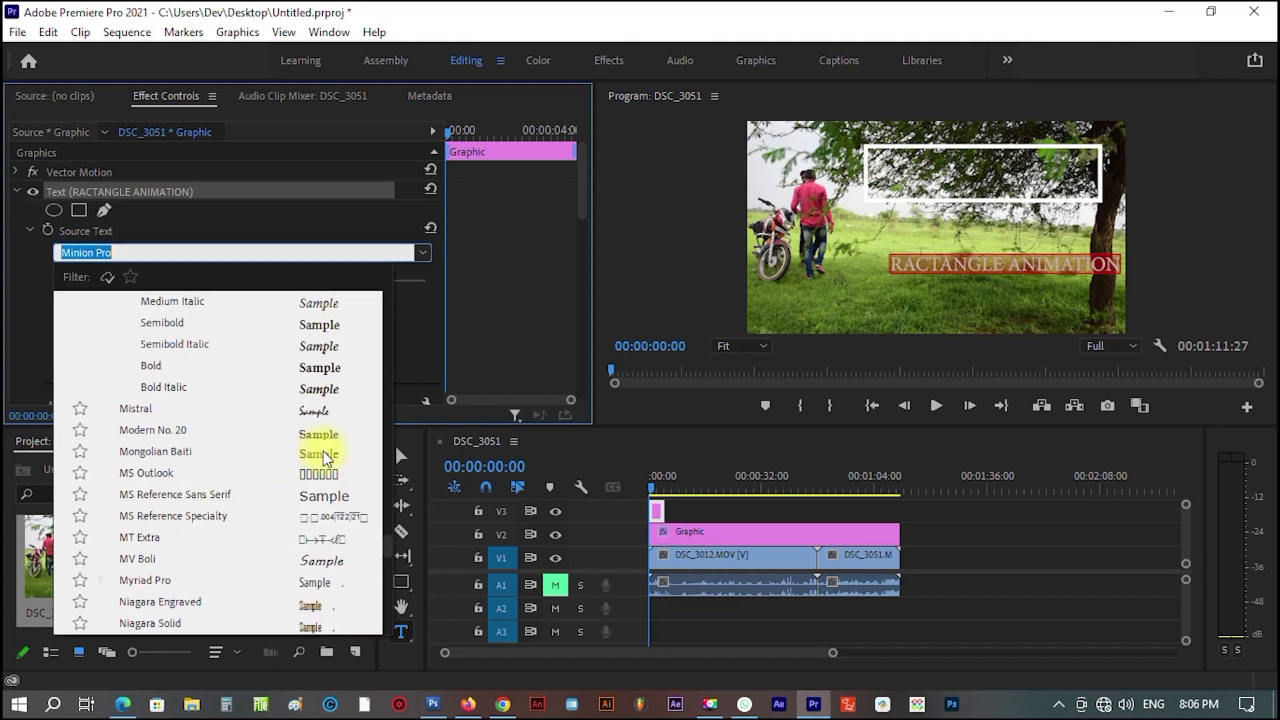
scroll(313, 445, "up", 20)
scroll(298, 439, "up", 7)
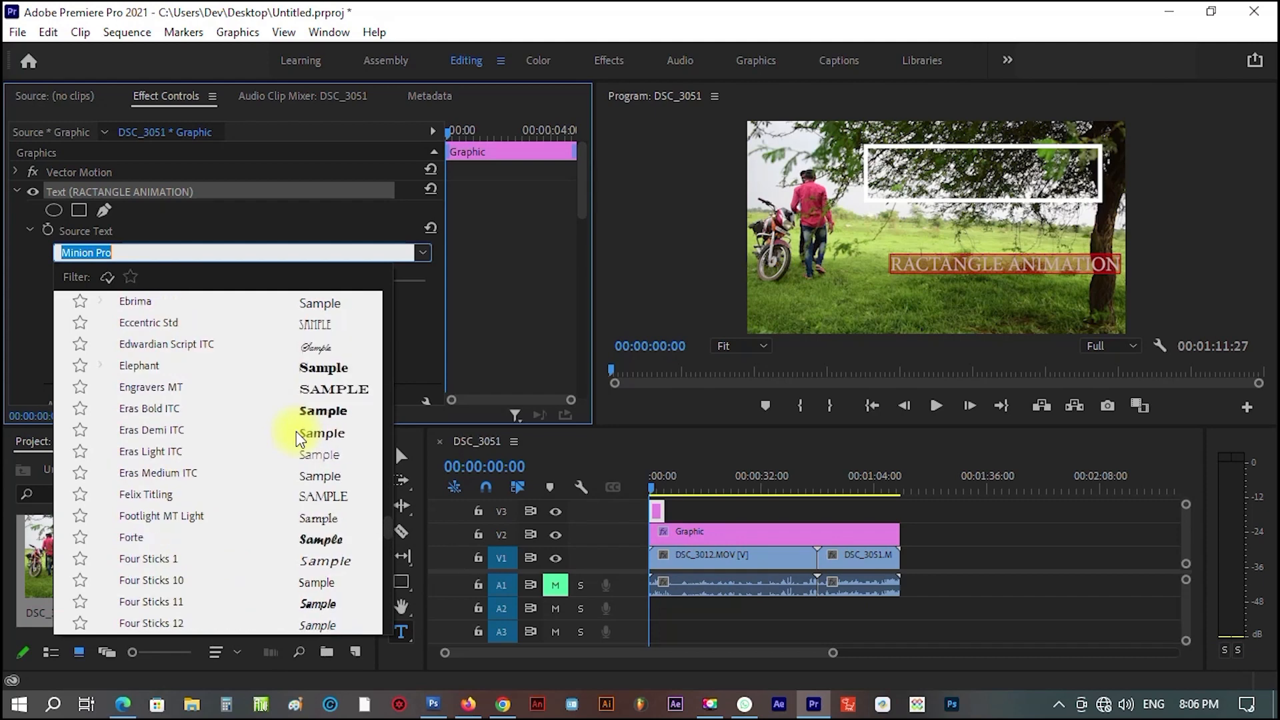
left_click(317, 410)
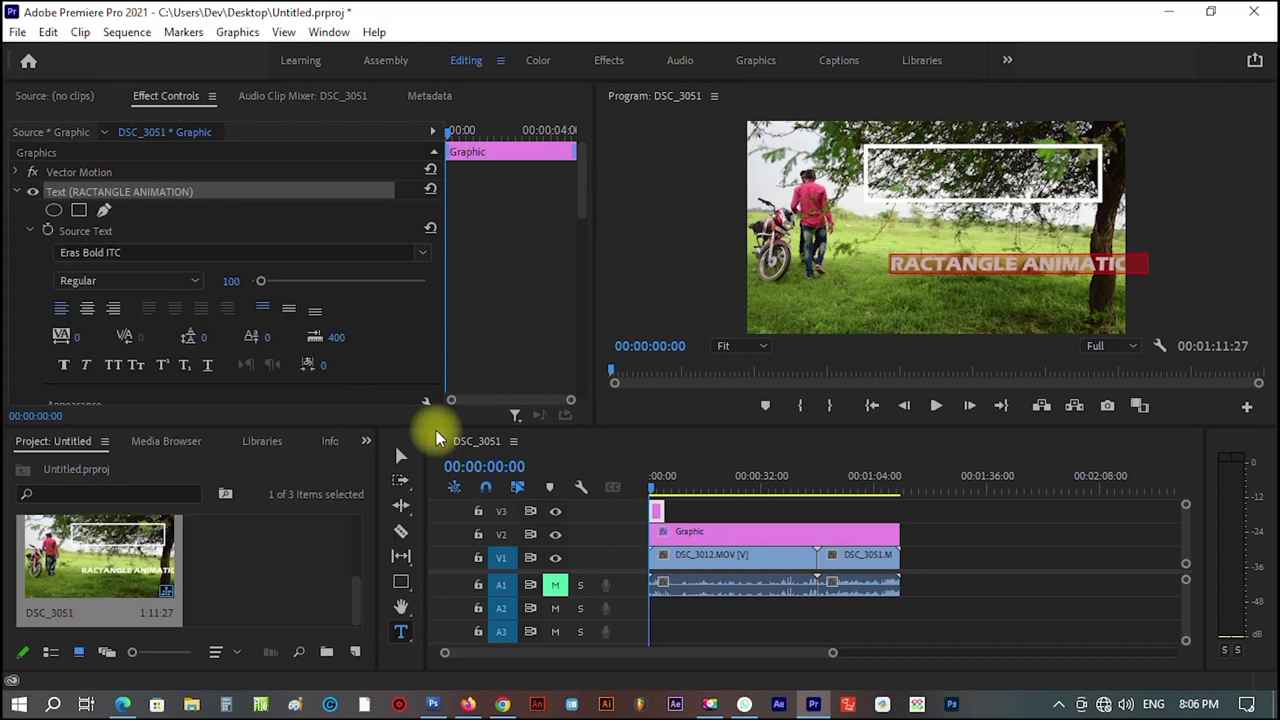
Shrink the title and position it inside the rectangle outline.
left_click(401, 456)
left_click(1020, 285)
left_click_drag(1027, 264, 954, 226)
left_click_drag(1183, 236, 1023, 233)
left_click_drag(936, 238, 1002, 171)
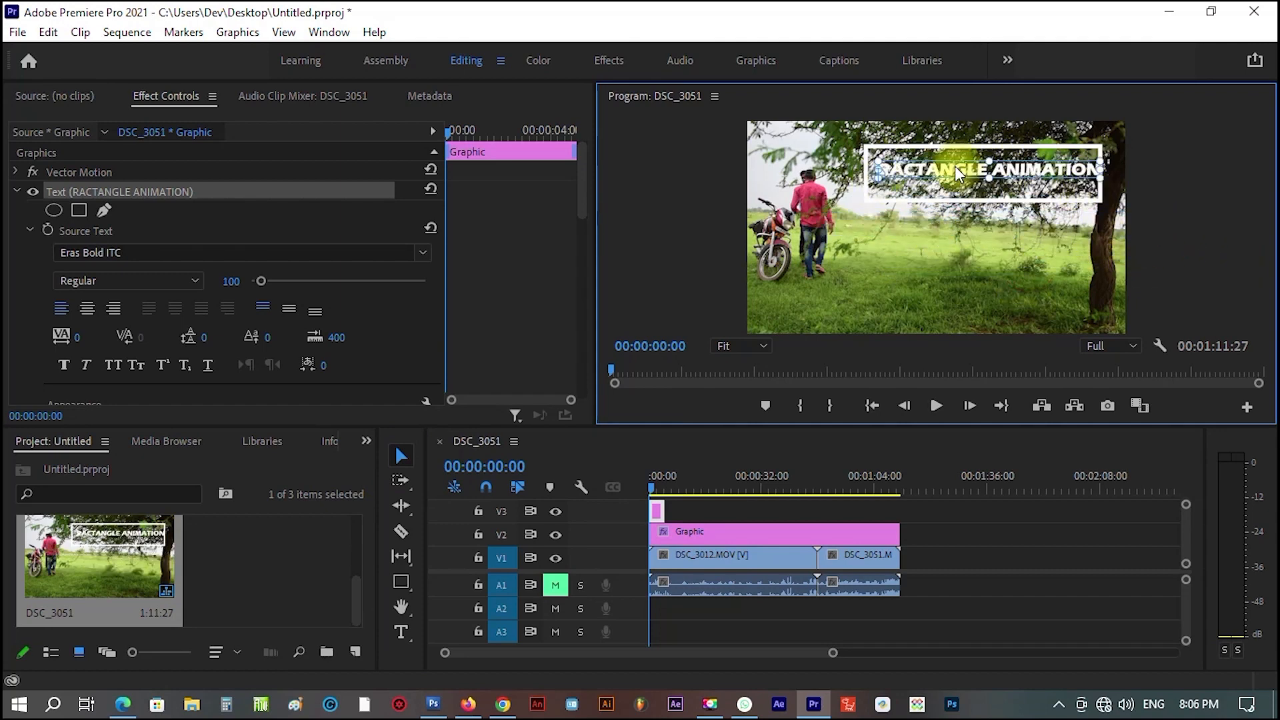
Enlarge the title across the middle of the frame below the rectangle and extend its clip to the end of the footage.
left_click_drag(876, 180, 859, 217)
left_click_drag(1168, 233, 1123, 229)
left_click_drag(1030, 220, 1024, 243)
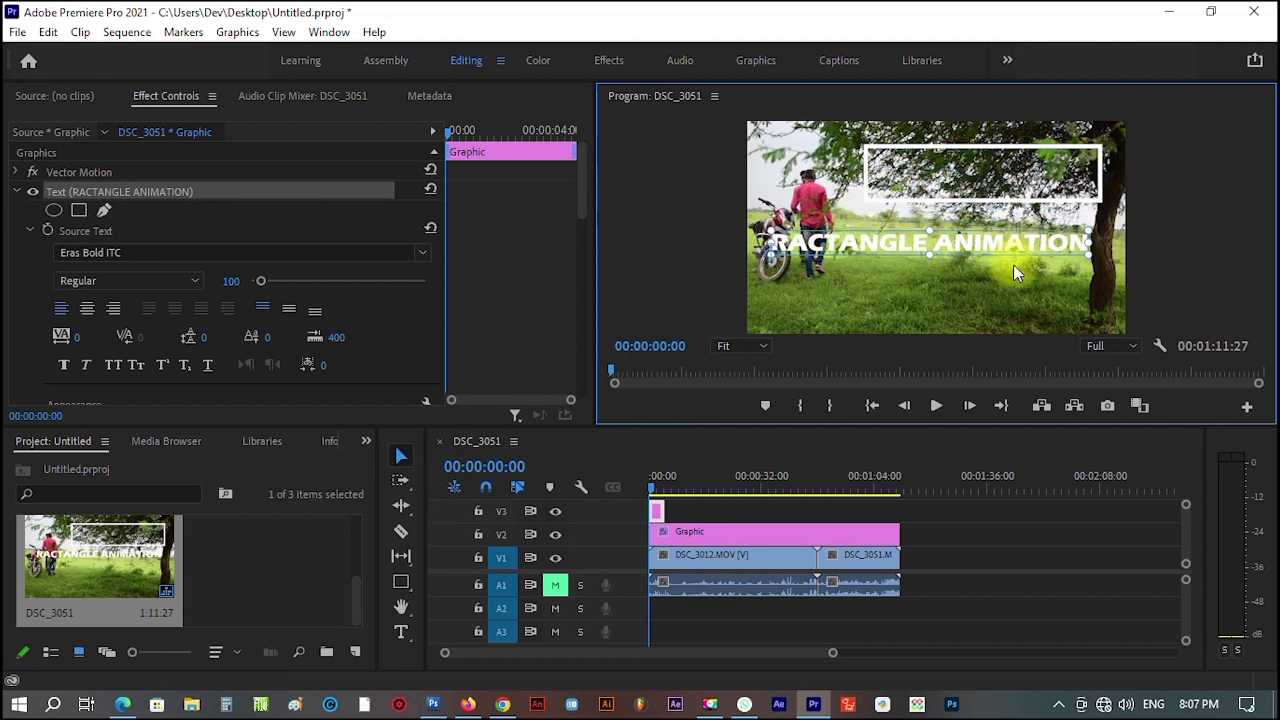
left_click(1013, 267)
left_click_drag(664, 511, 903, 498)
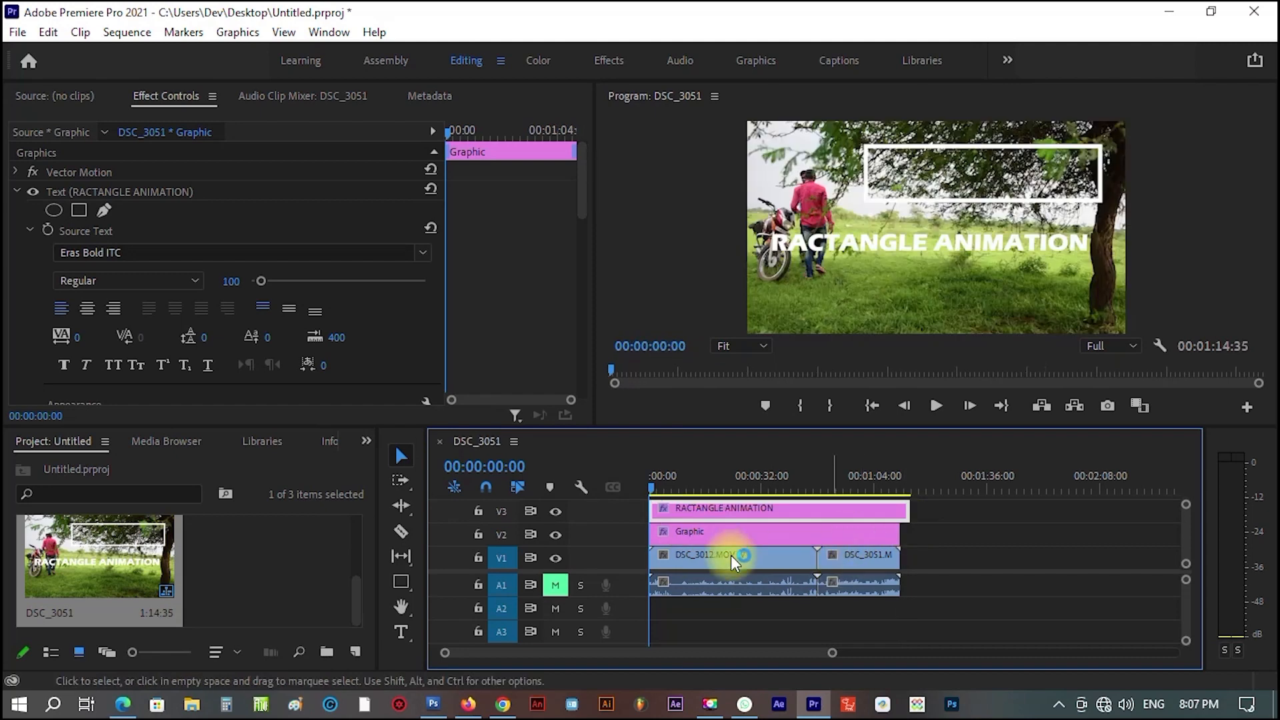
Move and resize the rectangle outline so that it closely frames the RACTANGLE ANIMATION title.
left_click(728, 531)
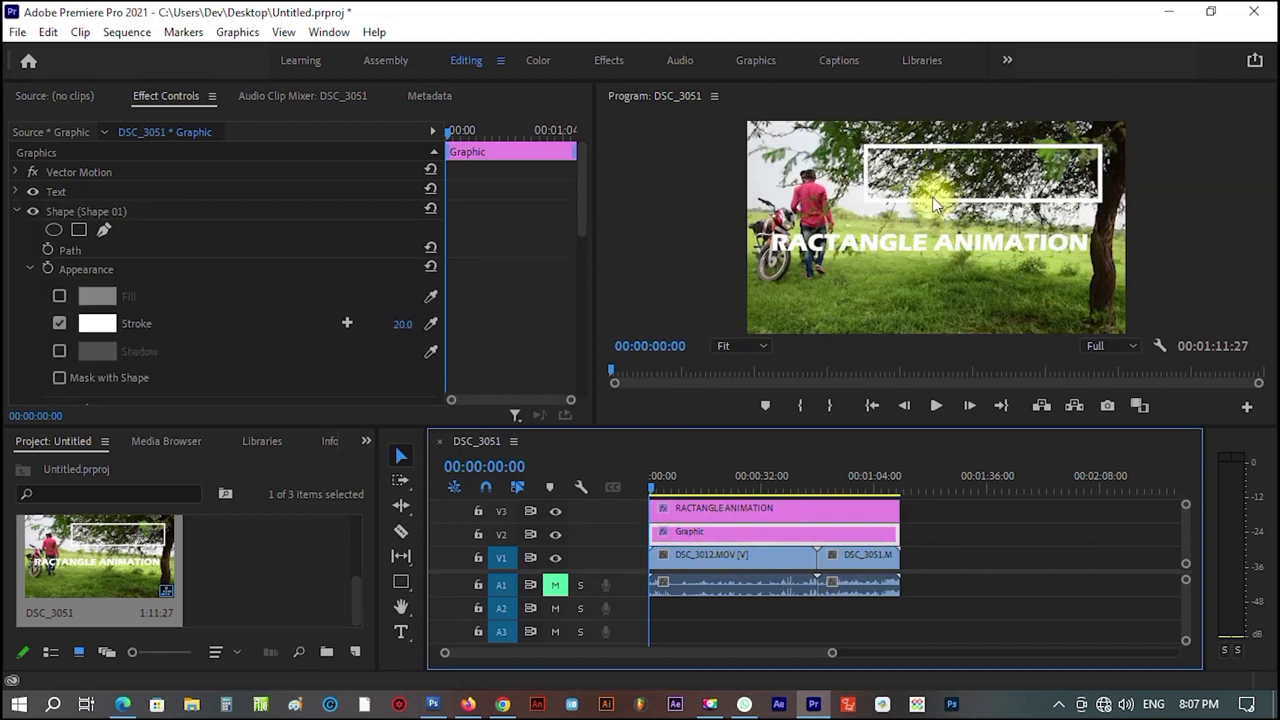
left_click(920, 124)
left_click(968, 148)
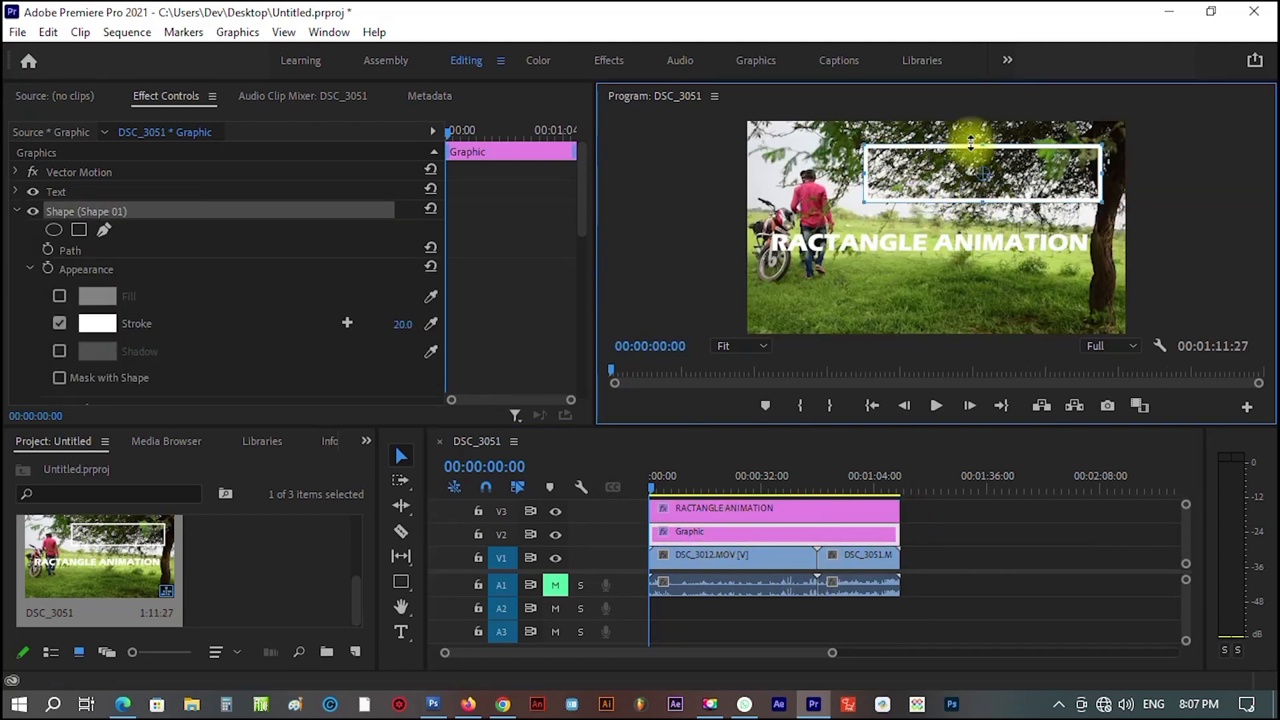
left_click_drag(968, 148, 863, 222)
left_click_drag(997, 276, 1091, 277)
left_click_drag(928, 276, 931, 262)
left_click_drag(1092, 242, 1097, 243)
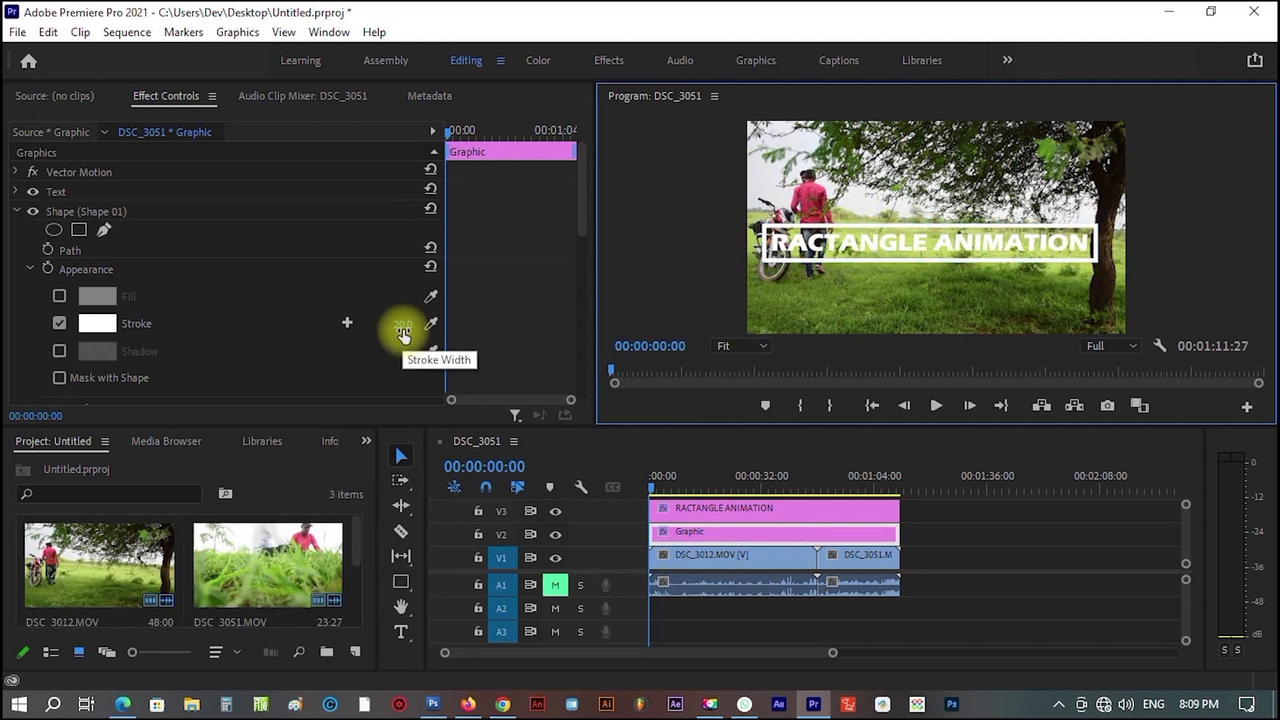
Collapse the Shape, Motion and Opacity property groups of the rectangle graphic.
left_click(18, 211)
left_click(19, 250)
left_click(18, 271)
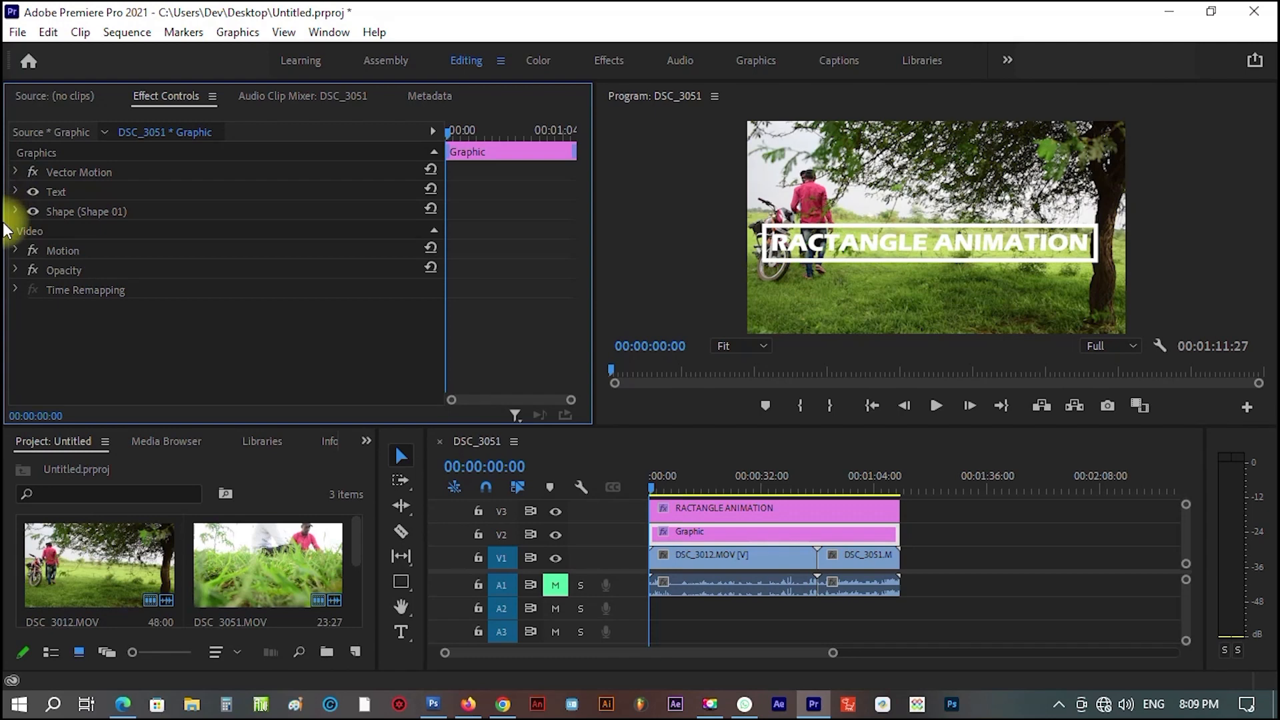
Change the stroke colour of the rectangle outline from white to dark magenta.
left_click(824, 263)
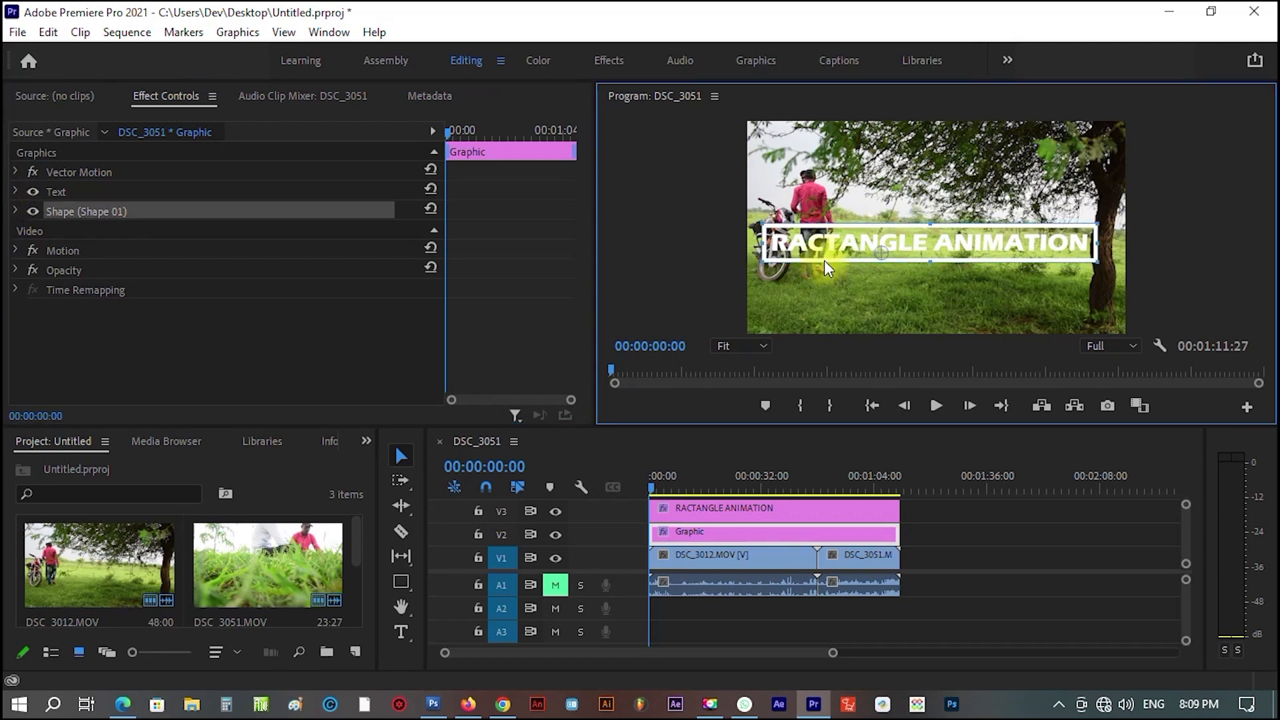
left_click(825, 255)
left_click(824, 261)
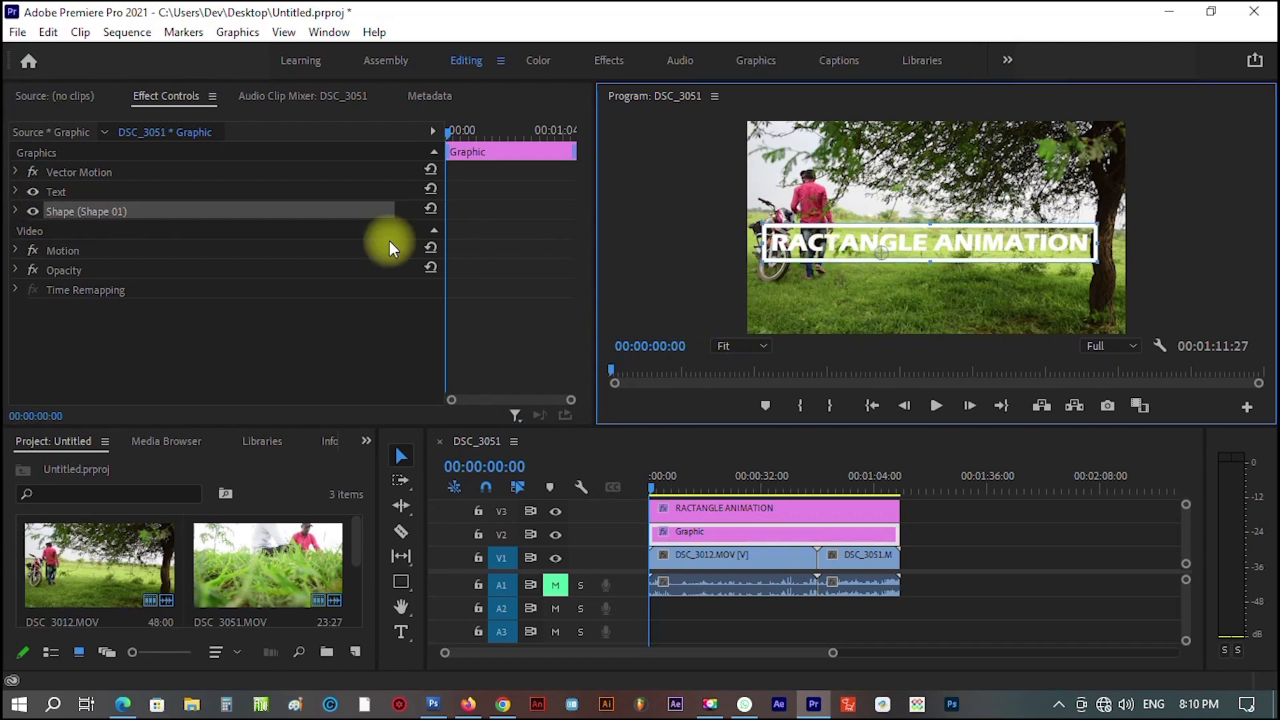
left_click(15, 210)
left_click(92, 323)
left_click(385, 206)
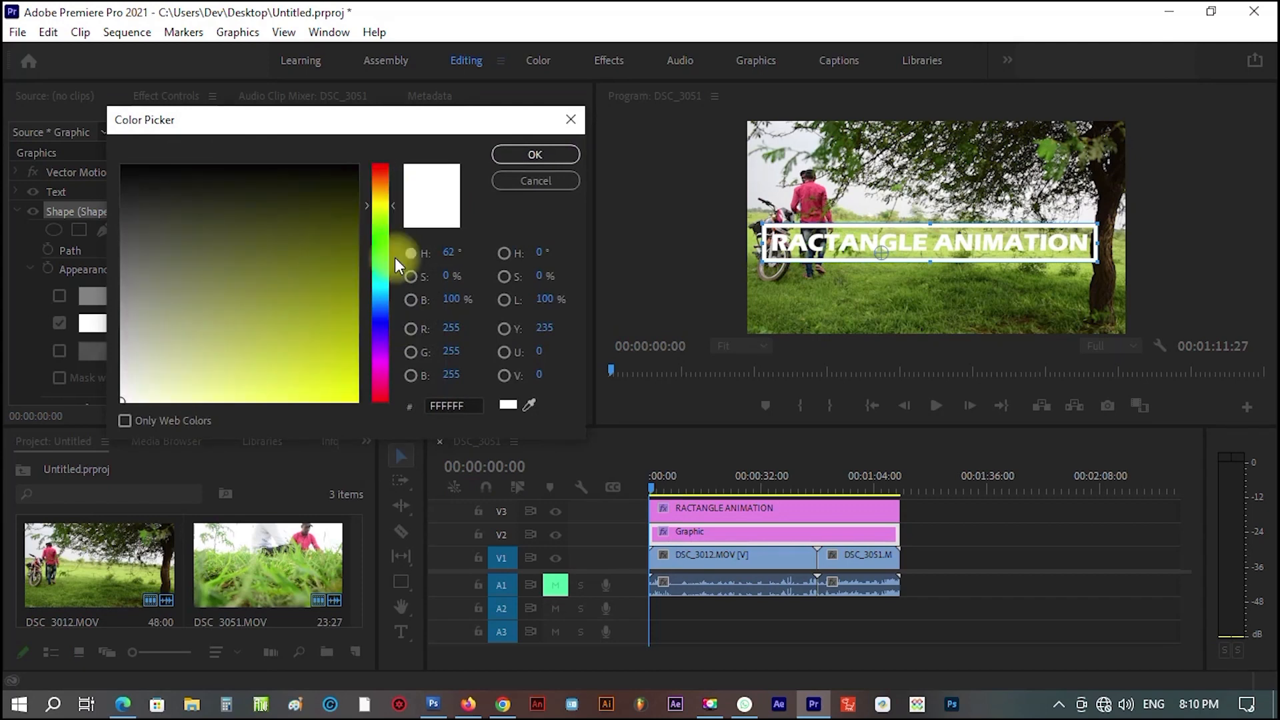
left_click(379, 317)
left_click(382, 364)
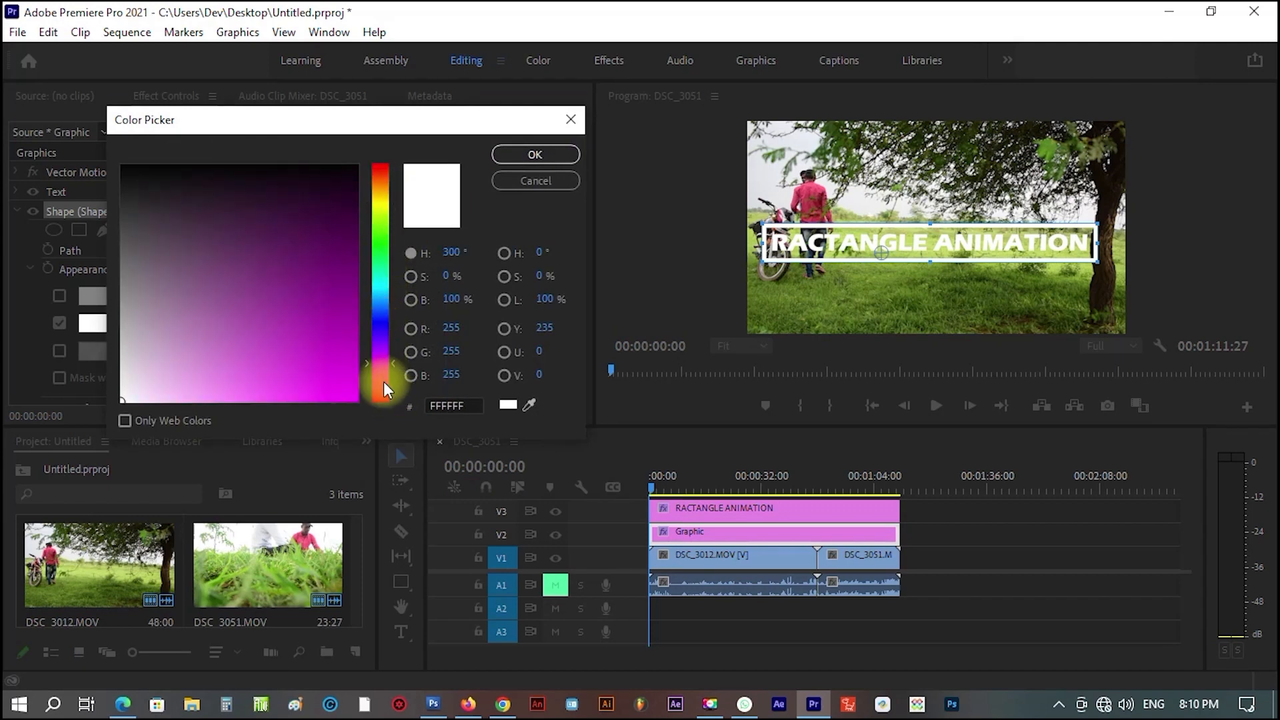
left_click(350, 307)
left_click(516, 154)
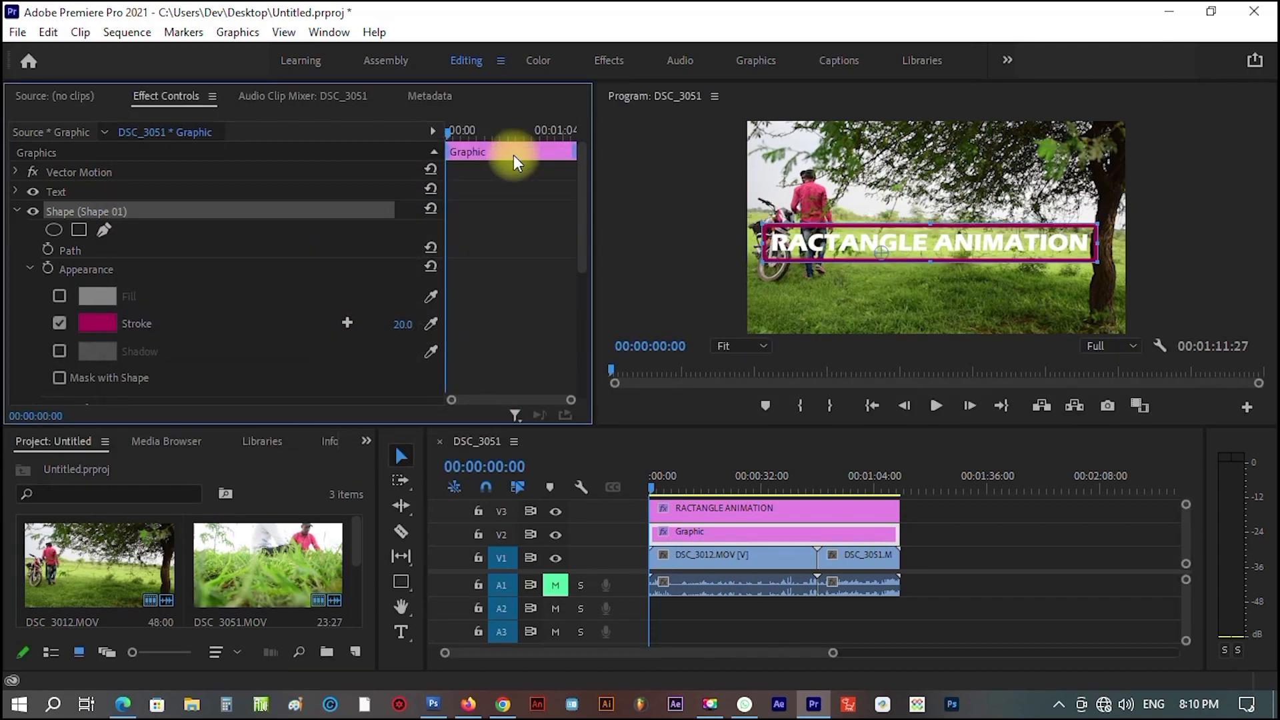
Change the fill colour of the RACTANGLE ANIMATION title text to black (000000).
left_click(893, 244)
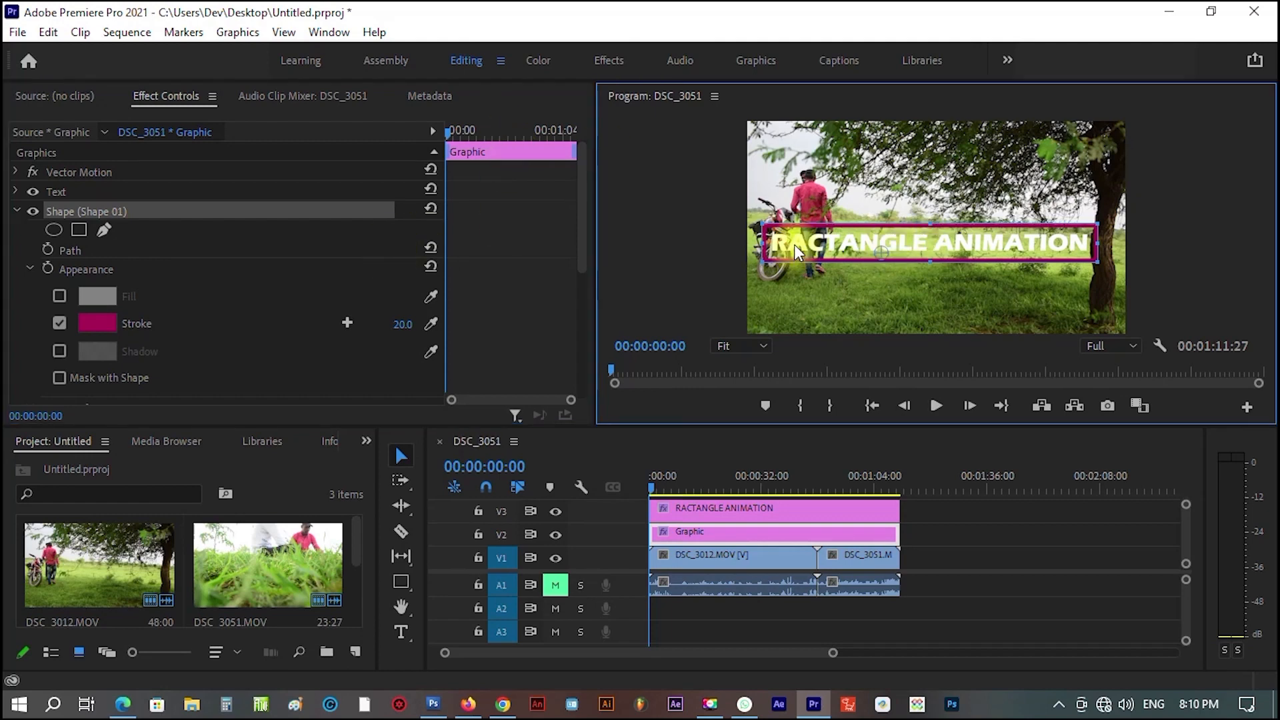
left_click(706, 509)
left_click(126, 314)
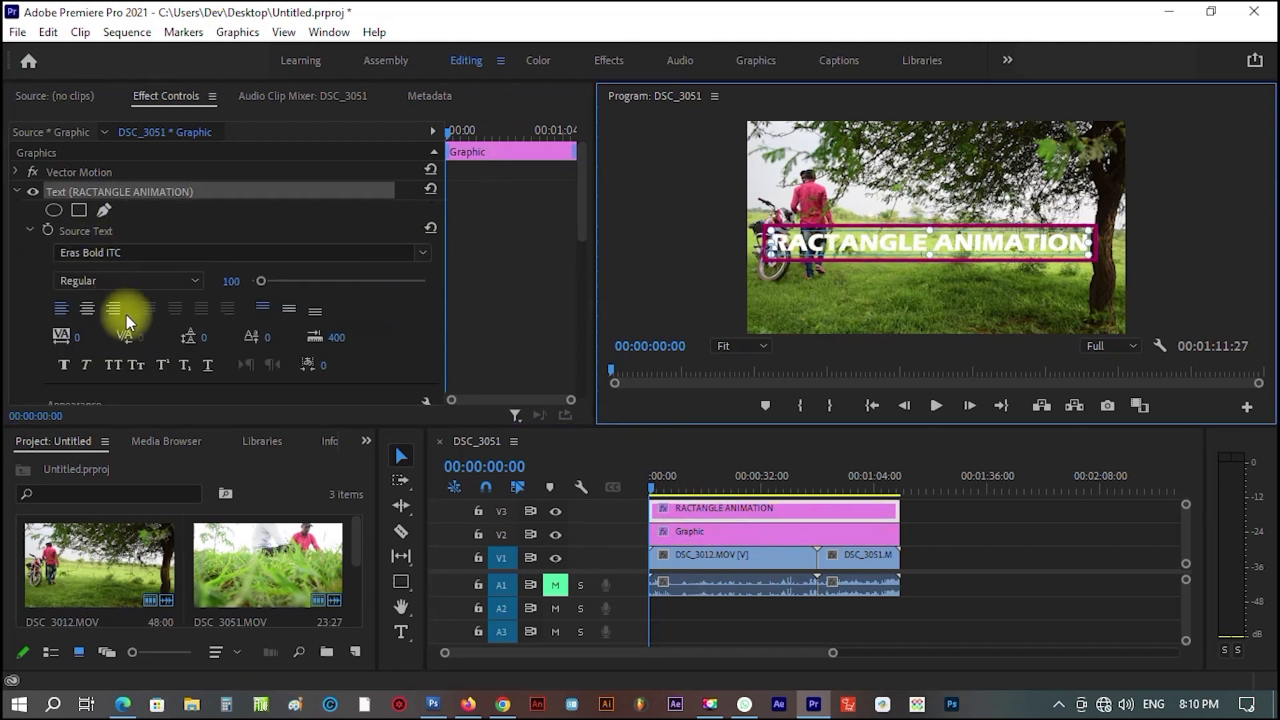
left_click(89, 306)
left_click(63, 314)
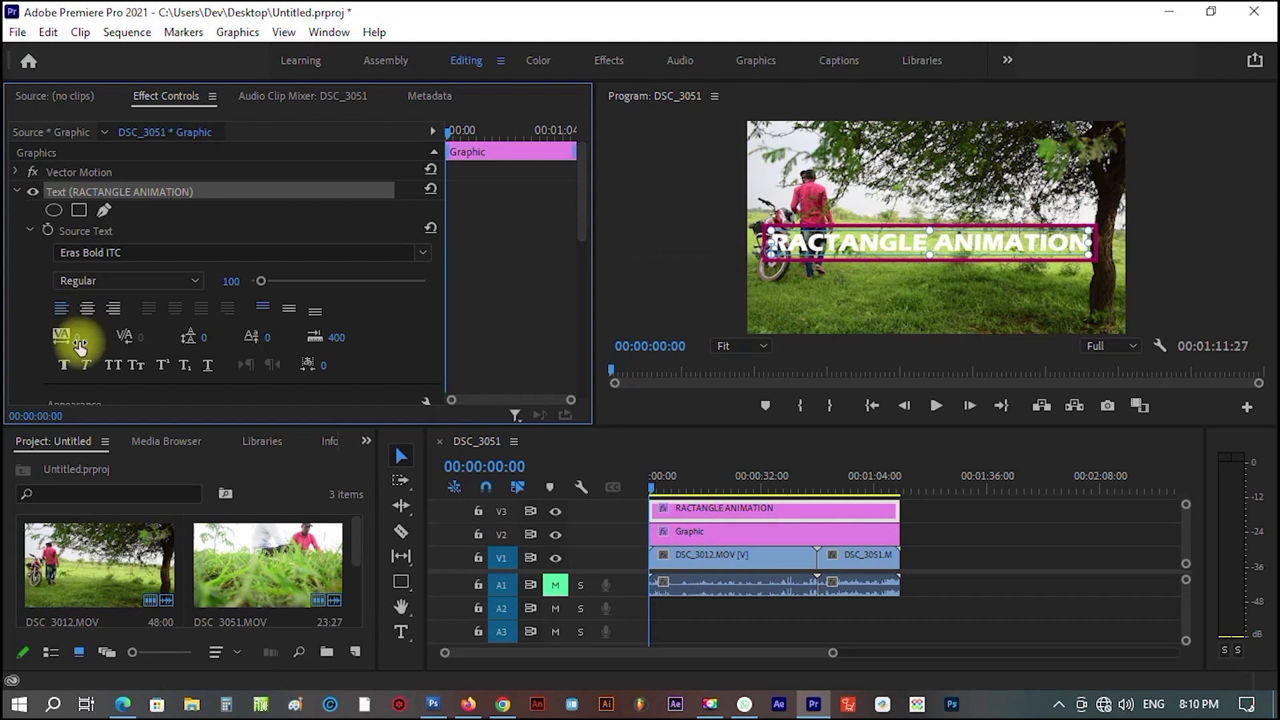
scroll(363, 319, "down", 2)
left_click(93, 375)
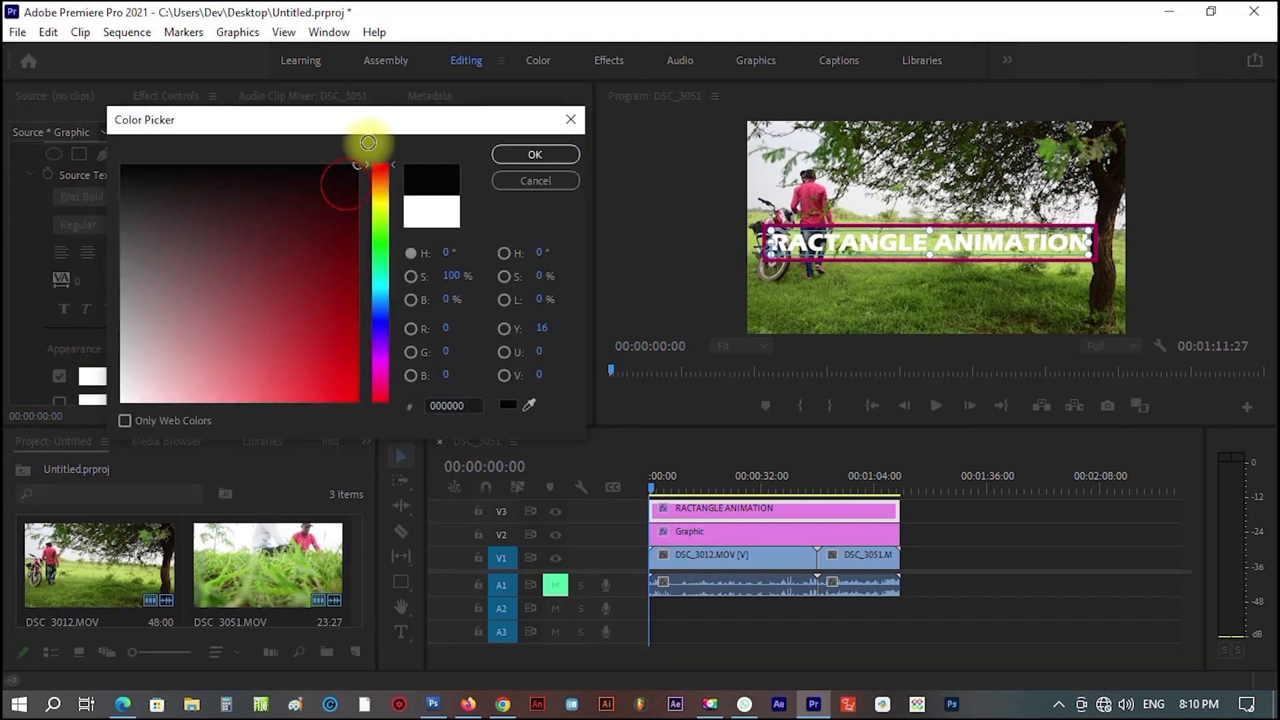
left_click(532, 153)
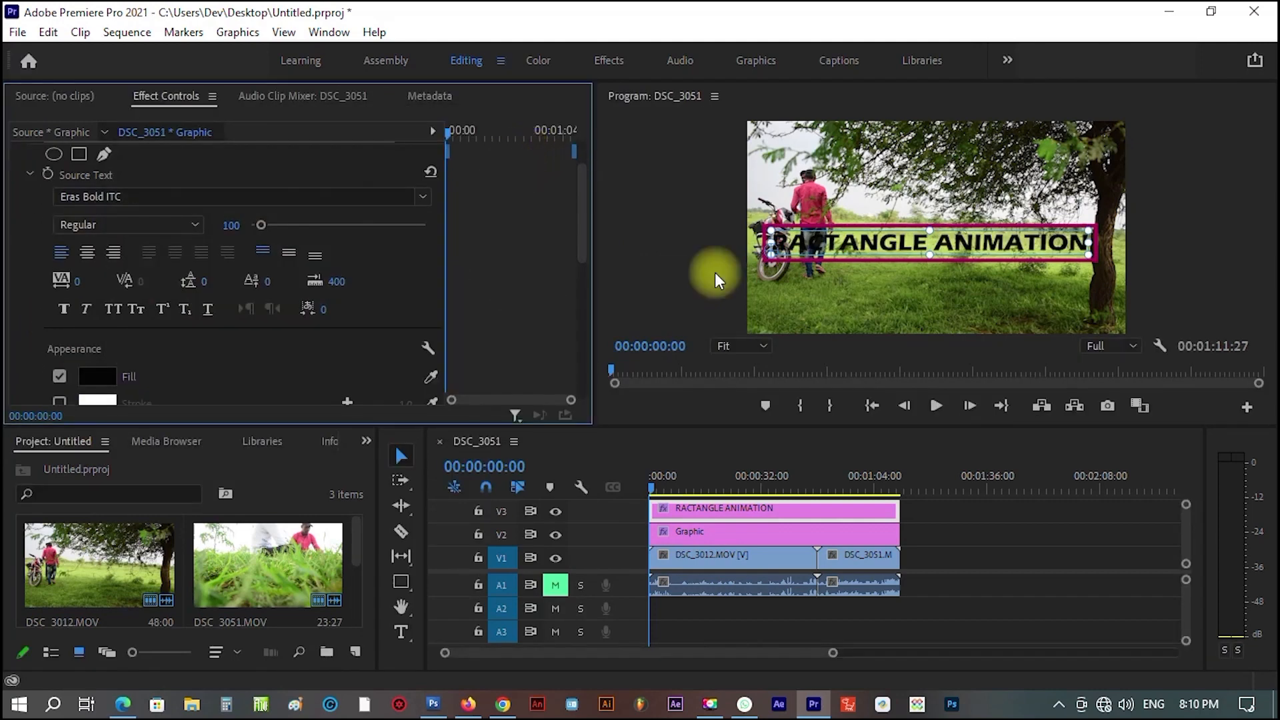
left_click(873, 286)
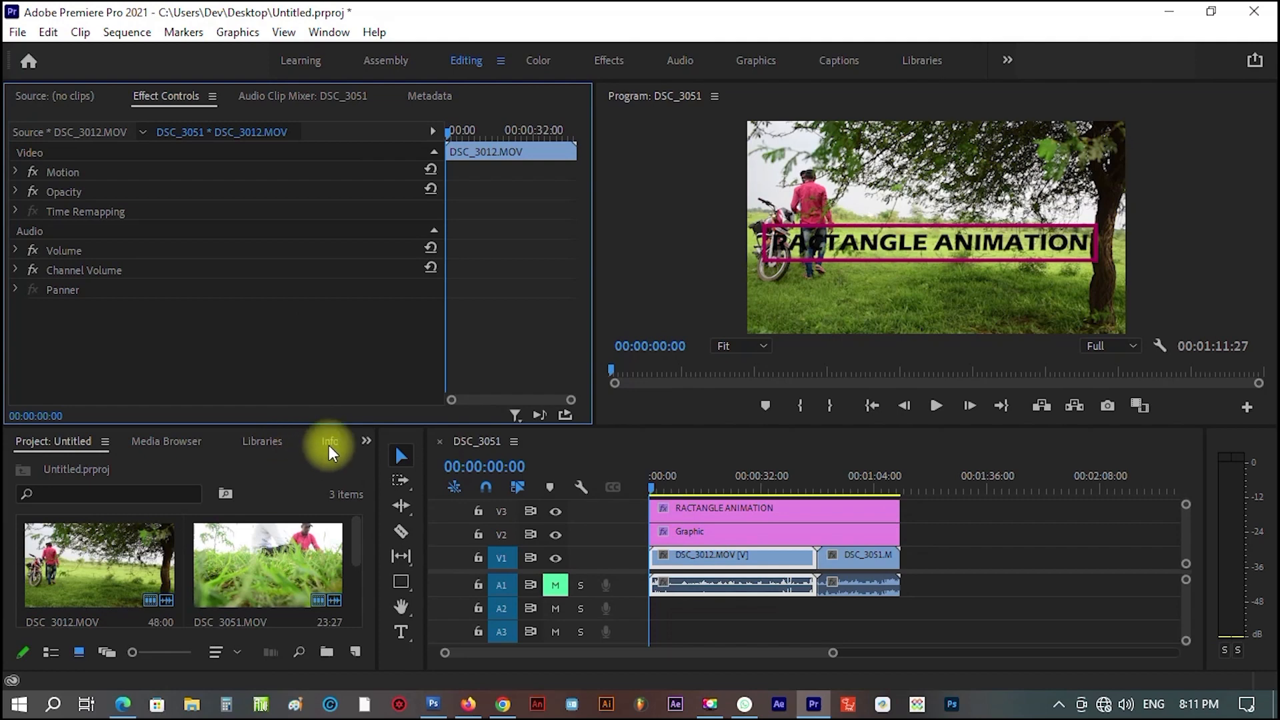
Open the effects library and search it for "blur".
left_click(366, 440)
left_click(366, 441)
left_click(366, 440)
left_click(392, 545)
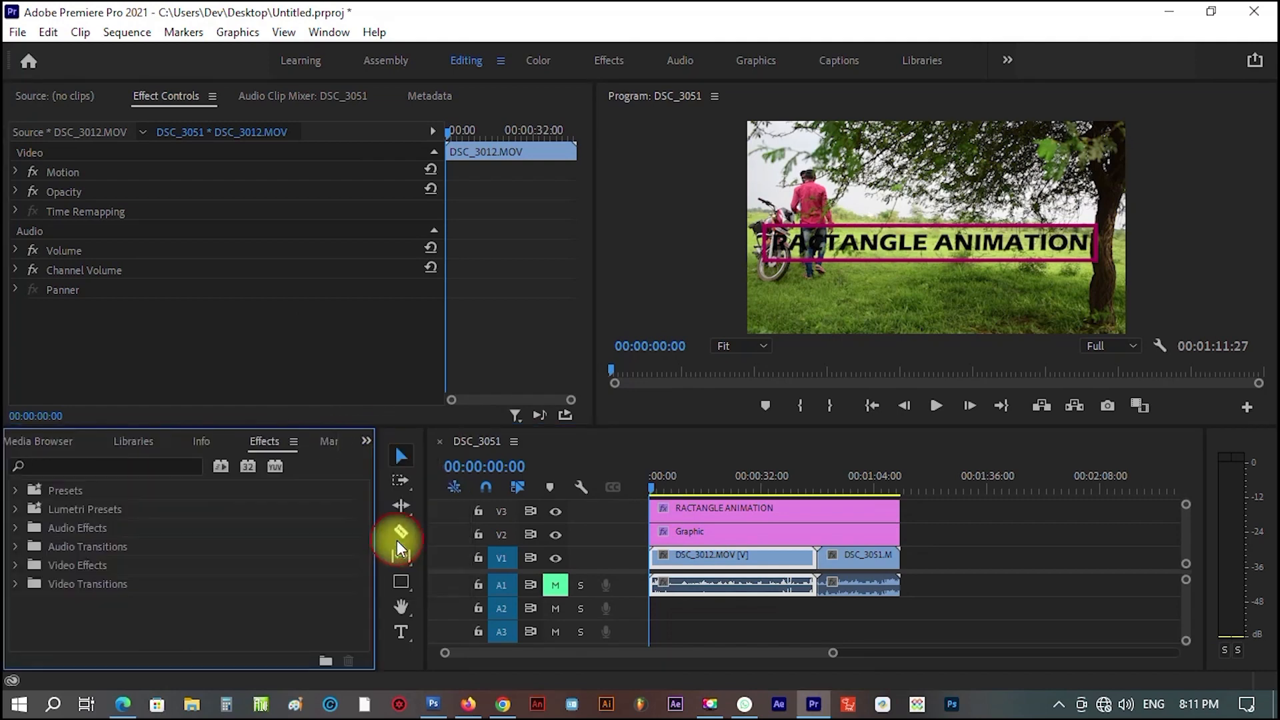
left_click(70, 466)
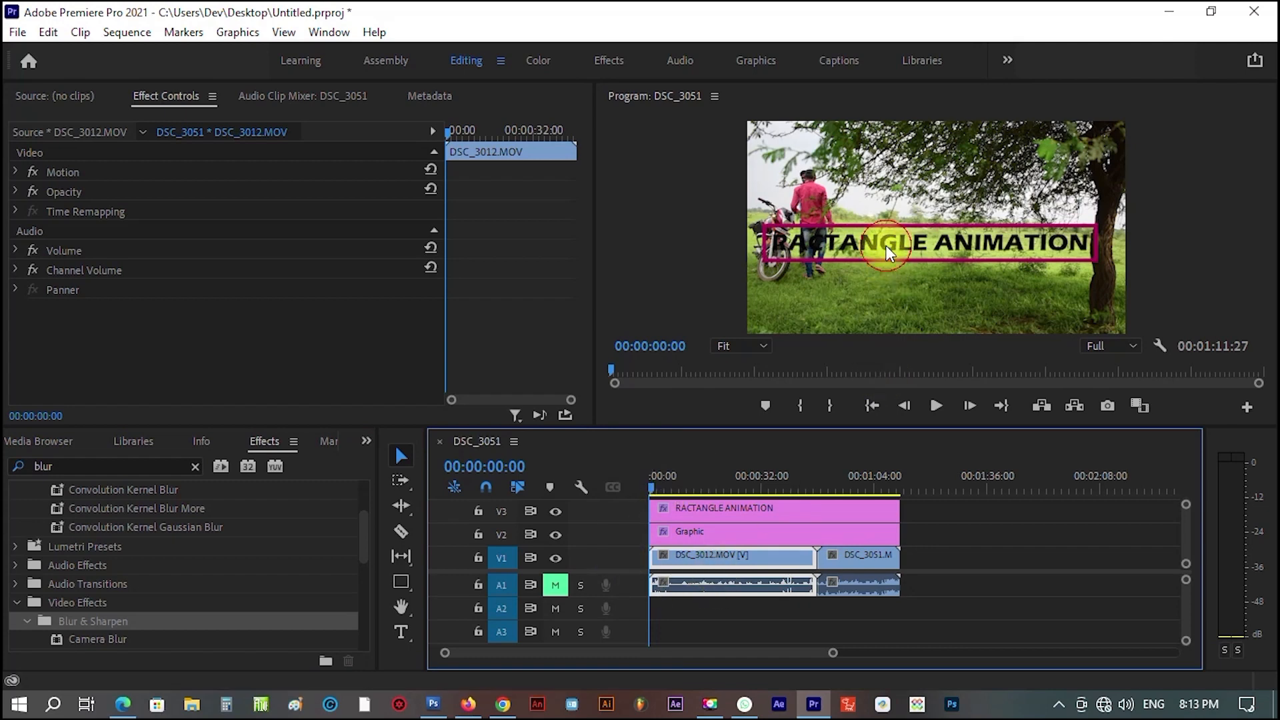
Add a white stroke to the RACTANGLE ANIMATION title text and adjust the stroke width.
left_click(887, 252)
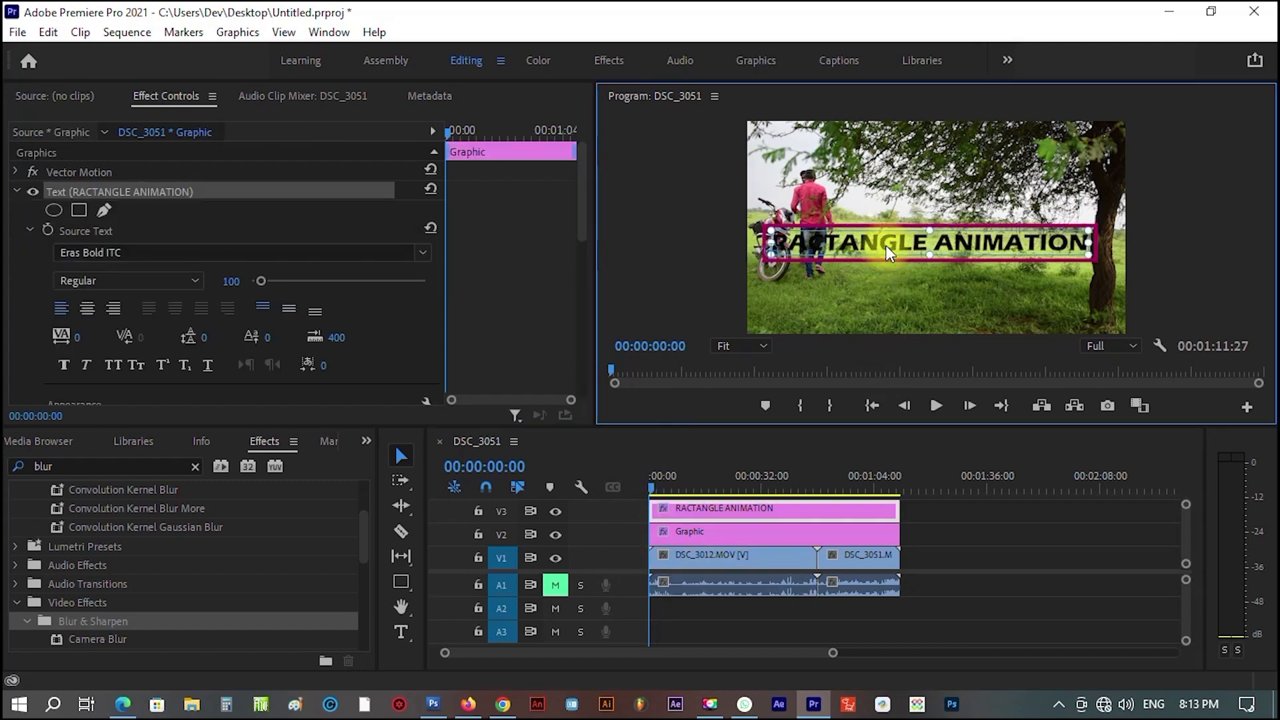
double_click(885, 244)
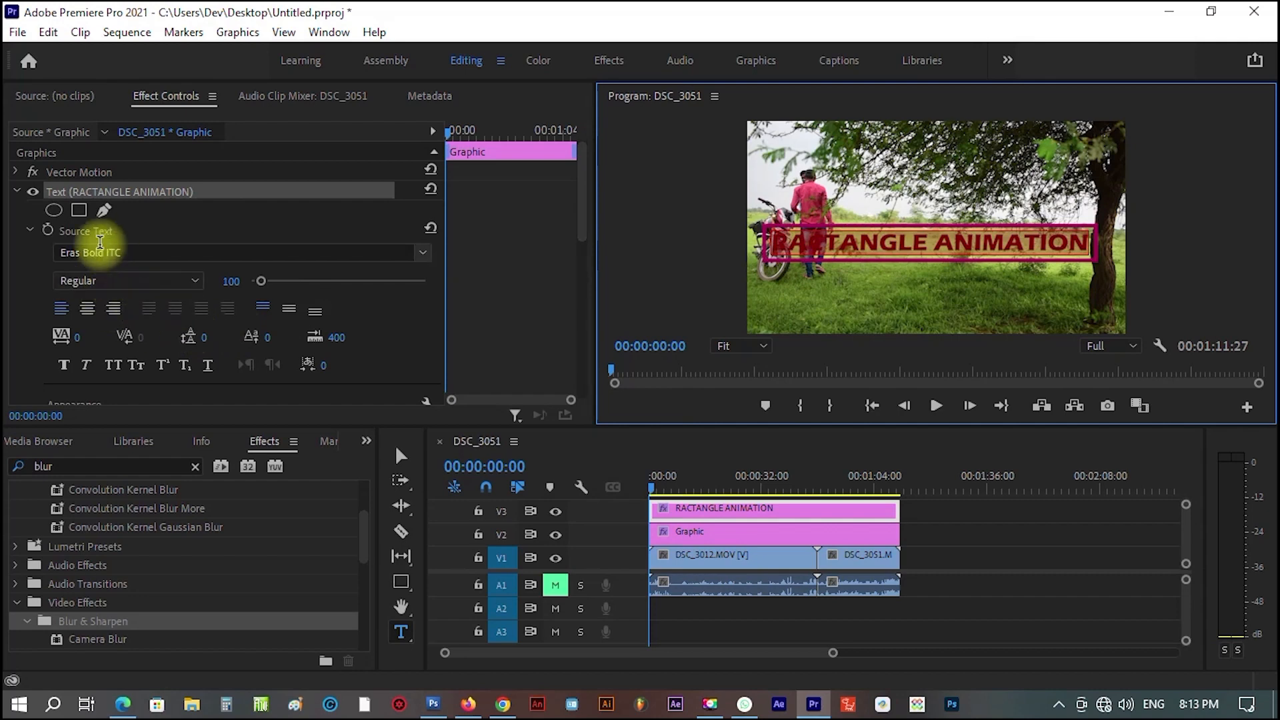
scroll(347, 276, "down", 1)
scroll(347, 276, "down", 1)
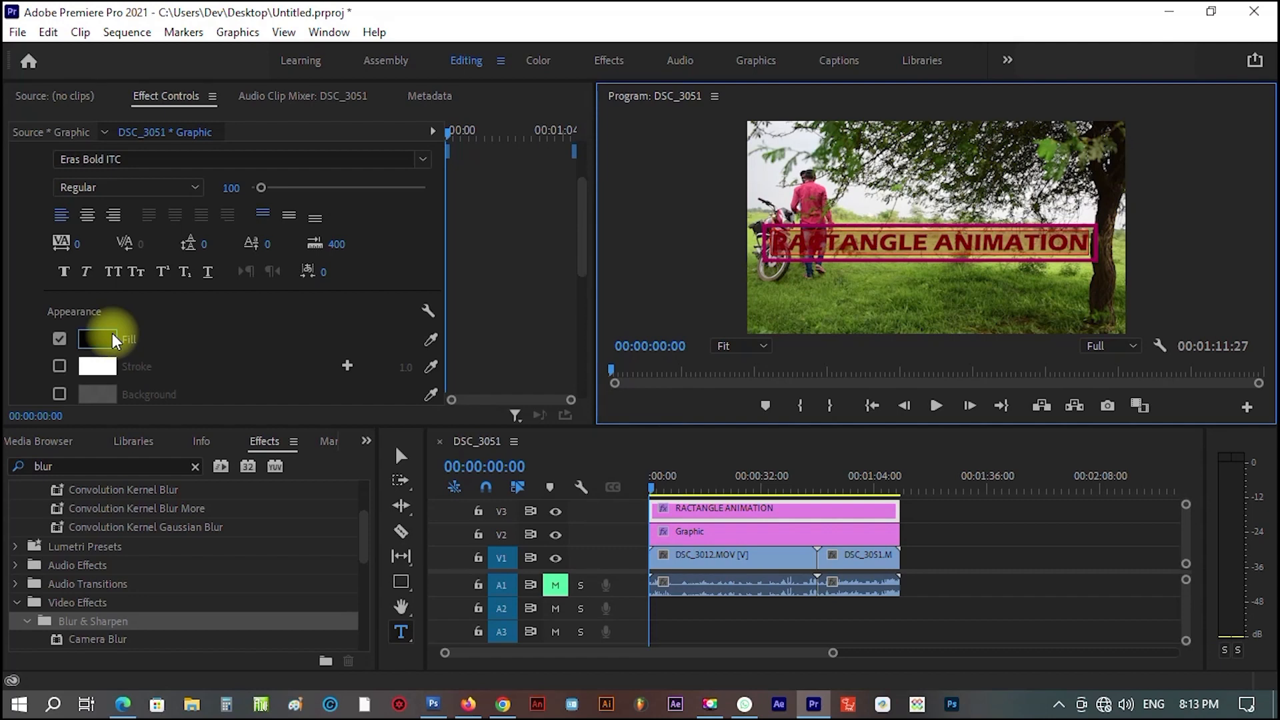
left_click(59, 366)
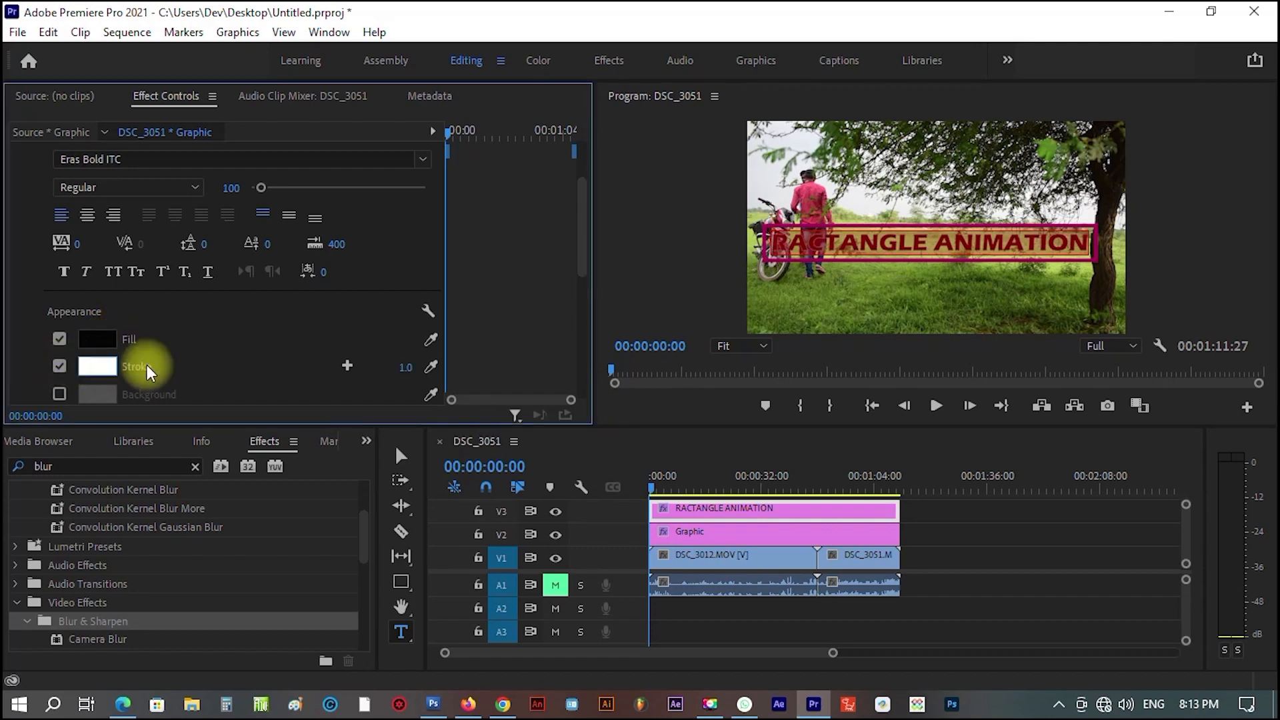
mouse_move(404, 367)
left_mouse_down()
mouse_move(405, 350)
mouse_move(408, 365)
left_mouse_up()
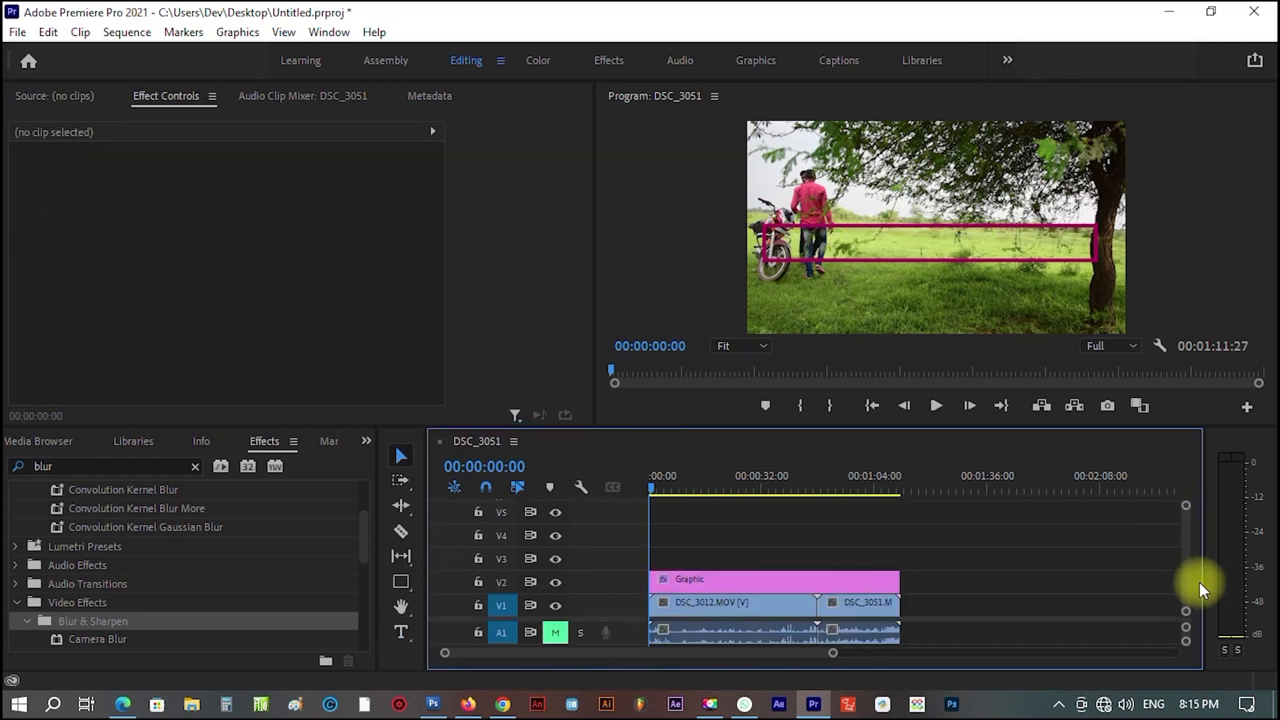
Duplicate the rectangle graphic onto tracks V3, V4 and V5, and move the V2 to V4 copies to start where the V5 copy ends.
mouse_move(700, 580)
left_mouse_down()
mouse_move(697, 559)
mouse_move(698, 583)
left_mouse_up()
left_click_drag(697, 583, 722, 513, "alt")
left_click_drag(940, 531, 814, 595)
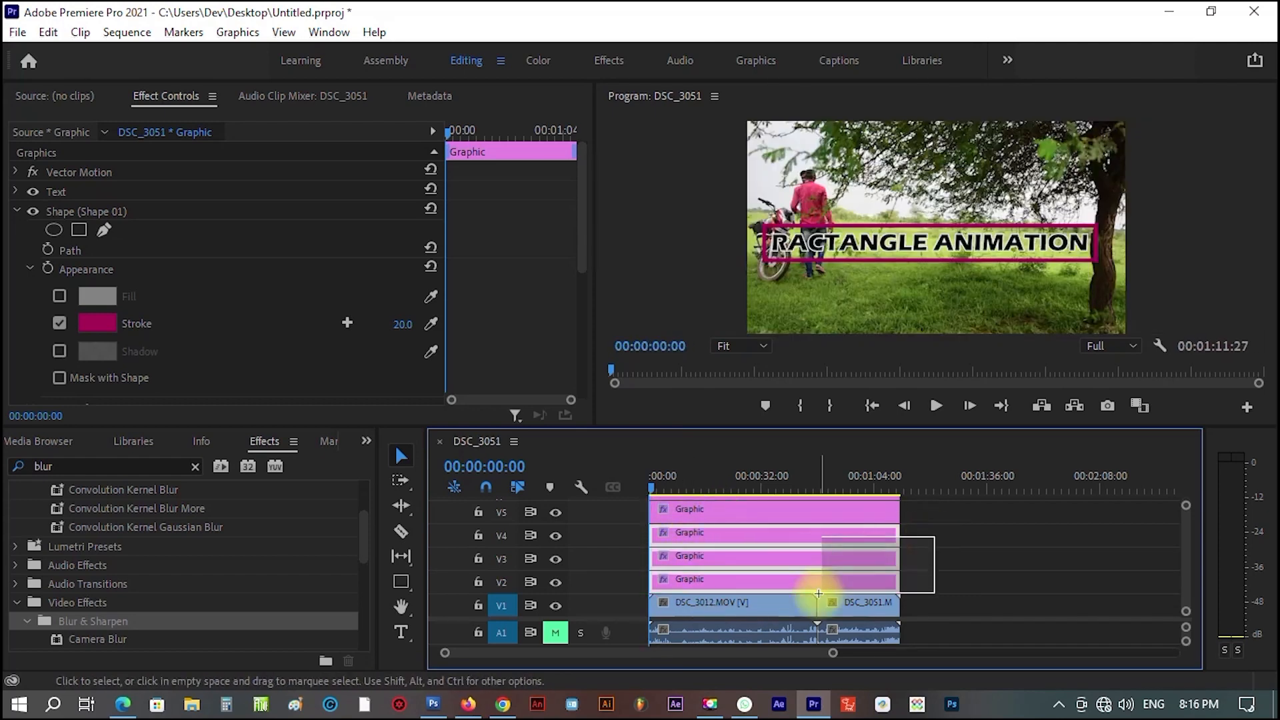
left_click_drag(712, 538, 861, 528)
left_click(688, 492)
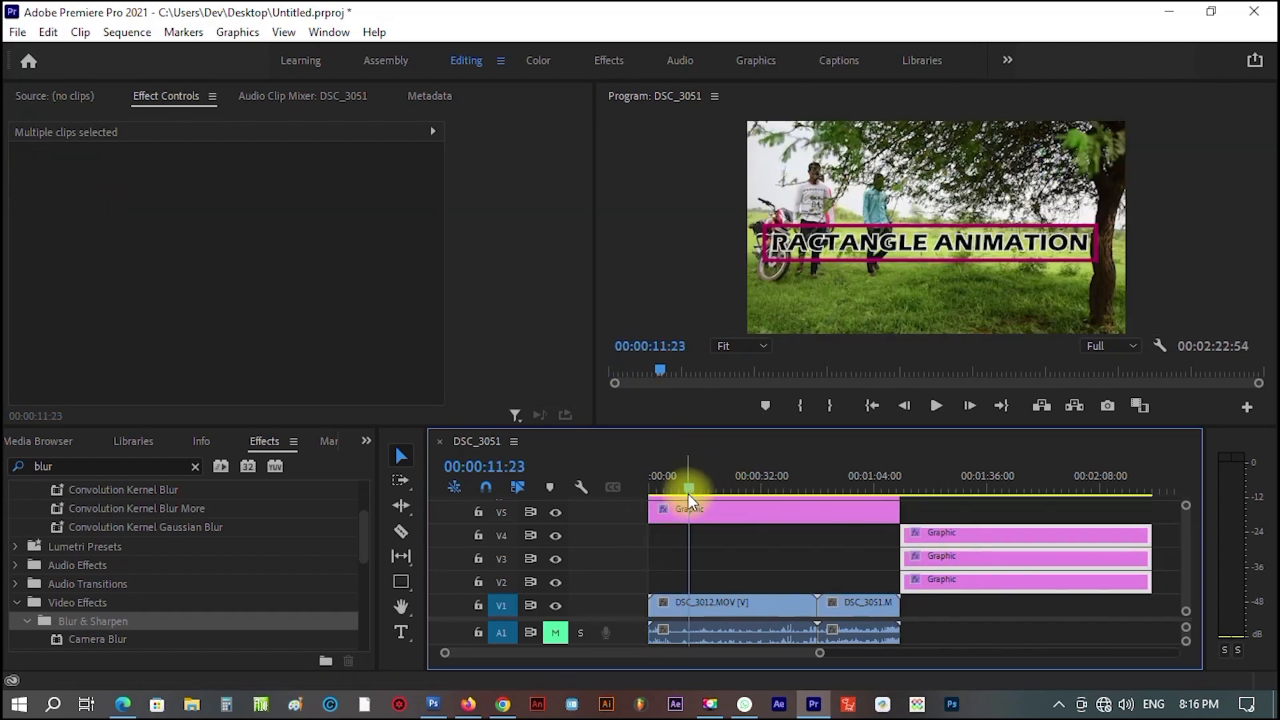
Find the Crop effect and apply it to all four rectangle graphic clips on tracks V2 to V5.
left_click(738, 515)
double_click(94, 466)
type("crop")
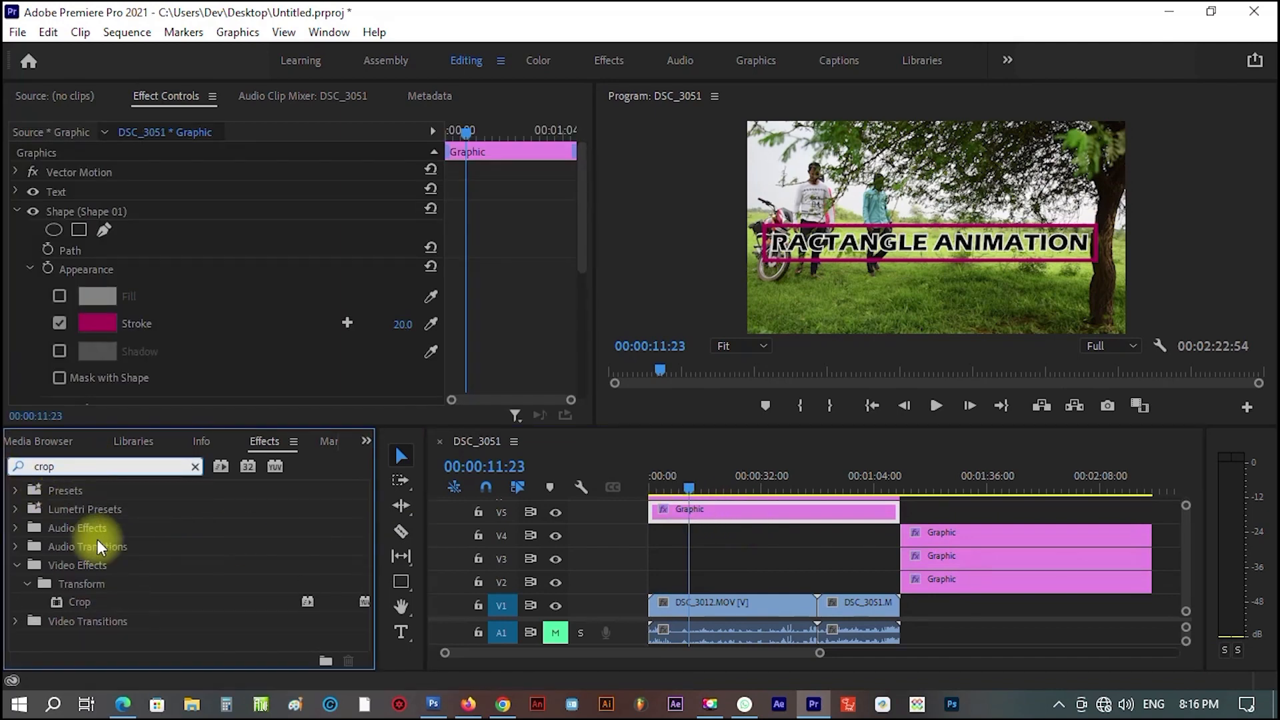
left_click_drag(79, 602, 750, 510)
left_click_drag(247, 603, 974, 537)
left_click_drag(152, 600, 1011, 566)
left_click_drag(192, 602, 1027, 579)
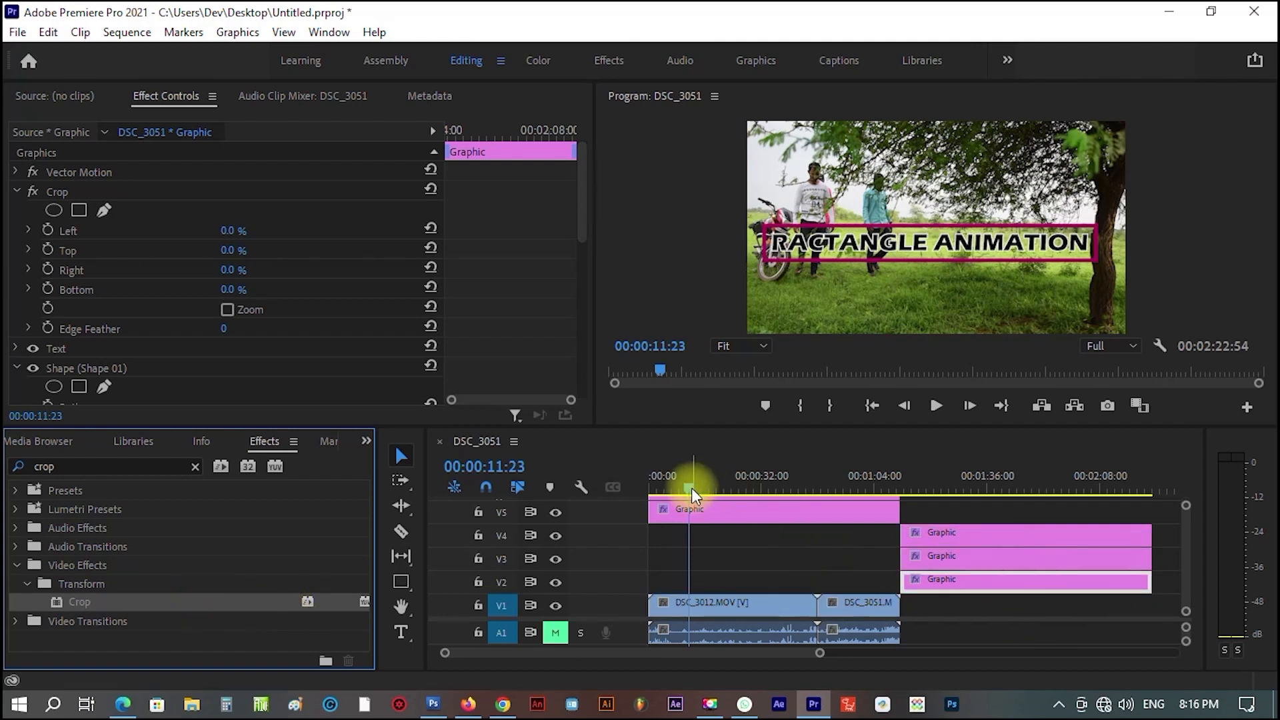
Crop the bottom of the V5 rectangle graphic by 49.9 % so only its upper line remains.
left_click(680, 508)
left_click_drag(688, 491, 637, 490)
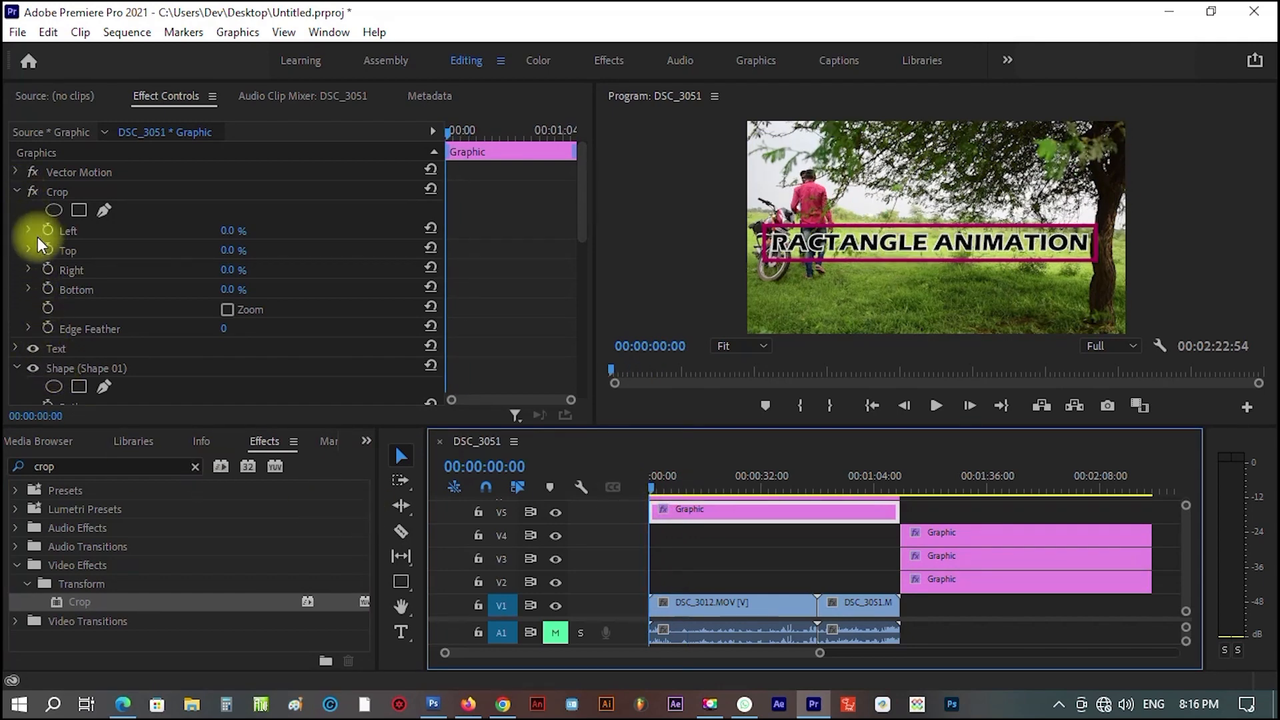
left_click(28, 290)
left_click_drag(35, 325, 226, 326)
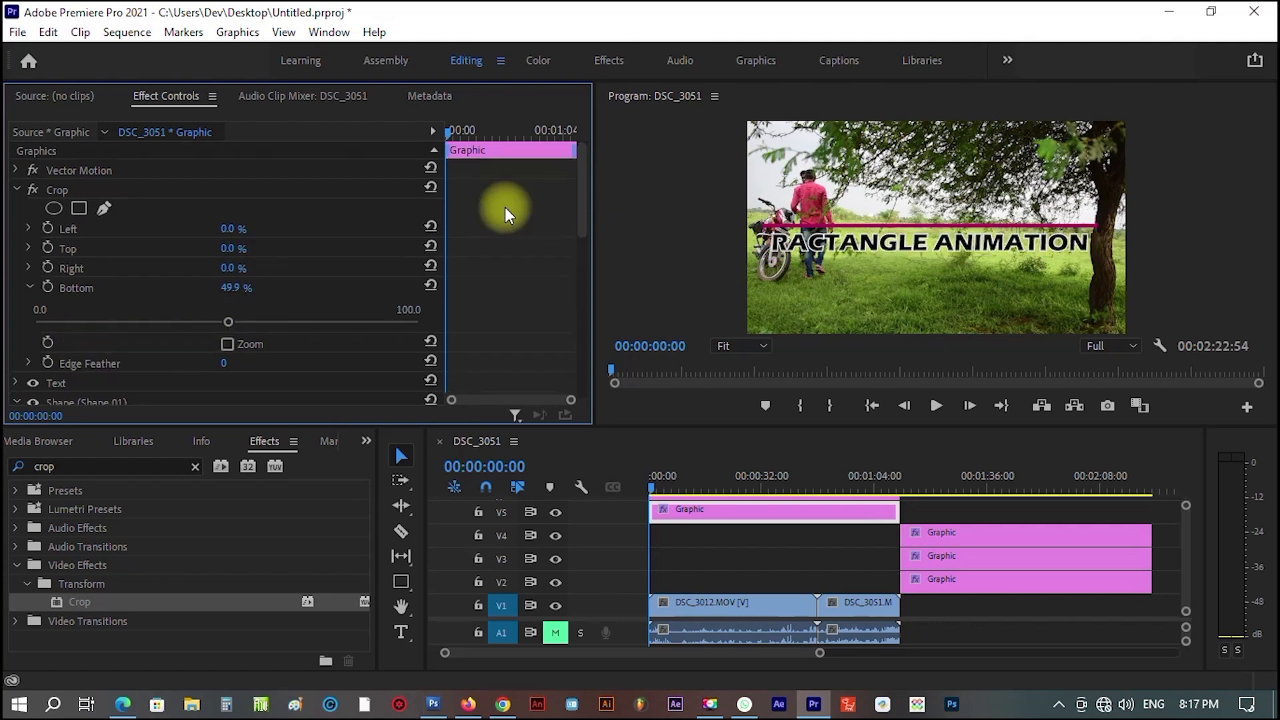
Animate the V5 graphic's Right crop with keyframes from 97.8 % at the clip start to 5.8 % at 00:00:04:03.
left_click(30, 266)
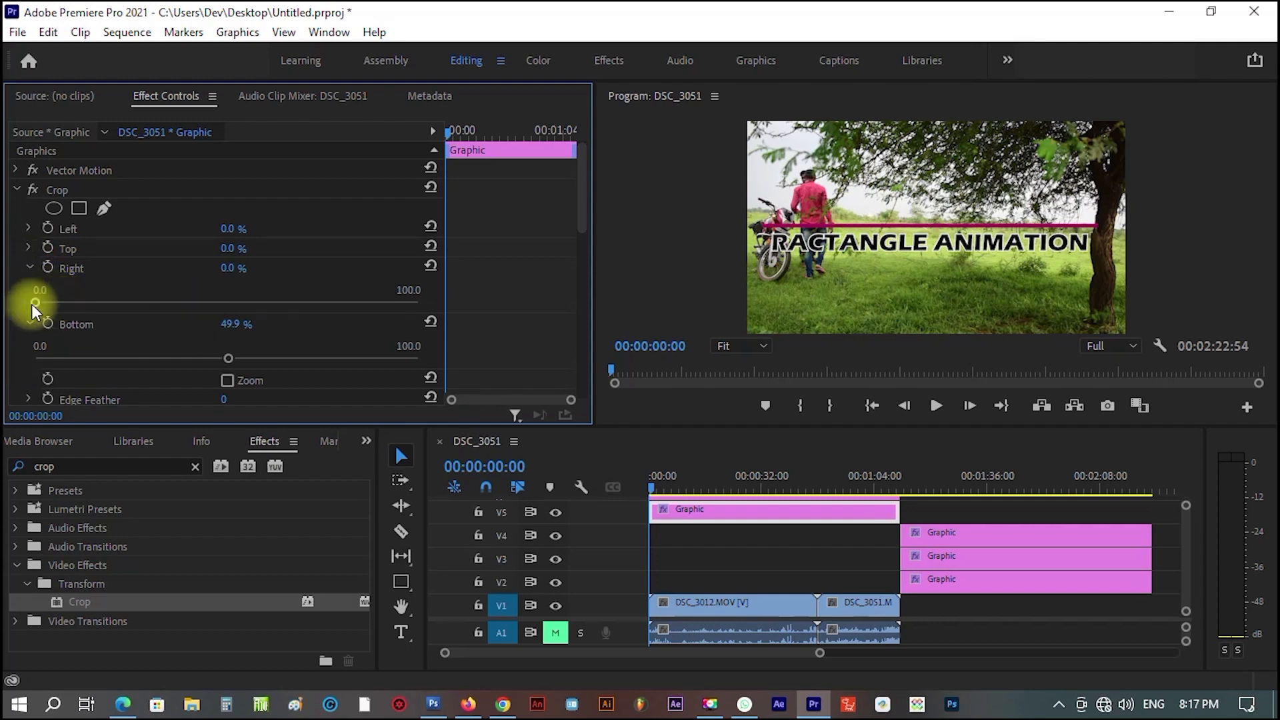
left_click_drag(31, 304, 406, 332)
left_click_drag(448, 132, 455, 134)
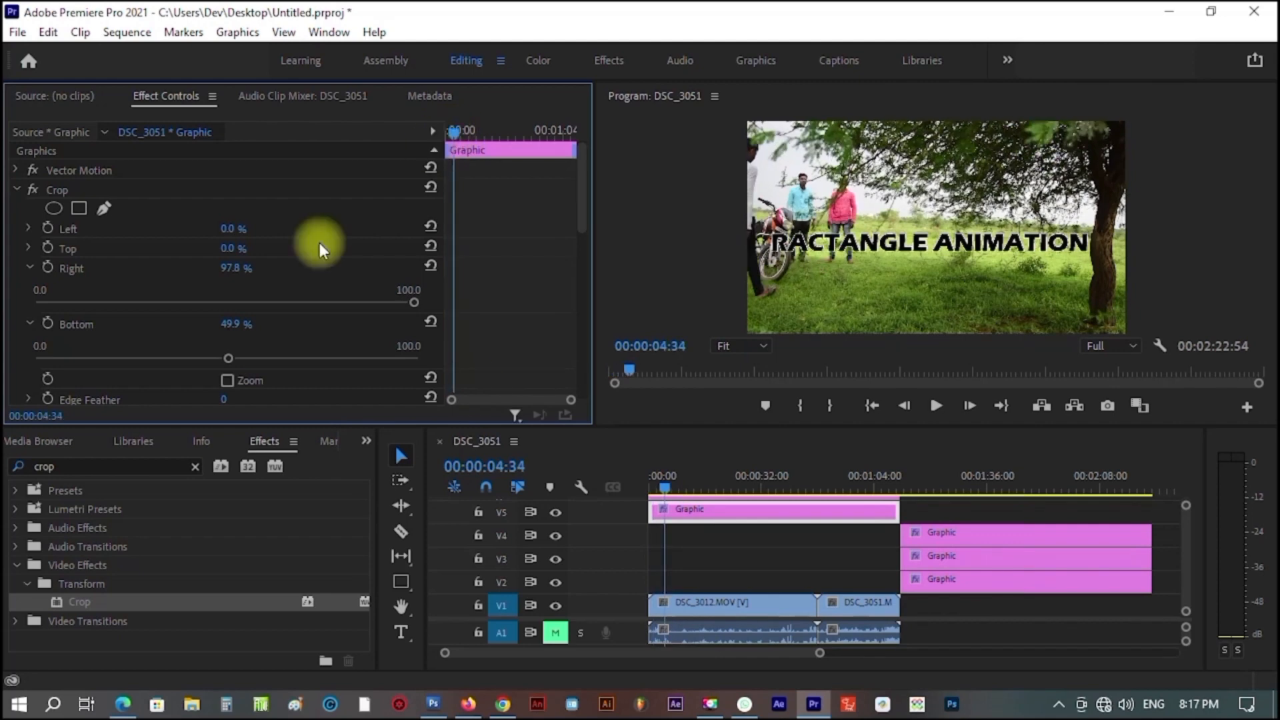
left_click(448, 131)
left_click(48, 267)
left_click_drag(459, 129, 457, 133)
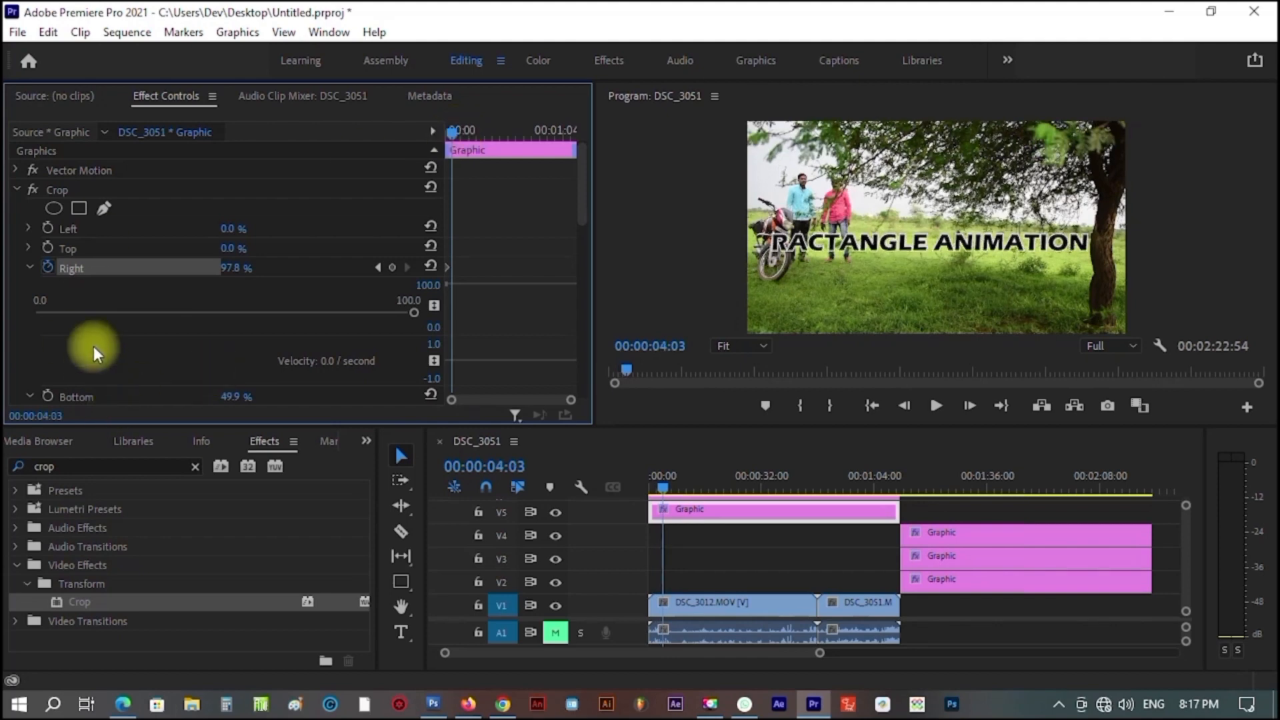
left_click_drag(410, 314, 63, 331)
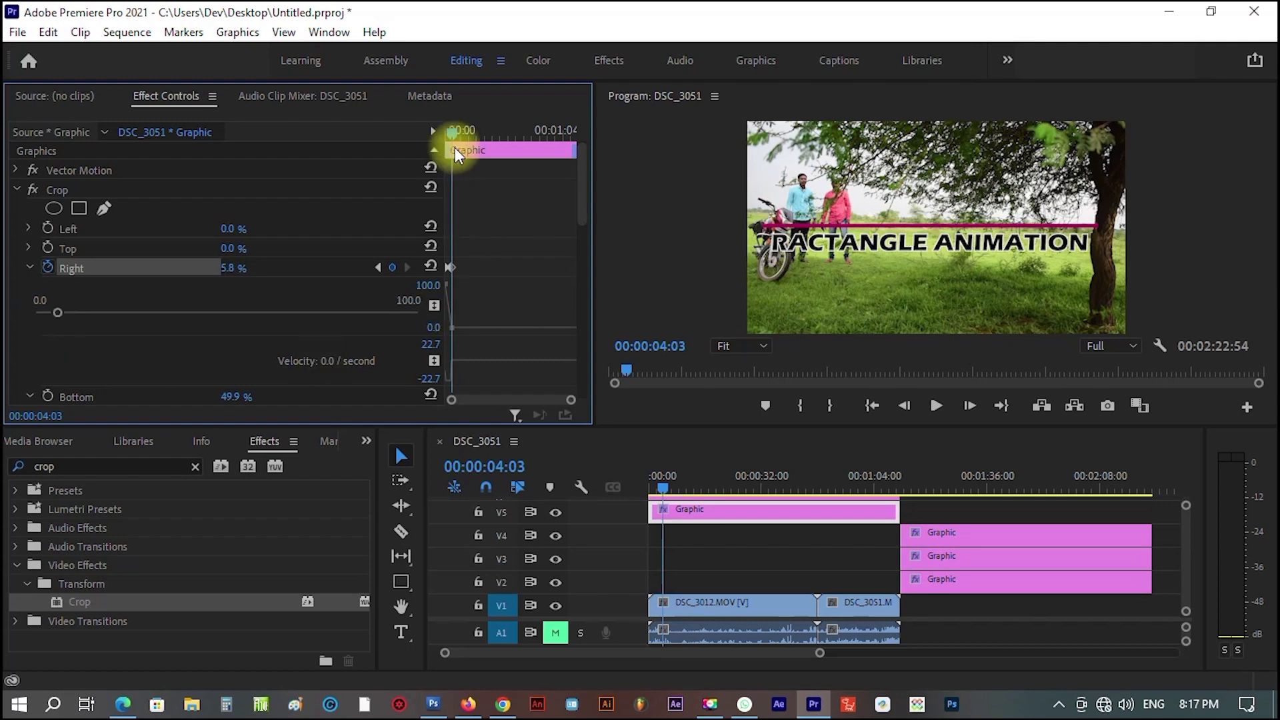
Play the sequence from the start to check the upper line's reveal.
left_click_drag(451, 135, 383, 141)
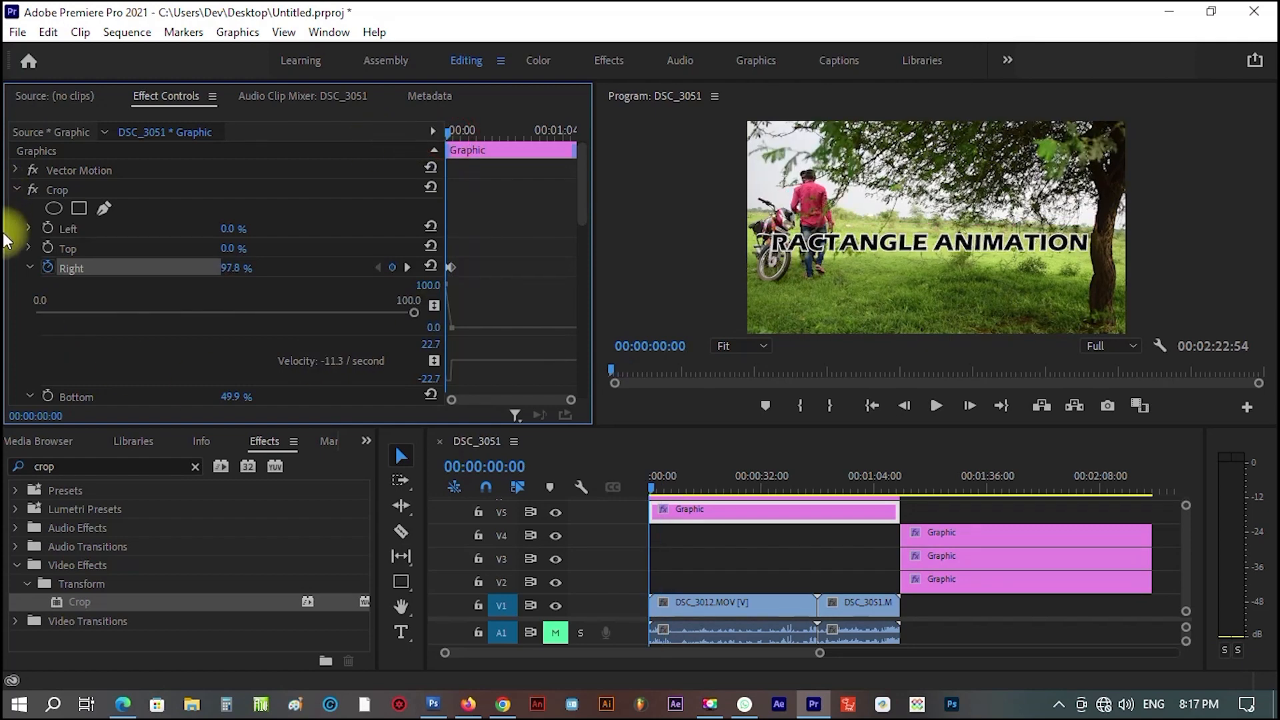
key("space")
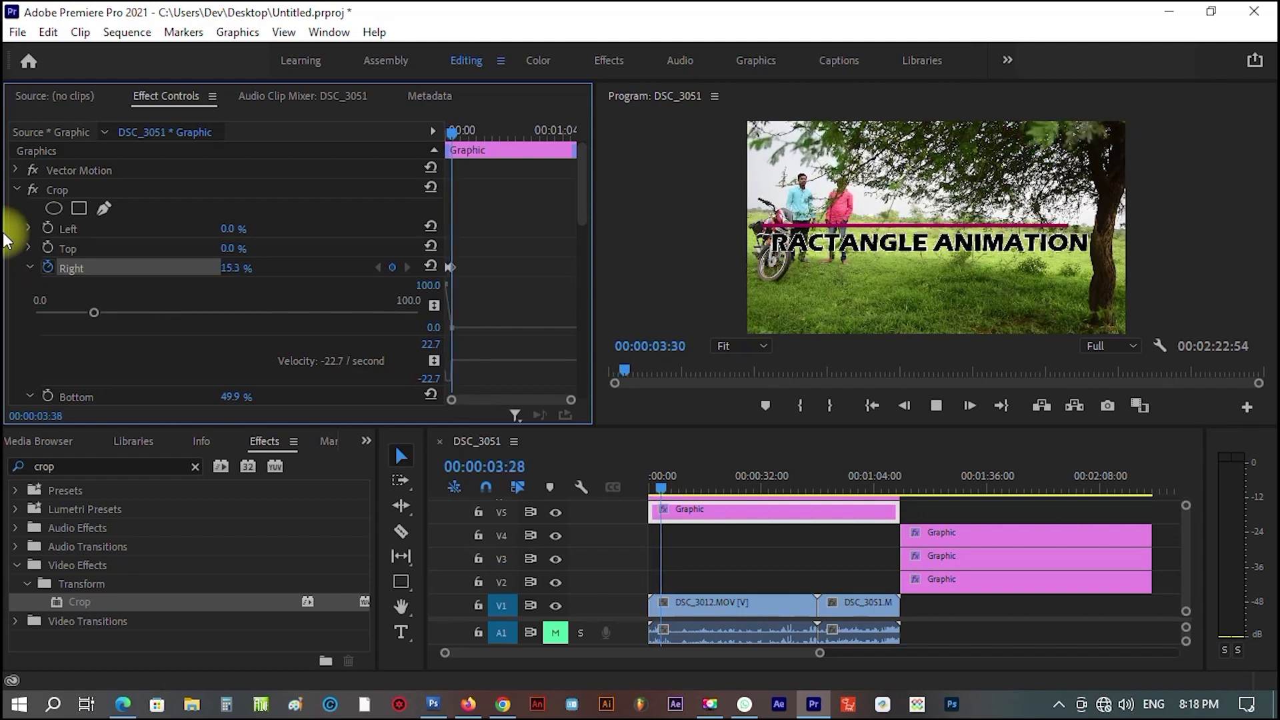
key("space")
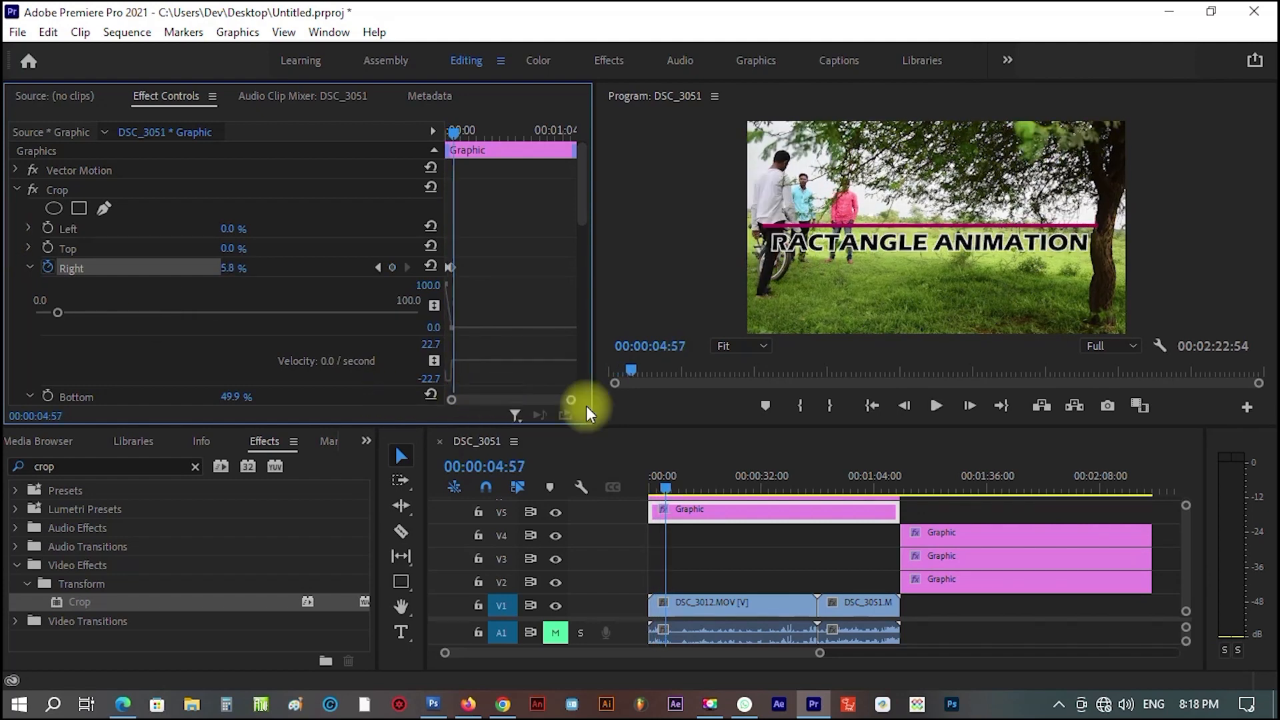
Move the second Right crop keyframe to about 1 second and play the faster line reveal from the start.
left_click_drag(572, 404, 537, 406)
left_click_drag(437, 308, 291, 314)
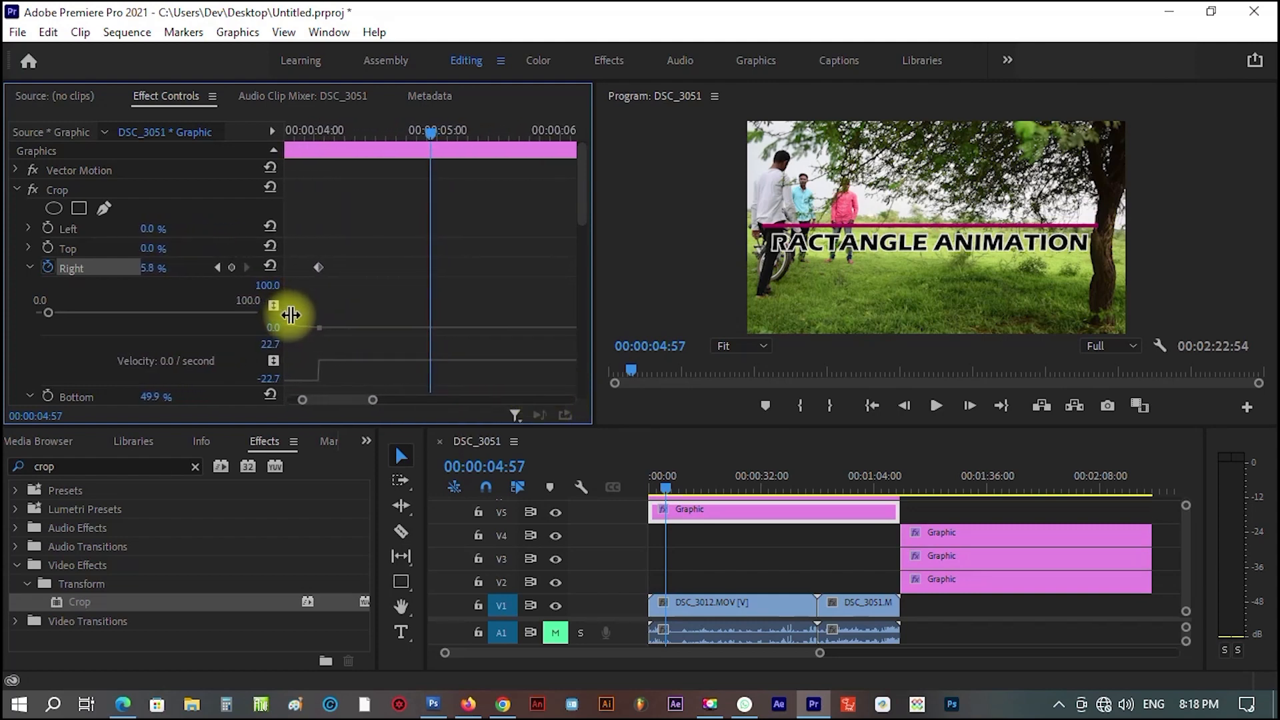
left_click_drag(364, 409, 326, 398)
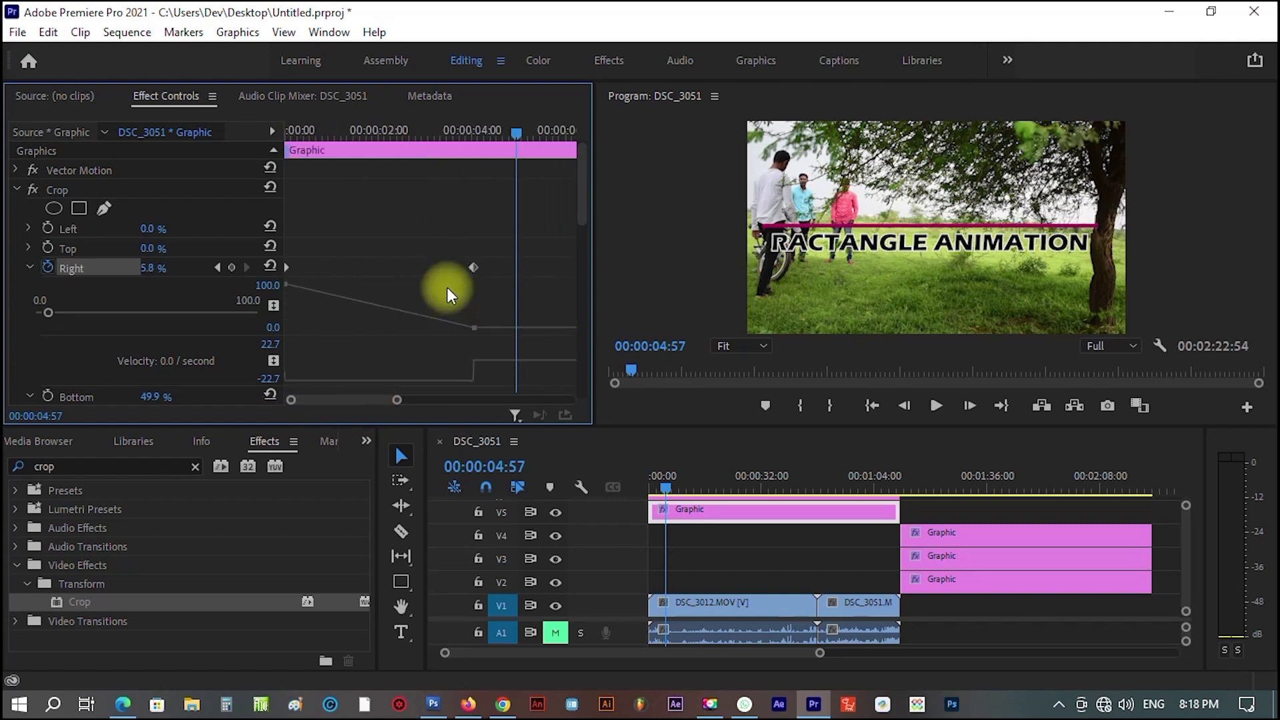
left_click_drag(473, 269, 331, 267)
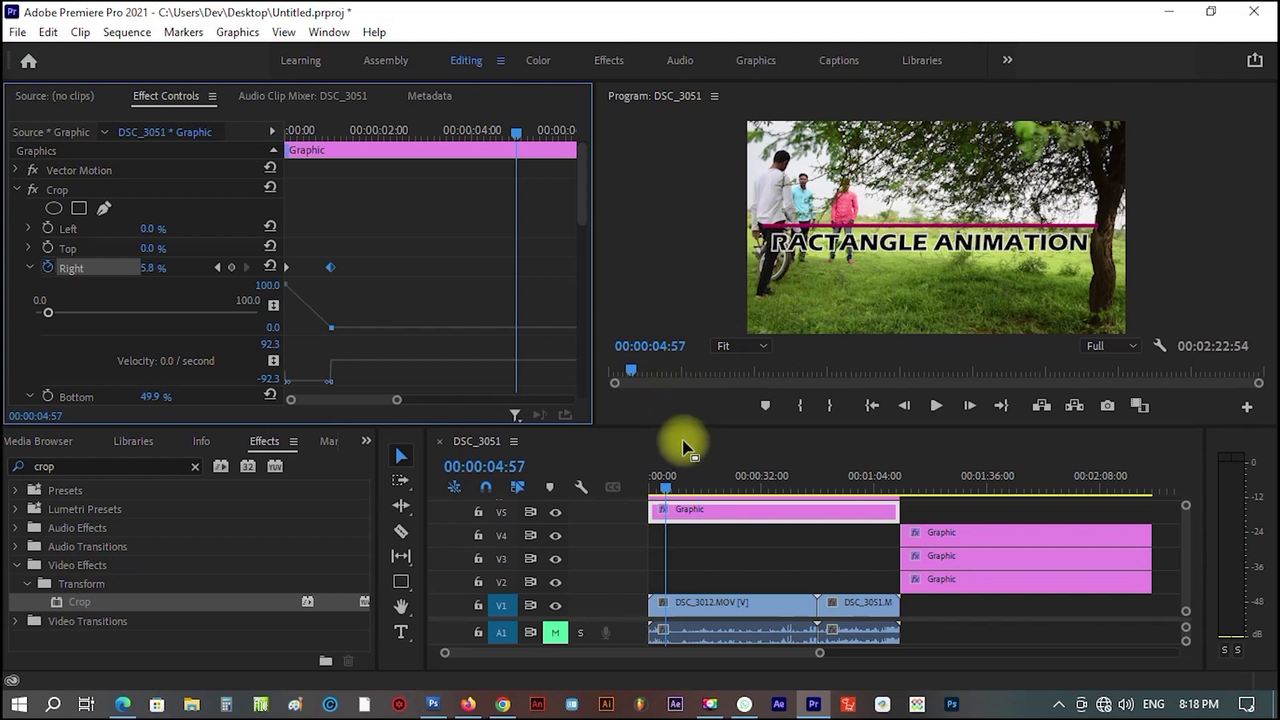
left_click_drag(662, 490, 587, 491)
key("space")
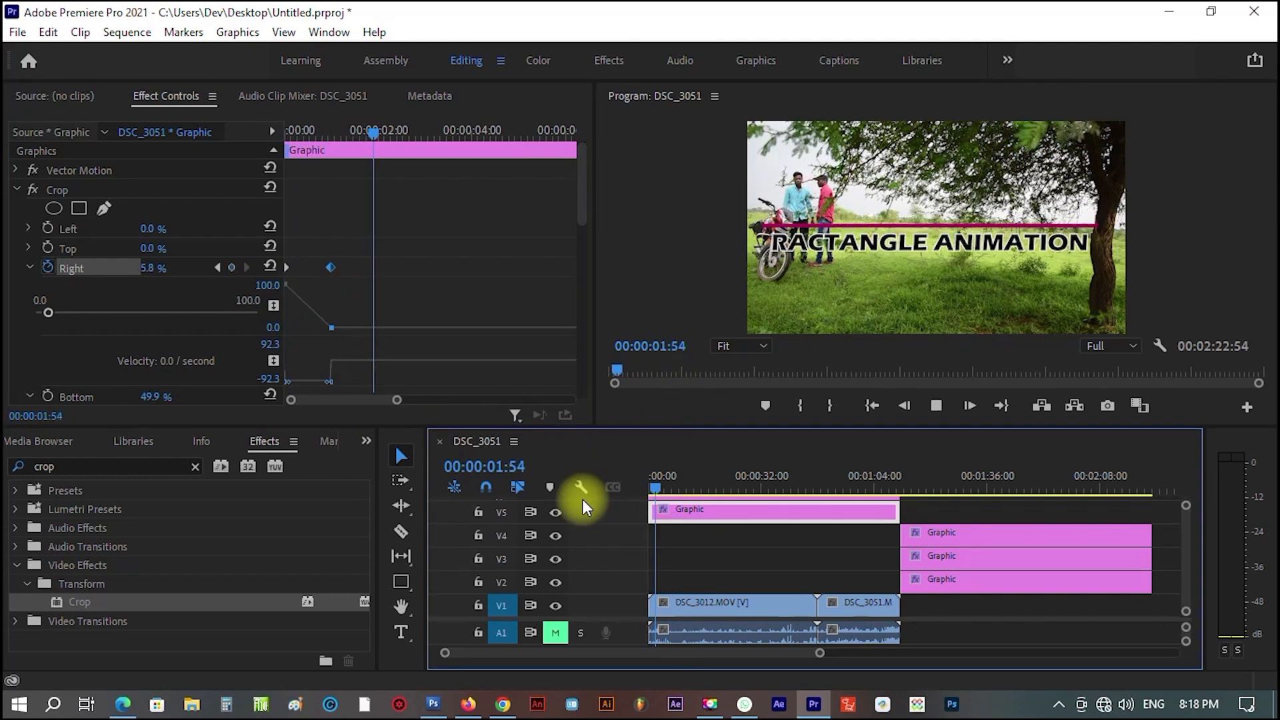
Move the V4 rectangle graphic from after the footage to start at about 00:00:01:16, below the V5 graphic.
key("space")
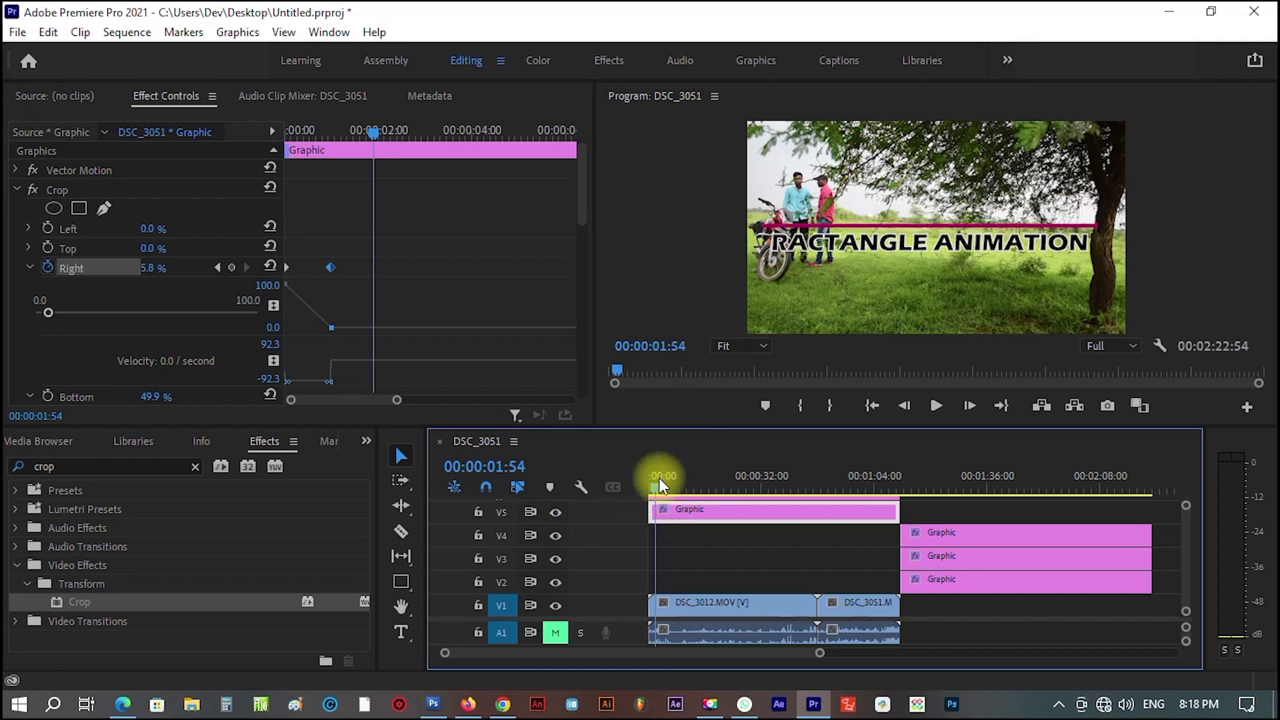
left_click_drag(654, 486, 625, 486)
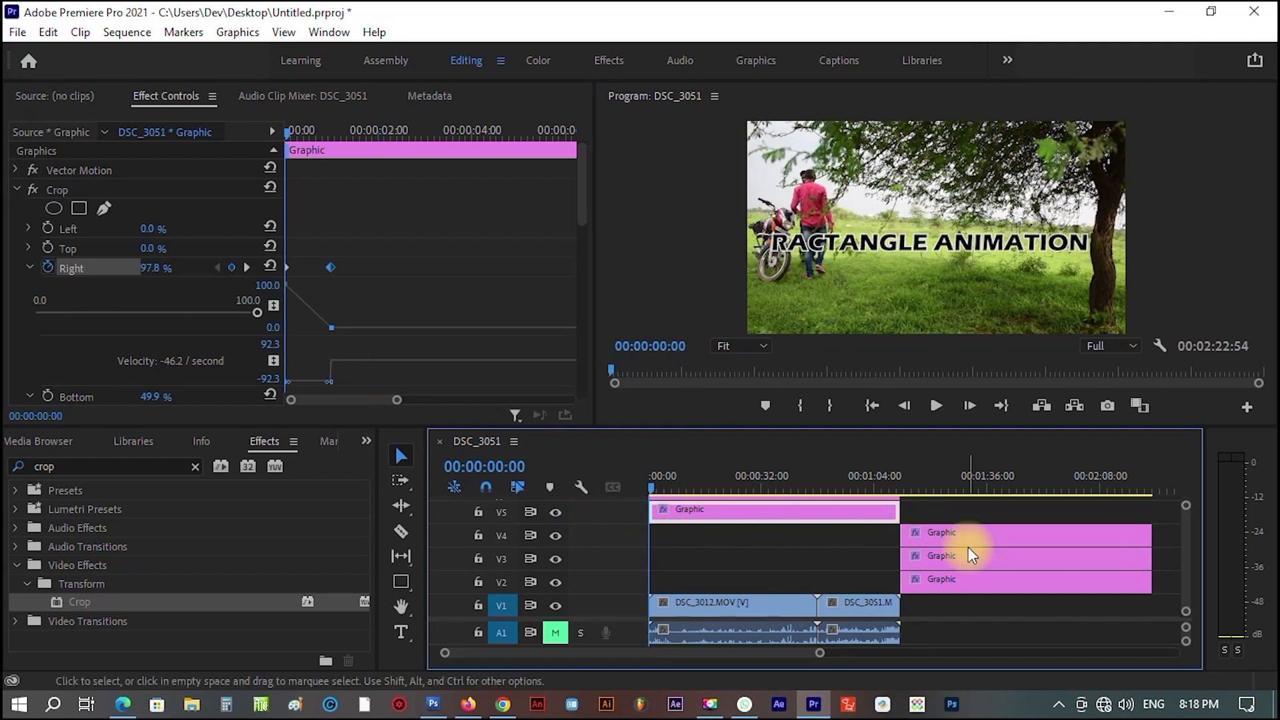
left_click(969, 548)
left_click(652, 485)
left_click_drag(953, 536, 457, 606)
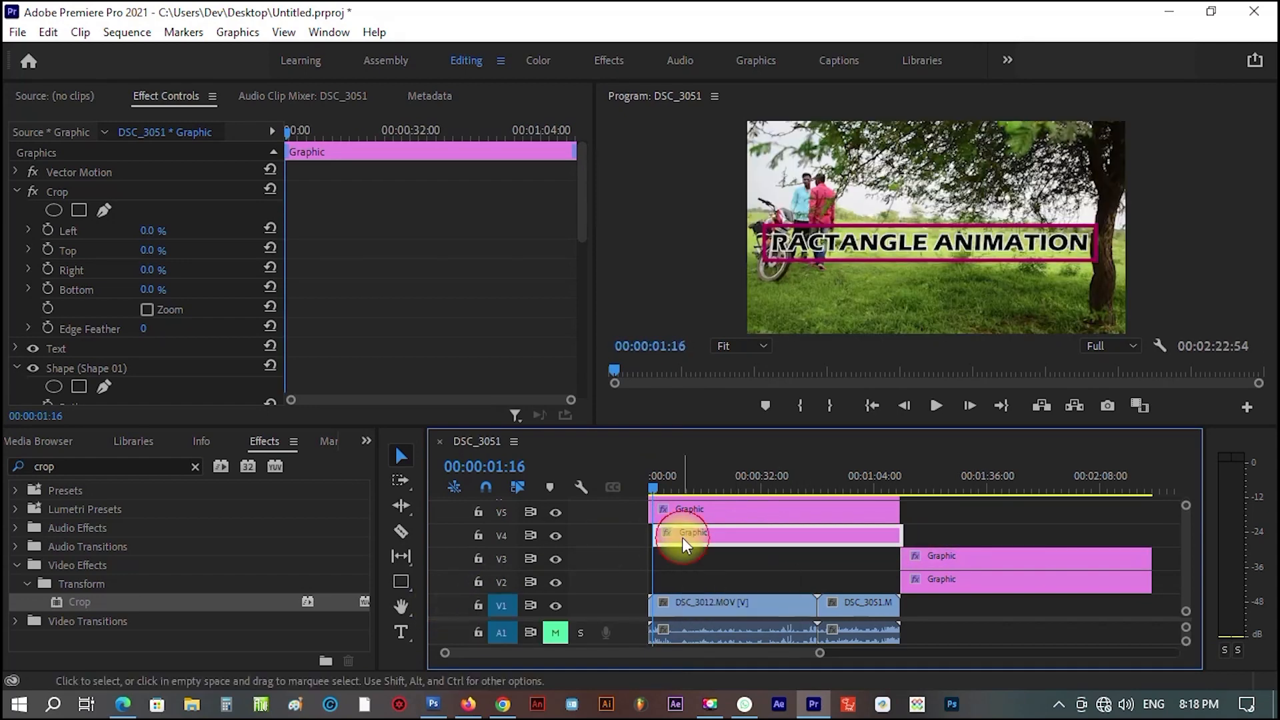
Crop the V4 graphic 91.6 % from the left and 49.8 % from the bottom.
left_click(16, 192)
left_click(17, 192)
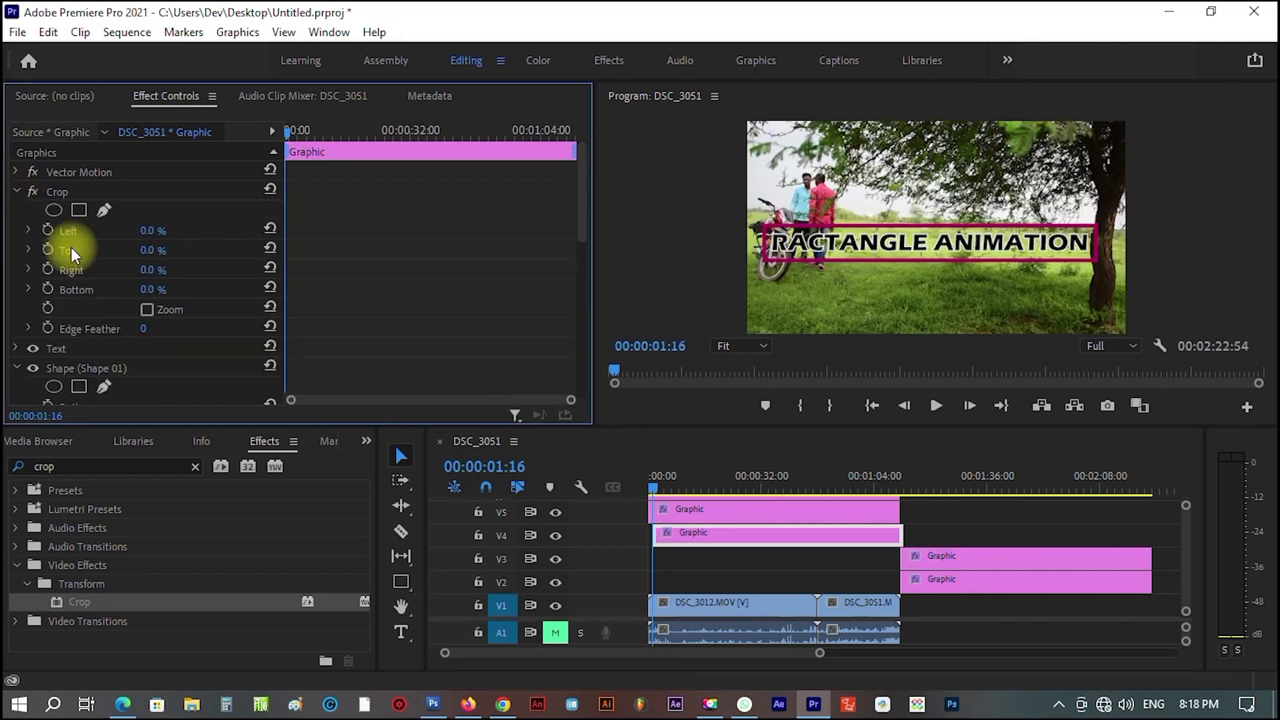
left_click(28, 230)
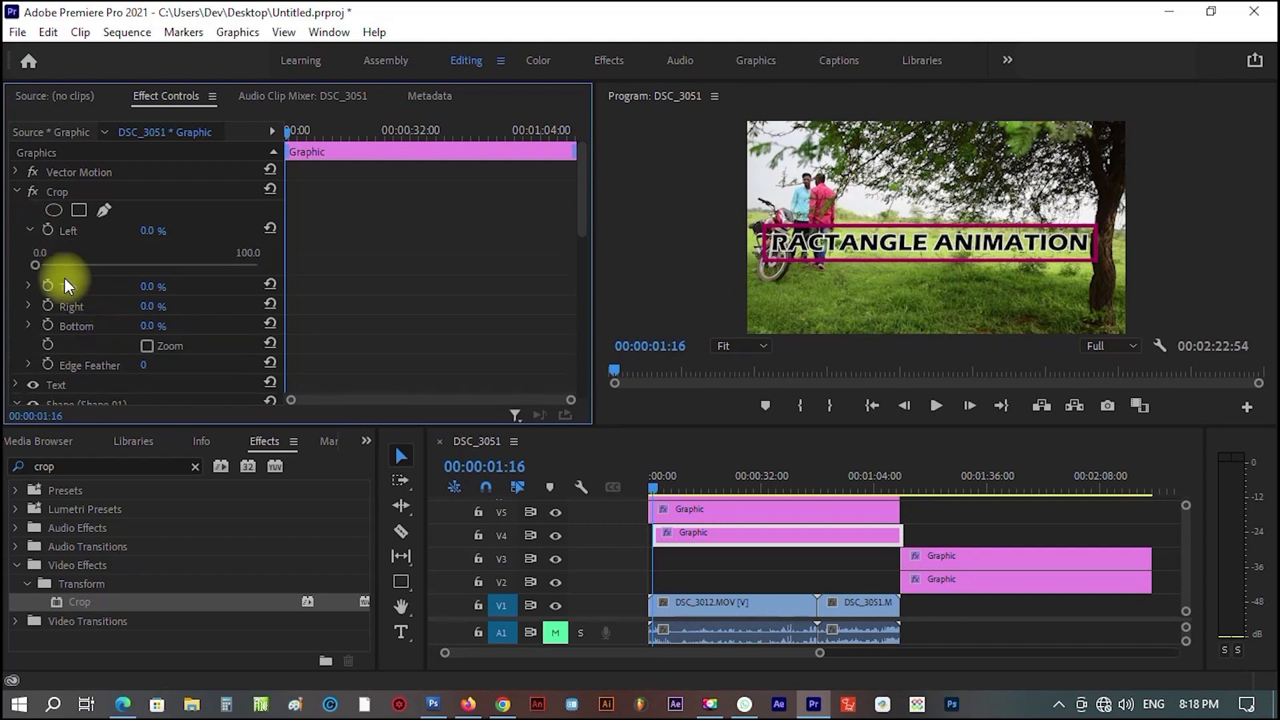
left_click_drag(38, 265, 237, 290)
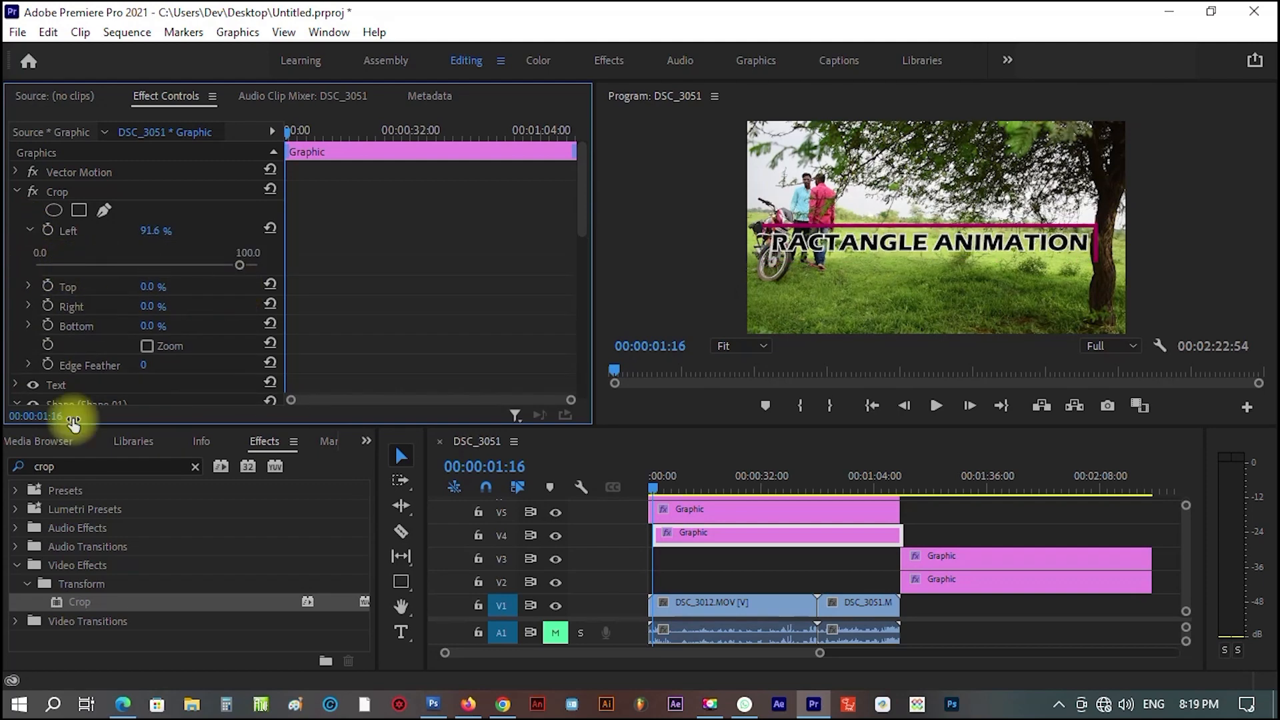
left_click(29, 325)
left_click_drag(35, 361, 124, 364)
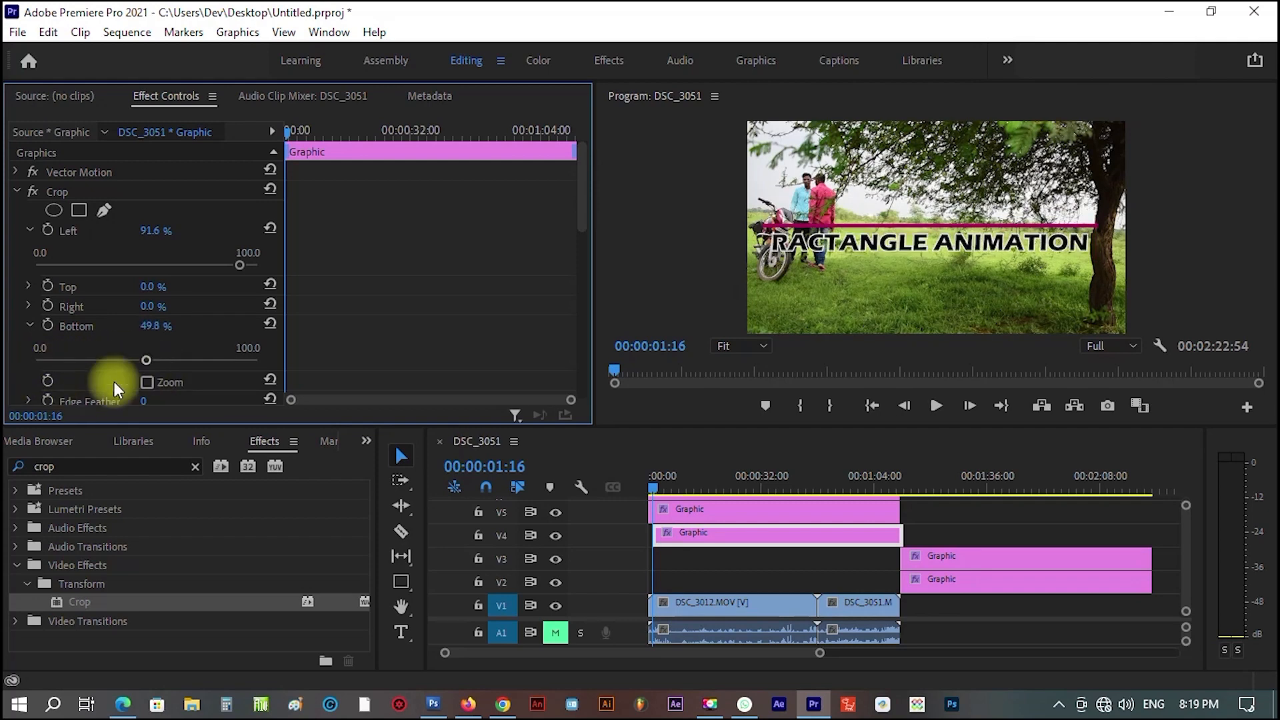
Keyframe the V4 graphic's Bottom crop from 49.8 % at the clip start to 32.6 % at 00:00:02:17 and play the sequence from the start.
left_click(47, 324)
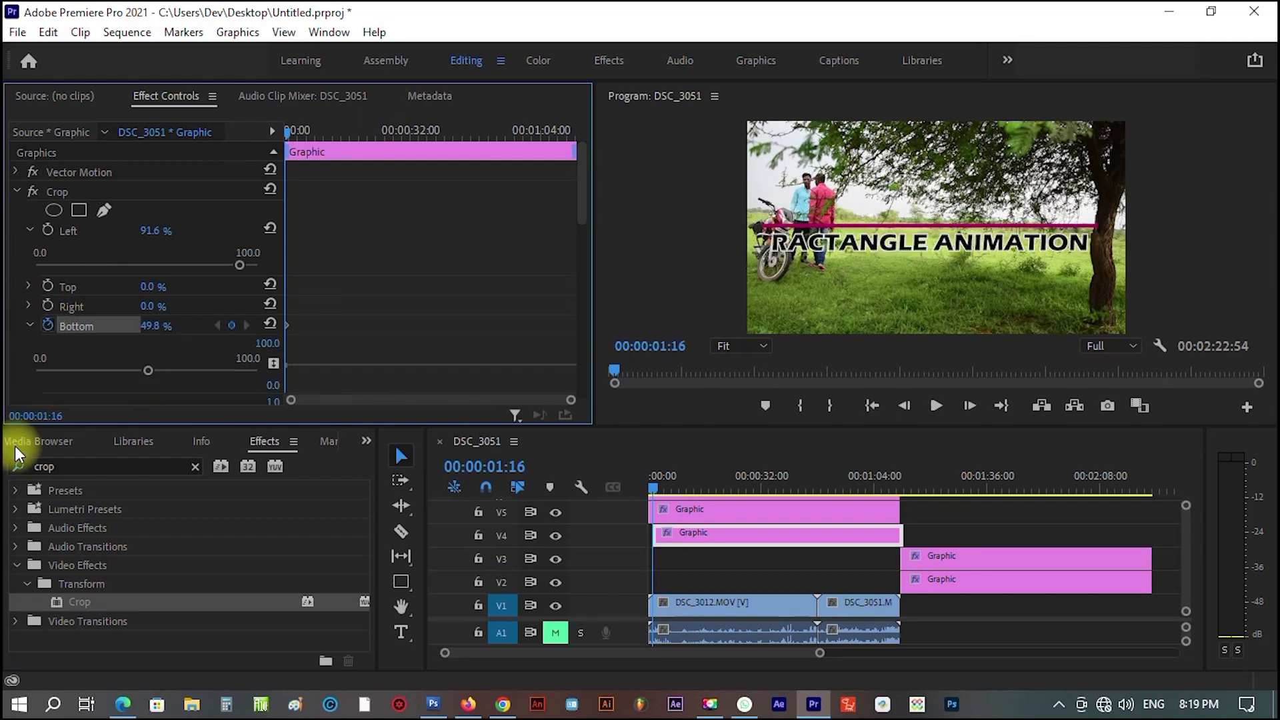
key("space")
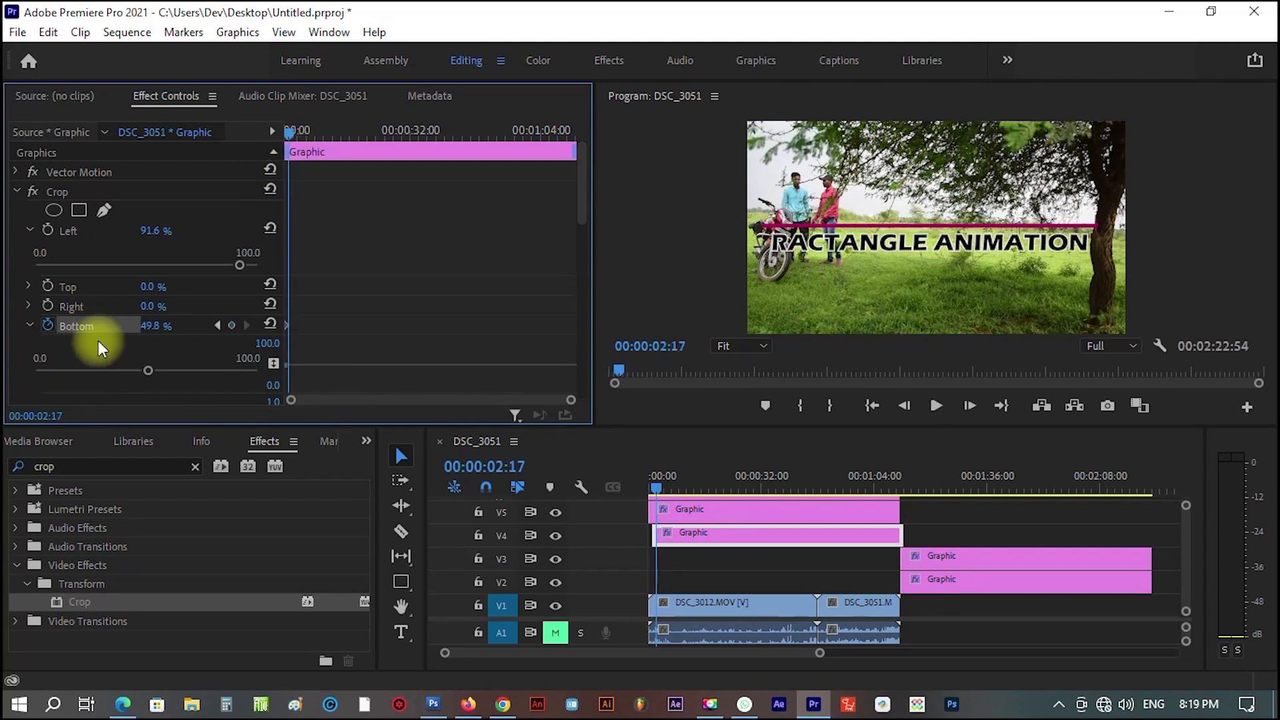
left_click_drag(146, 369, 106, 371)
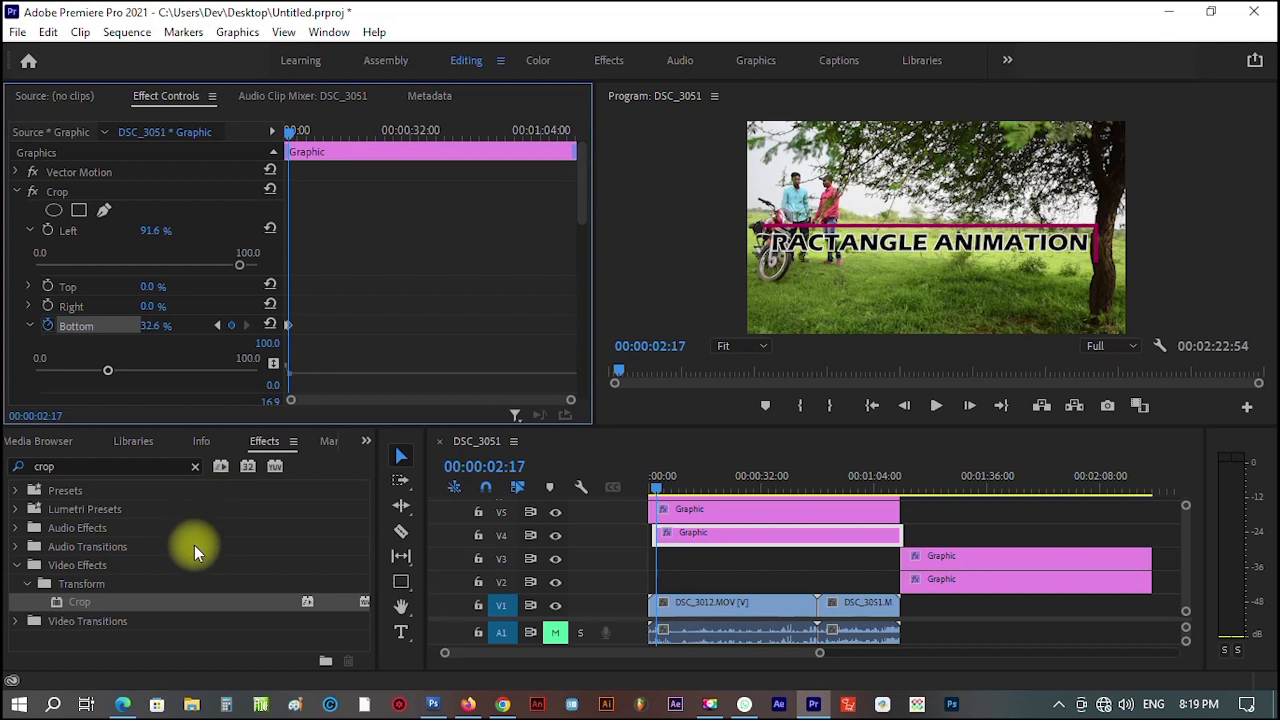
left_click_drag(656, 487, 614, 489)
key("space")
key("space")
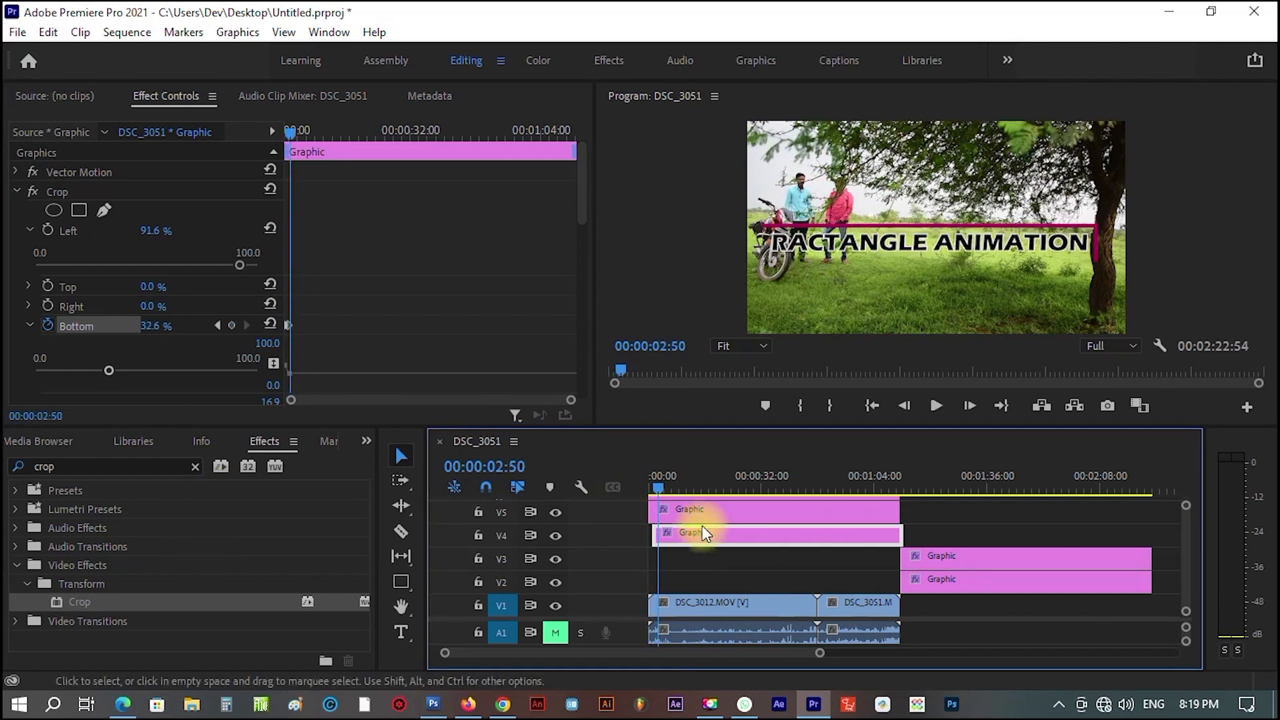
Move the V4 graphic's second Bottom crop keyframe to about 0.4 seconds after the clip start and replay the sequence.
left_click_drag(571, 400, 466, 402)
left_click_drag(373, 326, 322, 326)
left_click_drag(656, 489, 582, 493)
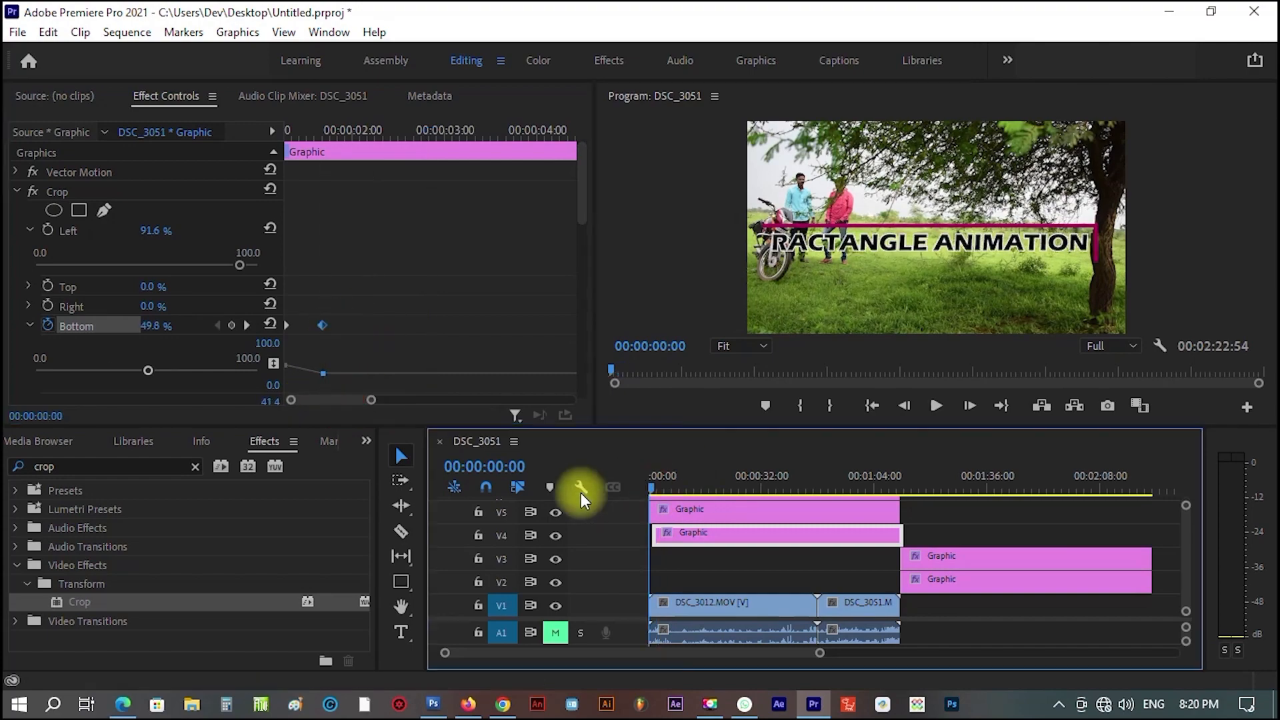
key("space")
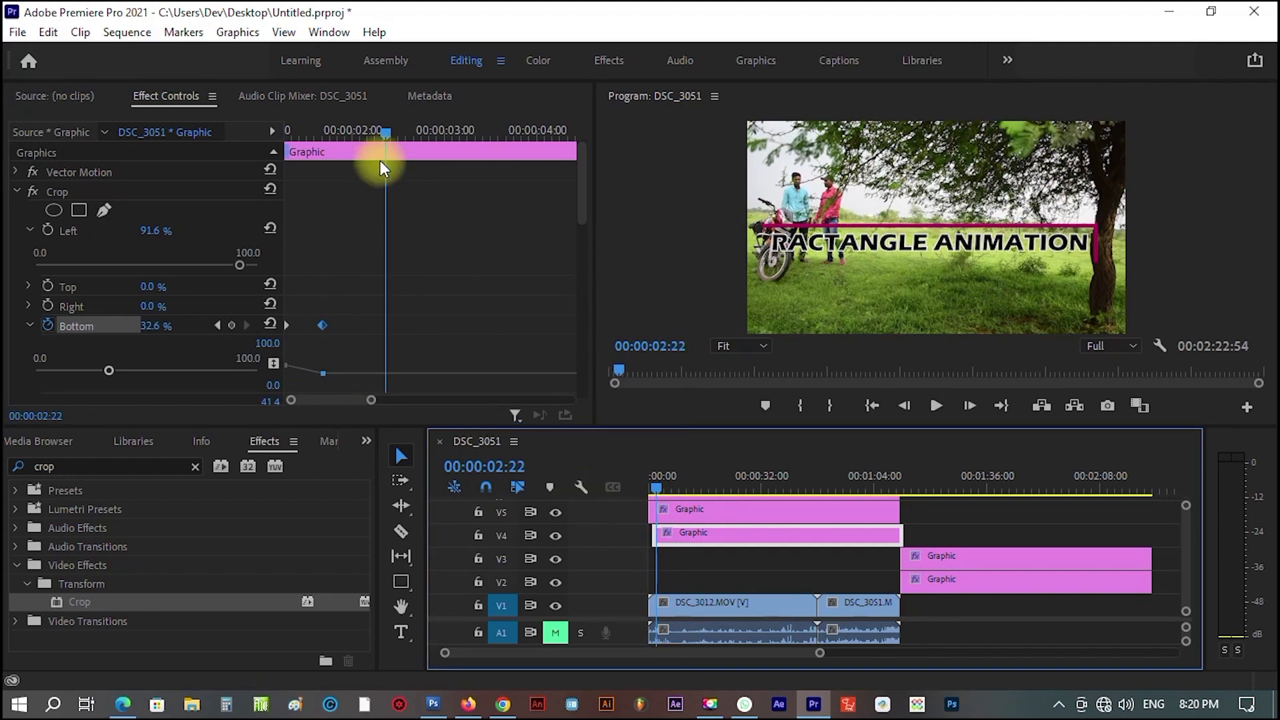
left_click_drag(385, 134, 274, 143)
key("space")
key("space")
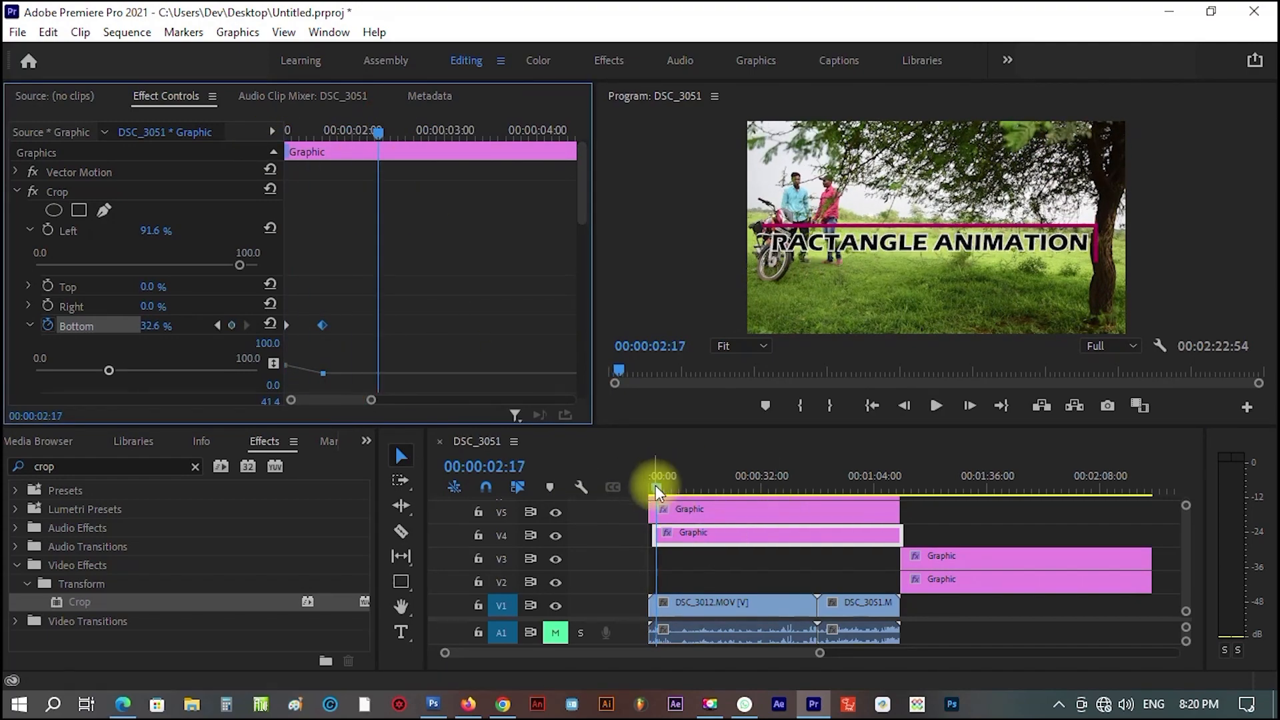
left_click_drag(655, 491, 604, 490)
key("space")
Shift the V4 graphic slightly later on the timeline and check the timing by playing from the start.
left_click_drag(820, 652, 578, 653)
key("Home")
key("space")
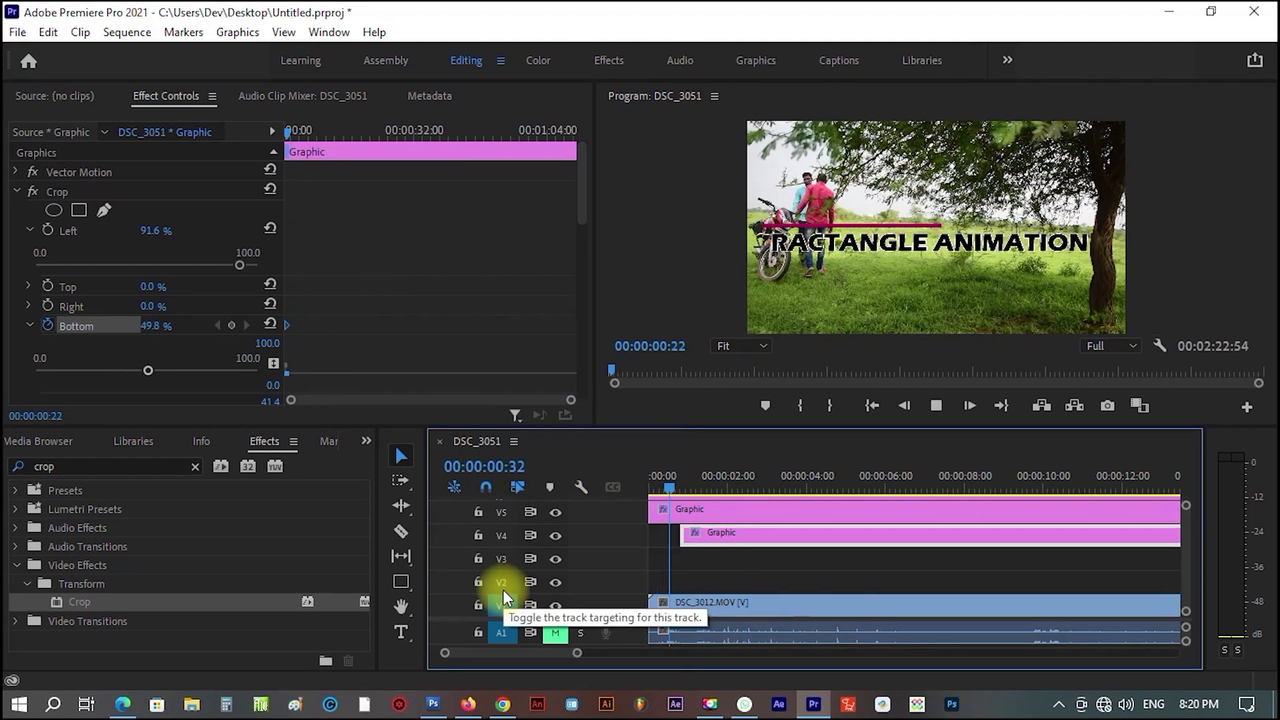
key("space")
left_click_drag(765, 539, 784, 538)
left_click(780, 567)
left_click_drag(728, 484, 574, 522)
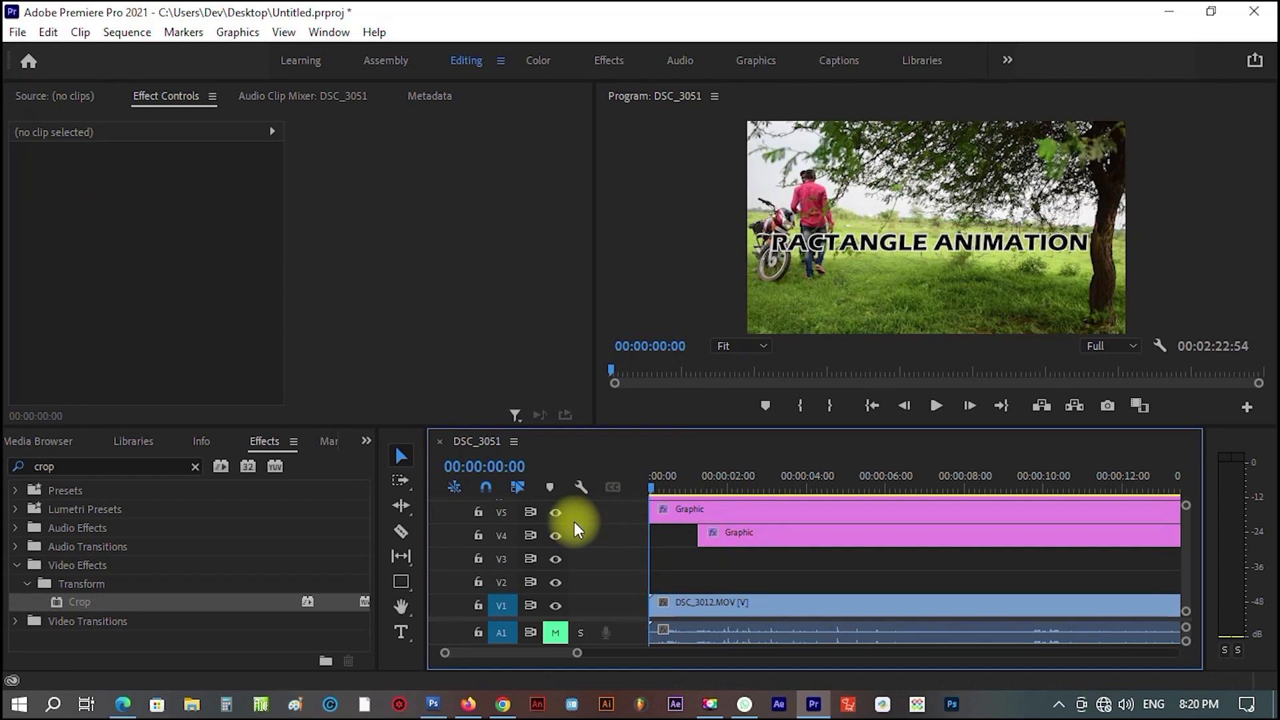
key("space")
key("space")
Set the V5 graphic's Right crop to 7.2 % at 00:00:00:59.
left_click_drag(736, 489, 645, 497)
left_click(678, 514)
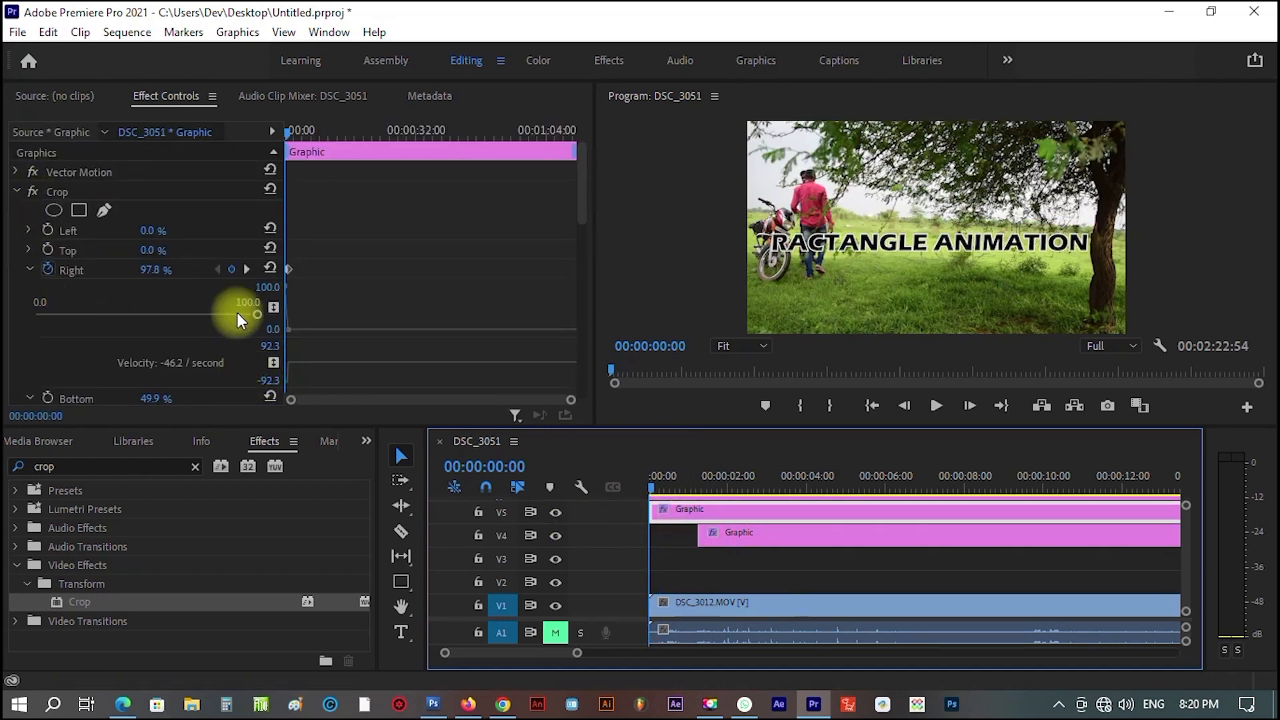
scroll(183, 309, "down", 1)
left_click_drag(571, 399, 330, 401)
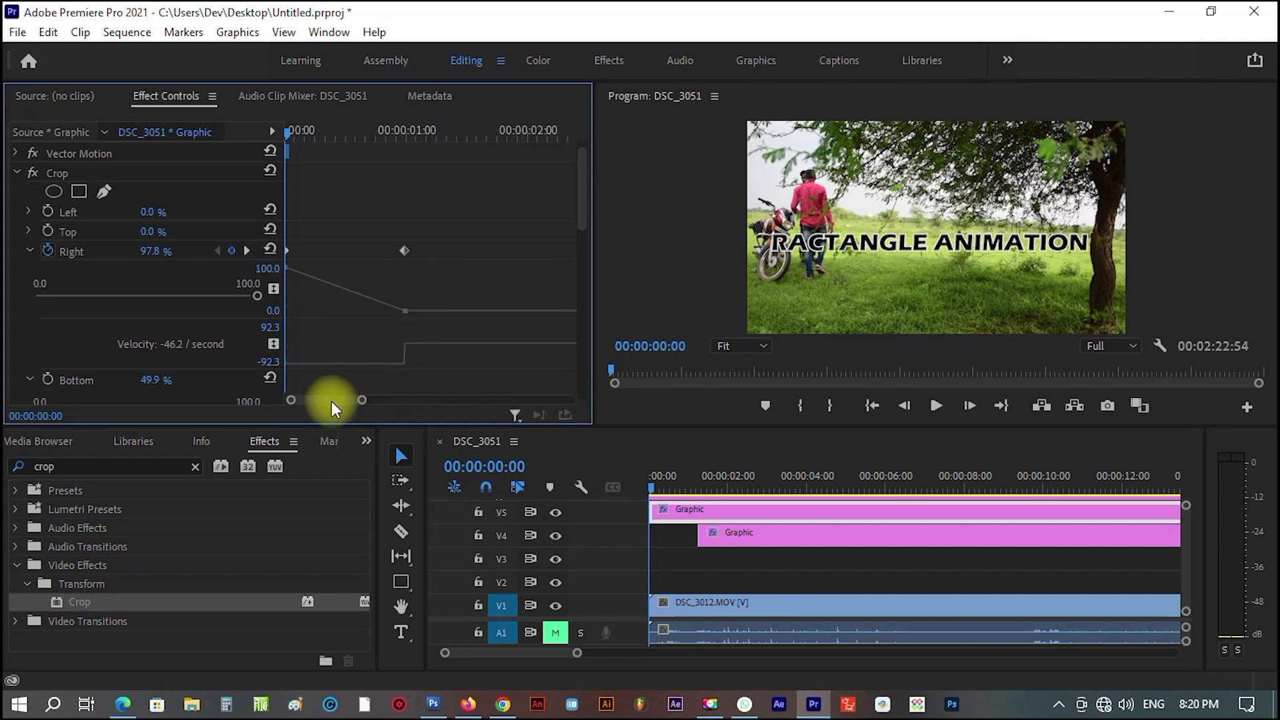
left_click_drag(288, 132, 407, 138)
mouse_move(46, 295)
left_mouse_down()
mouse_move(84, 293)
mouse_move(49, 294)
left_mouse_up()
scroll(582, 241, "down", 3)
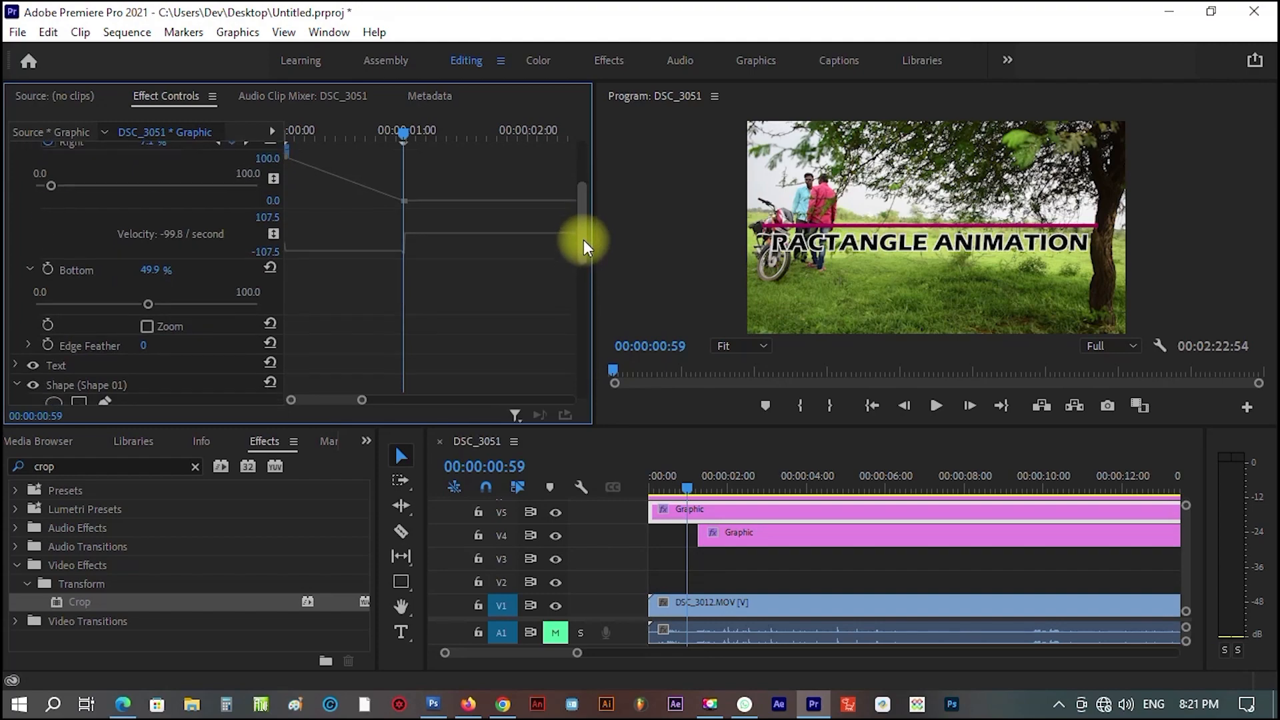
left_click_drag(583, 240, 583, 226)
Move the V4 graphic earlier to start at 00:00:00:59 and play both line reveals from the start.
left_click_drag(741, 531, 731, 531)
left_click_drag(689, 488, 551, 508)
key("space")
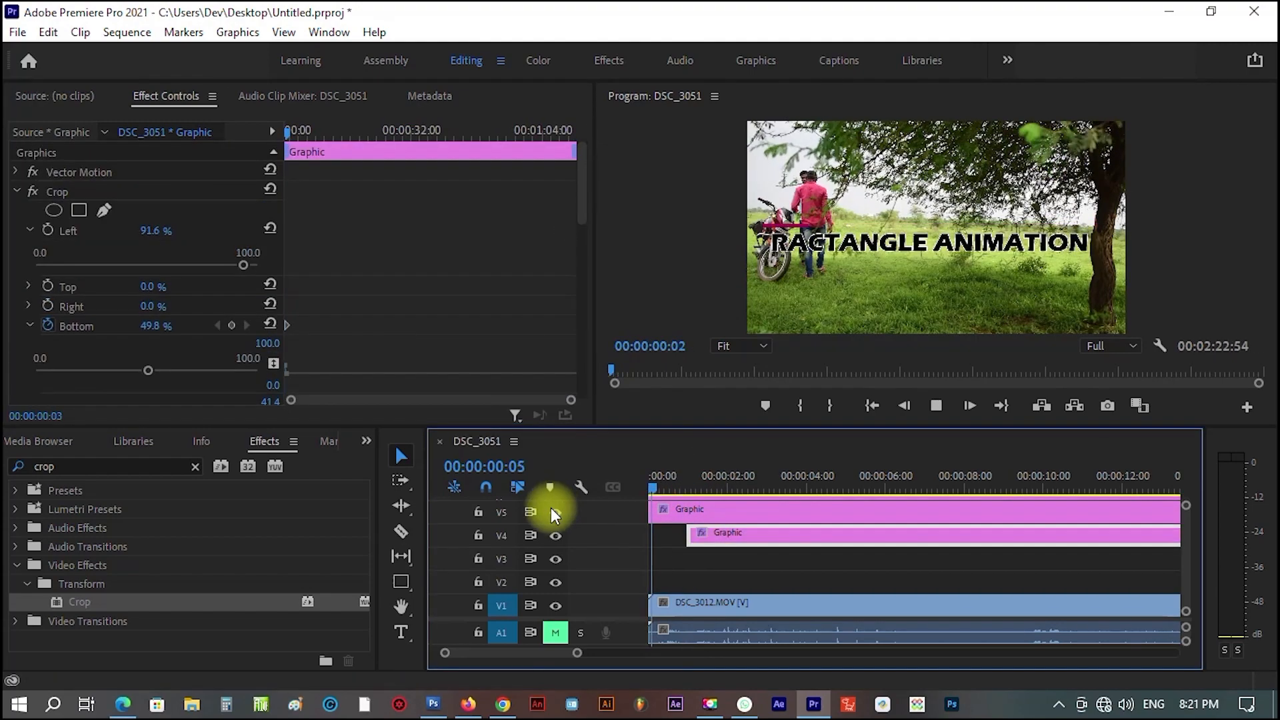
key("space")
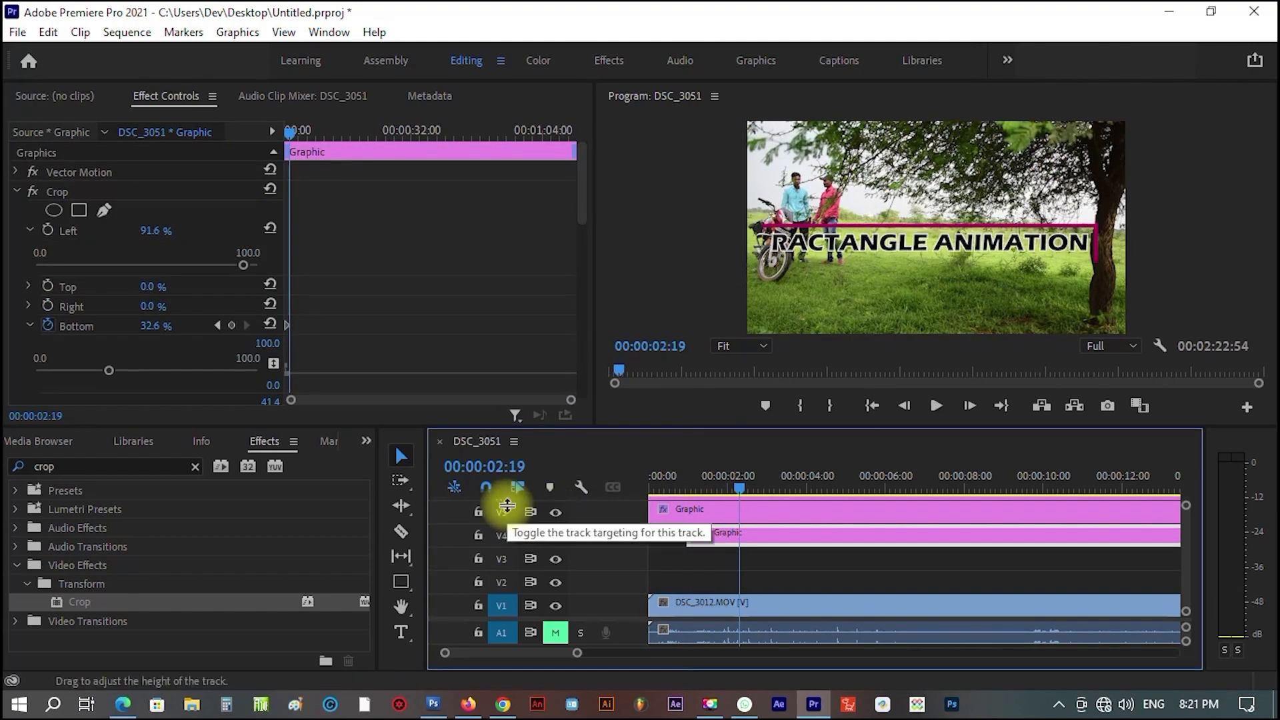
Play until the right line is revealed, and move the V3 graphic to start at 00:00:01:37.
left_click(16, 191)
scroll(654, 634, "down", 5)
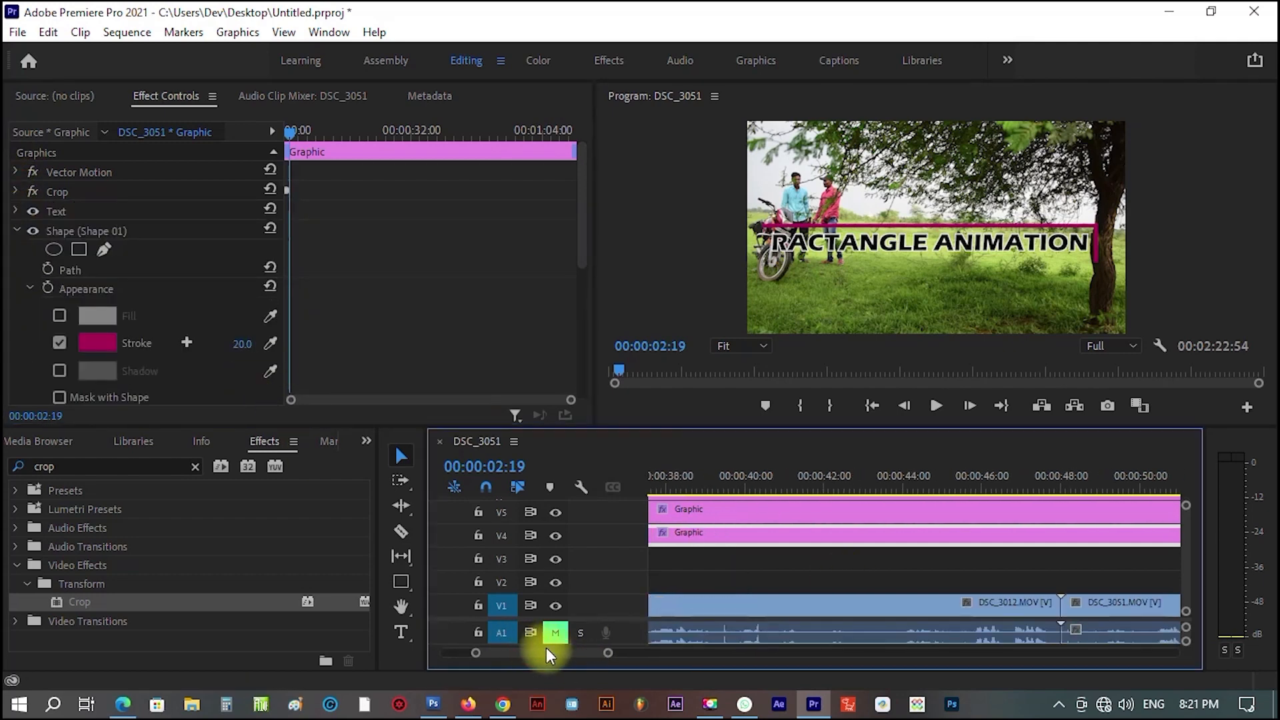
left_click_drag(546, 650, 635, 653)
left_click_drag(688, 488, 622, 483)
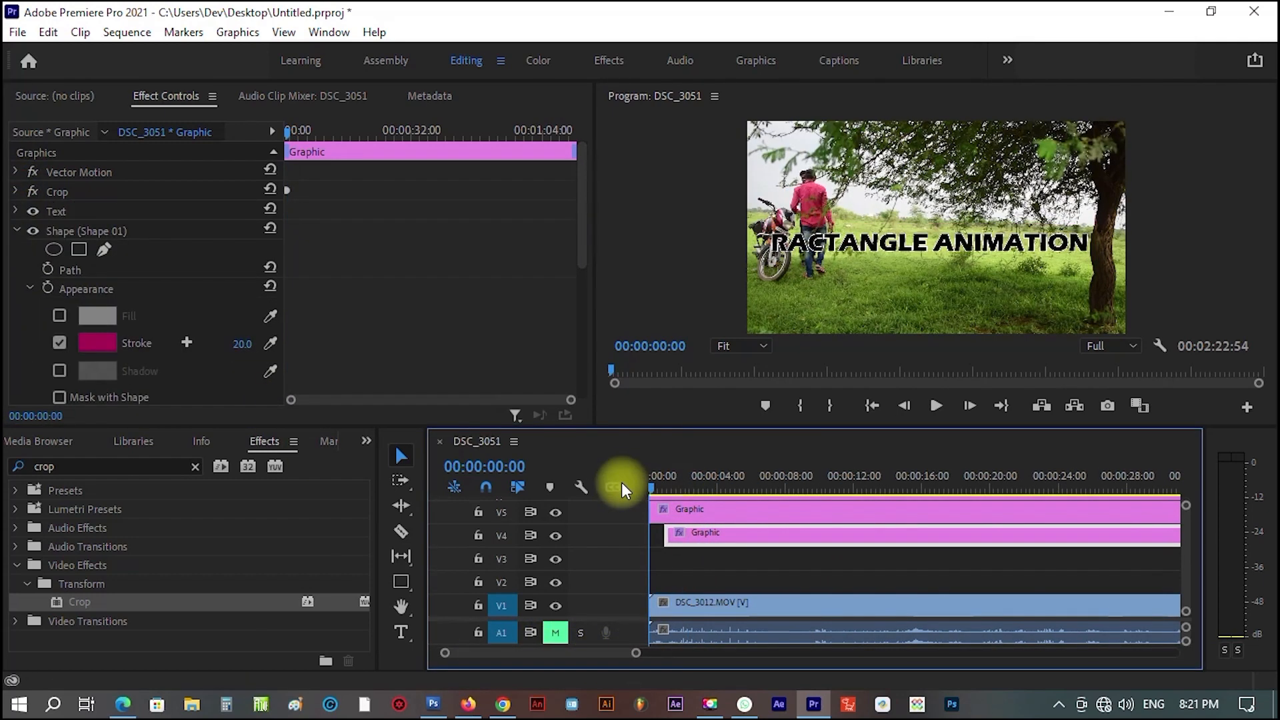
key("space")
key("space")
left_click_drag(598, 653, 639, 654)
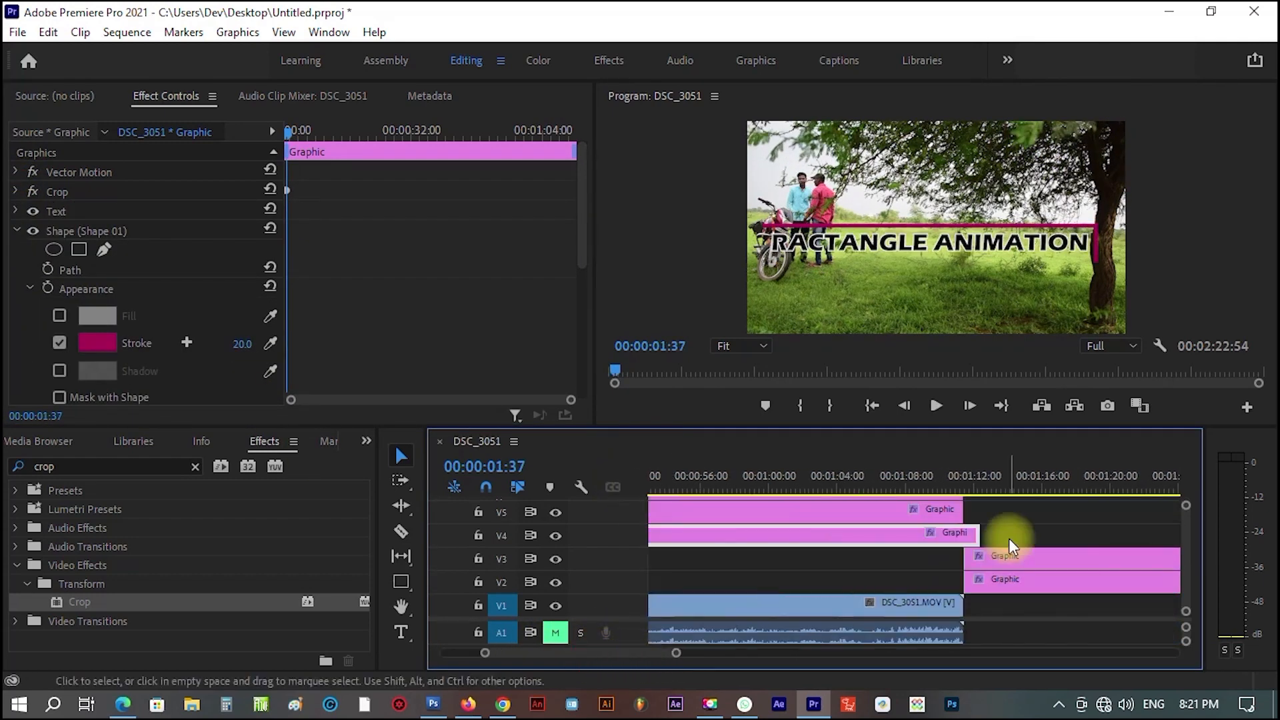
left_click_drag(1016, 558, 739, 559)
left_click_drag(613, 653, 721, 653)
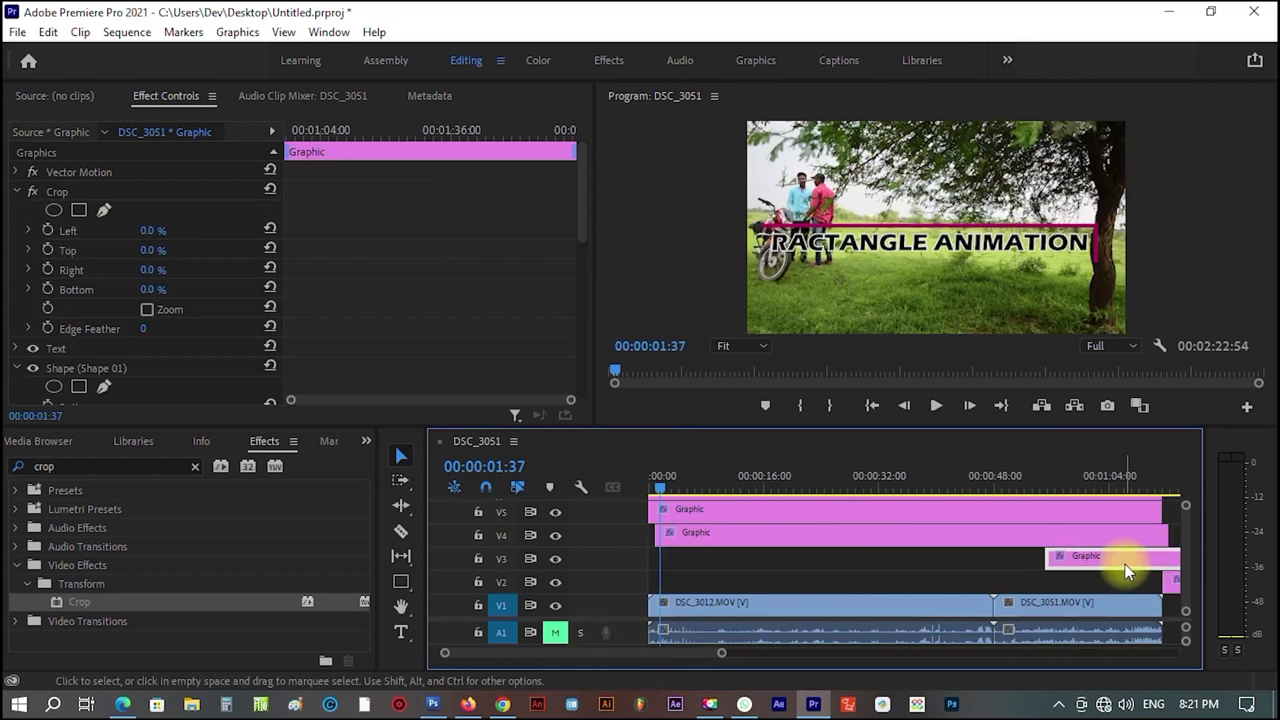
left_click_drag(1125, 563, 745, 556)
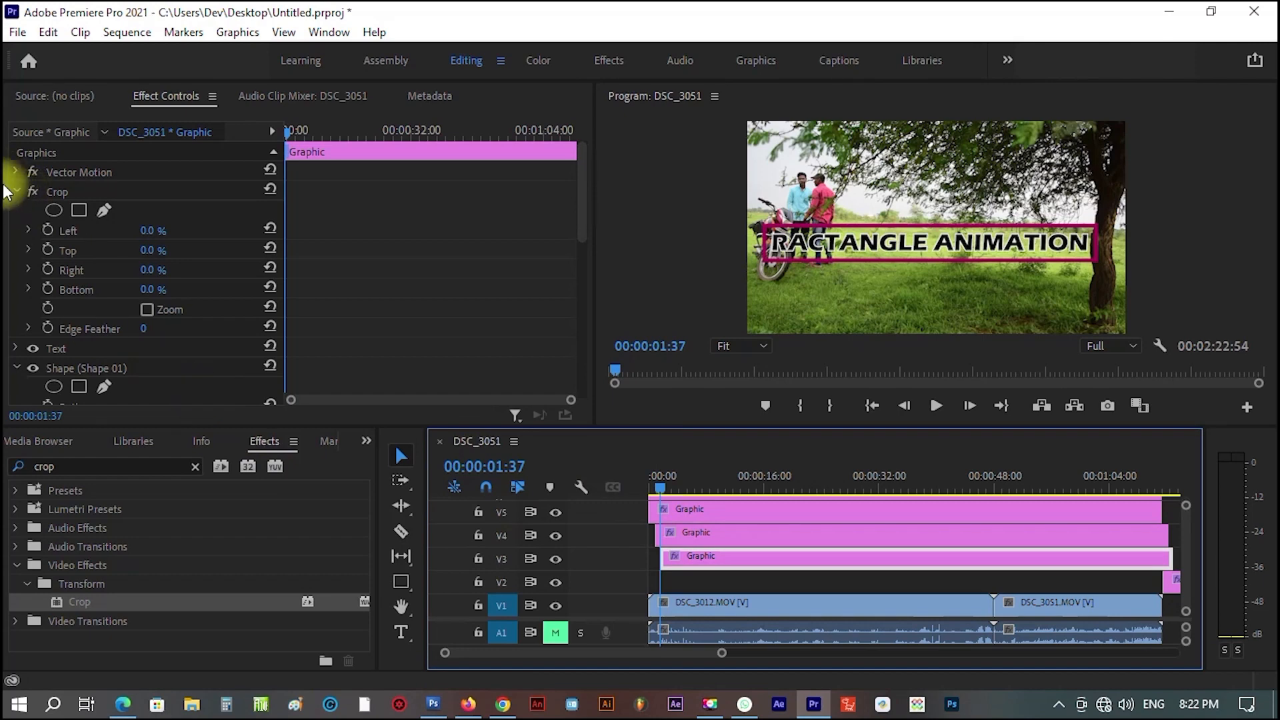
Crop the top of the V3 graphic by 64.4 % and hide tracks V5 and V4.
left_click(28, 249)
left_click_drag(37, 285, 176, 286)
left_click(555, 512)
left_click(555, 535)
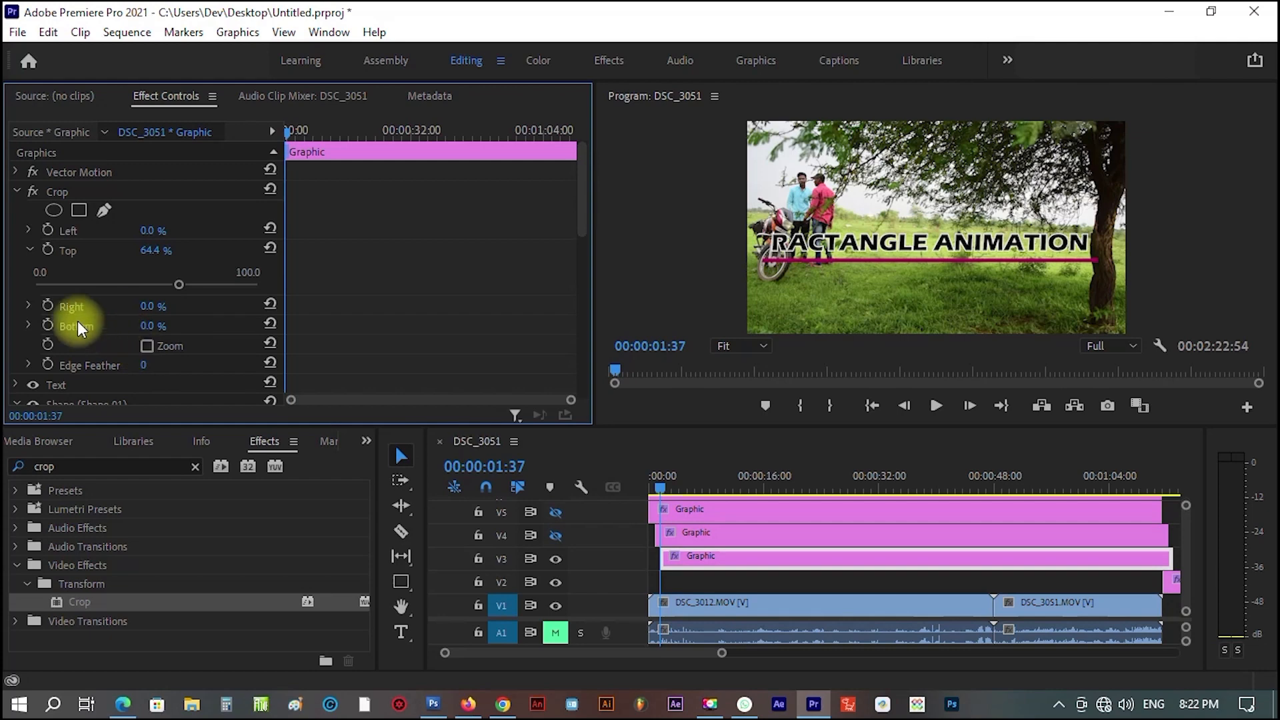
Animate the V3 graphic's Left crop with keyframes from 92.9 % at the clip start to 3.3 % at 00:00:03:25.
left_click(27, 230)
left_click_drag(36, 265, 236, 290)
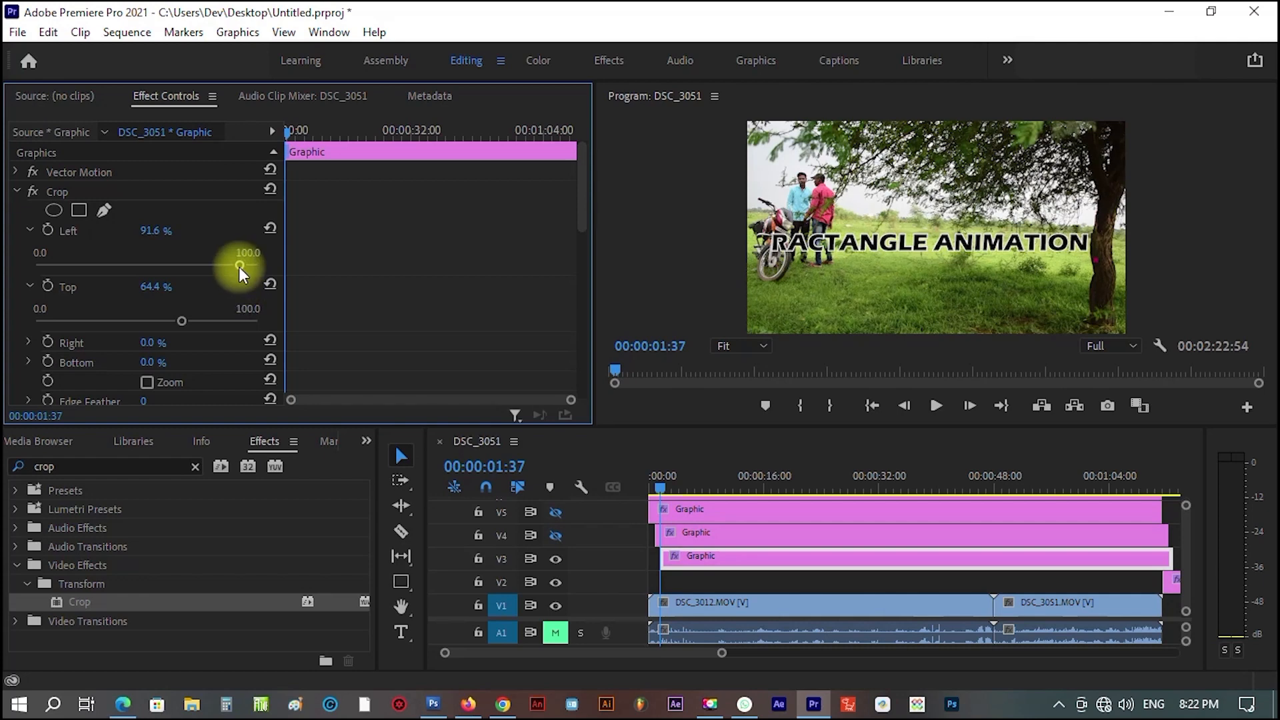
left_click_drag(239, 266, 243, 266)
left_click(30, 229)
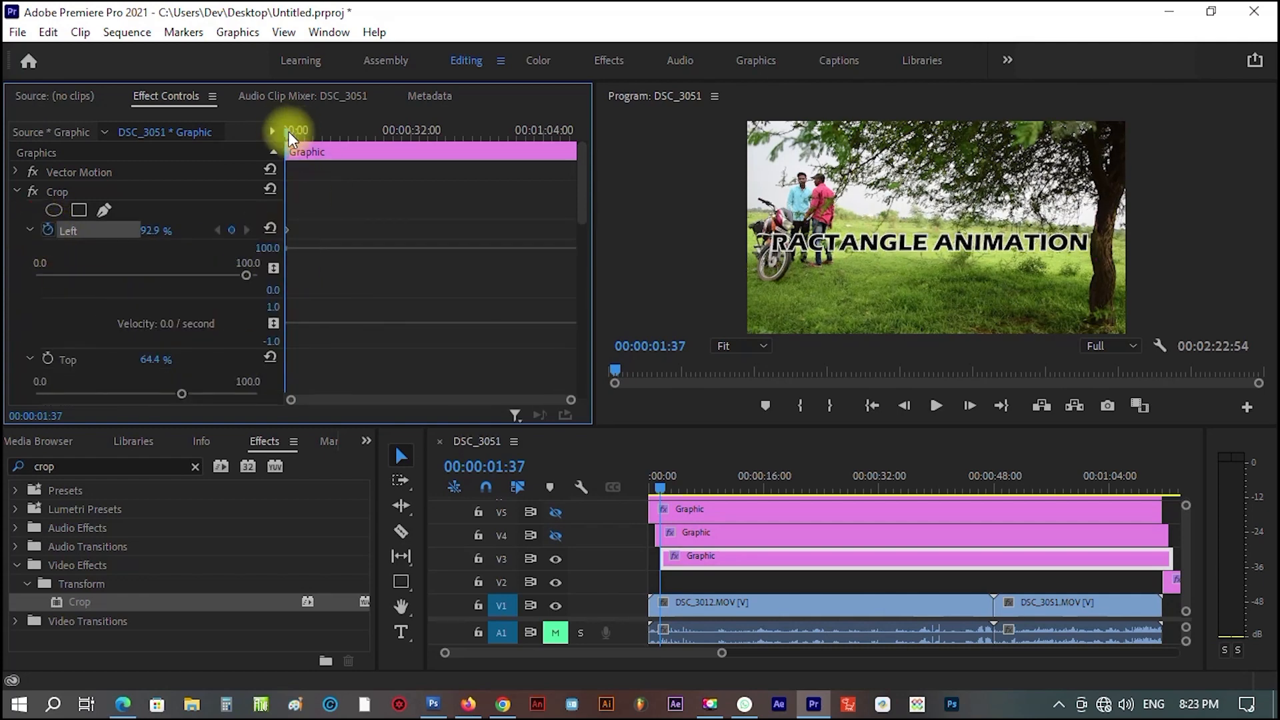
left_click_drag(288, 131, 296, 130)
left_click_drag(243, 273, 40, 276)
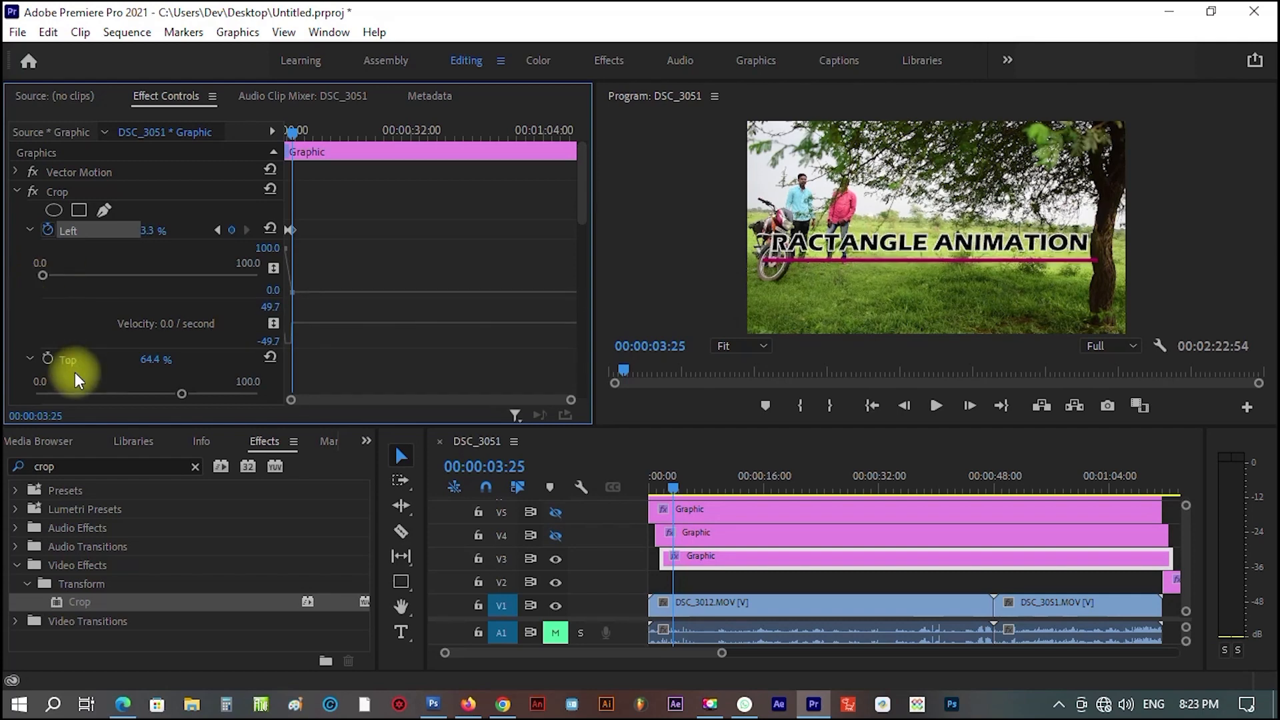
Show tracks V5 and V4 again and play the sequence from the start to check the three line reveals.
left_click_drag(673, 489, 574, 494)
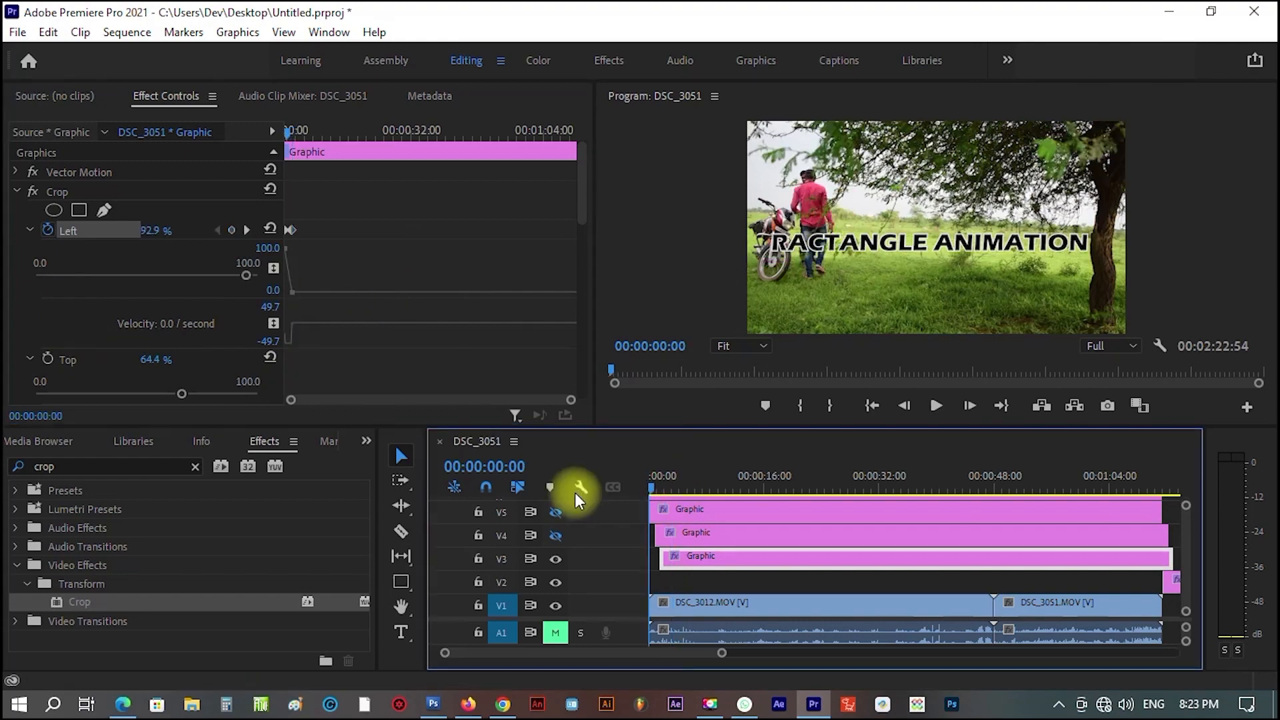
left_click(556, 513)
key("space")
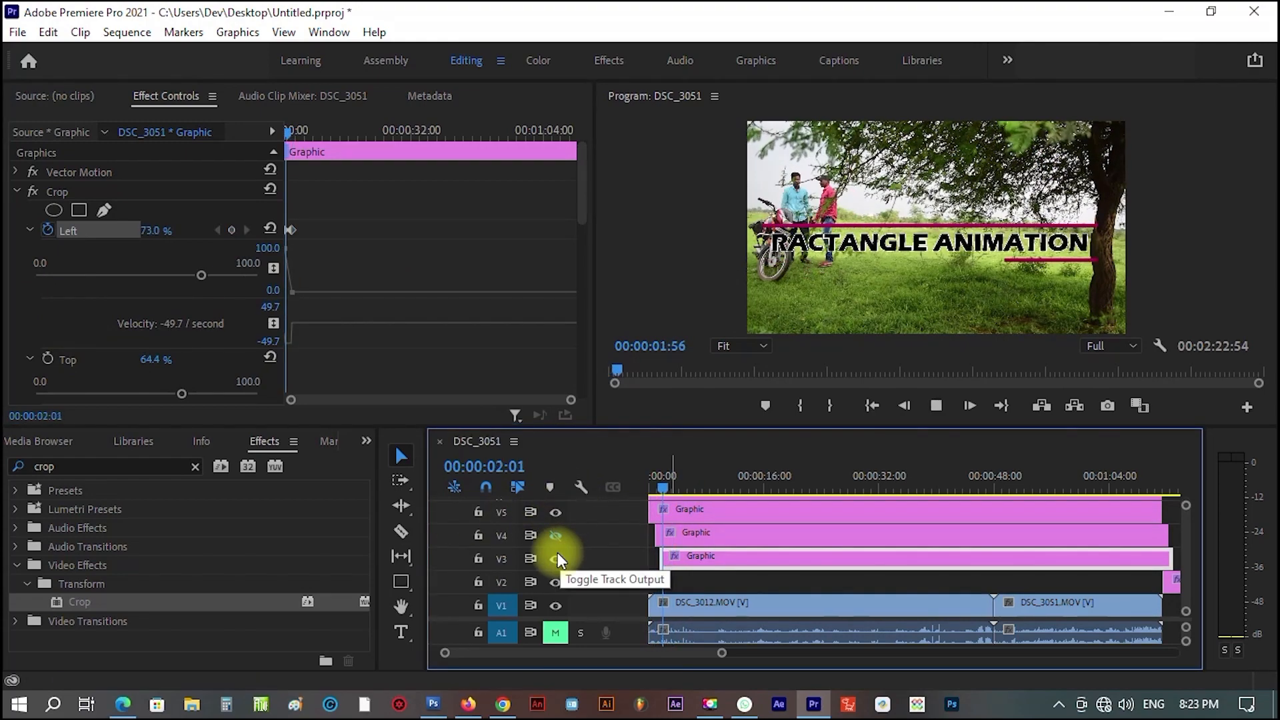
key("space")
left_click_drag(670, 487, 593, 494)
left_click(556, 536)
key("space")
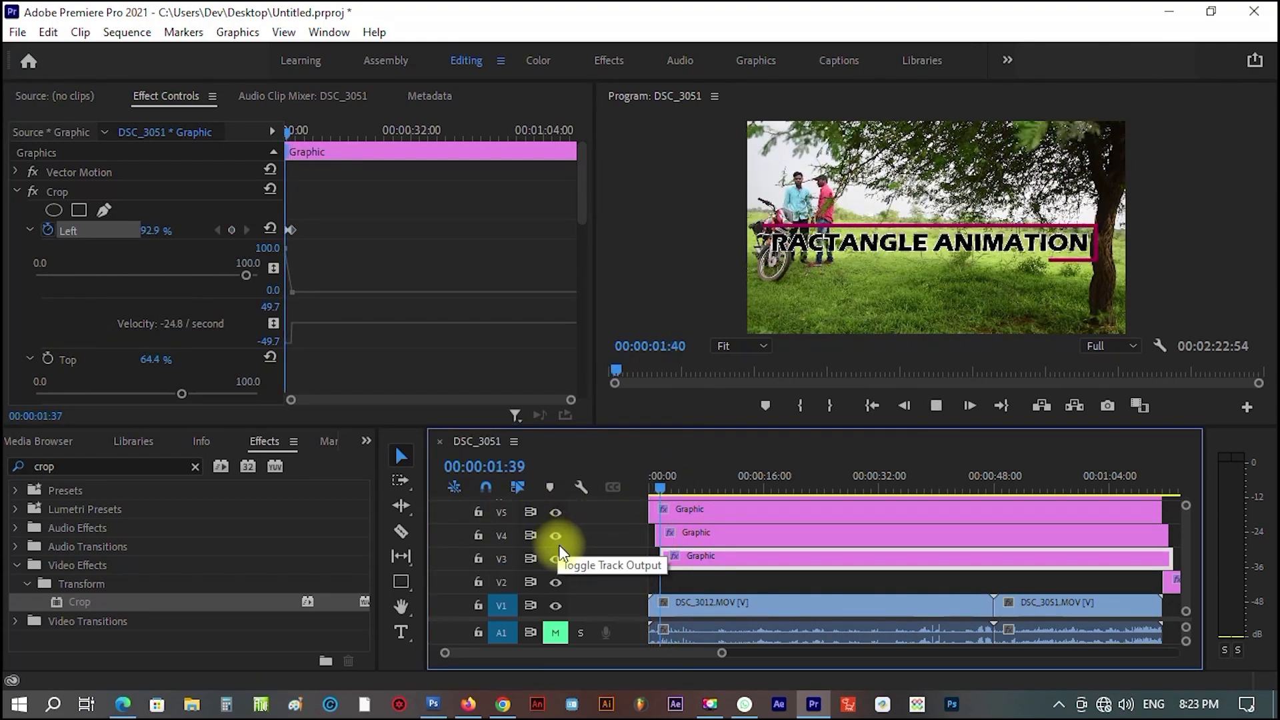
key("space")
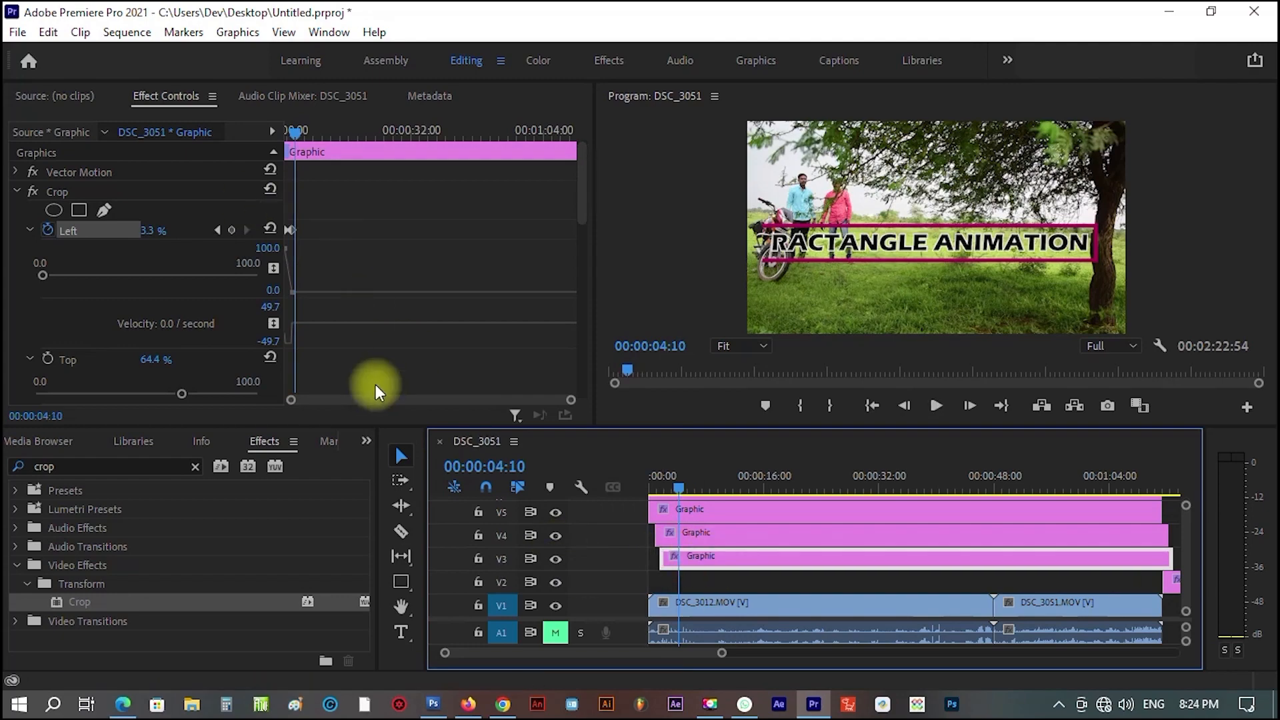
Move the V3 graphic's second Left crop keyframe to about 0.9 seconds after the clip start and play from the start.
left_click_drag(571, 400, 400, 408)
left_click_drag(361, 230, 323, 234)
left_click_drag(670, 487, 575, 486)
key("space")
key("space")
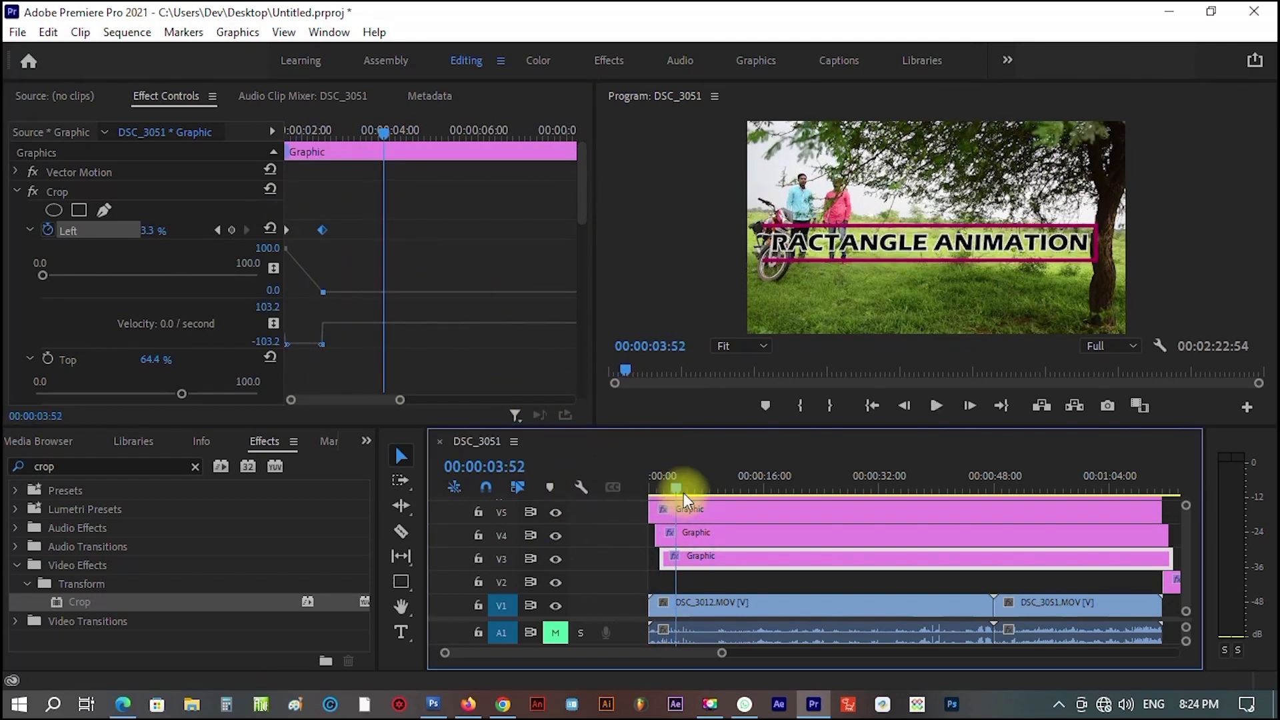
Move the V2 graphic so it starts at 00:00:02:58, where the third line is complete, and hide tracks V3, V4 and V5.
left_click_drag(677, 490, 628, 505)
key("space")
key("space")
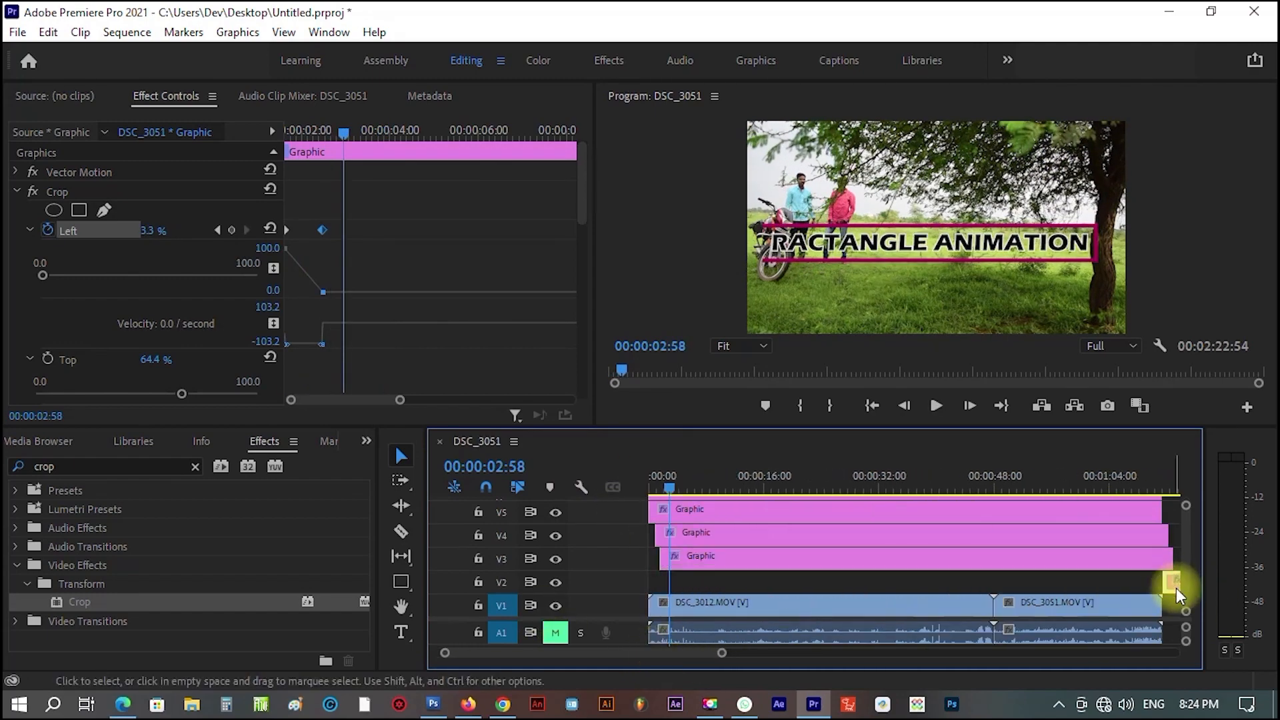
left_click_drag(1173, 581, 730, 582)
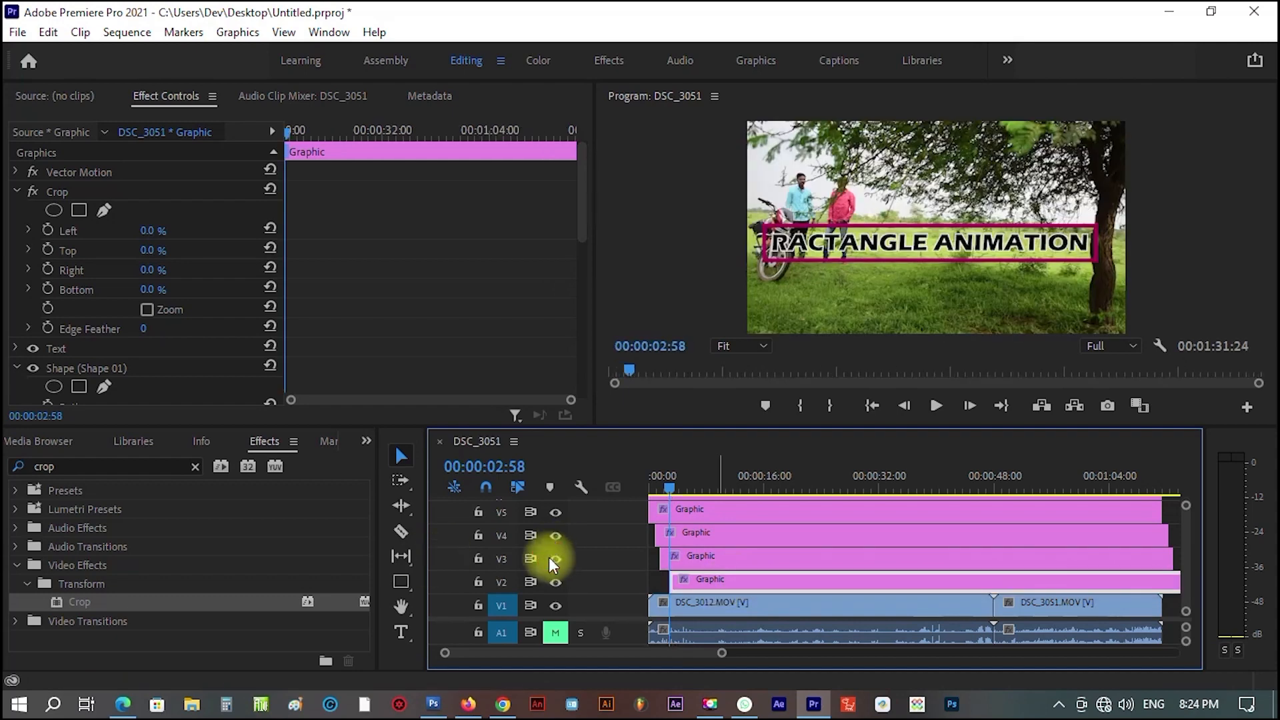
left_click(553, 559)
left_click(554, 536)
left_click(552, 512)
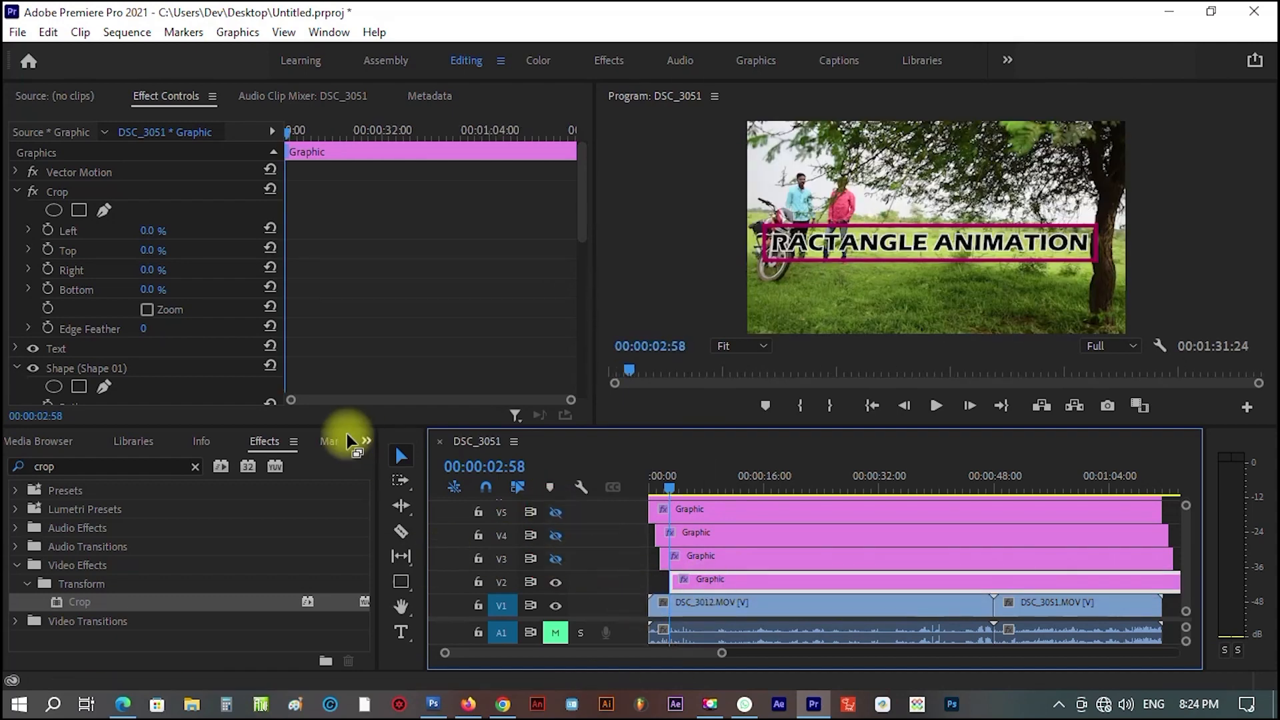
Crop the right side of the V2 graphic by 95.0 %.
left_click(29, 230)
left_click_drag(32, 265, 14, 275)
left_click(28, 306)
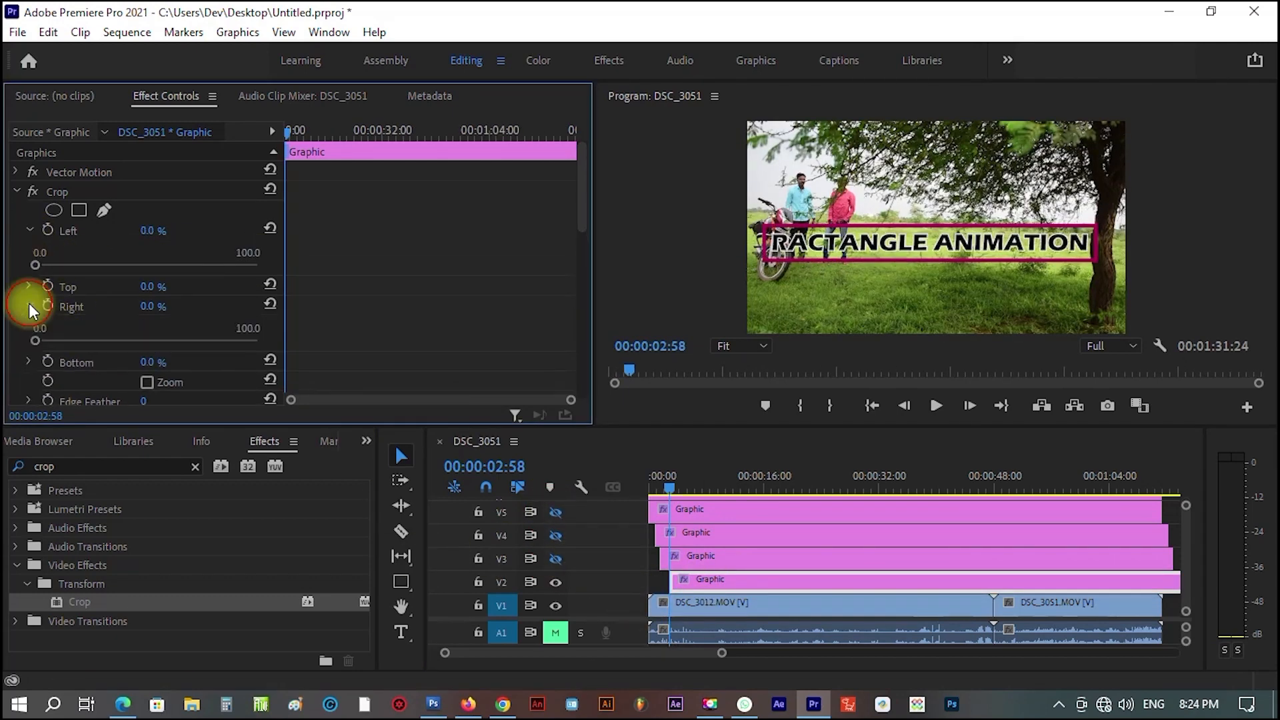
left_click_drag(36, 339, 246, 329)
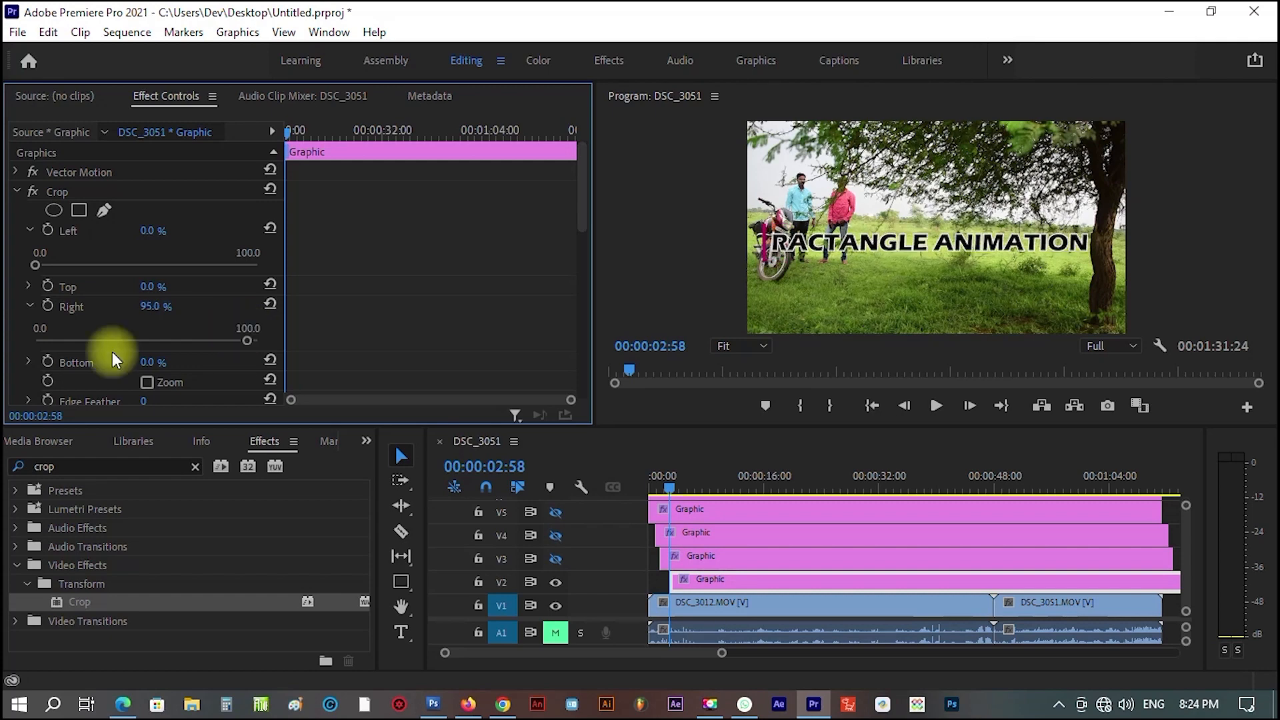
Animate the V2 graphic's Top crop with keyframes from 65.7 % at the clip start to 46.4 % at 00:00:04:55.
left_click(28, 362)
mouse_move(36, 396)
left_mouse_down()
mouse_move(147, 386)
mouse_move(30, 388)
left_mouse_up()
left_click(28, 288)
left_click_drag(36, 321, 180, 316)
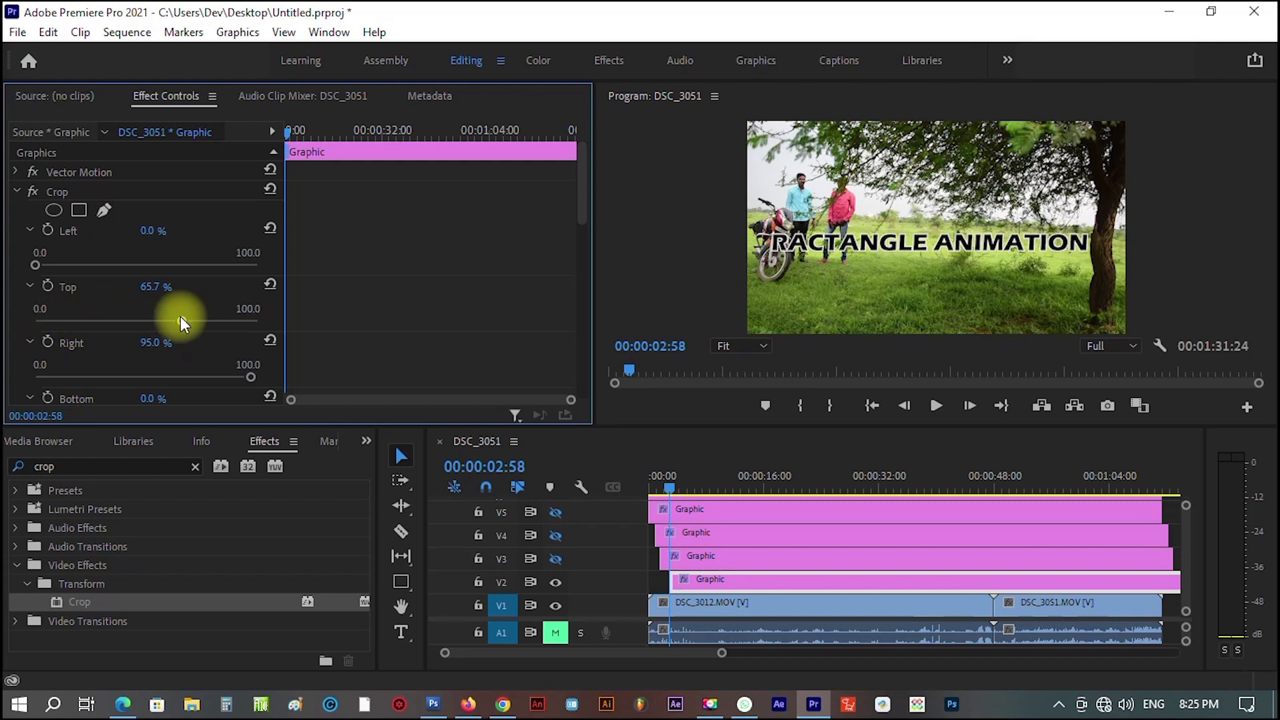
left_click(48, 287)
left_click_drag(295, 124, 294, 133)
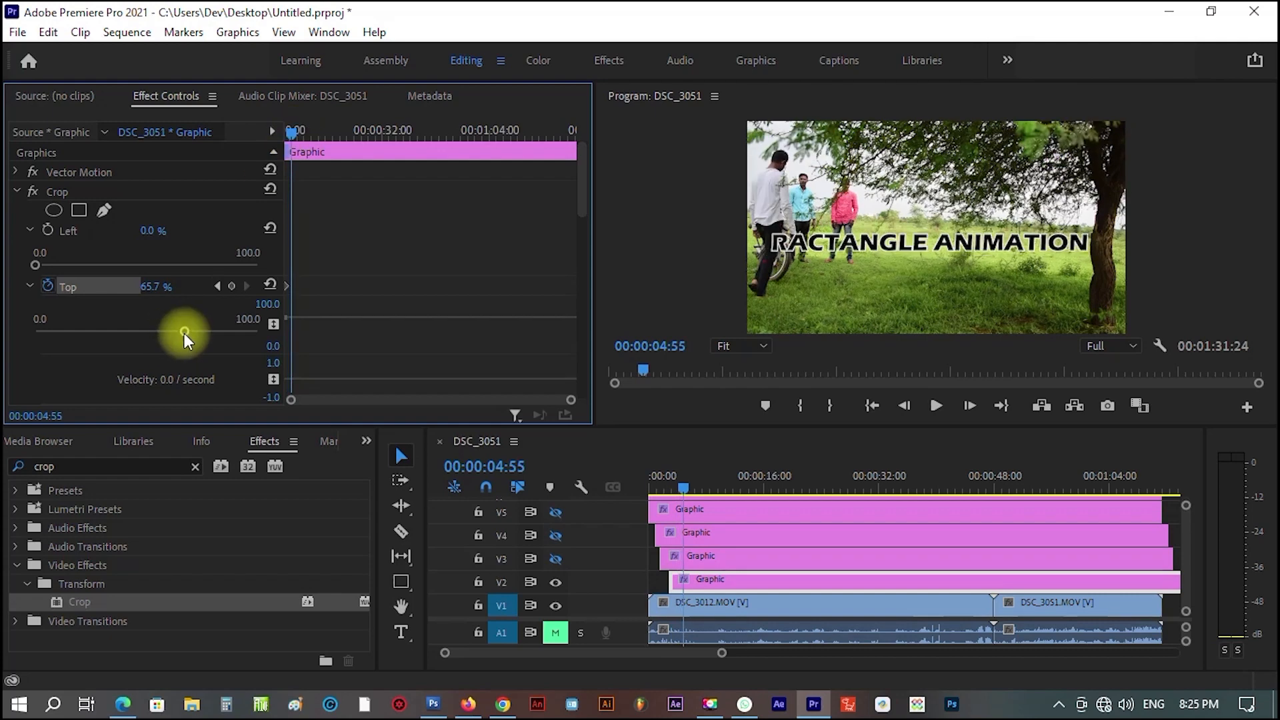
left_click_drag(184, 332, 137, 337)
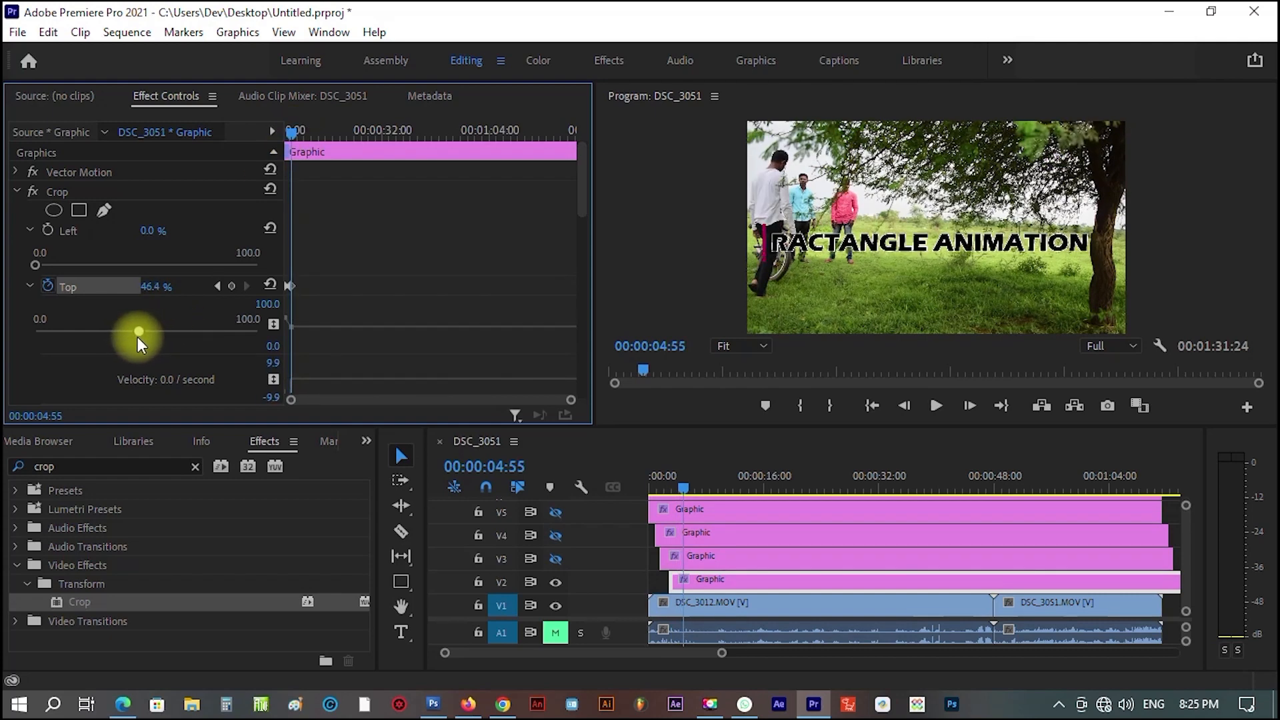
Show tracks V3, V4 and V5 again and play the sequence from the start to check all four line reveals.
left_click_drag(682, 485, 269, 551)
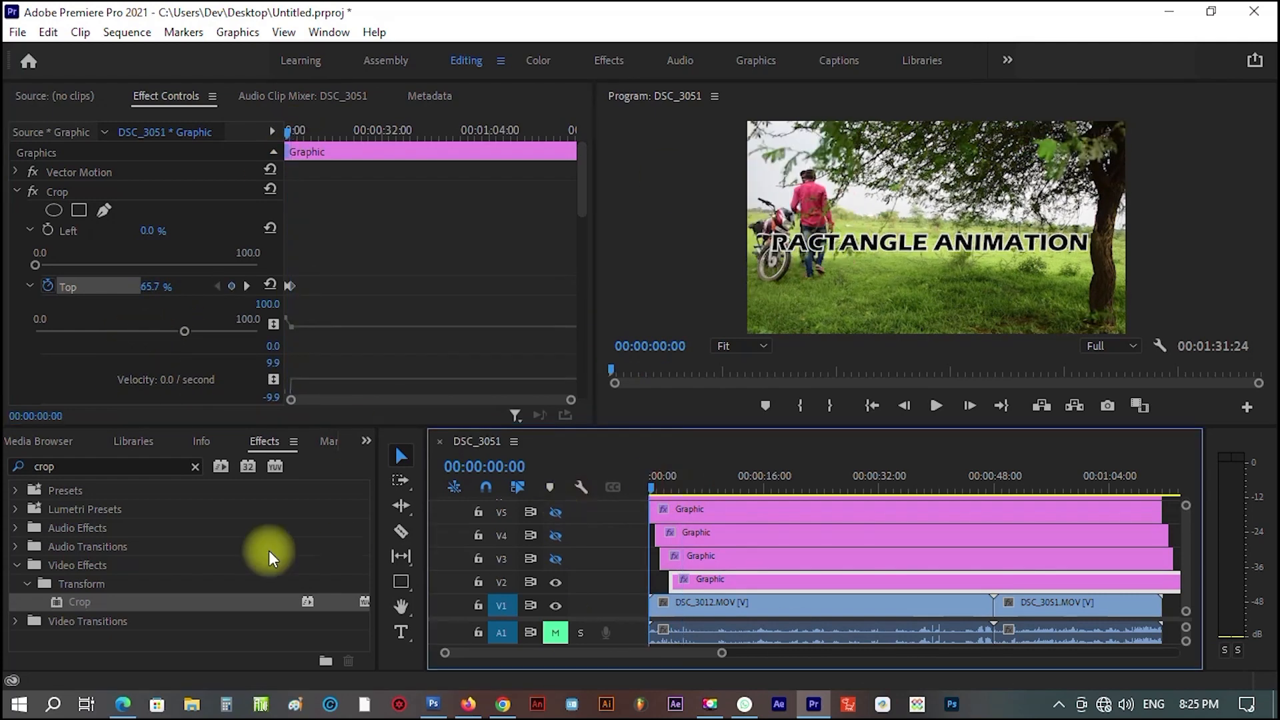
left_click_drag(558, 513, 557, 558)
key("space")
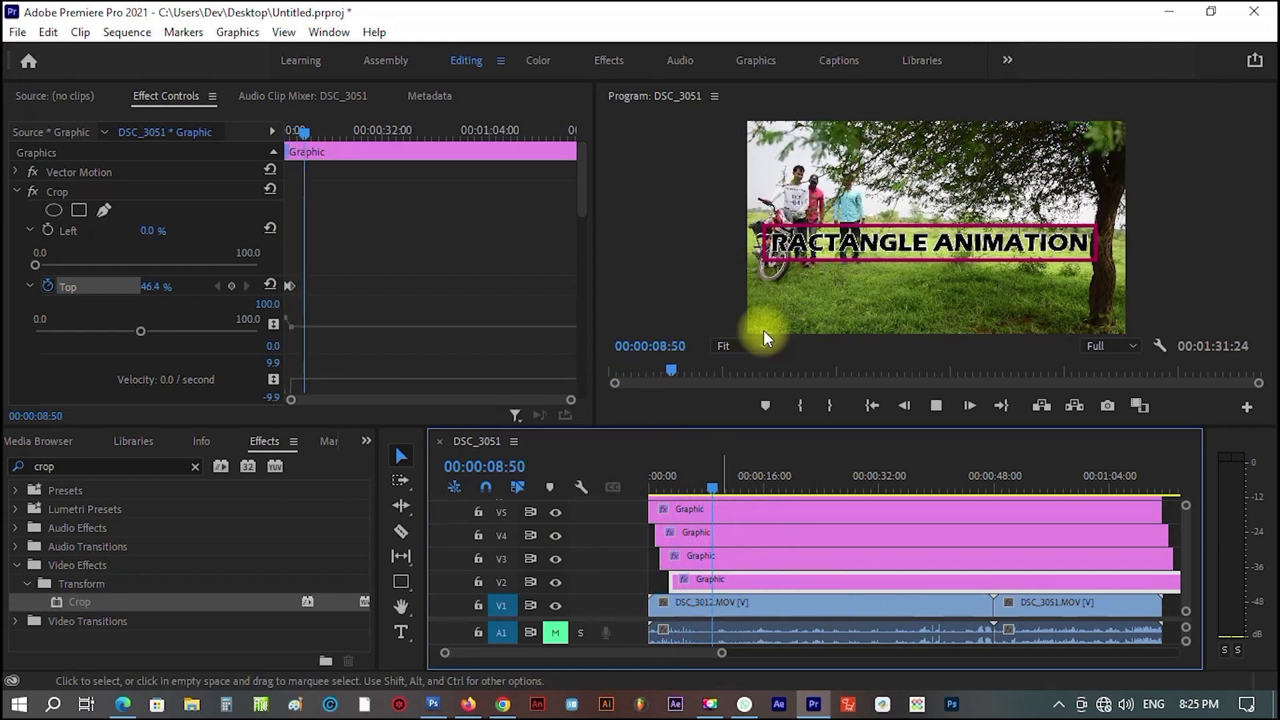
Move the V2 graphic's second Top crop keyframe to about 00:00:03:21 and play from the clip start.
left_click(669, 488)
left_click_drag(570, 400, 464, 409)
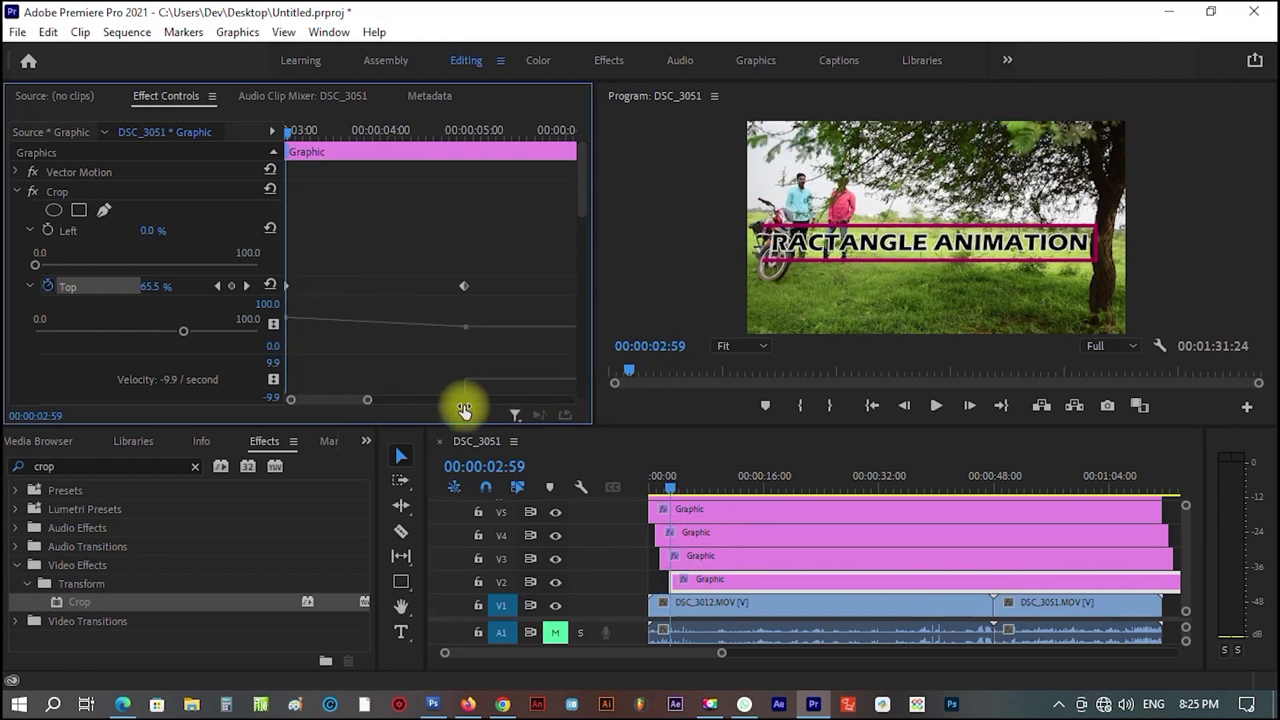
left_click_drag(463, 286, 331, 287)
key("space")
key("space")
left_click_drag(391, 133, 225, 153)
key("space")
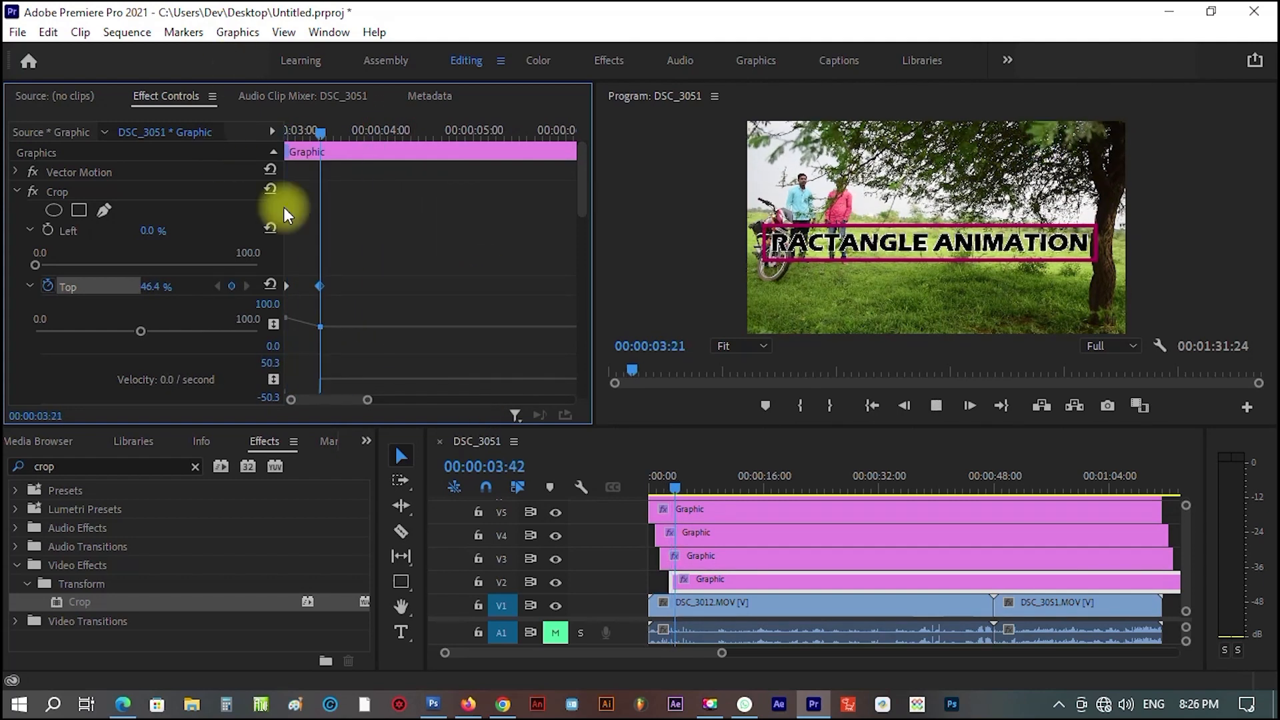
key("space")
Move the V2 graphic's second Top crop keyframe to about 0.2 seconds after the clip start, checking the reveal in playback.
left_click_drag(320, 286, 309, 285)
left_click_drag(377, 132, 226, 162)
key("space")
key("space")
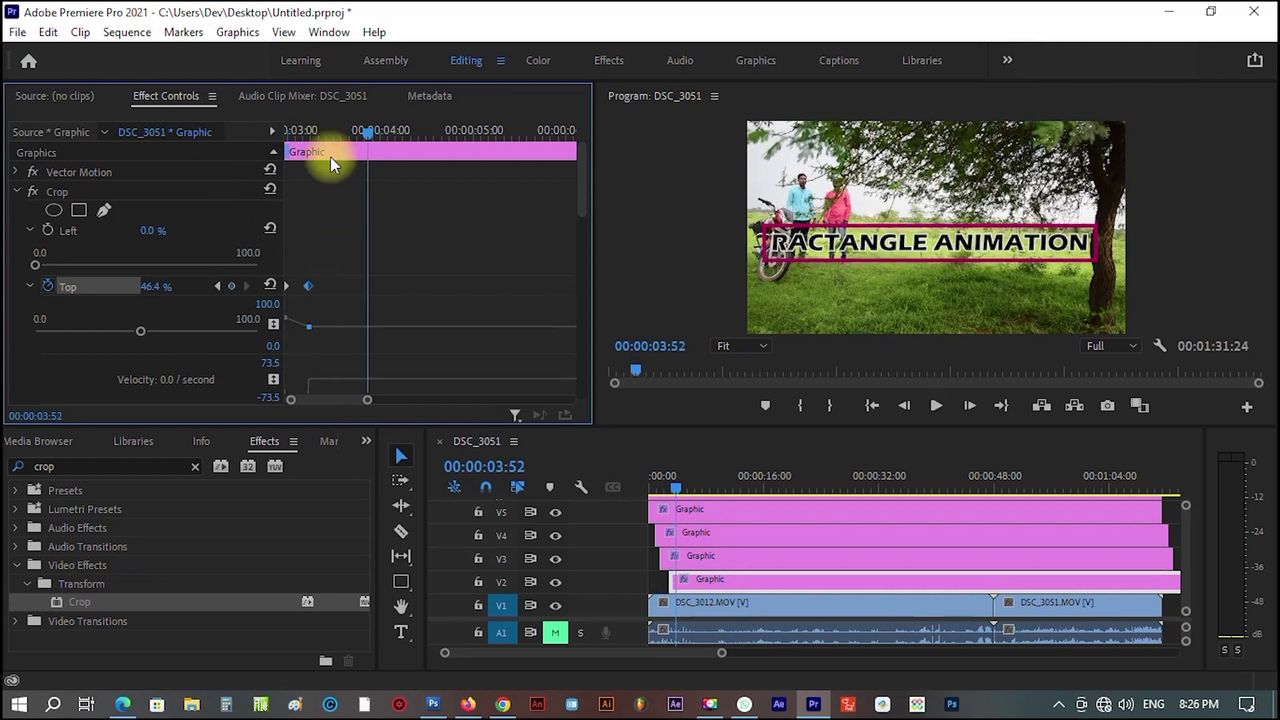
left_click_drag(308, 287, 304, 286)
left_click_drag(367, 119, 199, 174)
key("space")
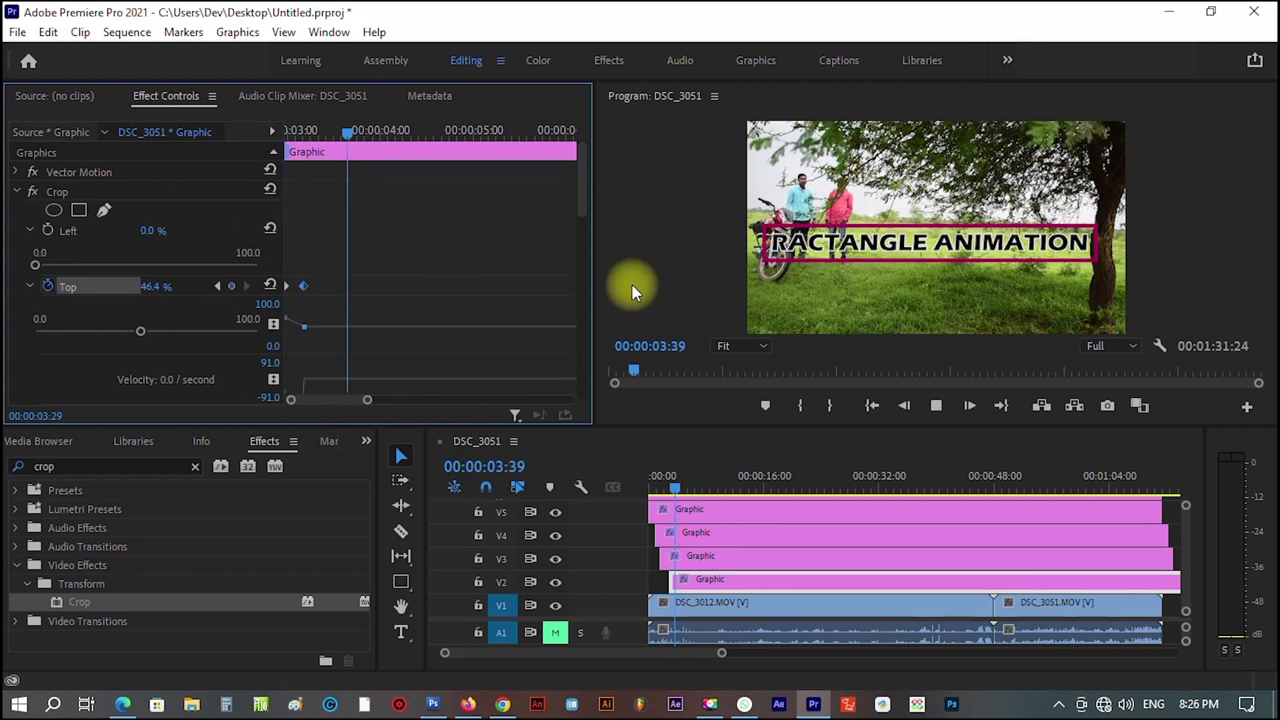
key("space")
Move the V3 graphic's second Left crop keyframe to about 0.6 seconds after the clip start and play the reveal.
left_click(717, 558)
left_click_drag(570, 400, 386, 400)
left_click_drag(310, 137, 295, 144)
key("space")
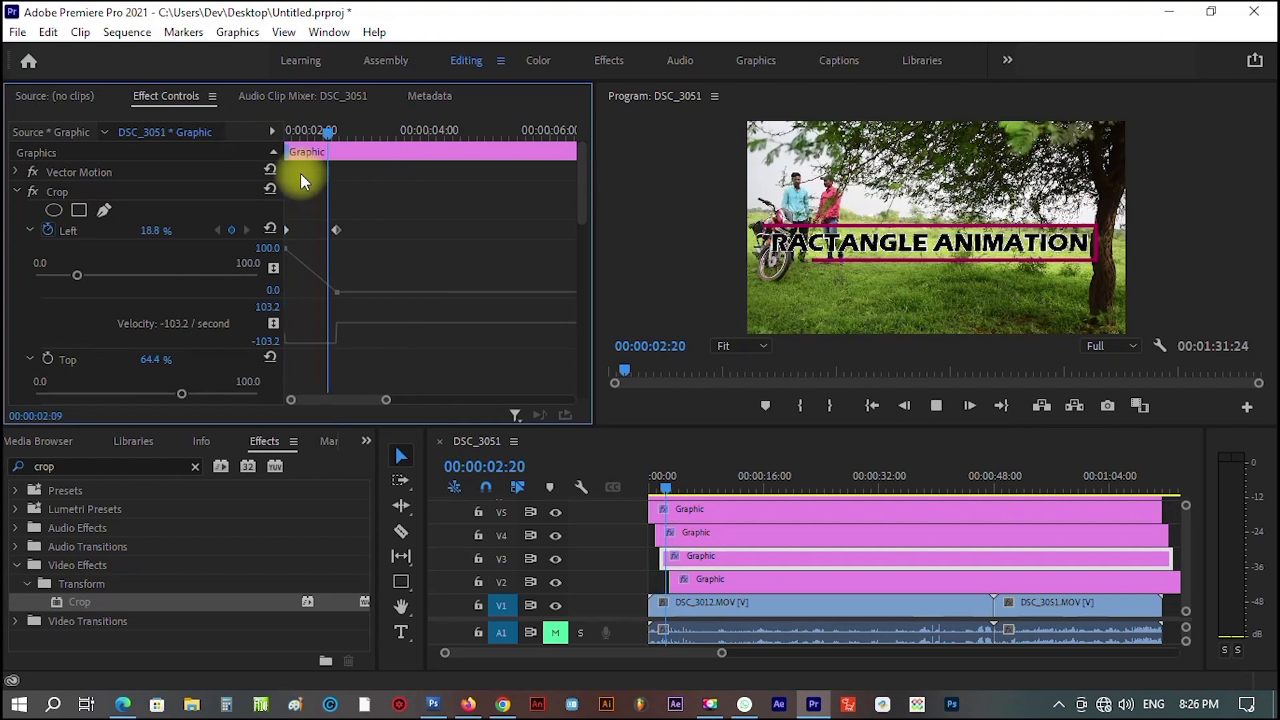
key("space")
left_click_drag(336, 230, 326, 229)
left_click_drag(323, 133, 214, 140)
key("space")
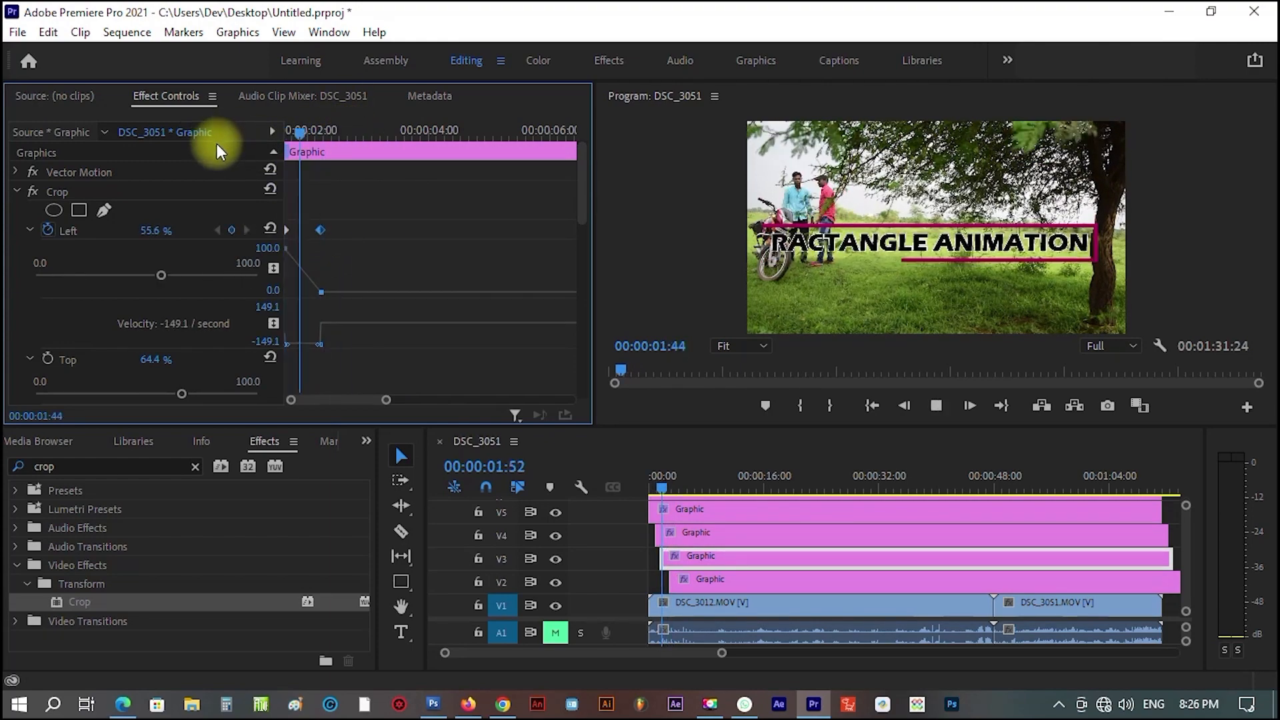
key("space")
left_click_drag(360, 132, 358, 230)
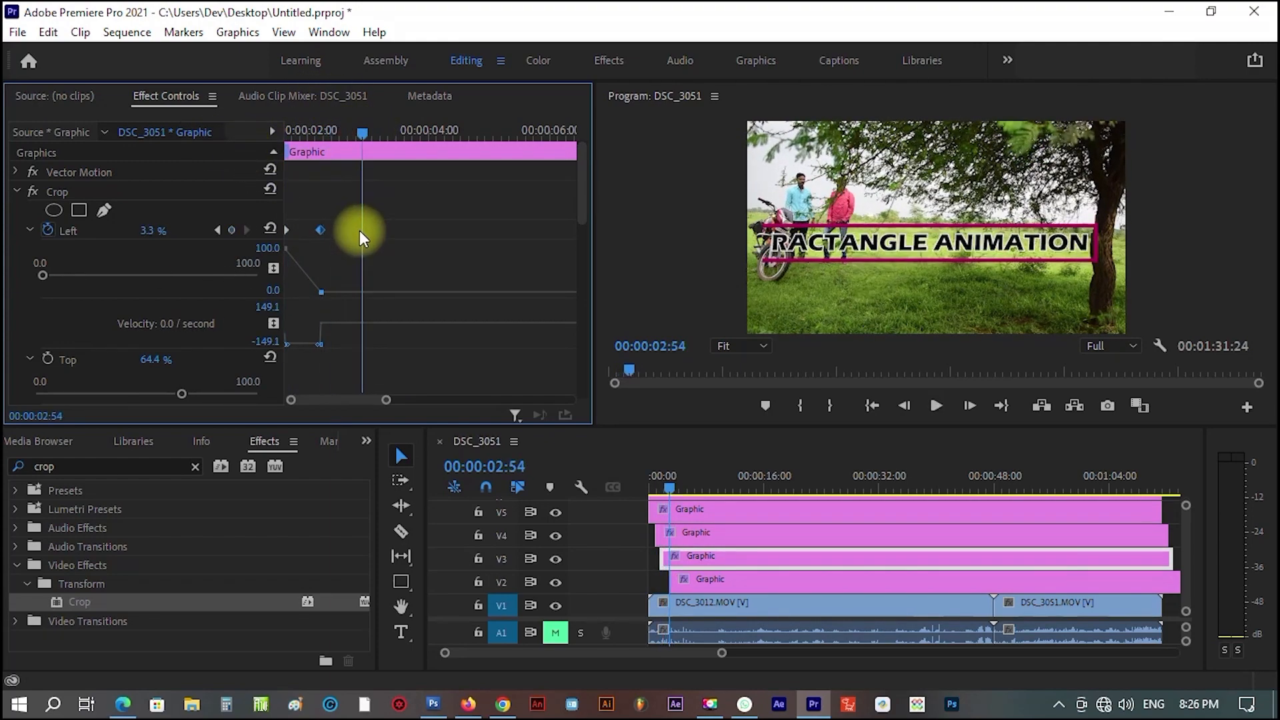
Display the V4 graphic's Crop keyframes and play its line reveal from the clip start.
left_click(726, 530)
left_click_drag(571, 400, 383, 400)
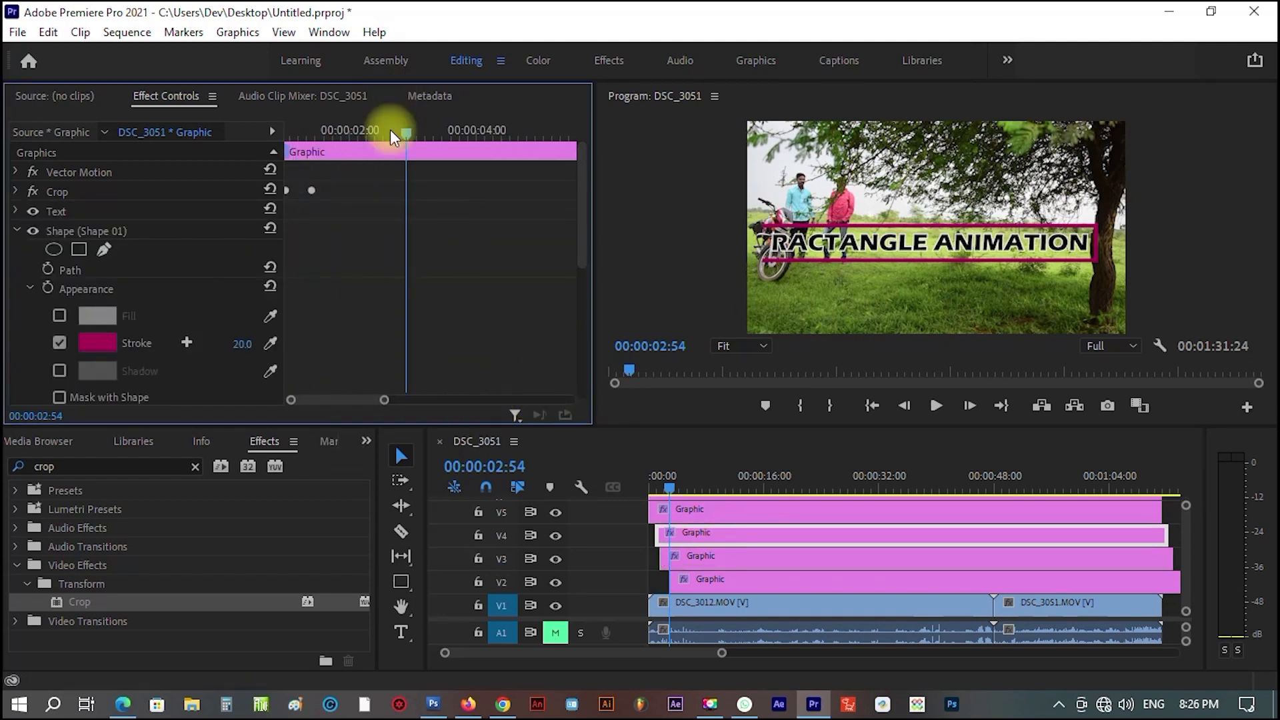
left_click_drag(400, 137, 287, 133)
left_click_drag(385, 402, 351, 400)
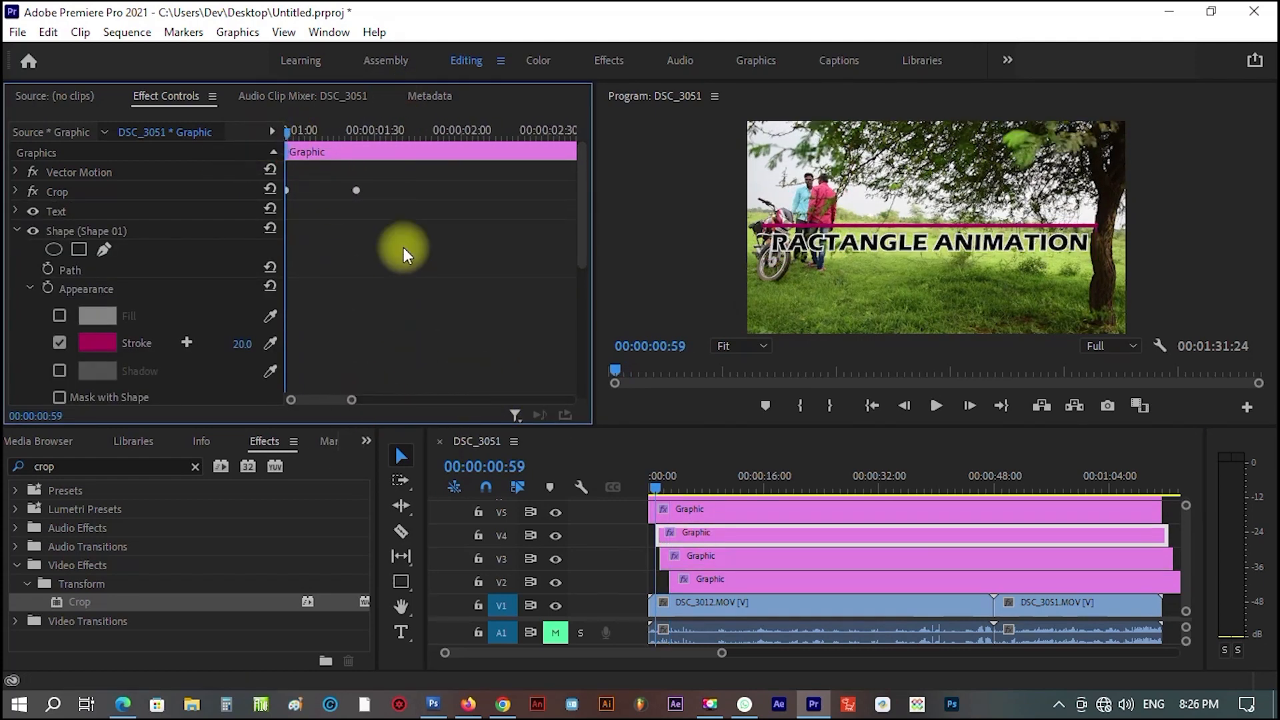
key("space")
left_click_drag(508, 128, 276, 163)
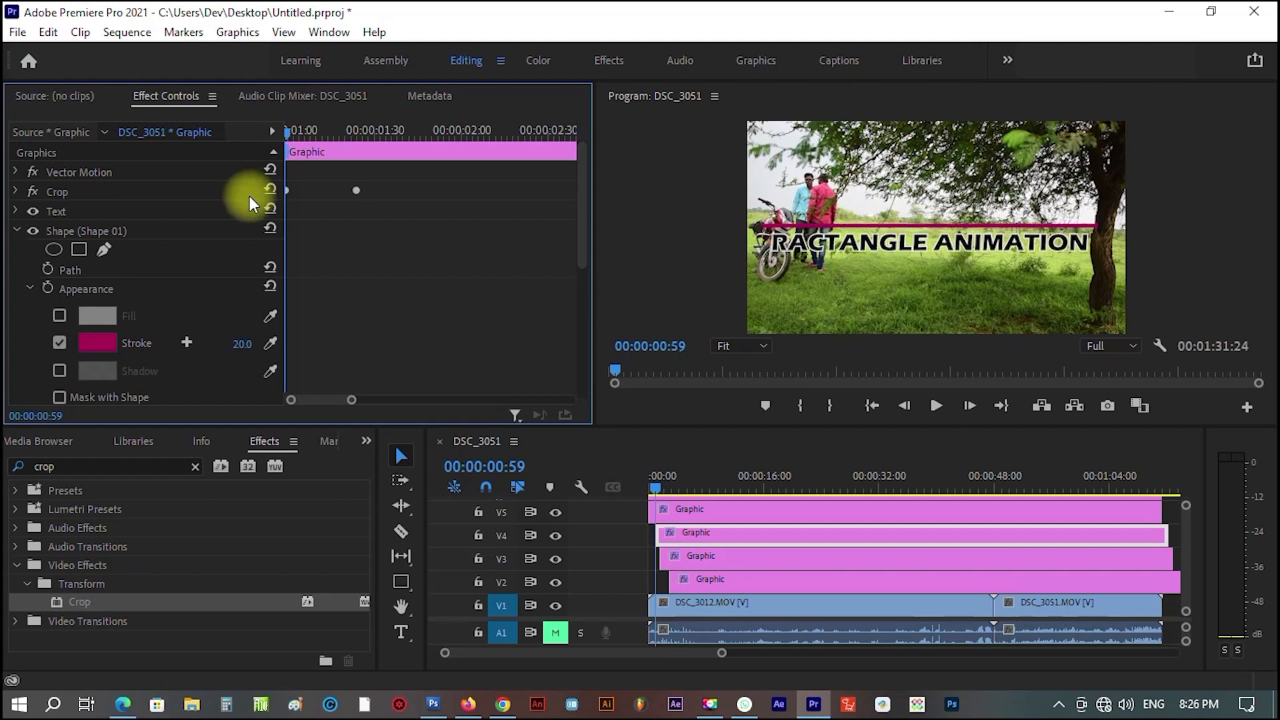
left_click(16, 192)
key("space")
key("space")
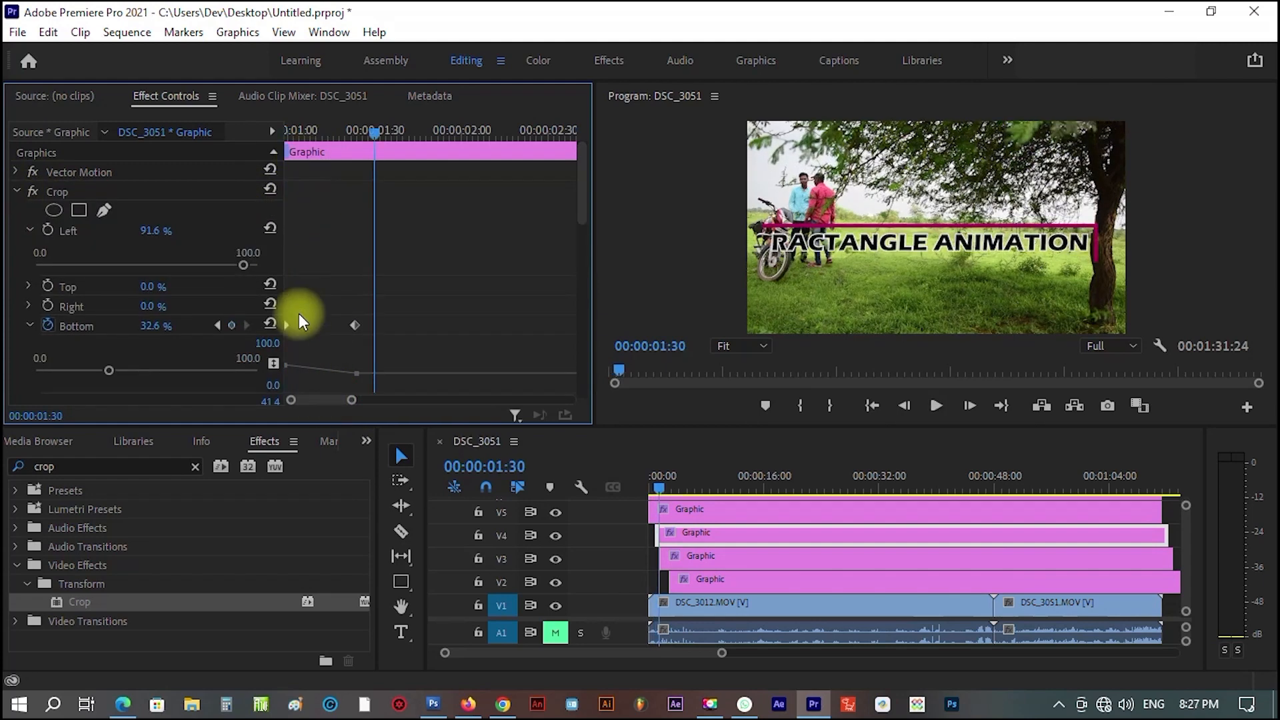
Move the V4 graphic's second Bottom crop keyframe to about 0.2 seconds after the clip start and replay the reveal.
left_click_drag(355, 326, 318, 326)
left_click_drag(374, 132, 212, 174)
key("space")
key("space")
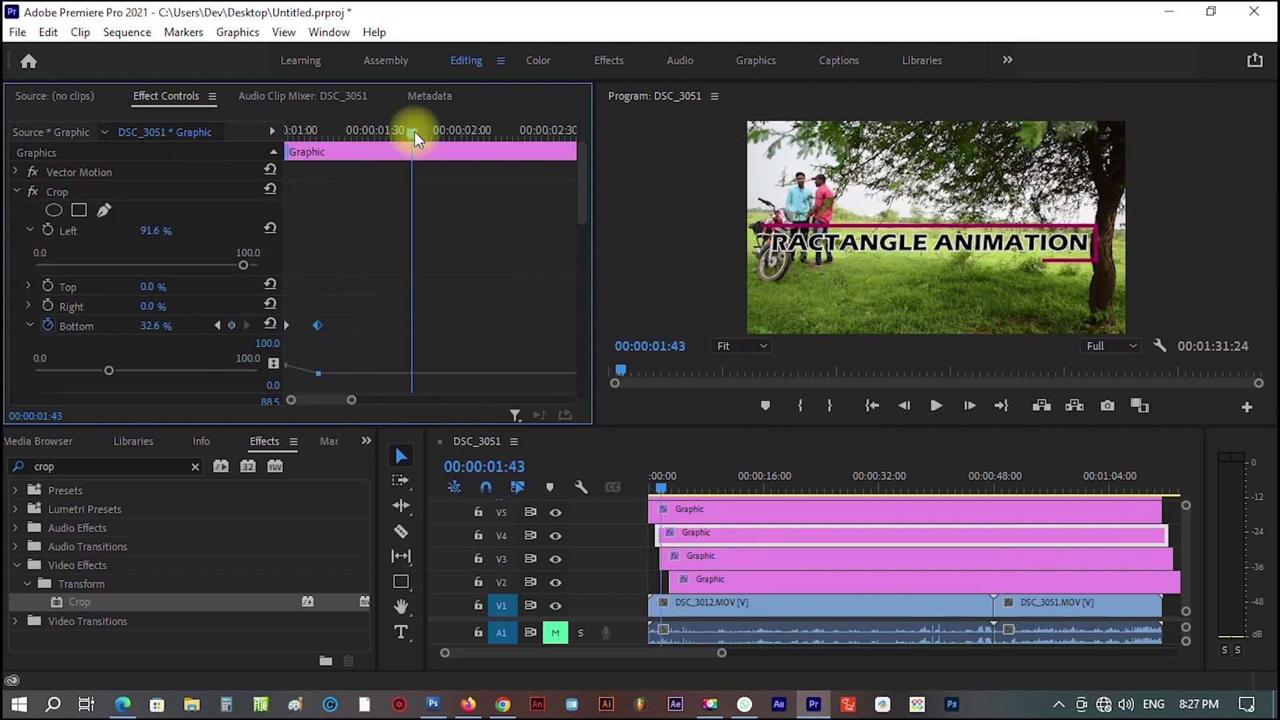
left_click_drag(413, 131, 236, 188)
key("space")
key("space")
Move the V5 graphic's second Right crop keyframe to about 0.5 seconds after the clip start and play from the start.
left_click(738, 516)
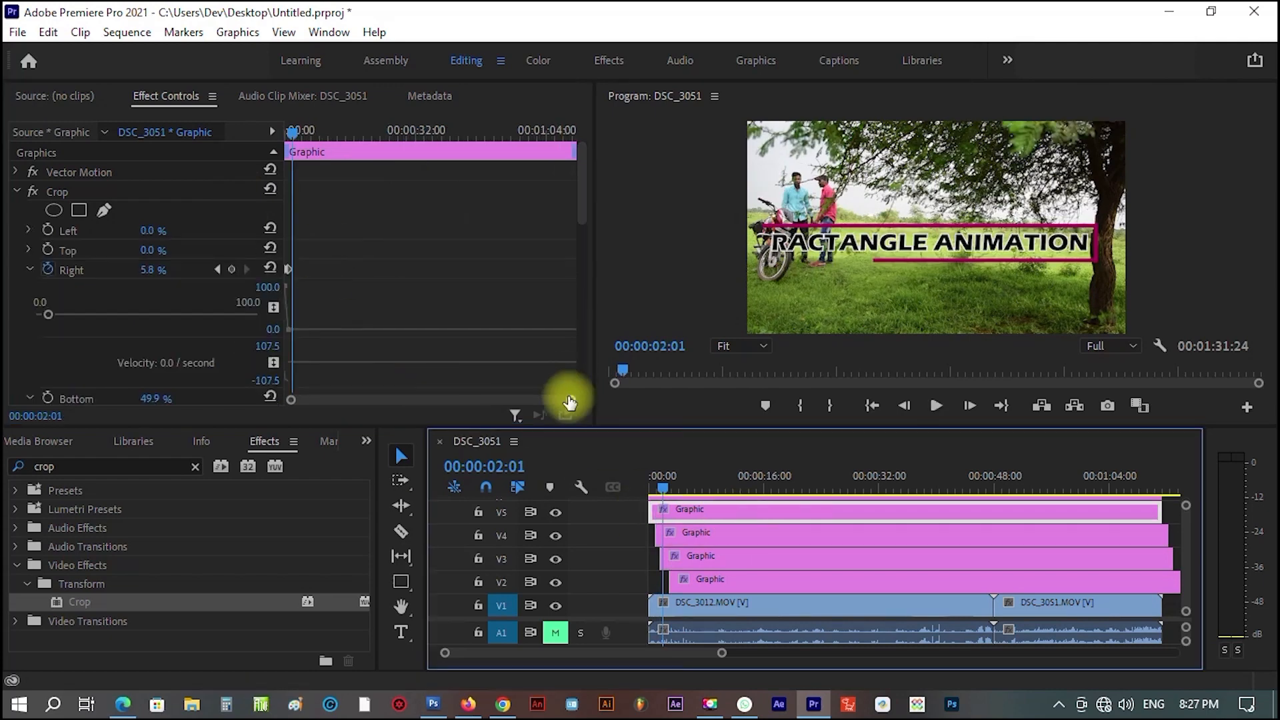
left_click_drag(569, 400, 455, 410)
left_click_drag(411, 133, 236, 176)
key("space")
key("space")
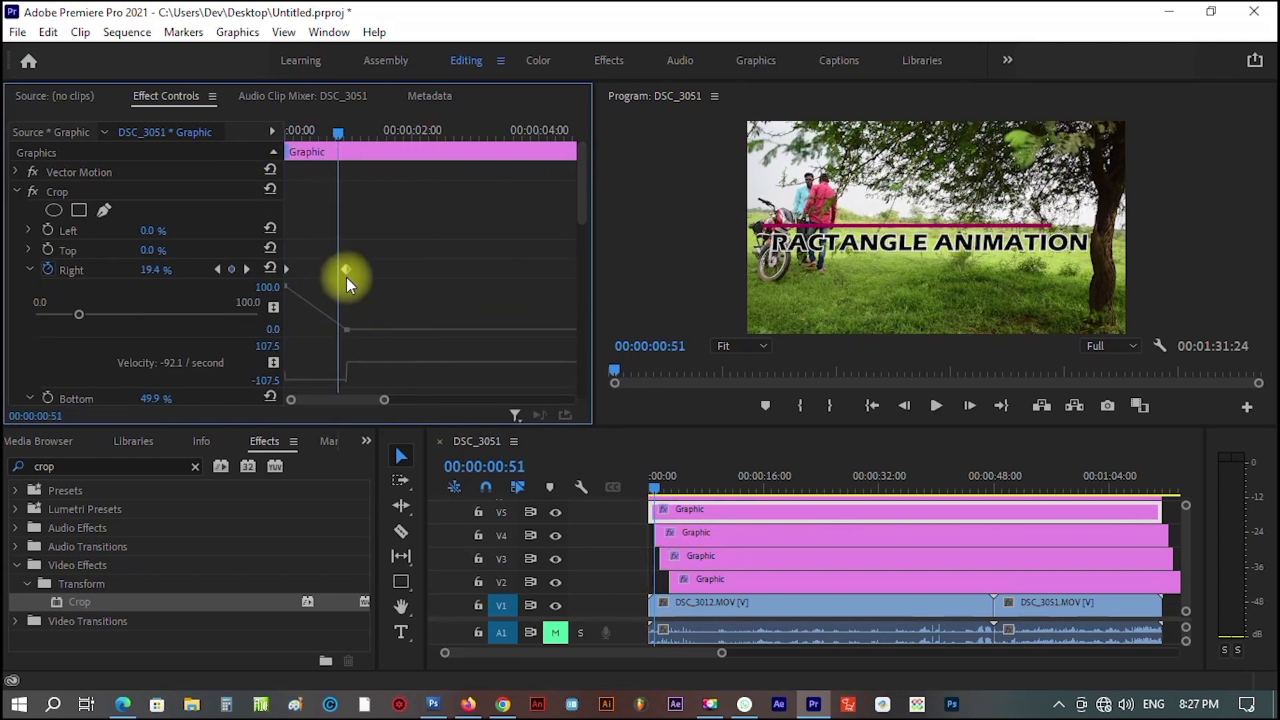
left_click_drag(346, 272, 323, 270)
key("ctrl+z")
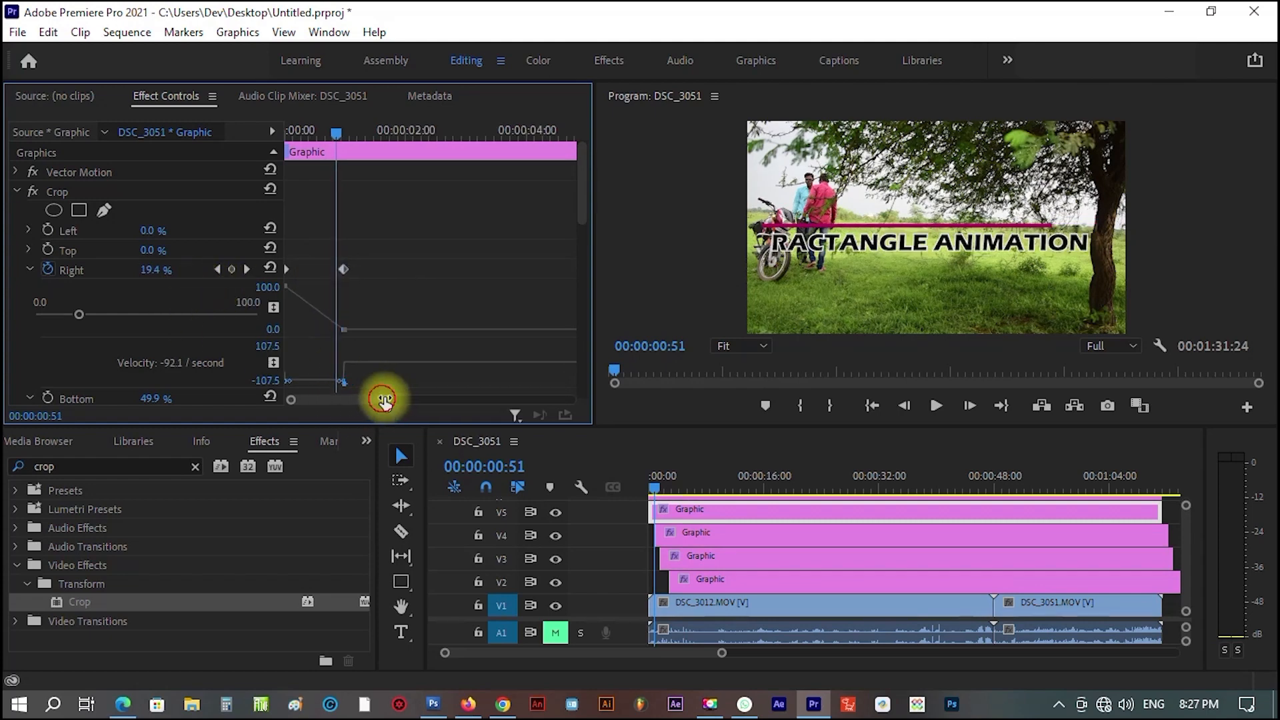
left_click_drag(384, 401, 374, 401)
left_click_drag(401, 270, 343, 274)
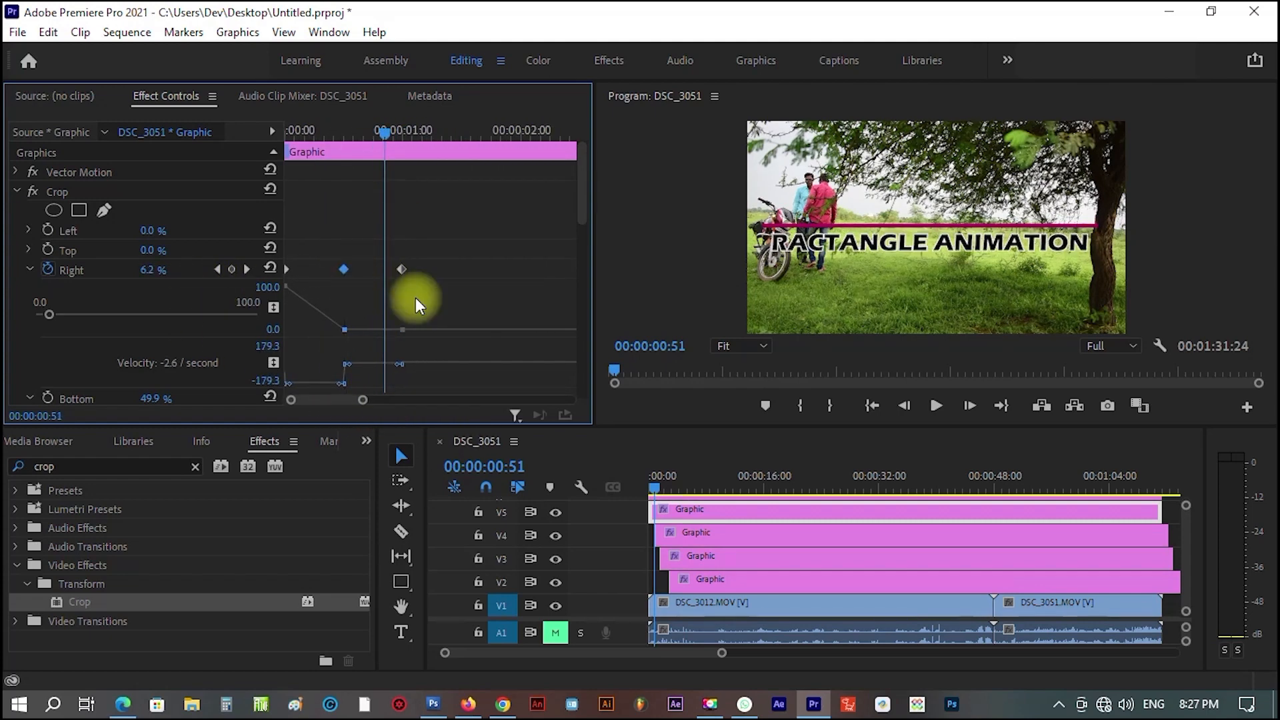
left_click_drag(389, 135, 238, 149)
key("space")
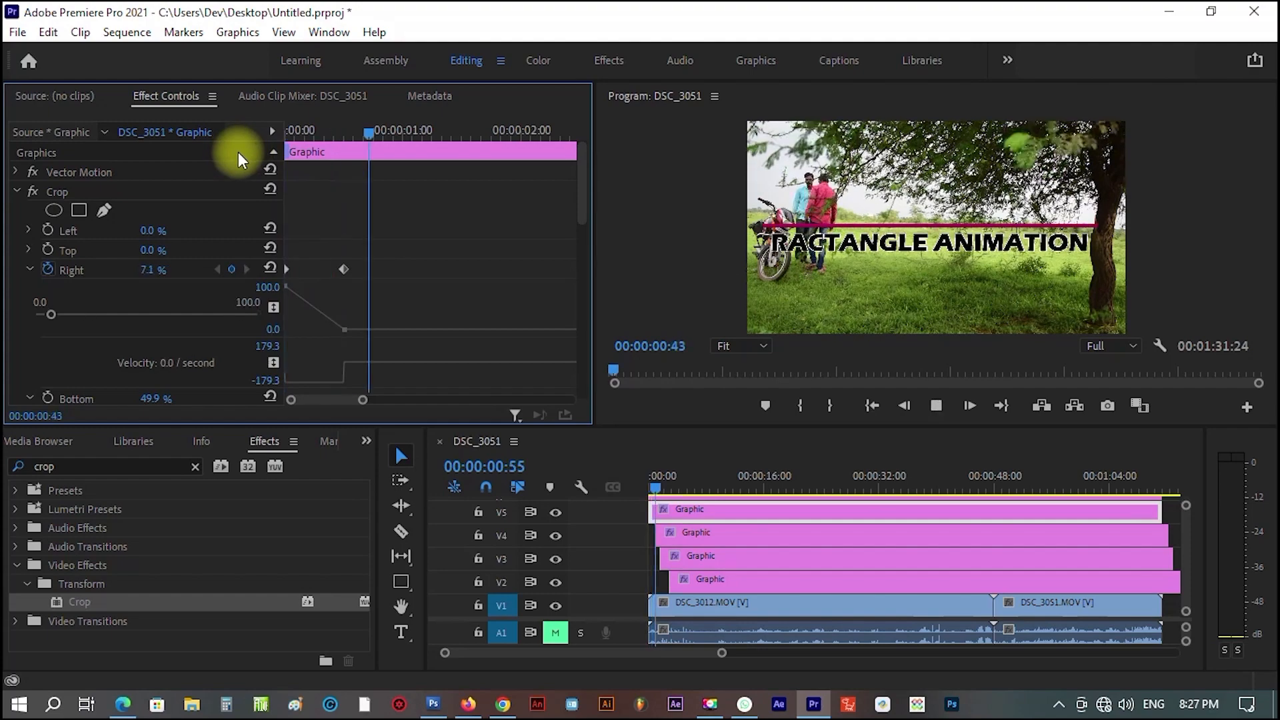
key("space")
Play the sequence from the start to check the timing of the four line reveals.
key("Home")
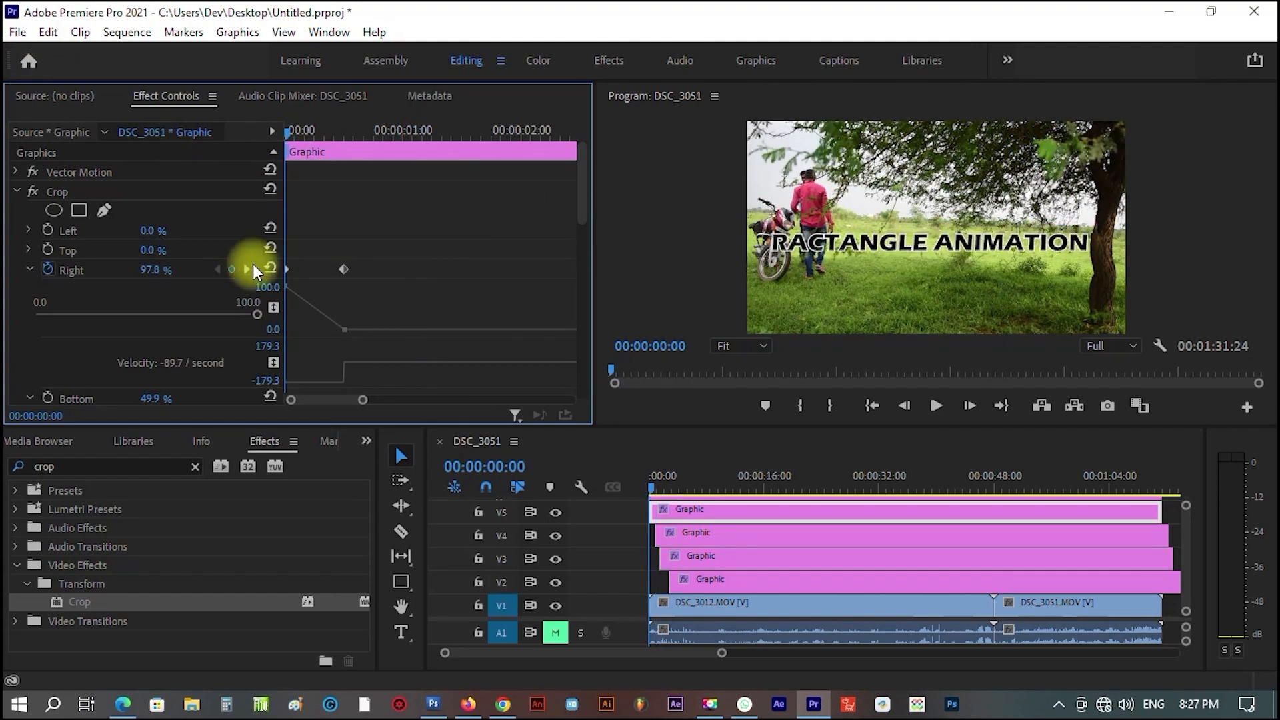
key("space")
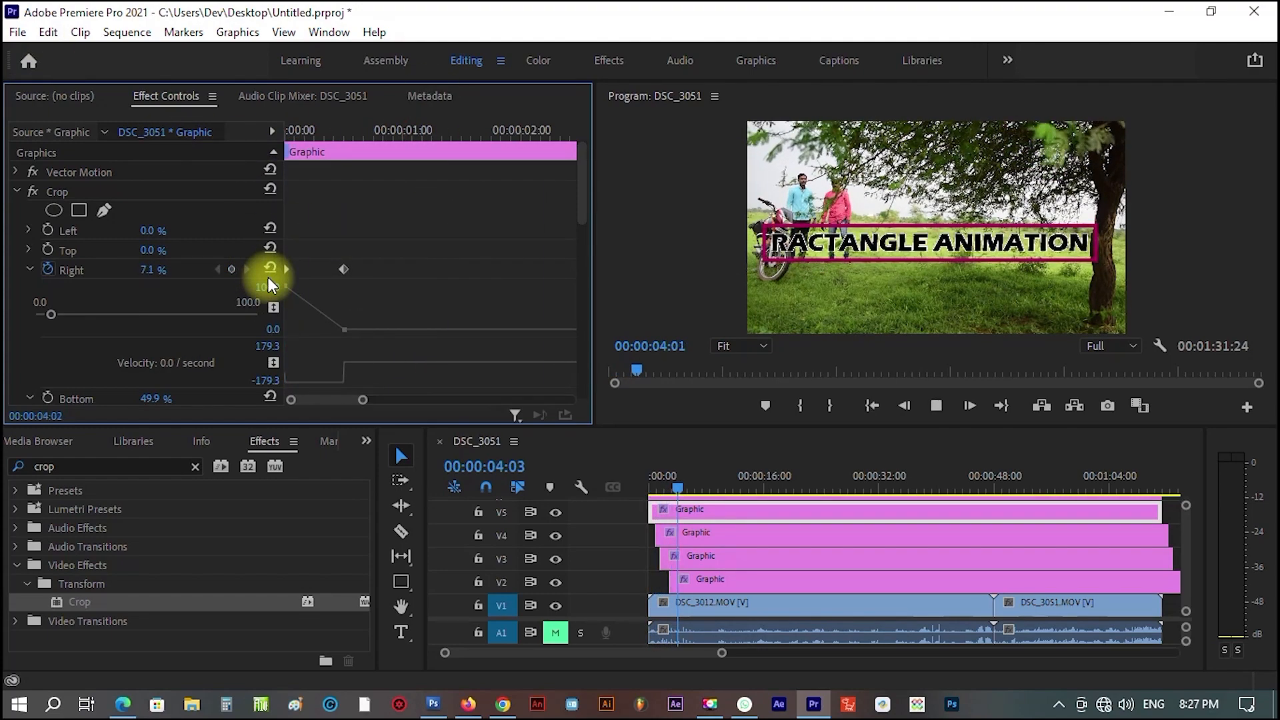
left_click(659, 476)
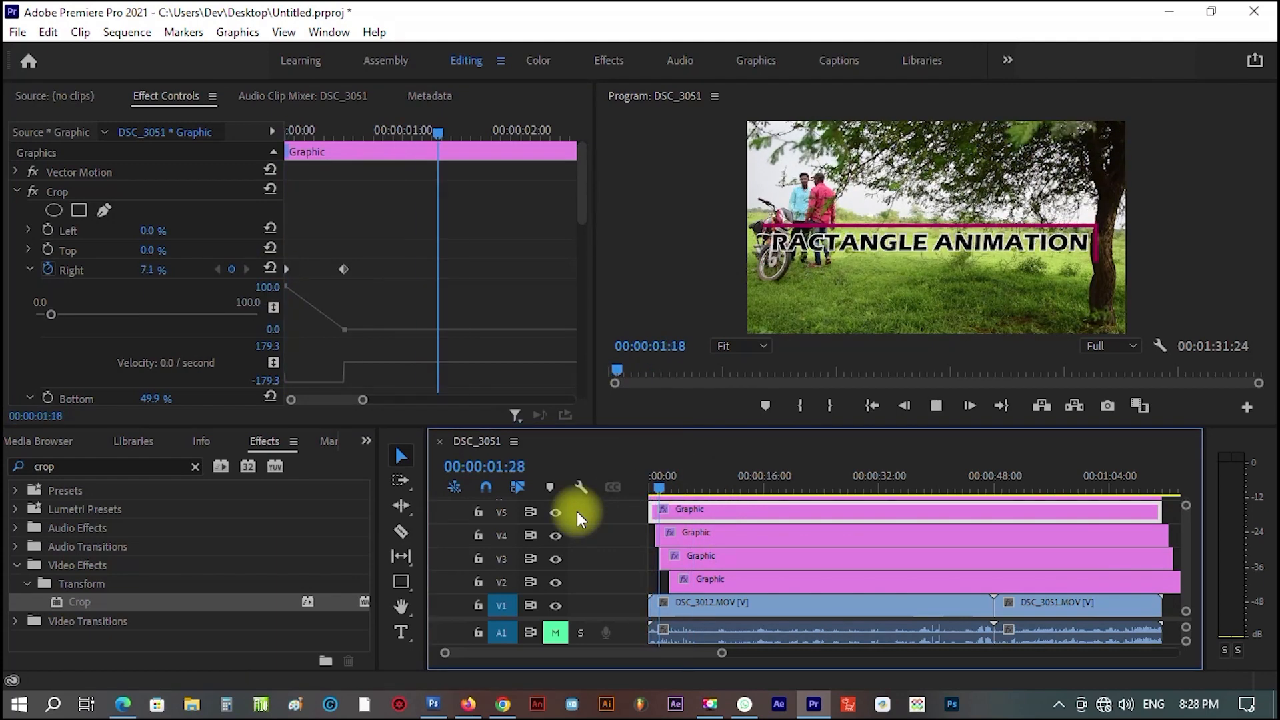
key("space")
Shift the V4 graphic to start at 00:00:00:32 and the V3 graphic to start at 00:00:00:44.
scroll(1186, 561, "up", 2)
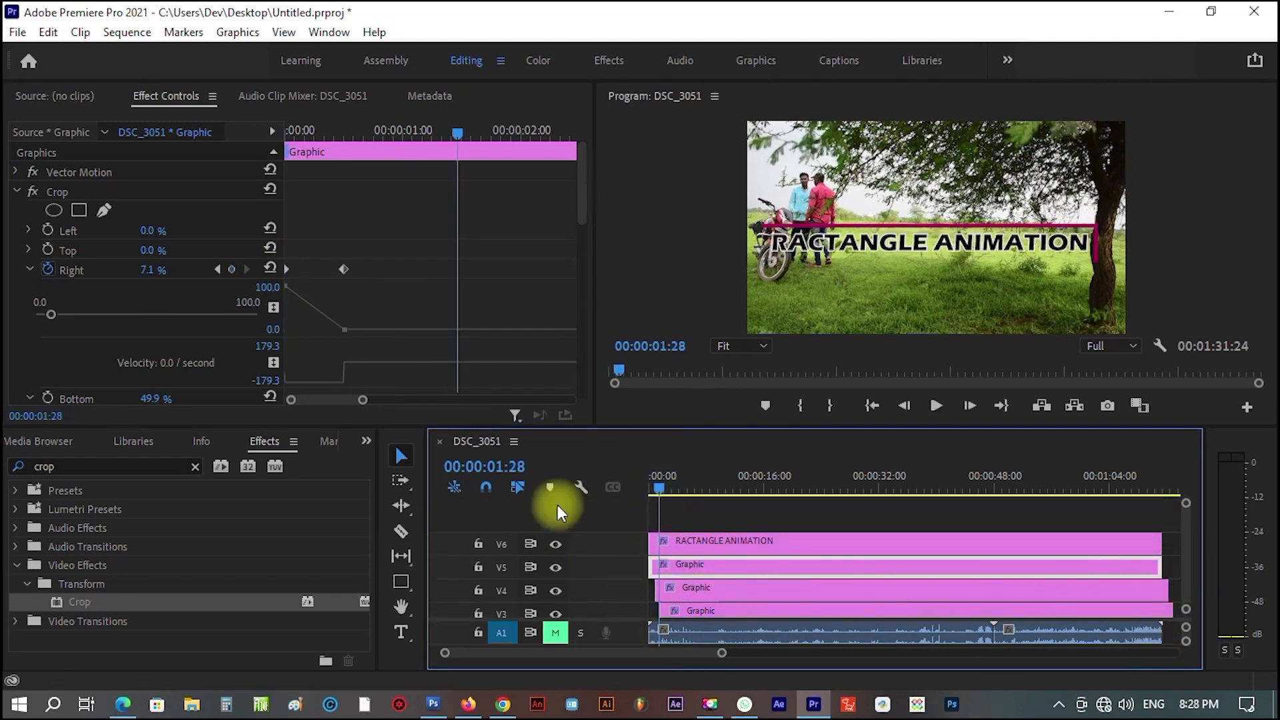
left_click_drag(722, 652, 526, 652)
left_click_drag(826, 489, 707, 488)
left_click_drag(763, 590, 718, 587)
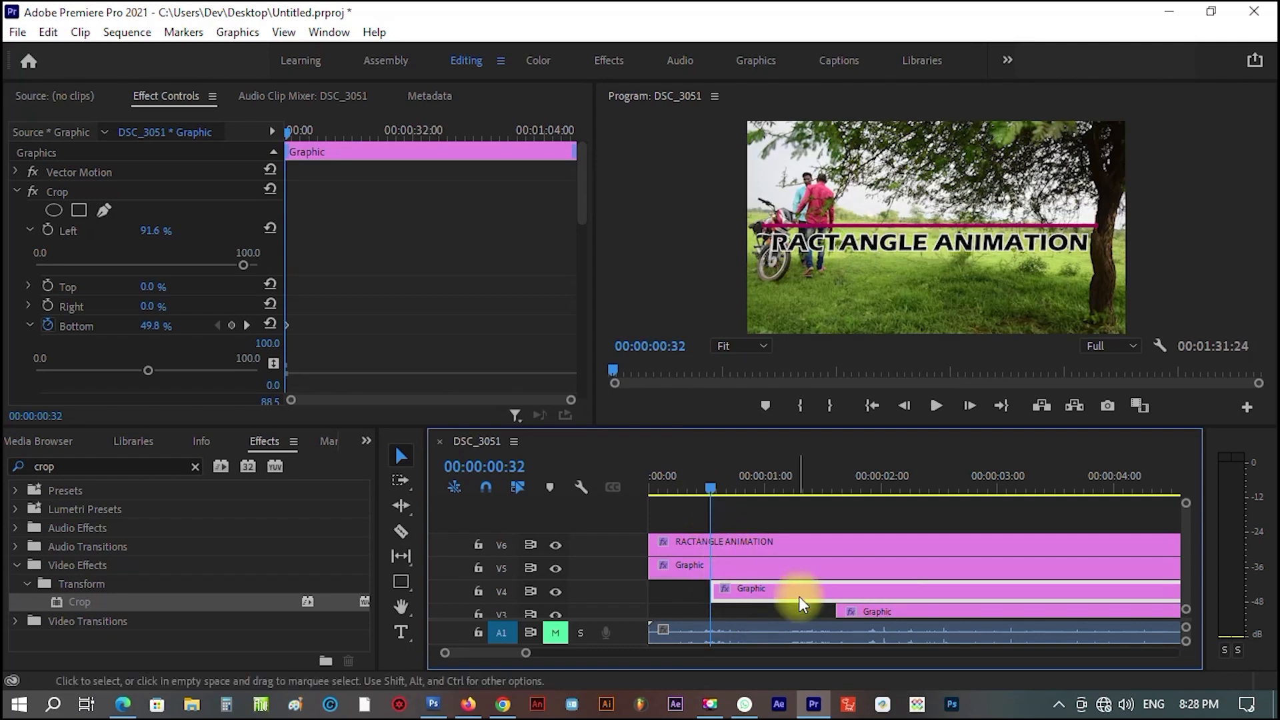
left_click_drag(720, 485, 733, 485)
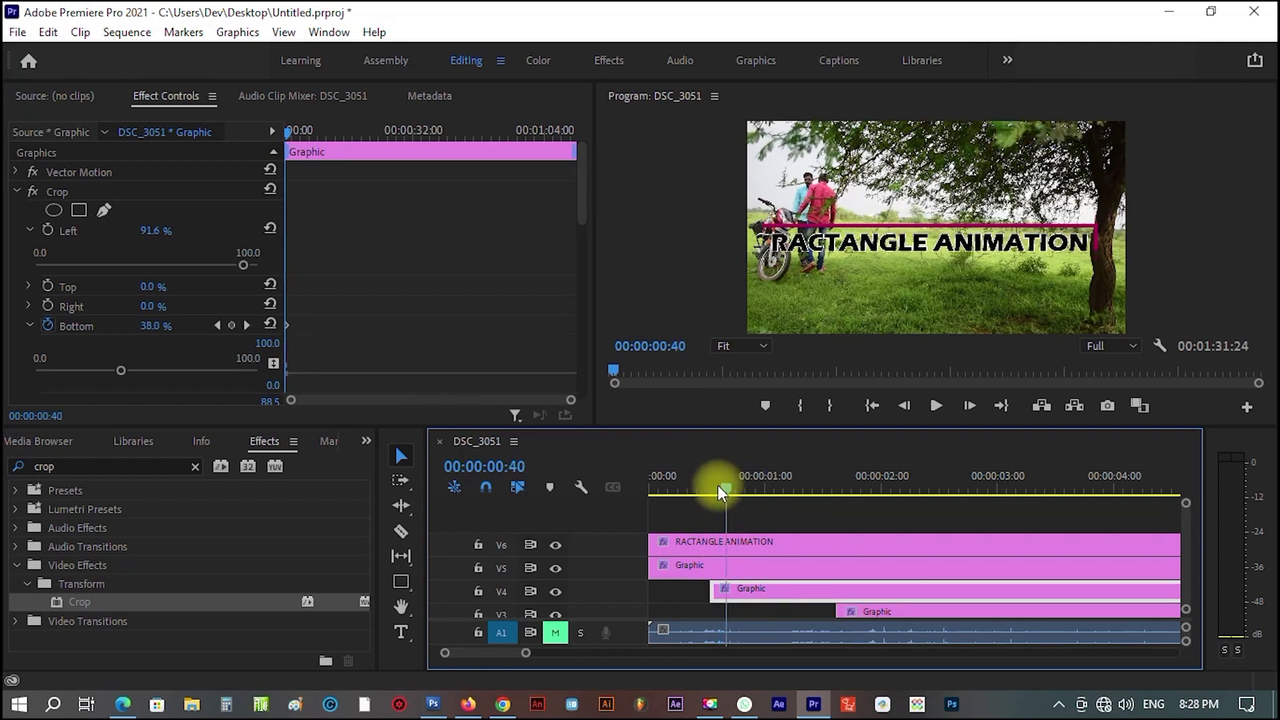
left_click_drag(922, 611, 820, 608)
Shift the V2 graphic to start at 00:00:01:21 and play the sequence from there.
scroll(1190, 562, "down", 2)
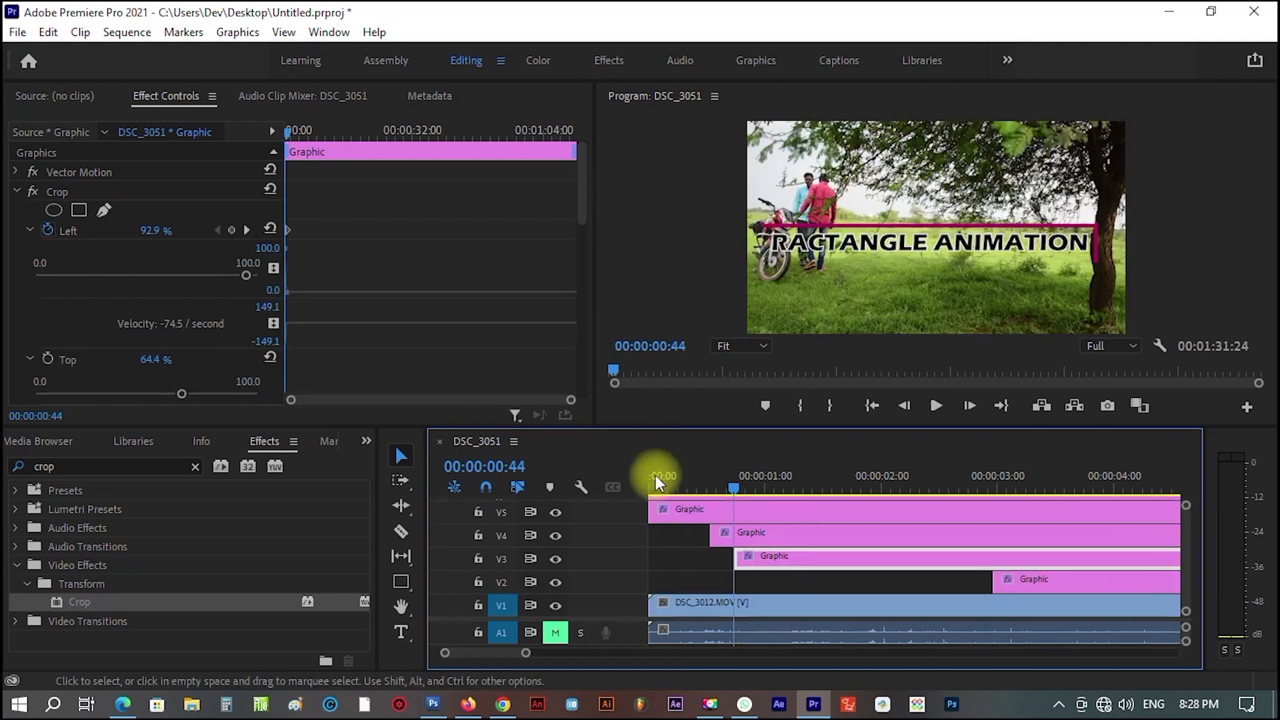
left_click_drag(733, 487, 807, 487)
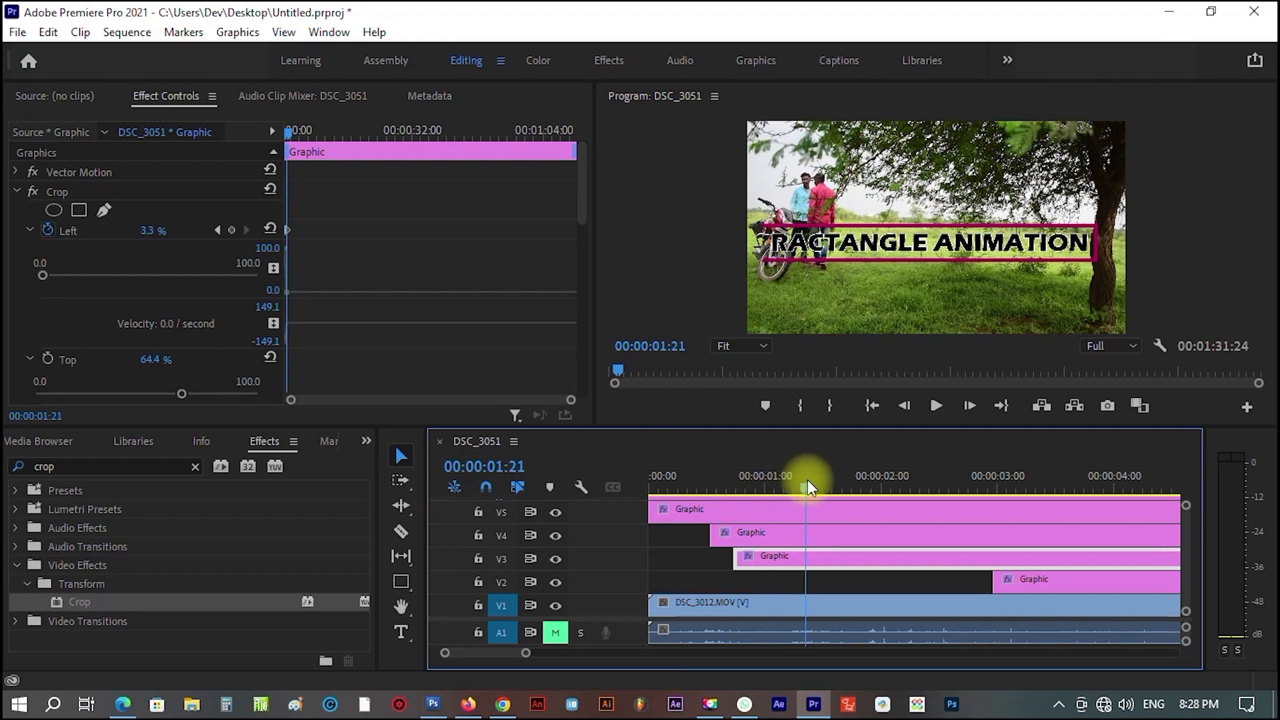
left_click_drag(997, 580, 810, 580)
left_click(809, 492)
key("space")
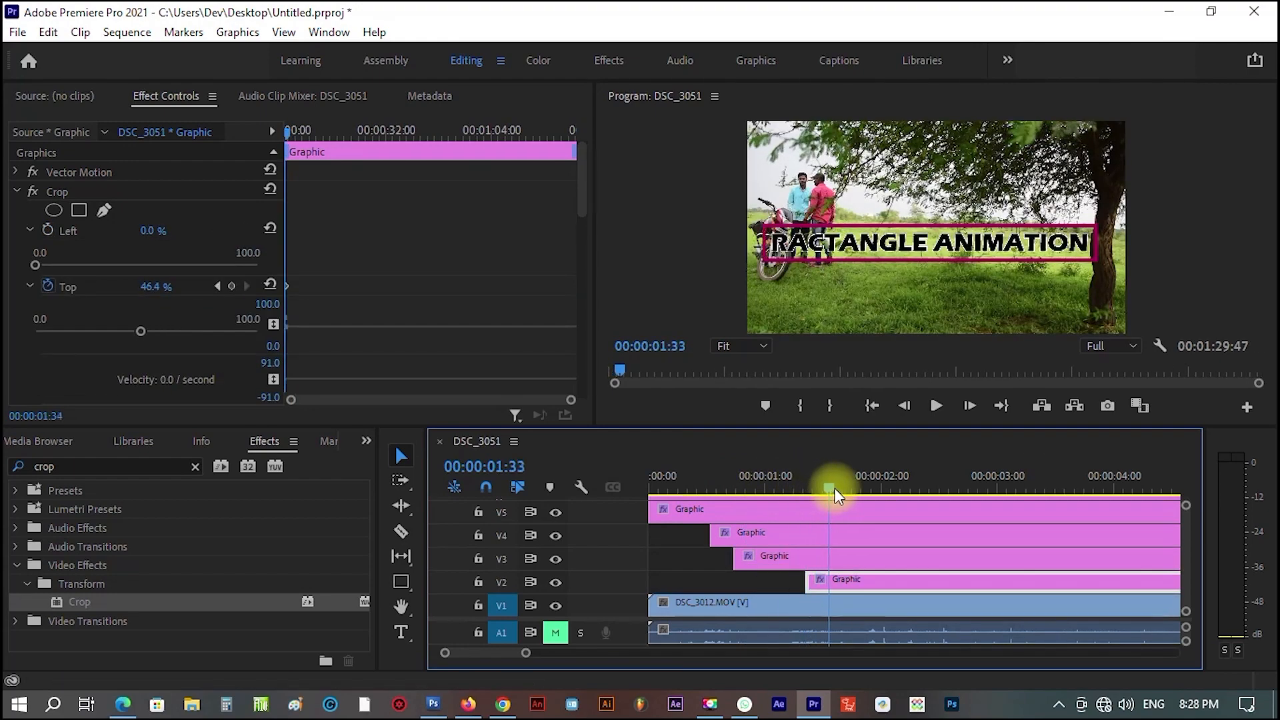
mouse_move(813, 715)
key("space")
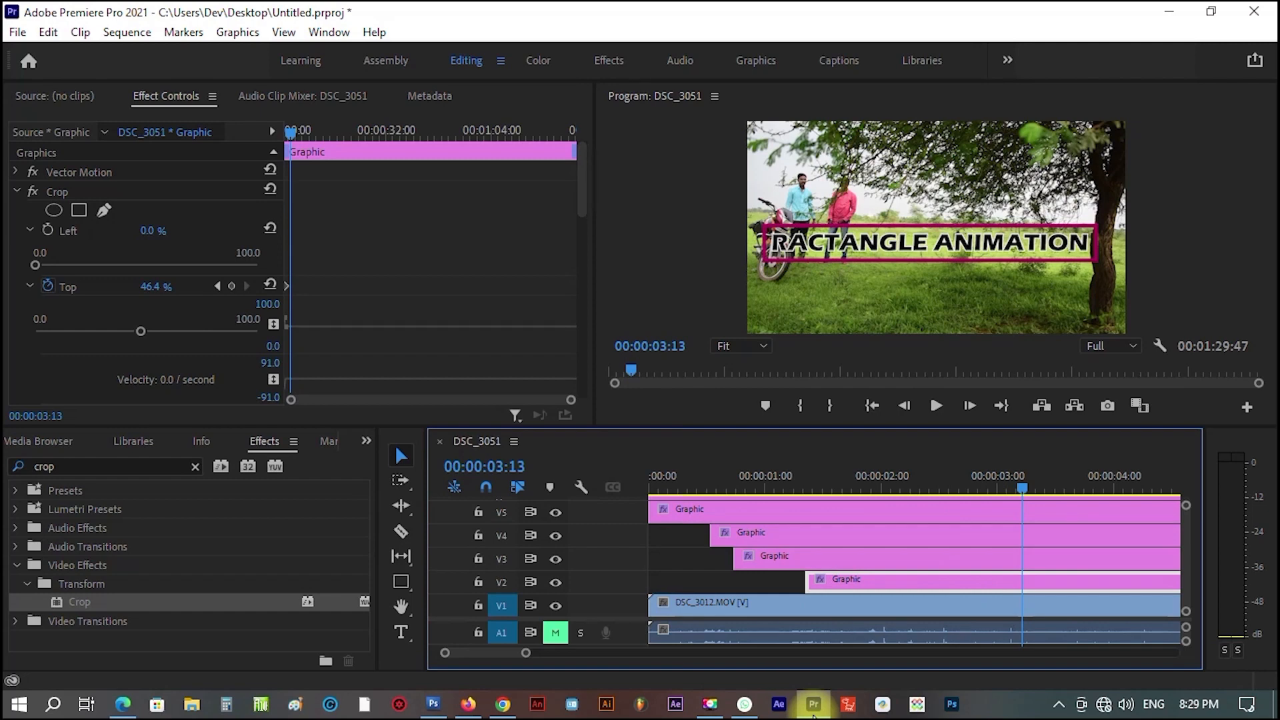
Find the blur effects and apply Gaussian Blur to the DSC_3012.MOV clip on V1.
left_click(730, 601)
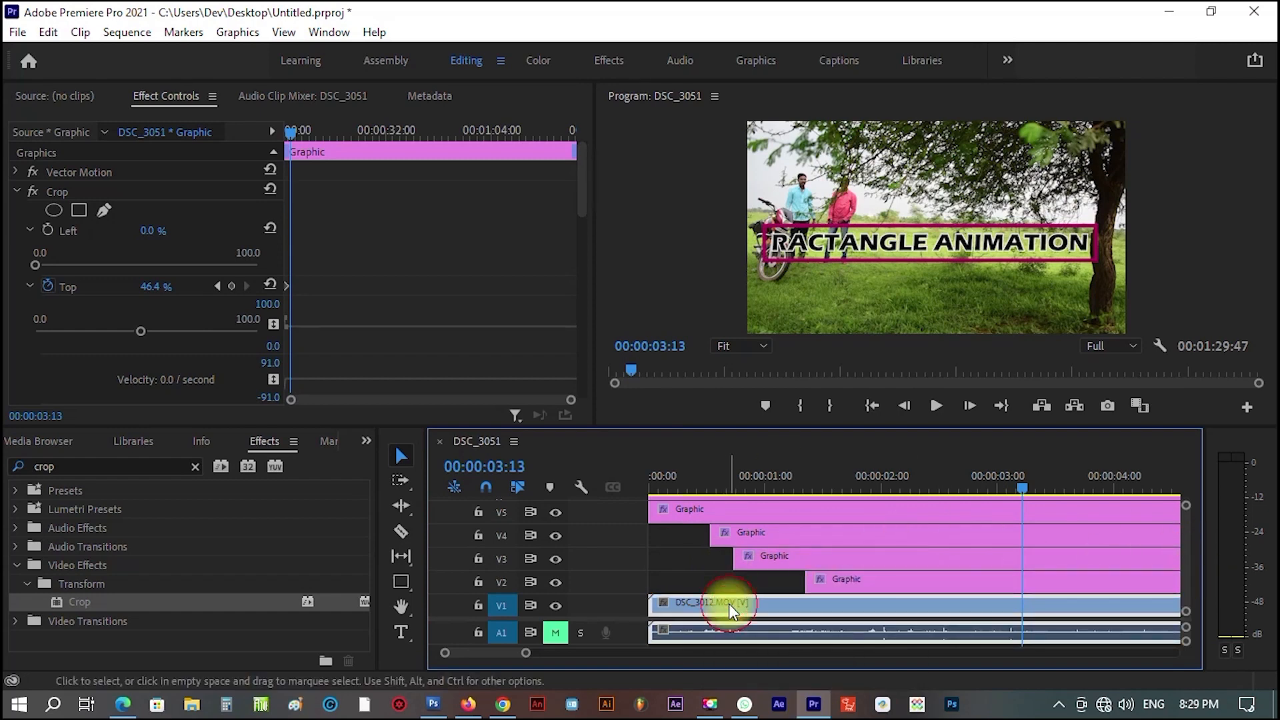
left_click(94, 466)
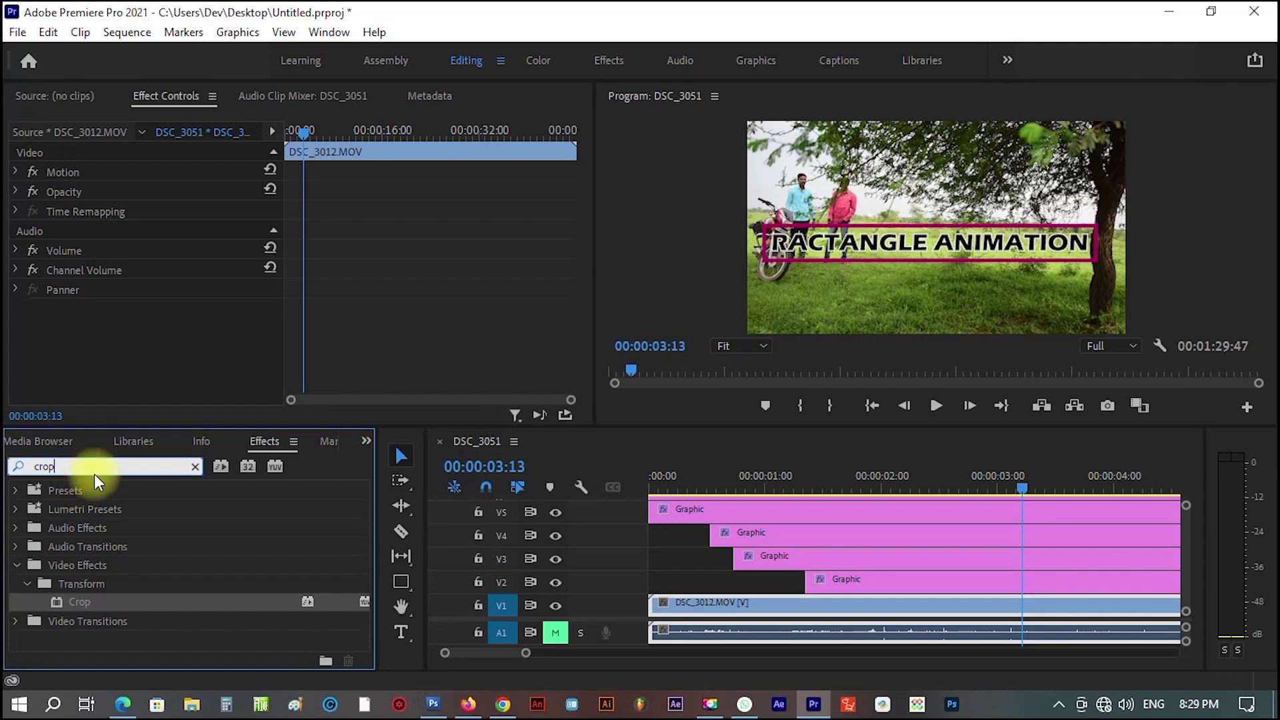
key("BackSpace")
key("BackSpace")
key("BackSpace")
key("BackSpace")
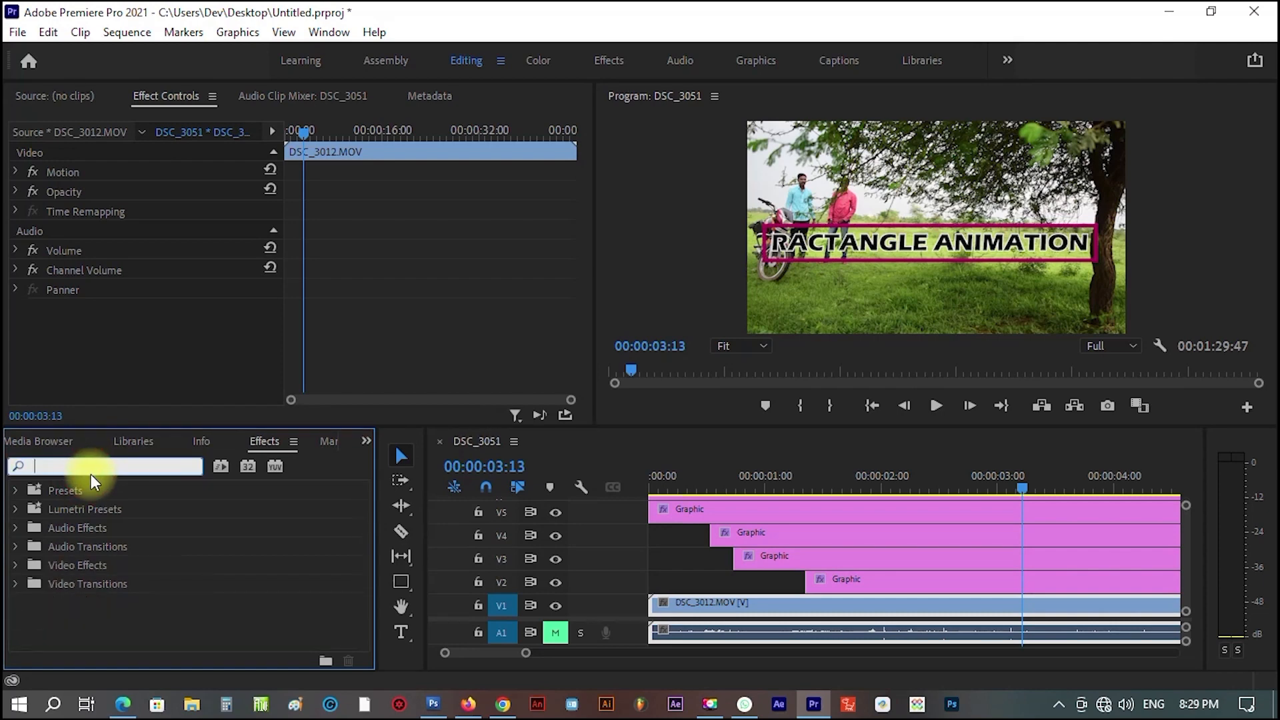
type("blur")
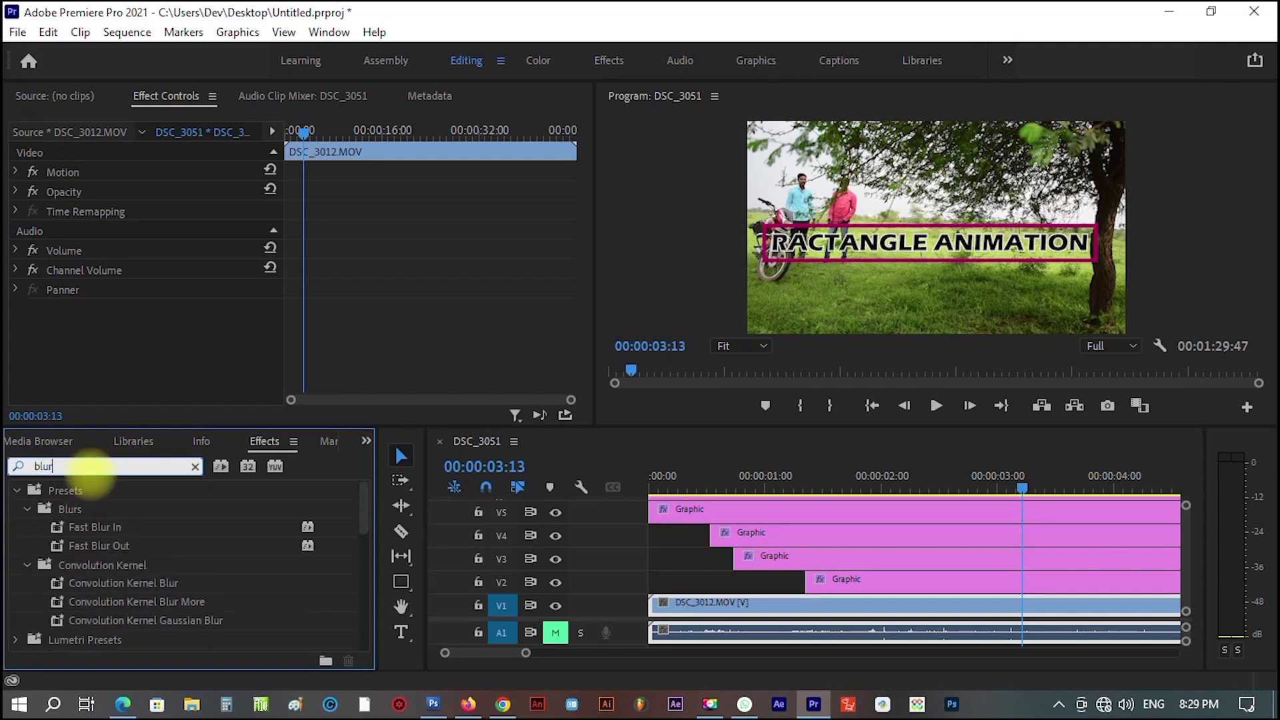
left_click_drag(364, 506, 367, 587)
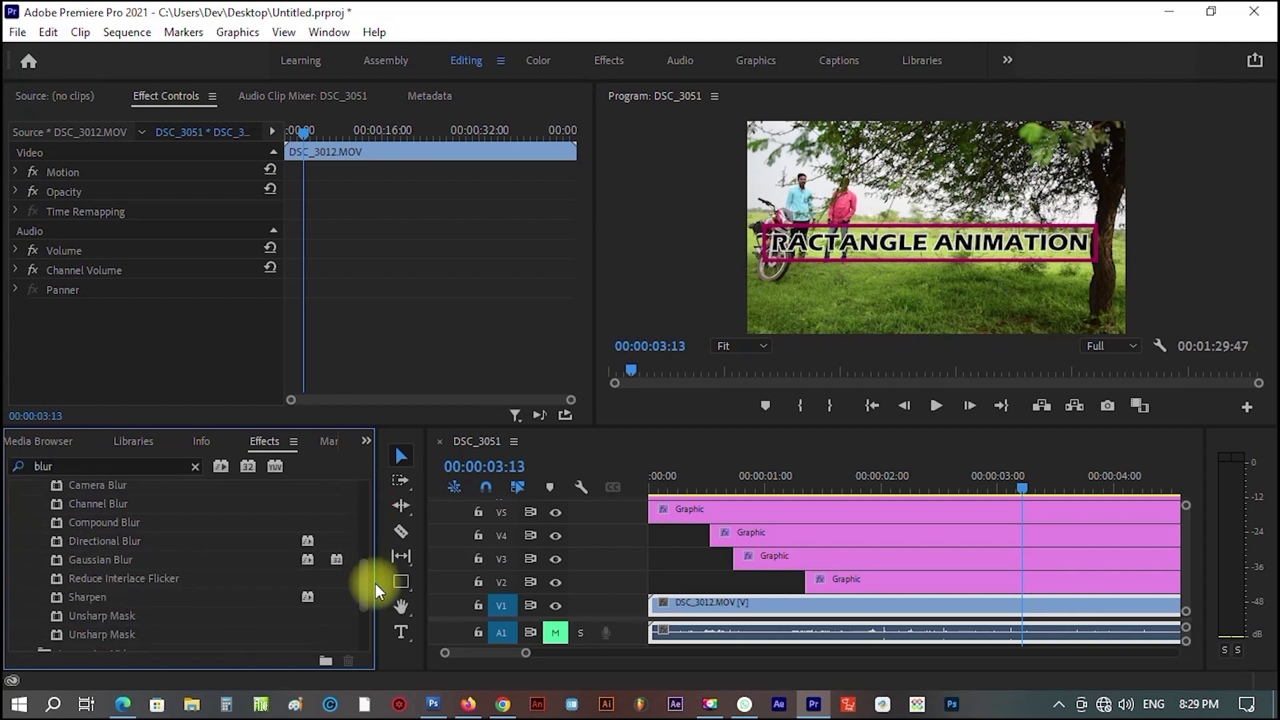
left_click(114, 560)
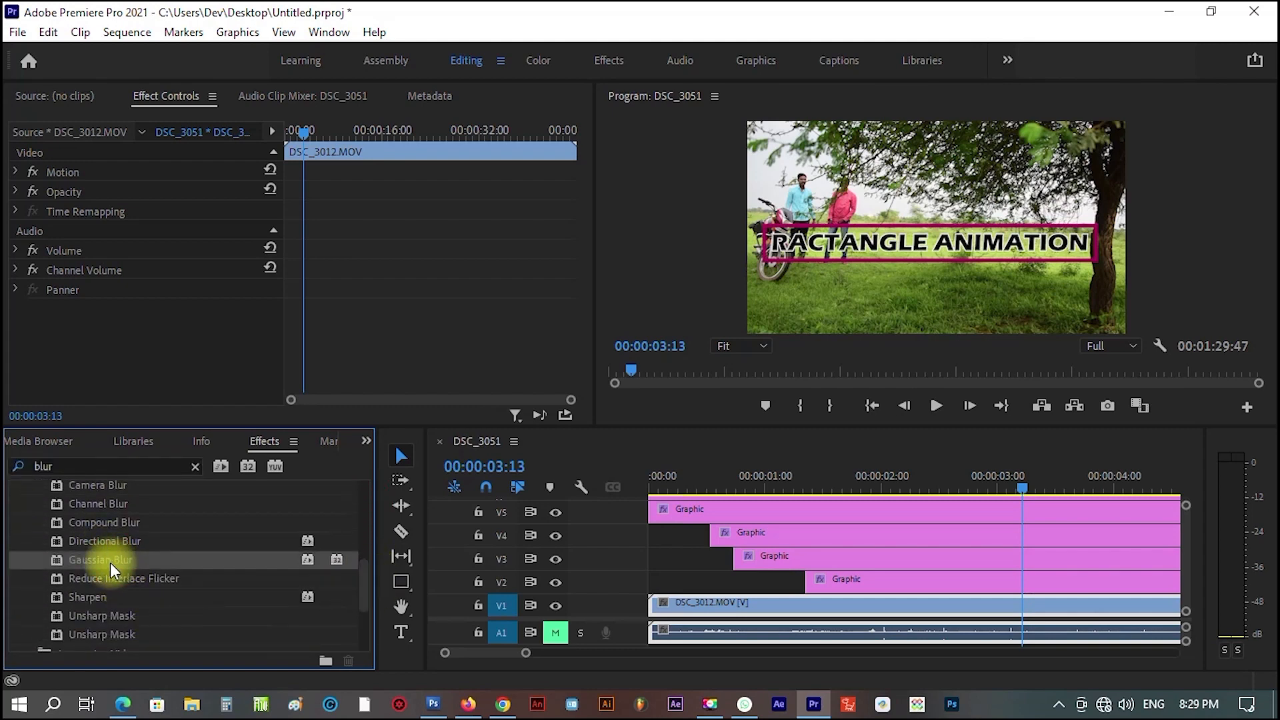
left_click_drag(109, 562, 694, 605)
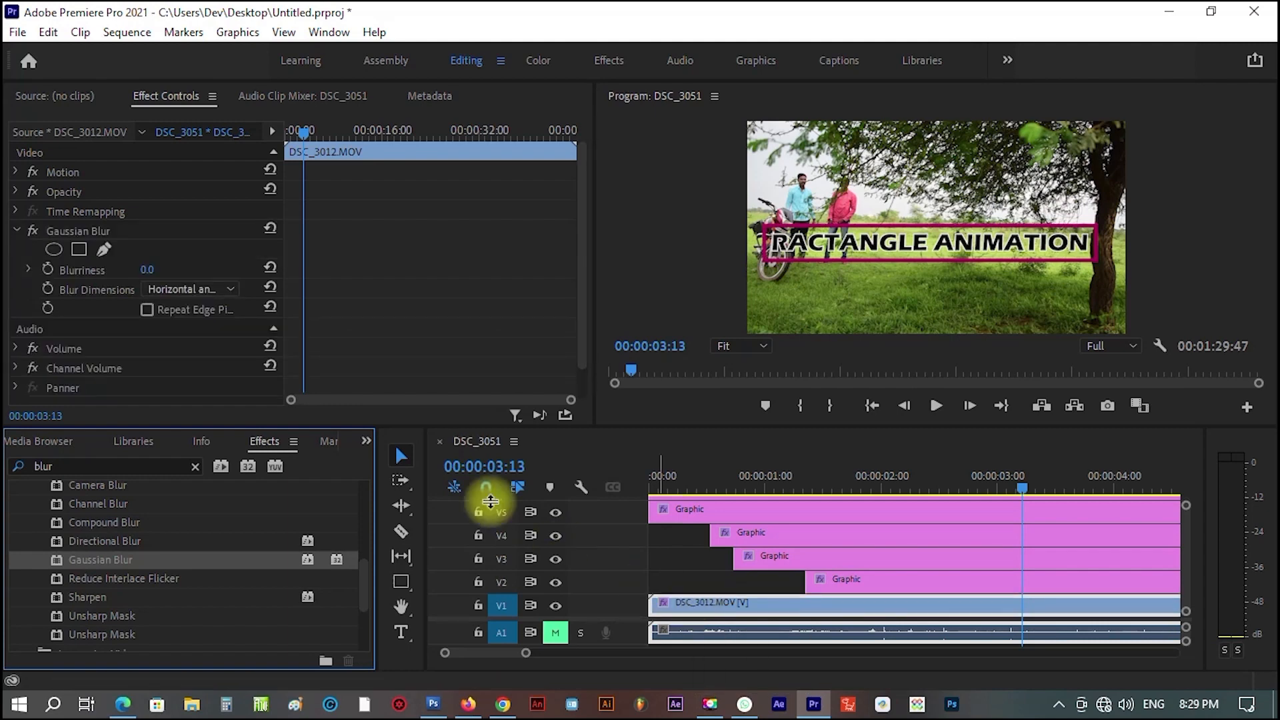
Try a Gaussian Blur Blurriness of 36 on the background clip and return it to 0.
left_click(29, 271)
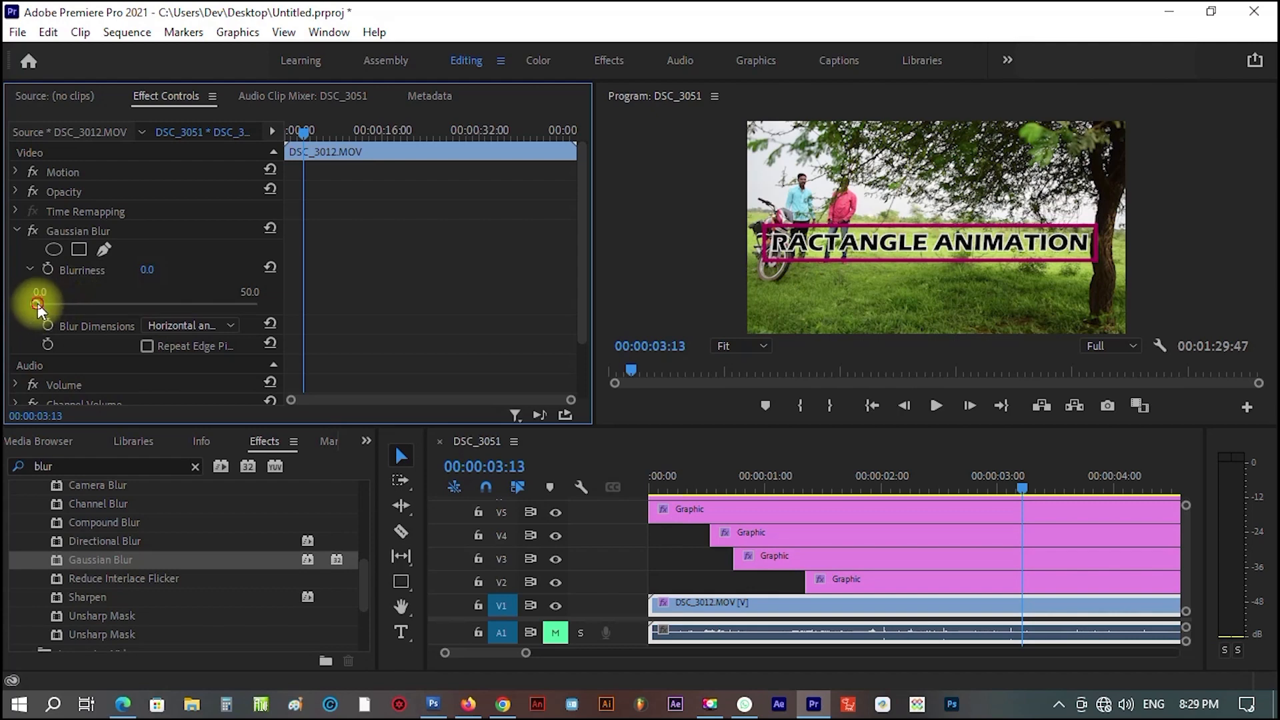
left_click_drag(37, 303, 182, 306)
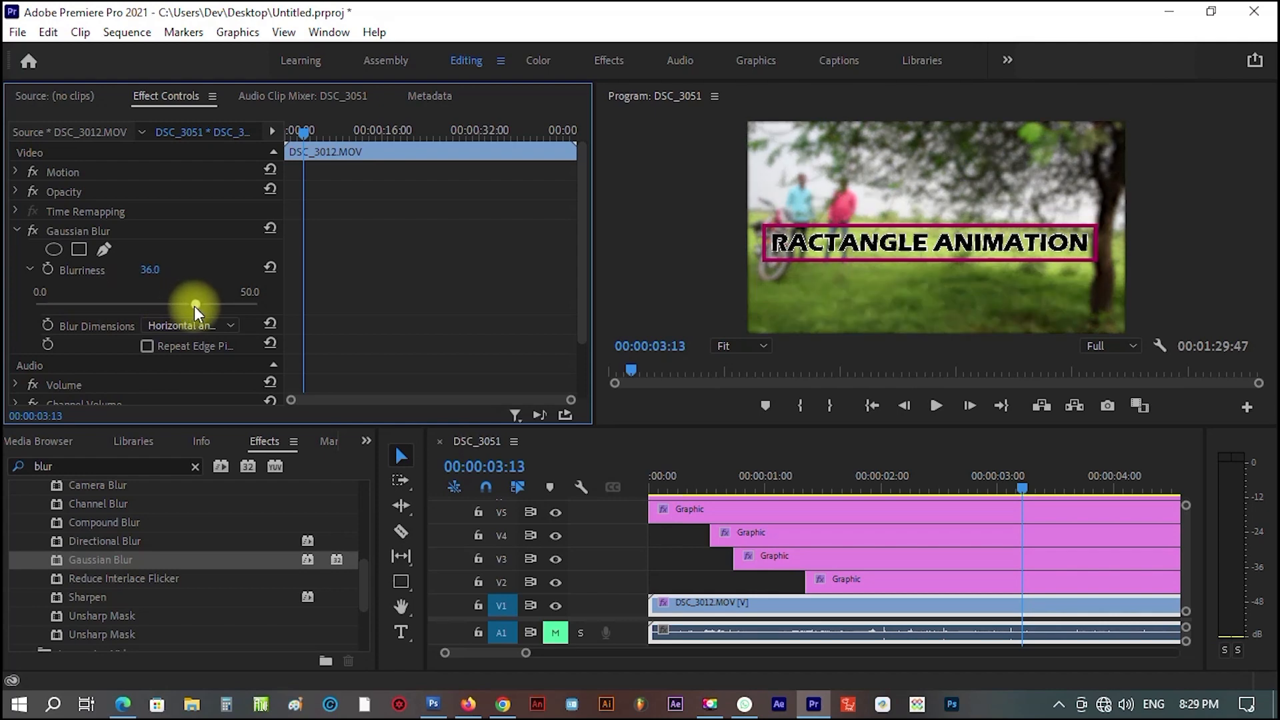
left_click_drag(194, 306, 17, 304)
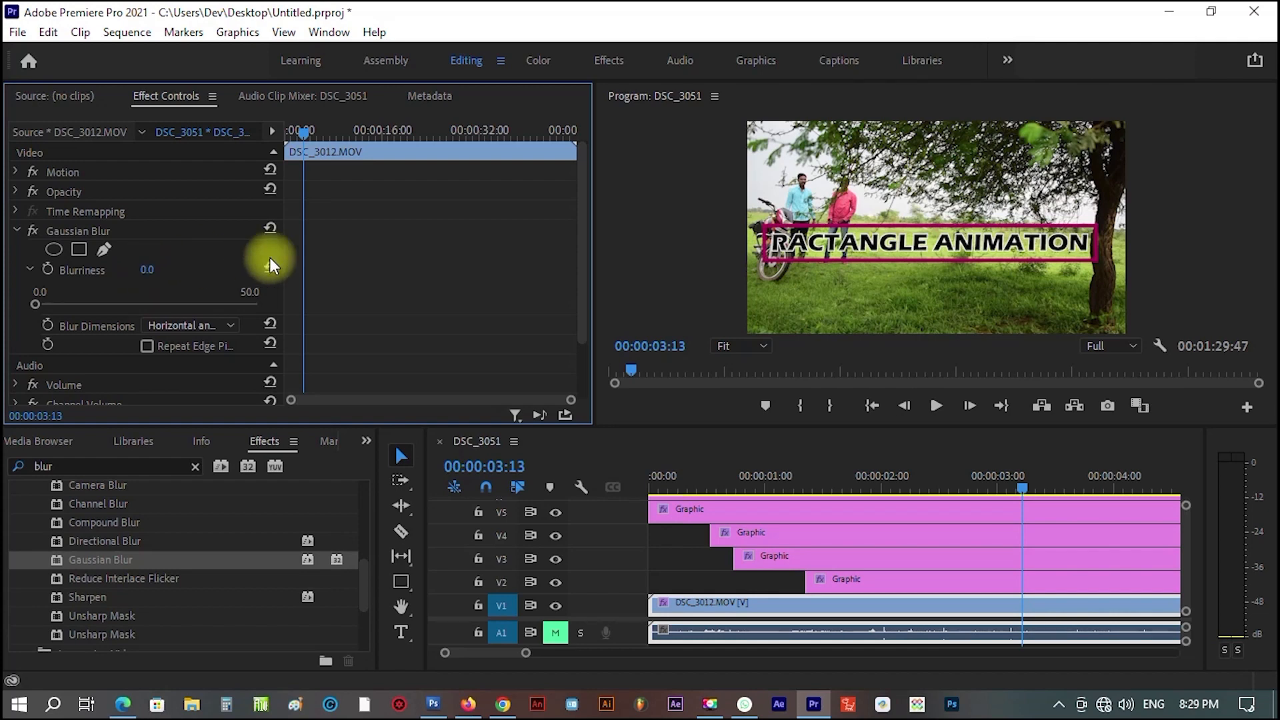
Turn on Blurriness keyframing for the background clip at 00:00:03:13, keeping the value at 0.
left_click(46, 268)
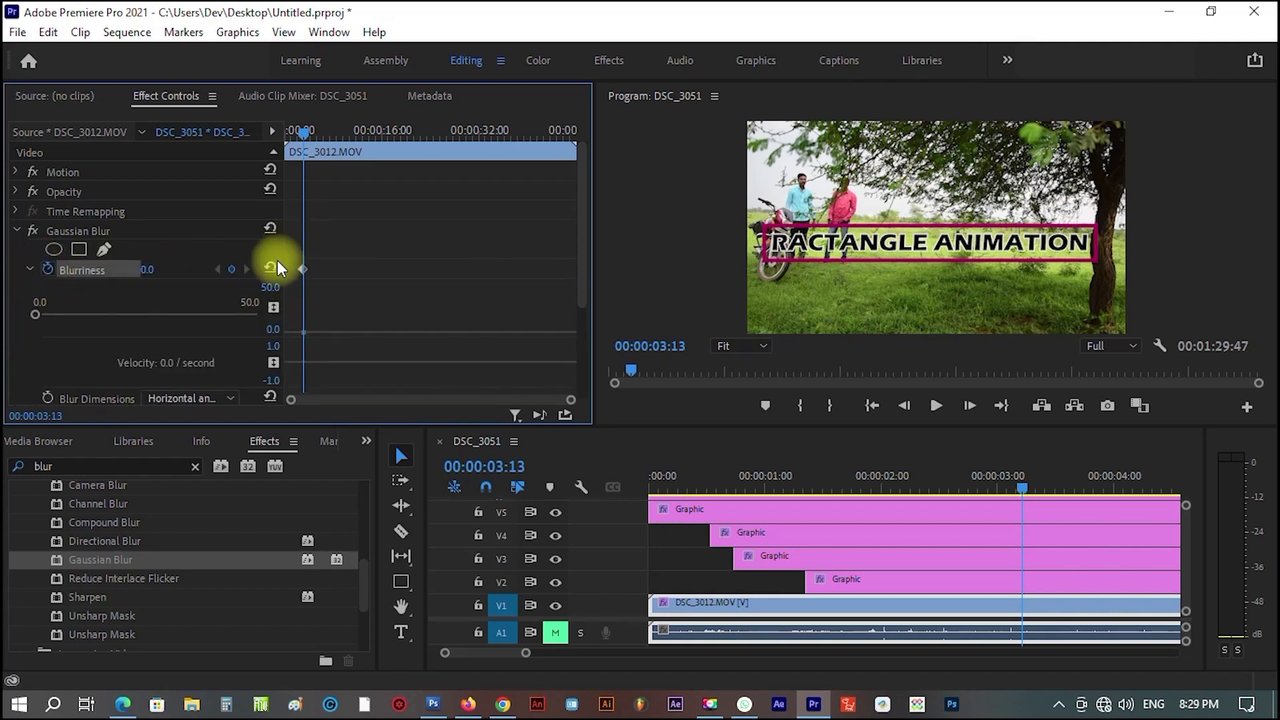
left_click(46, 313)
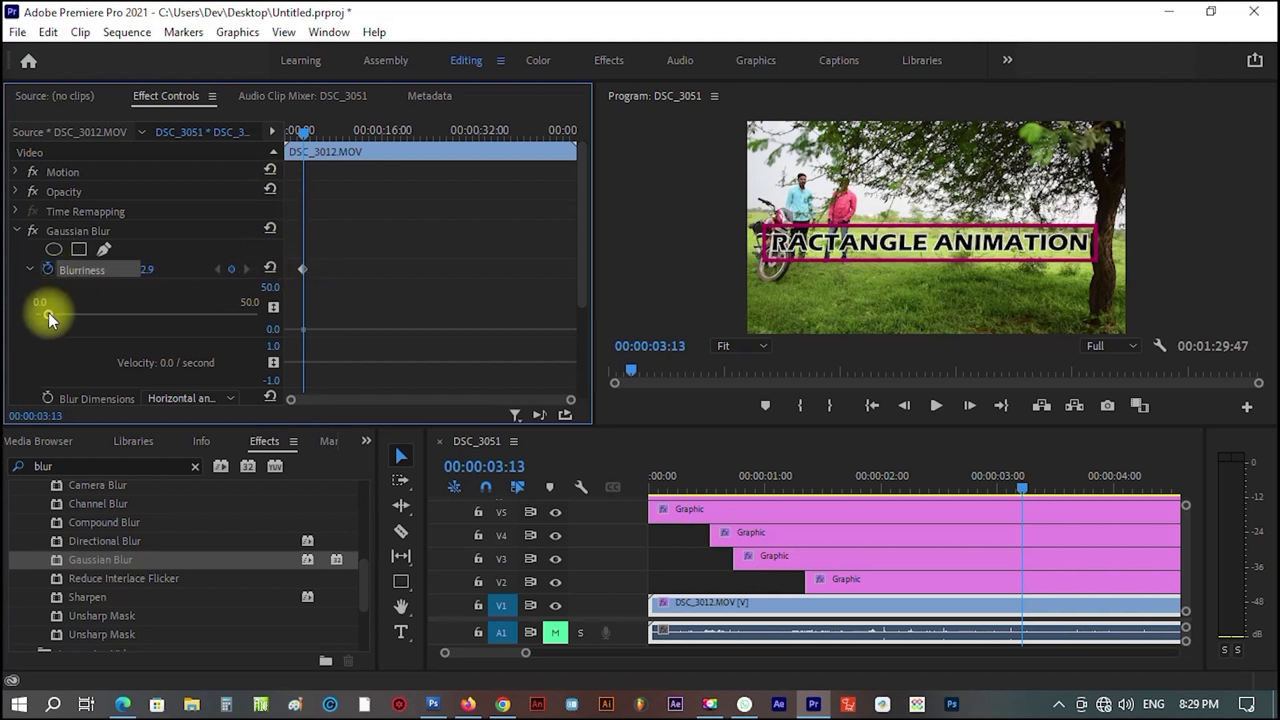
left_click_drag(48, 314, 23, 314)
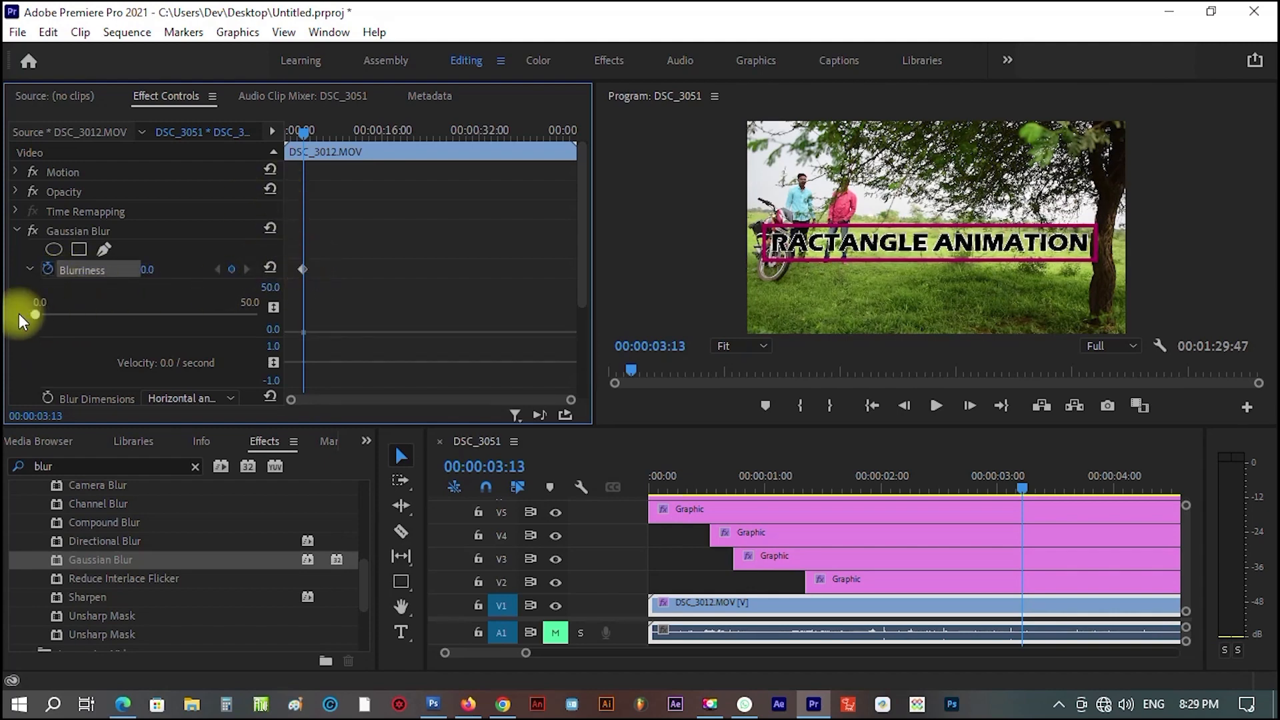
mouse_move(35, 315)
left_mouse_down()
mouse_move(133, 307)
mouse_move(9, 313)
left_mouse_up()
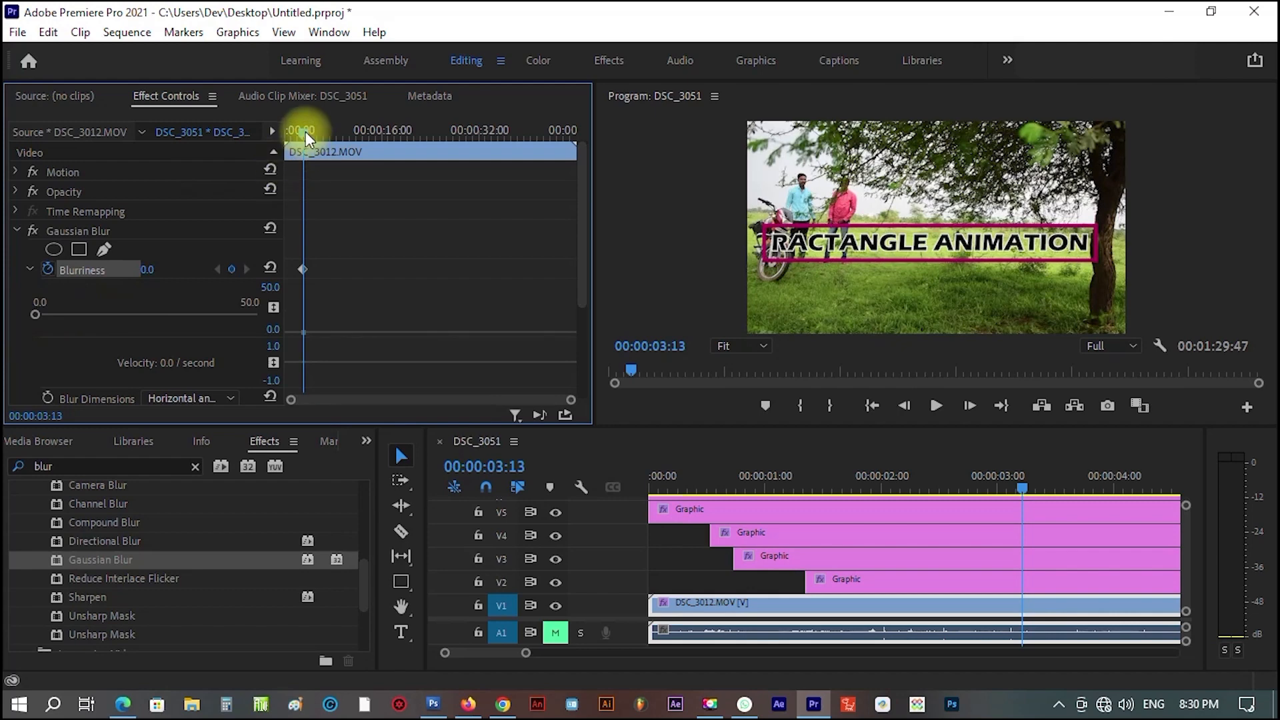
Add a Blurriness keyframe of 50 at 00:00:00:31 and delete the keyframe at 00:00:03:13.
left_click_drag(305, 130, 234, 136)
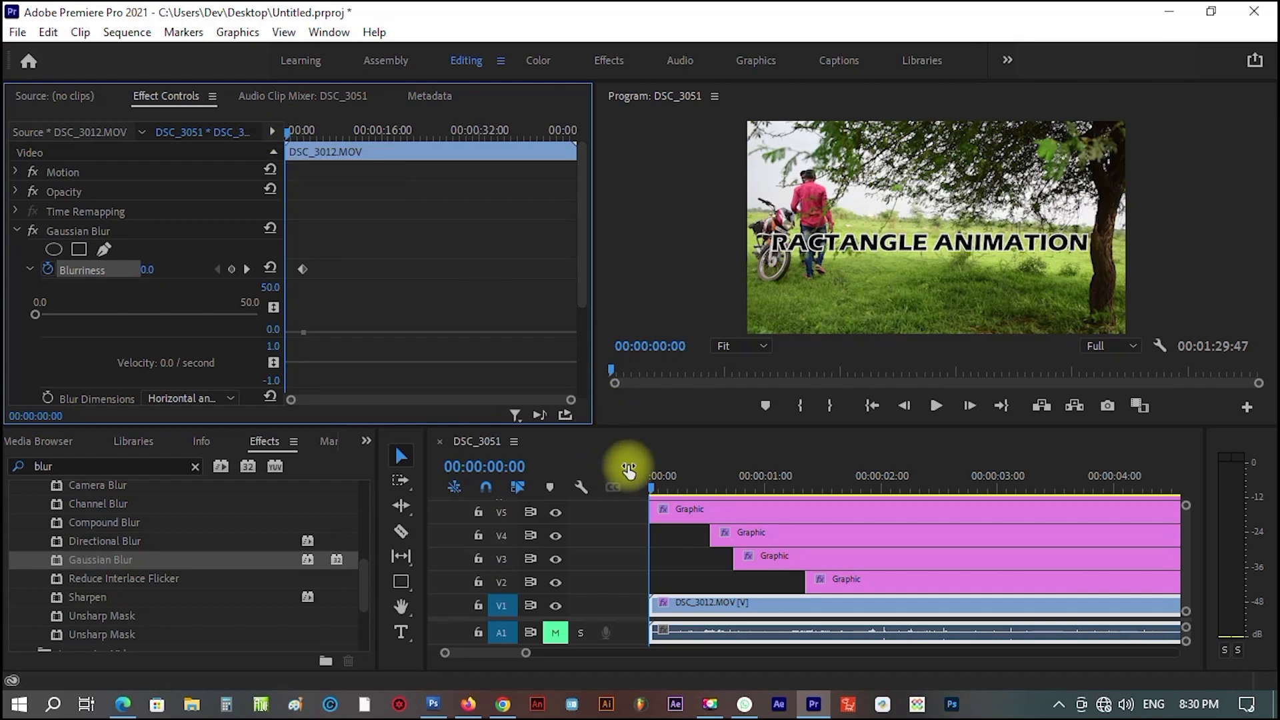
left_click(658, 487)
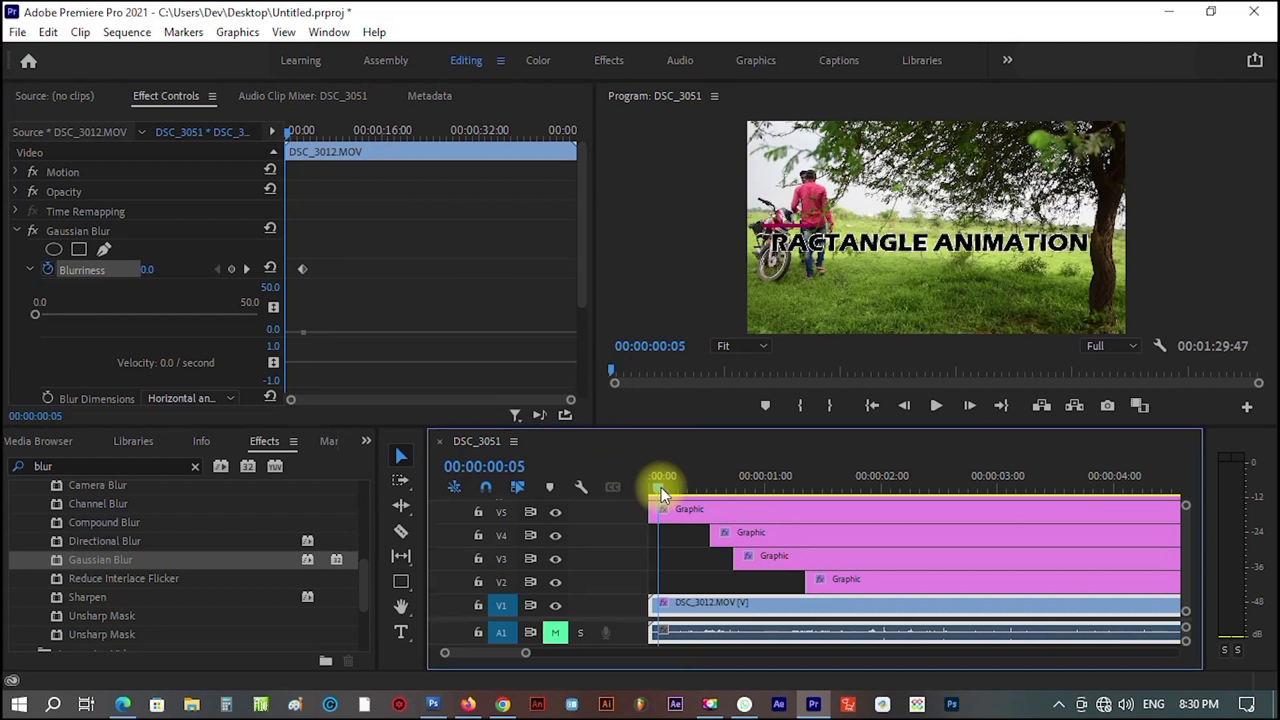
left_click_drag(661, 487, 710, 483)
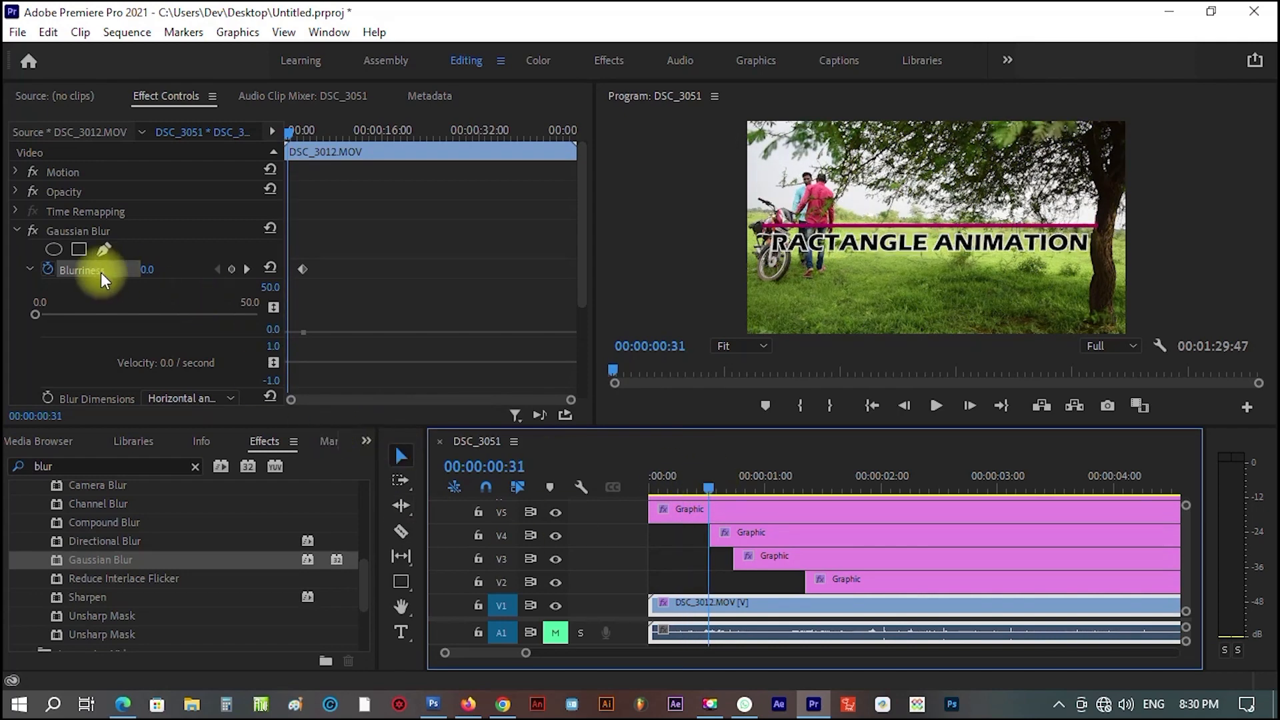
left_click_drag(36, 315, 258, 324)
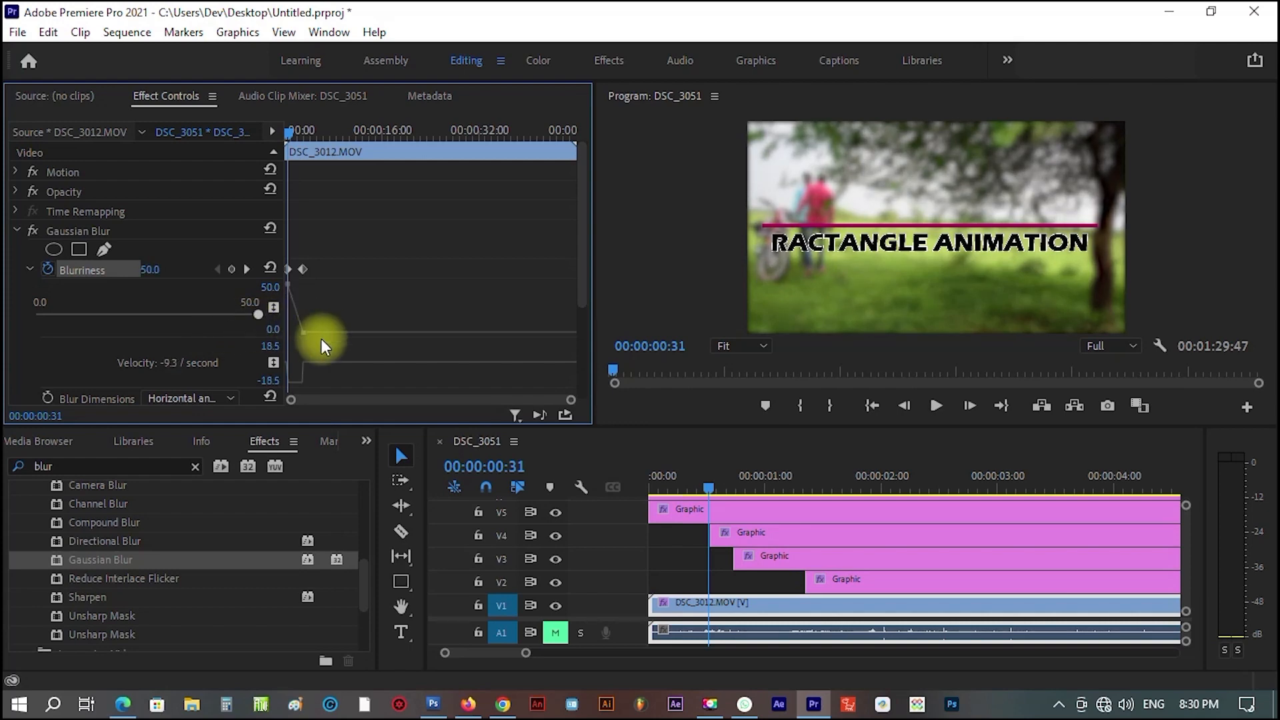
left_click(303, 270)
key("Delete")
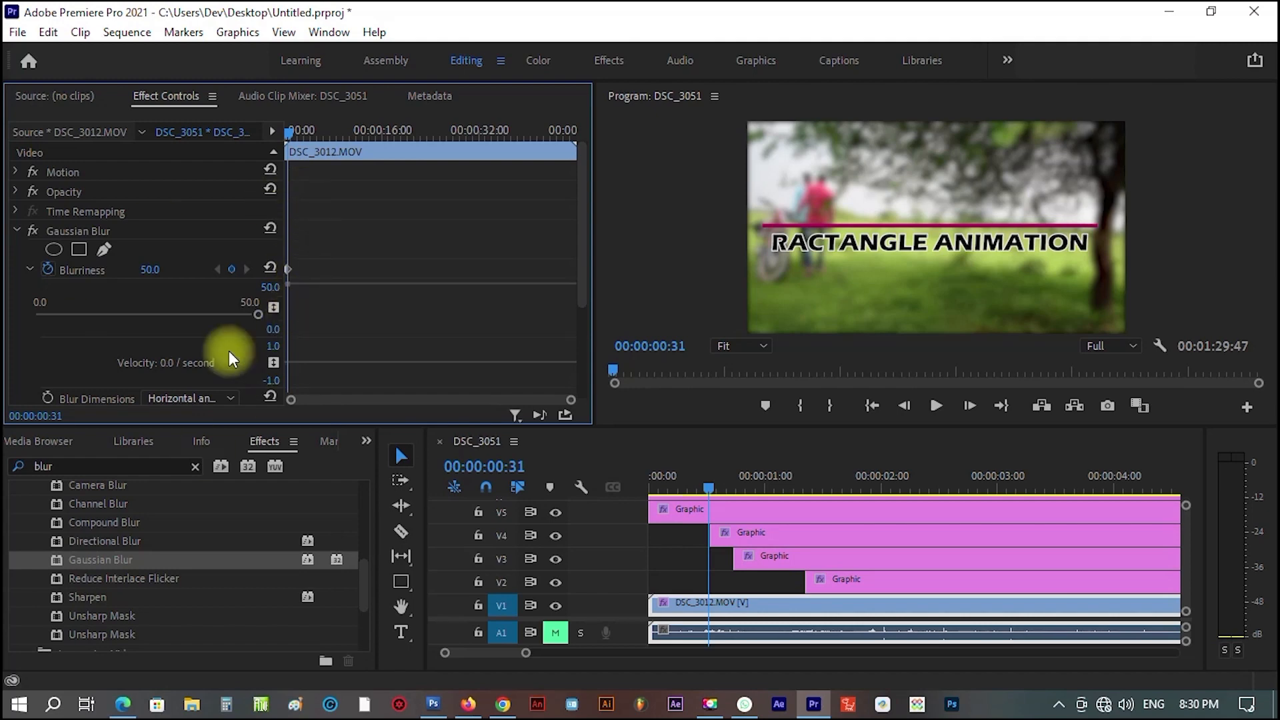
Set a Blurriness keyframe of 0 at the very start of the background clip.
left_click_drag(350, 129, 286, 180)
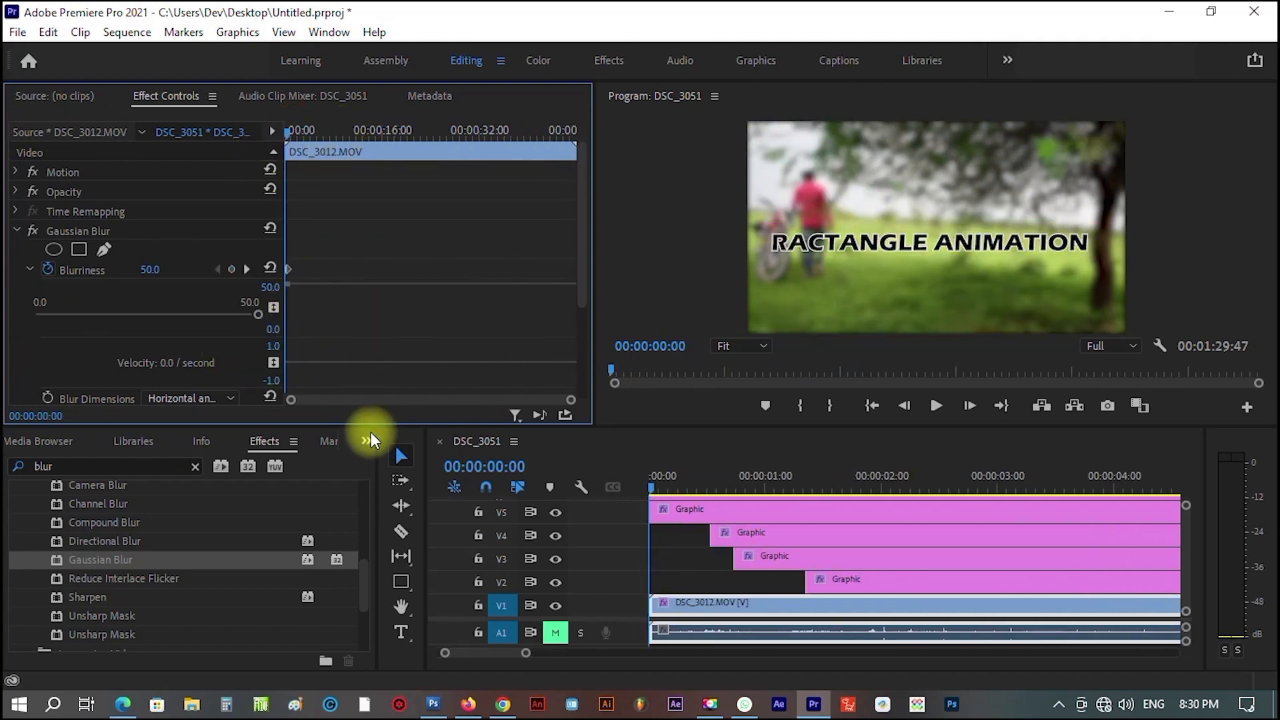
left_click_drag(654, 490, 621, 502)
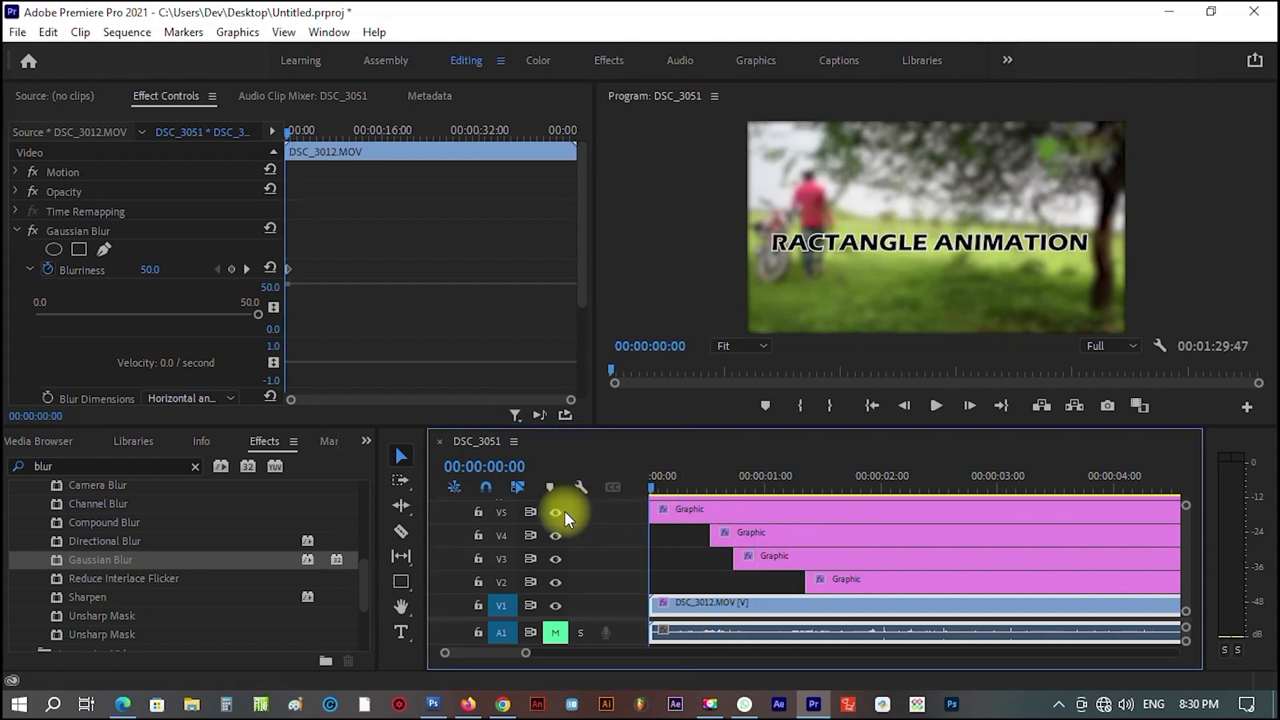
key("space")
left_click(290, 130)
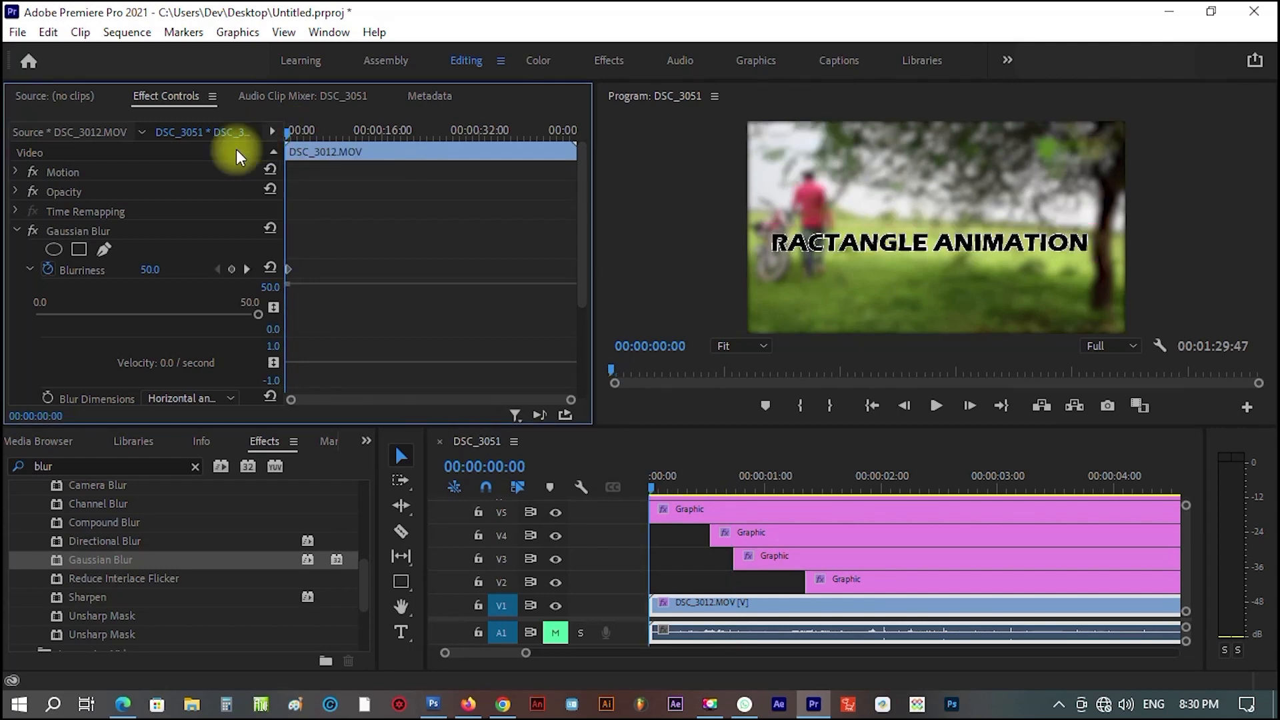
left_click_drag(258, 315, 9, 314)
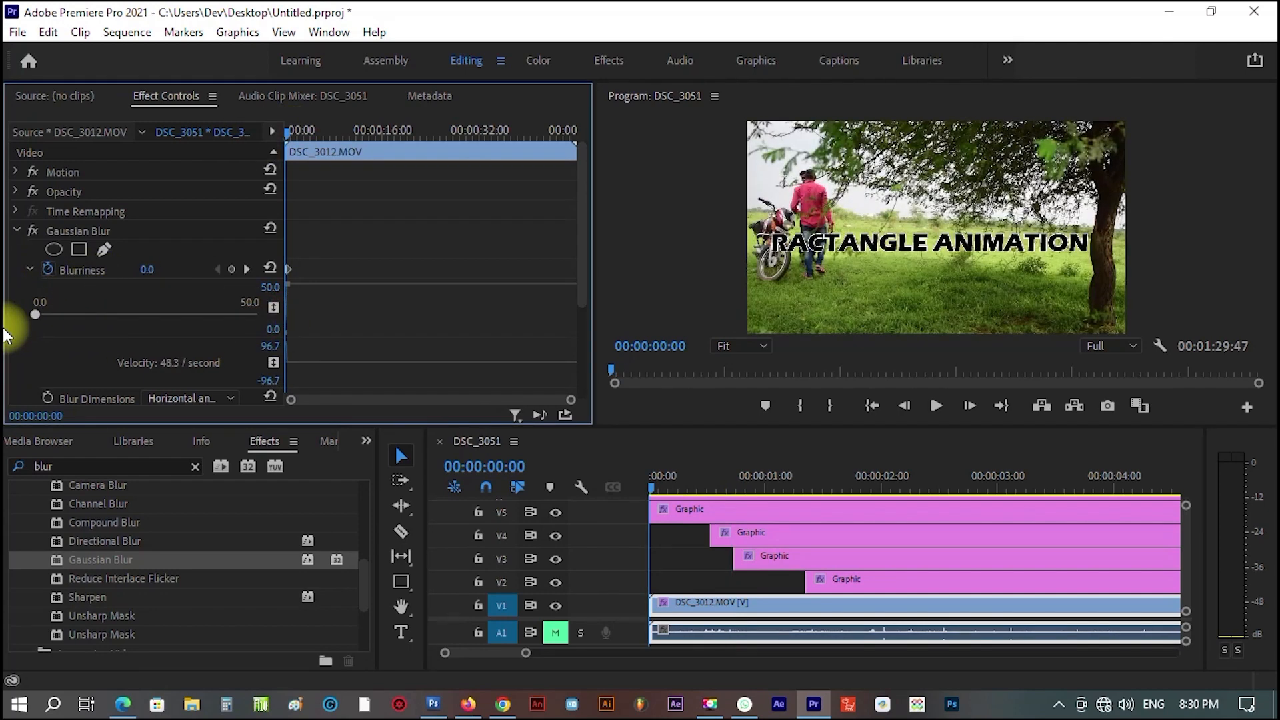
Play the sequence from the start to check the background blur together with the line reveals.
left_click_drag(288, 135, 276, 134)
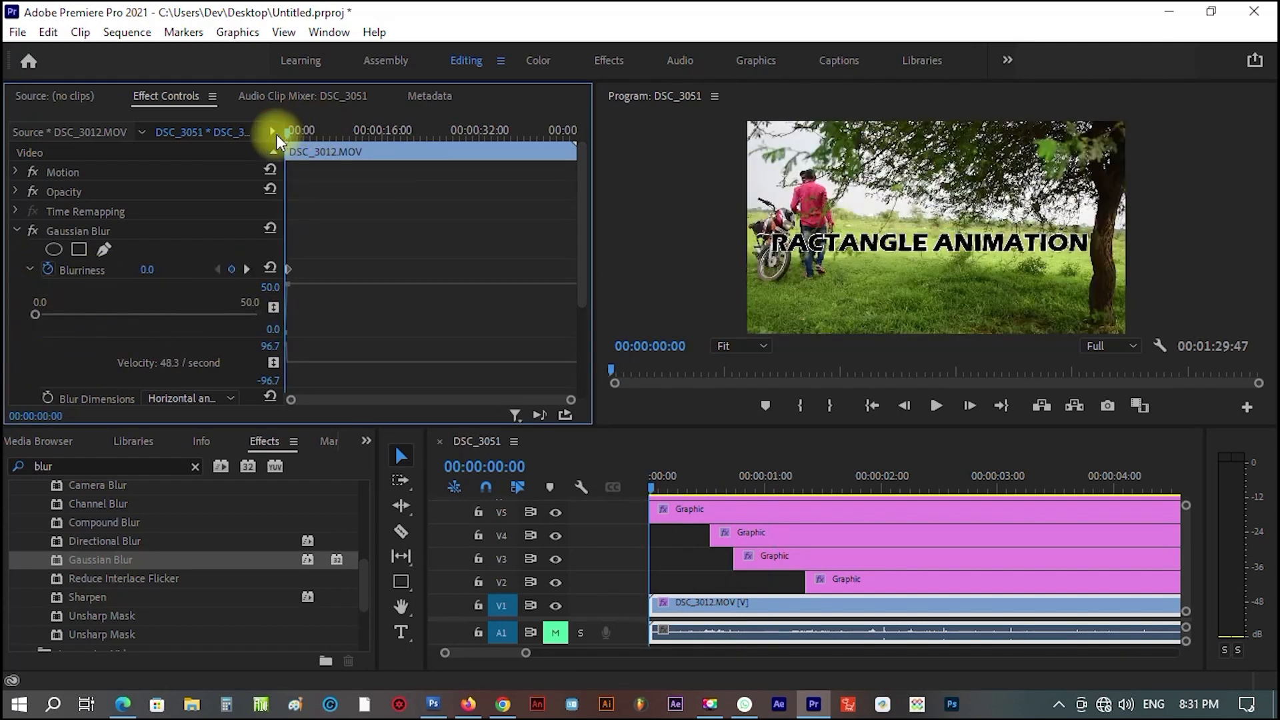
key("space")
key("space")
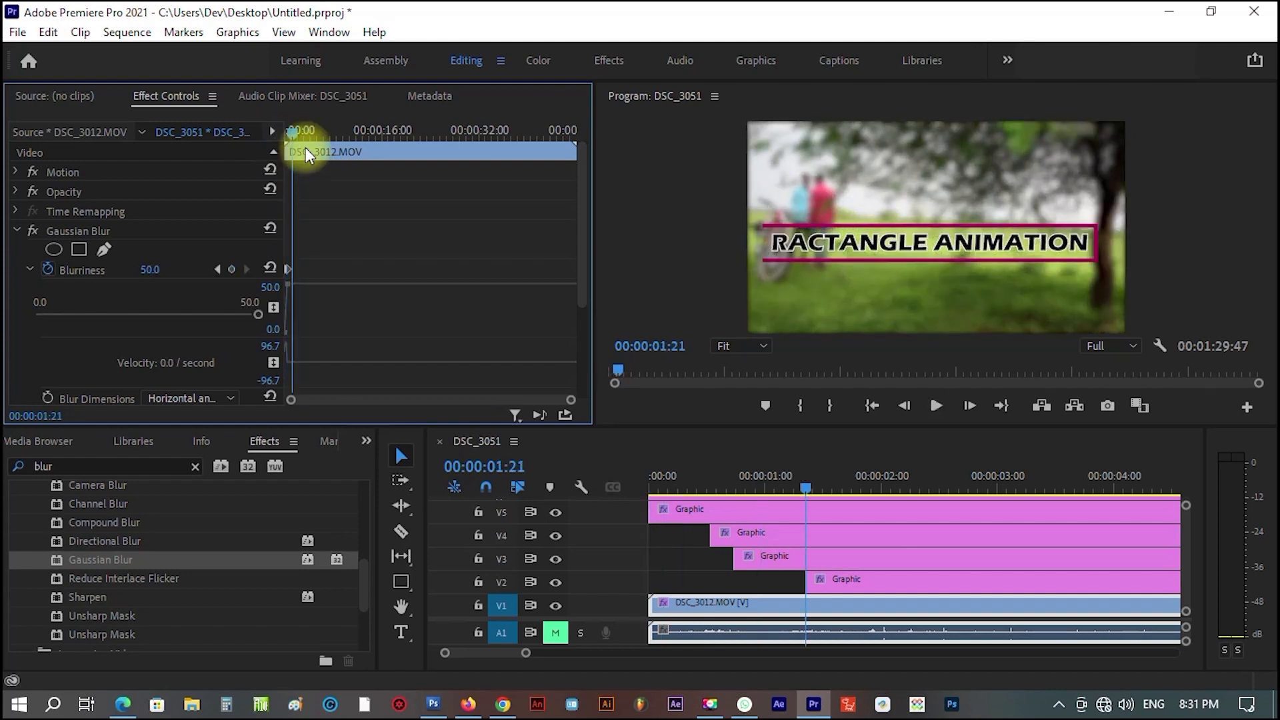
left_click_drag(815, 491, 583, 482)
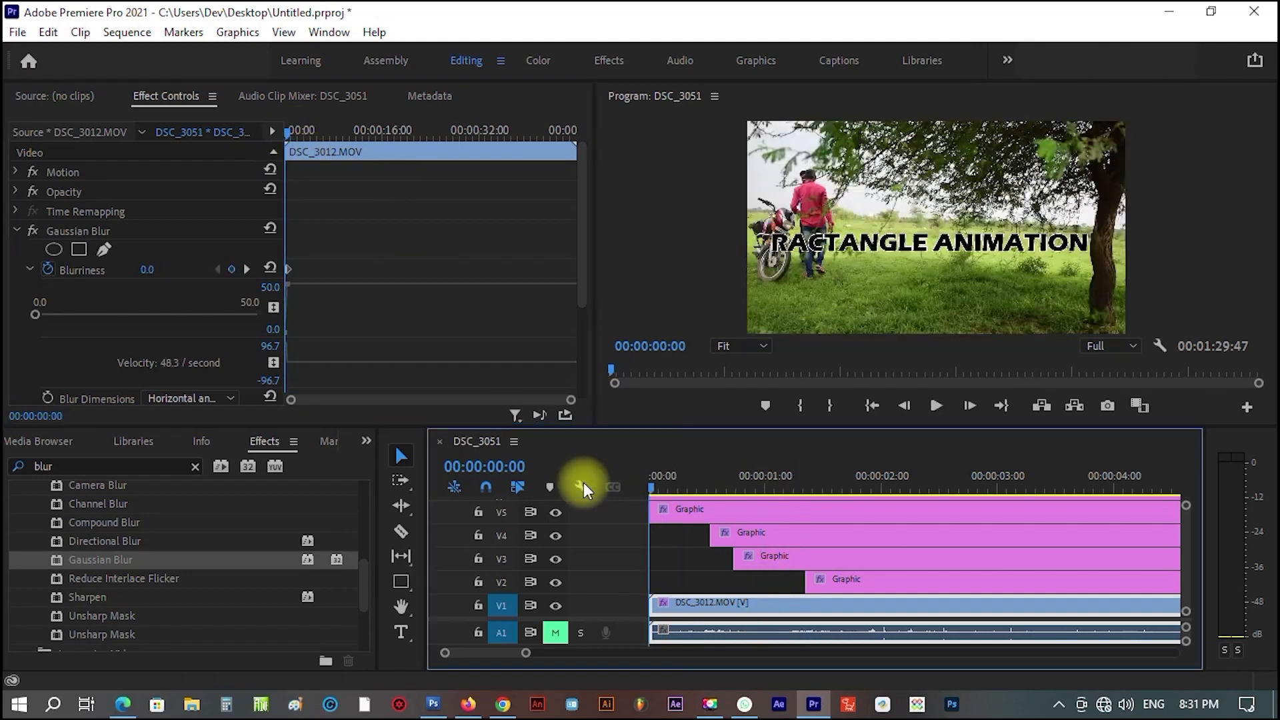
key("space")
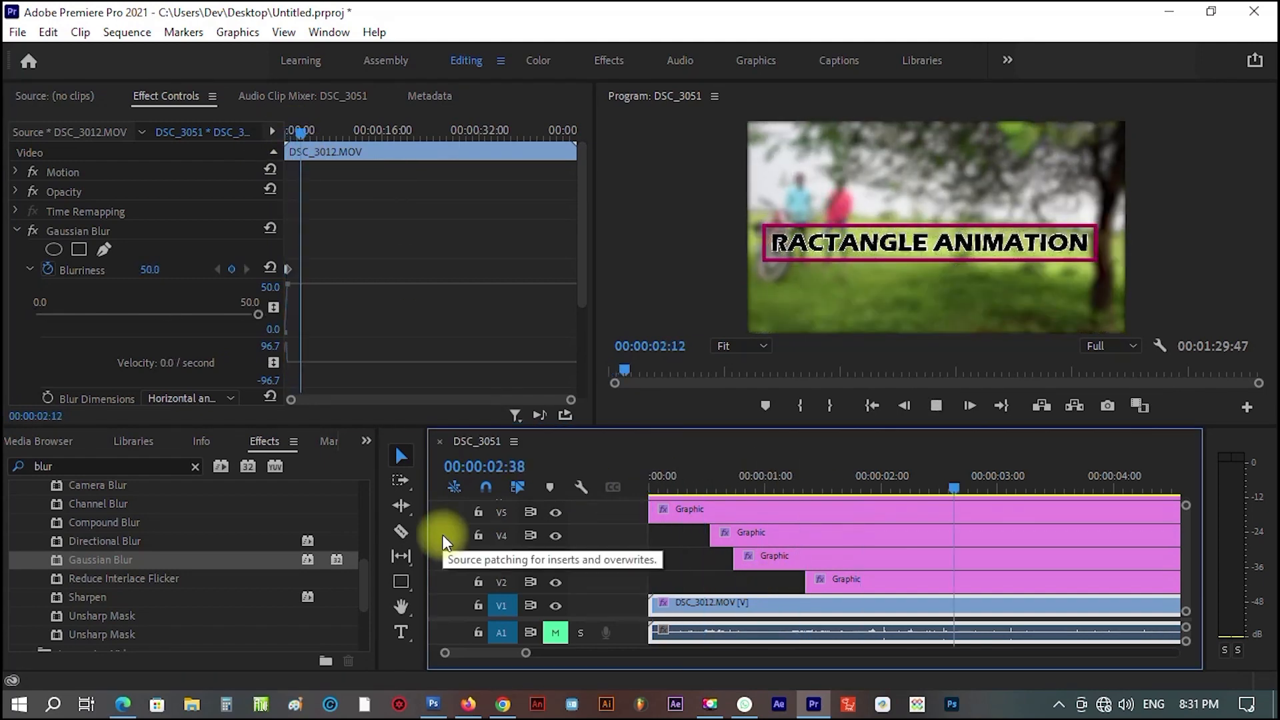
key("space")
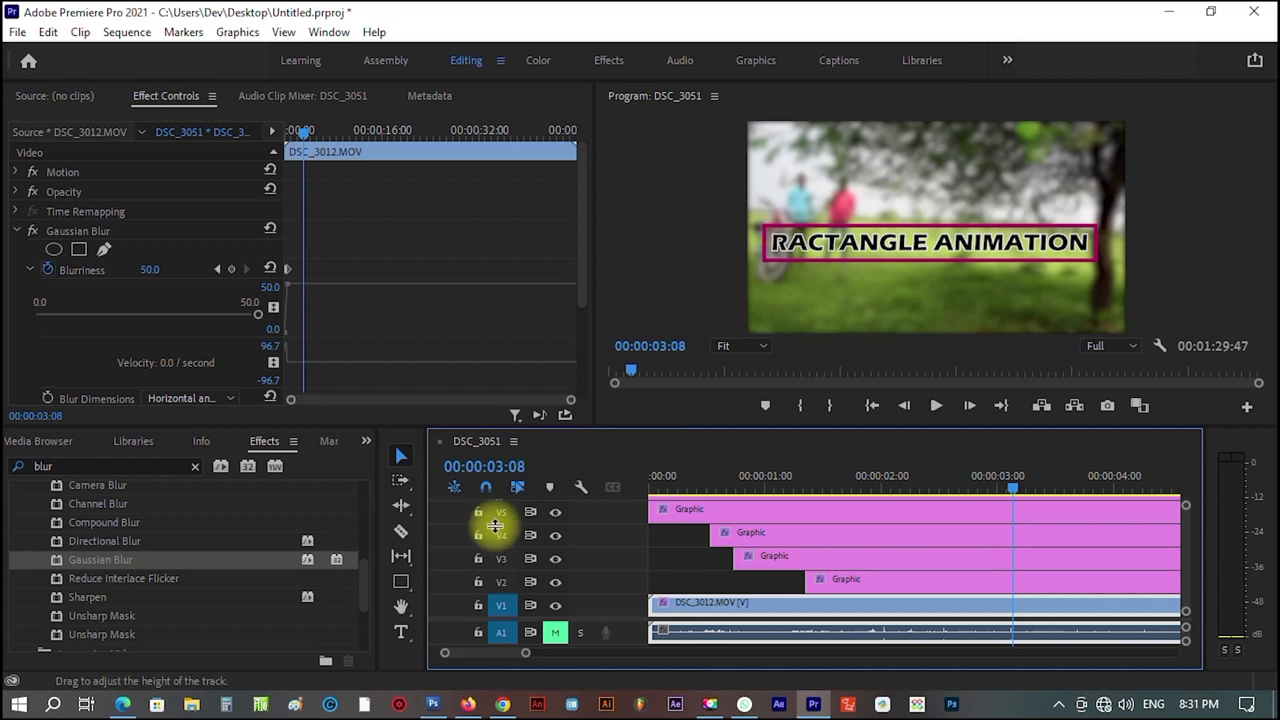
Change the fill colour of the RACTANGLE ANIMATION title text to white (FFFFFF).
left_click(894, 248)
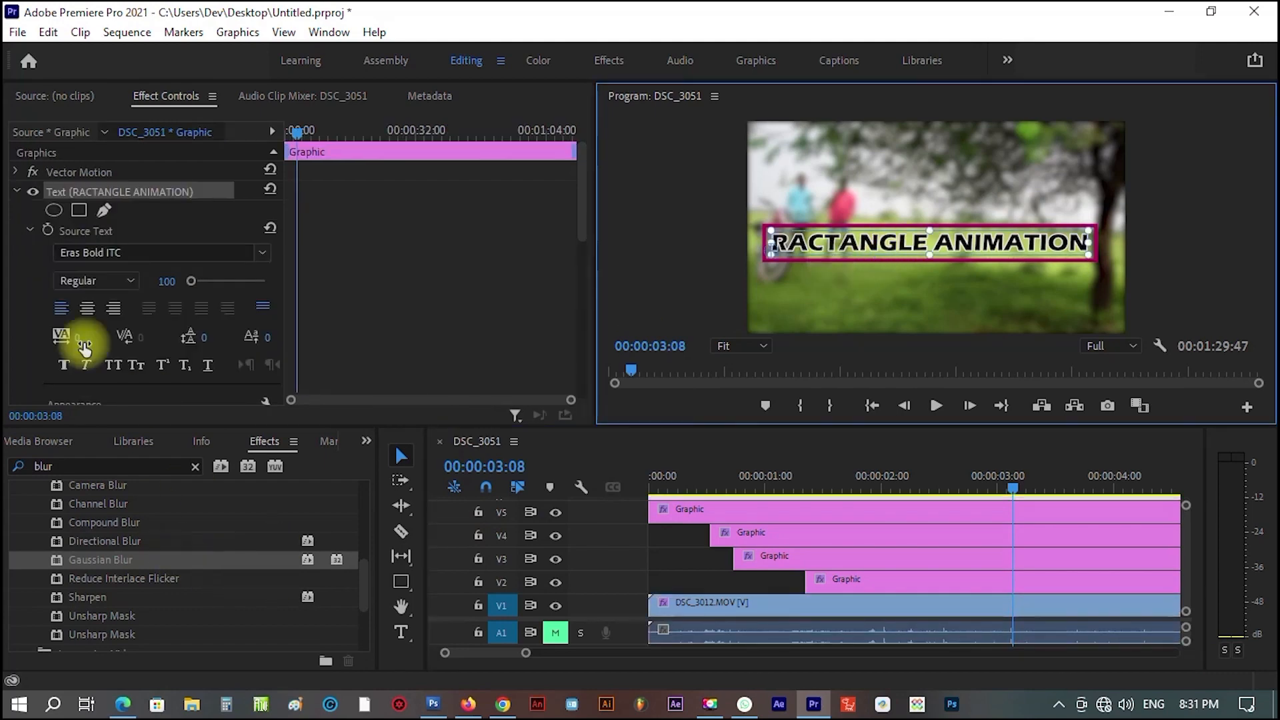
left_click(16, 190)
left_click(16, 191)
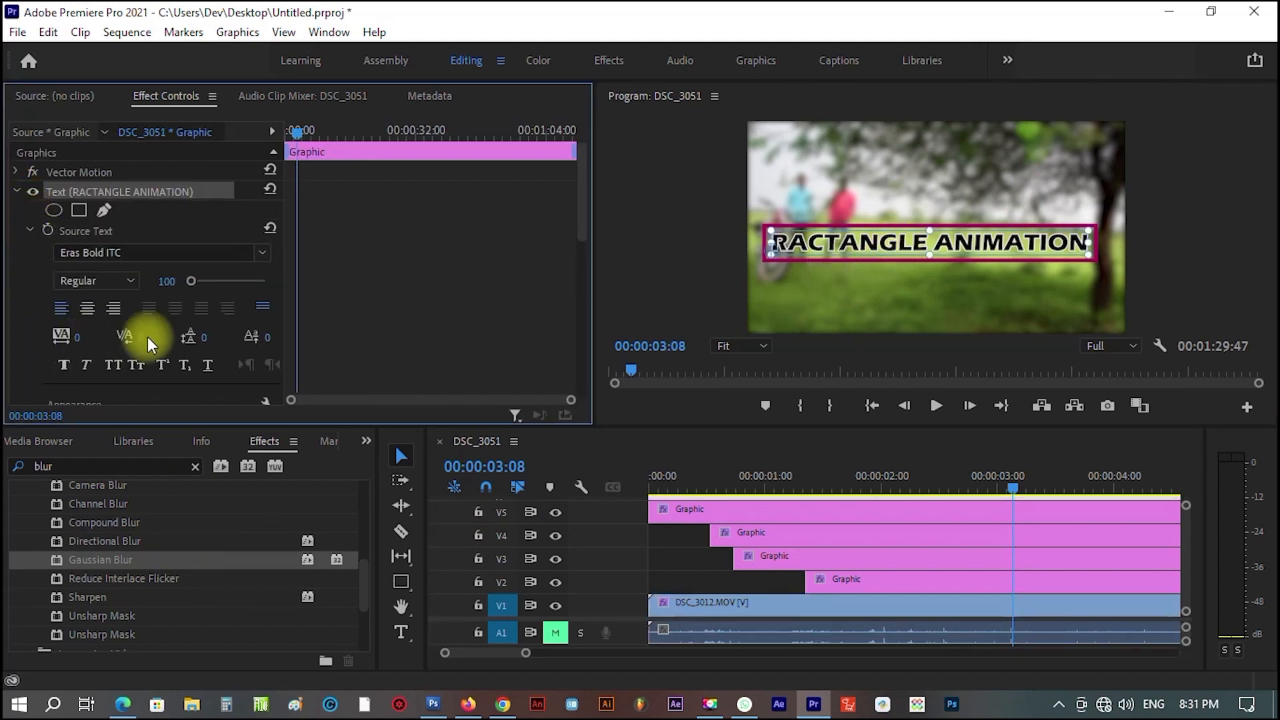
scroll(143, 340, "down", 3)
left_click(92, 338)
left_click_drag(123, 337, 107, 431)
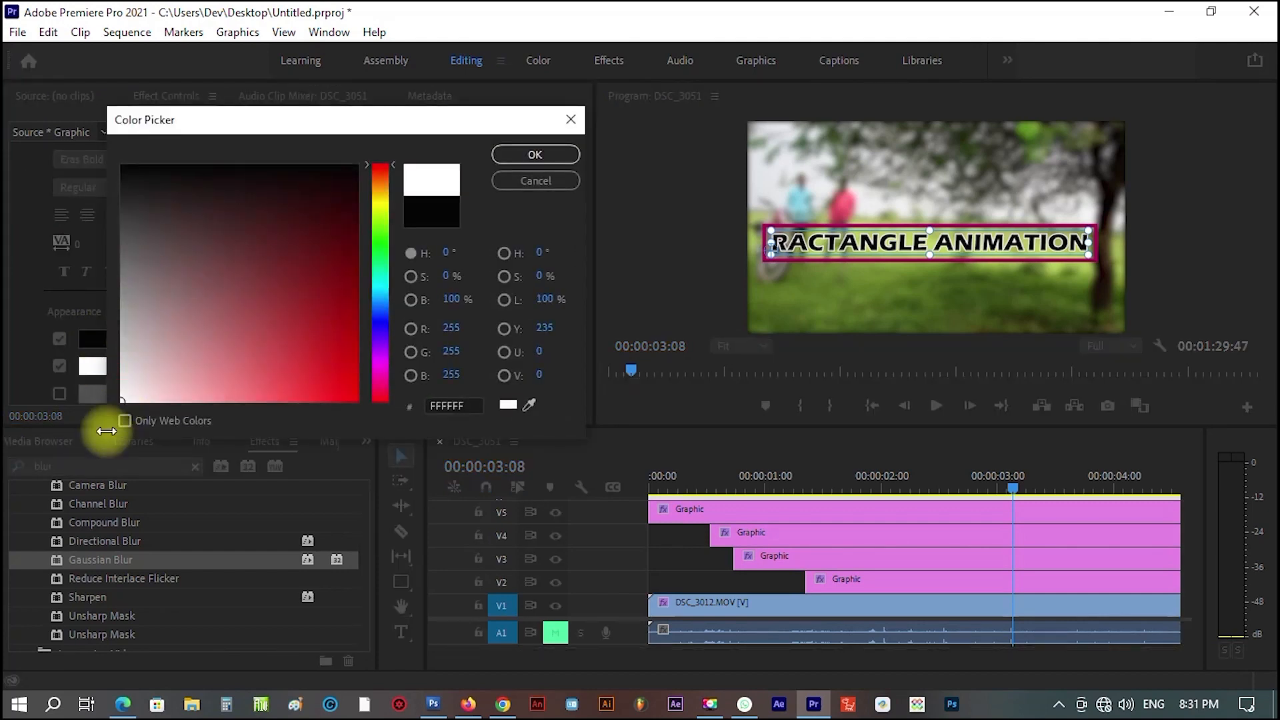
left_click(524, 154)
Change the title text's stroke colour to black, keeping the stroke turned on, and deselect the text.
left_click(58, 365)
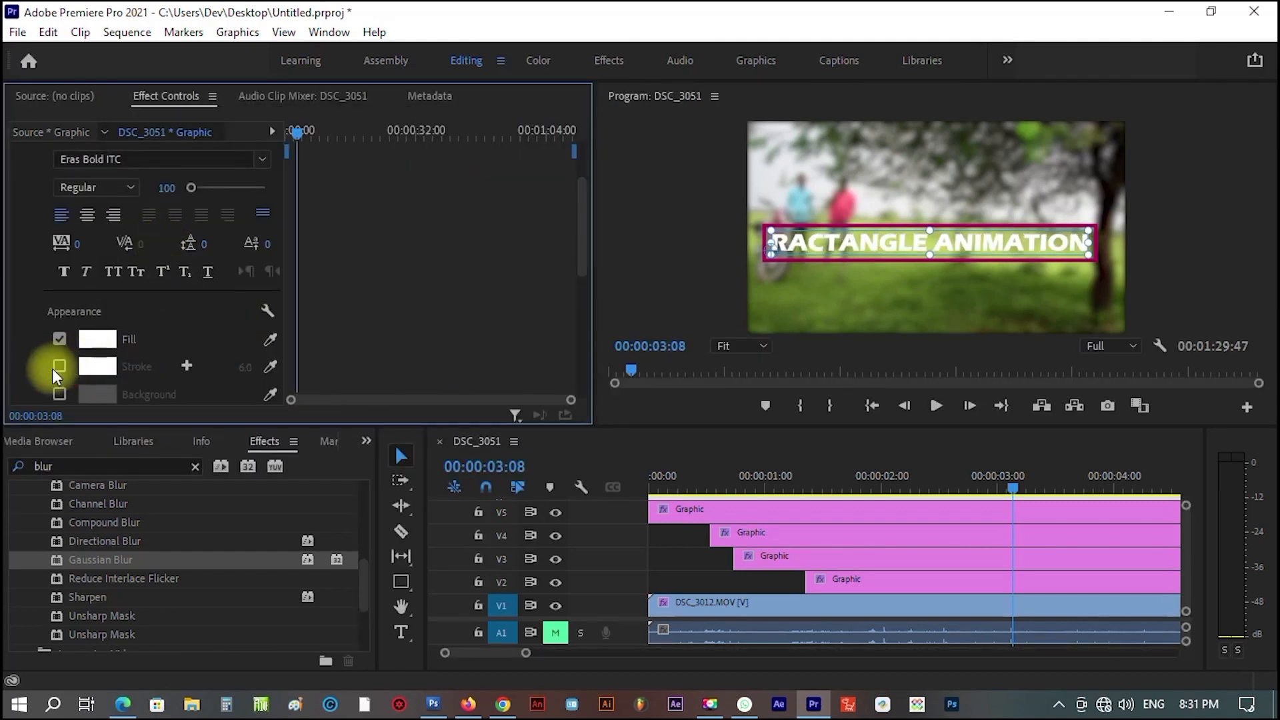
left_click(97, 369)
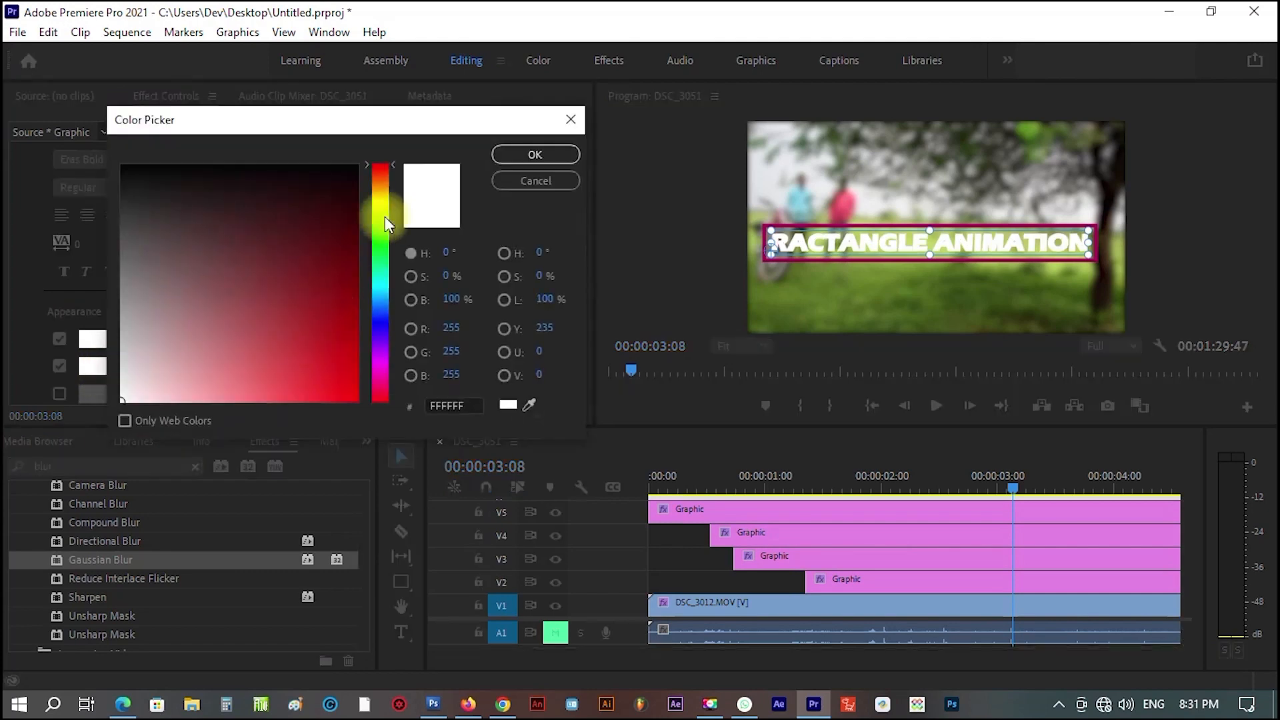
left_click_drag(325, 175, 363, 160)
left_click(520, 154)
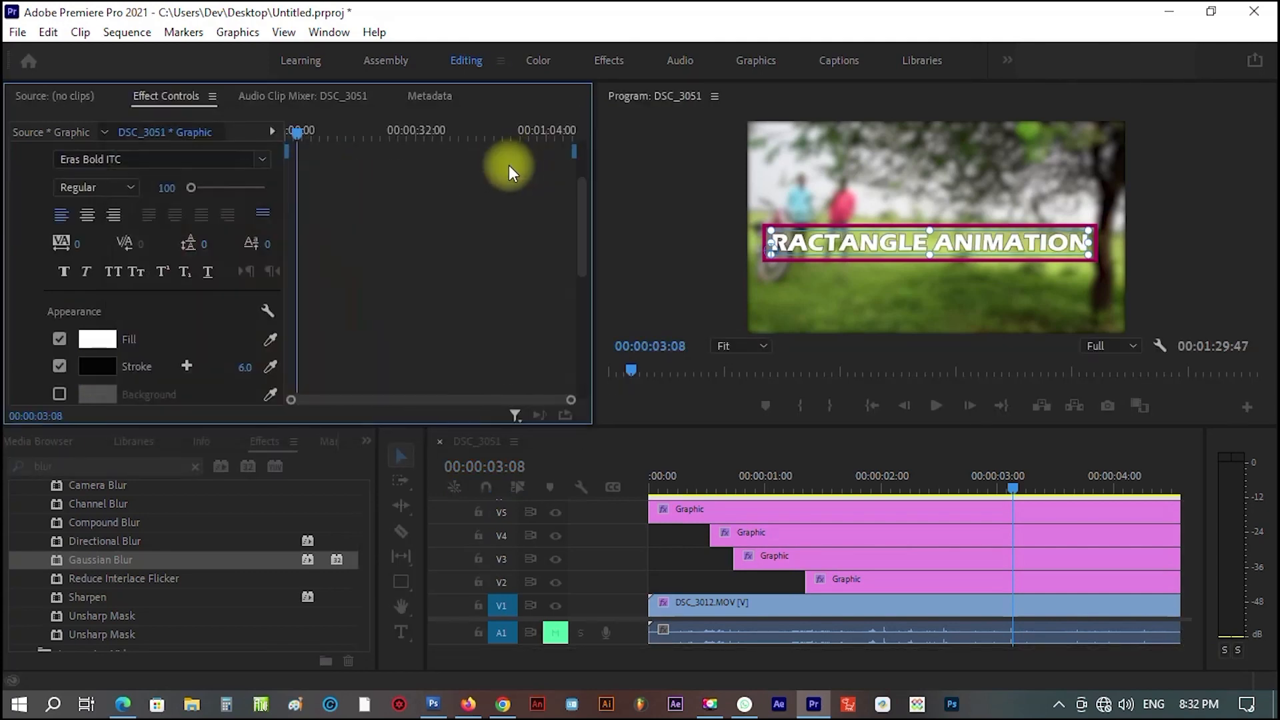
left_click(799, 310)
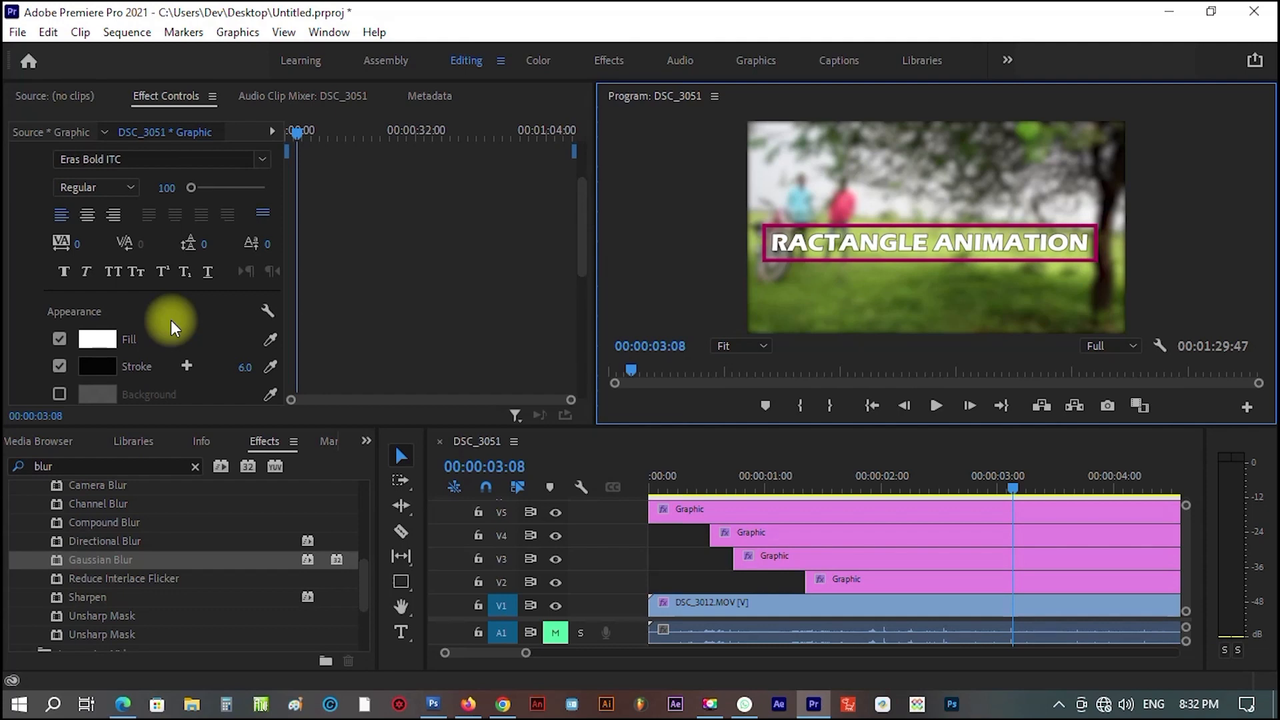
Select the RACTANGLE ANIMATION title clip on V6 and return the playhead to the start of the sequence.
left_click(917, 264)
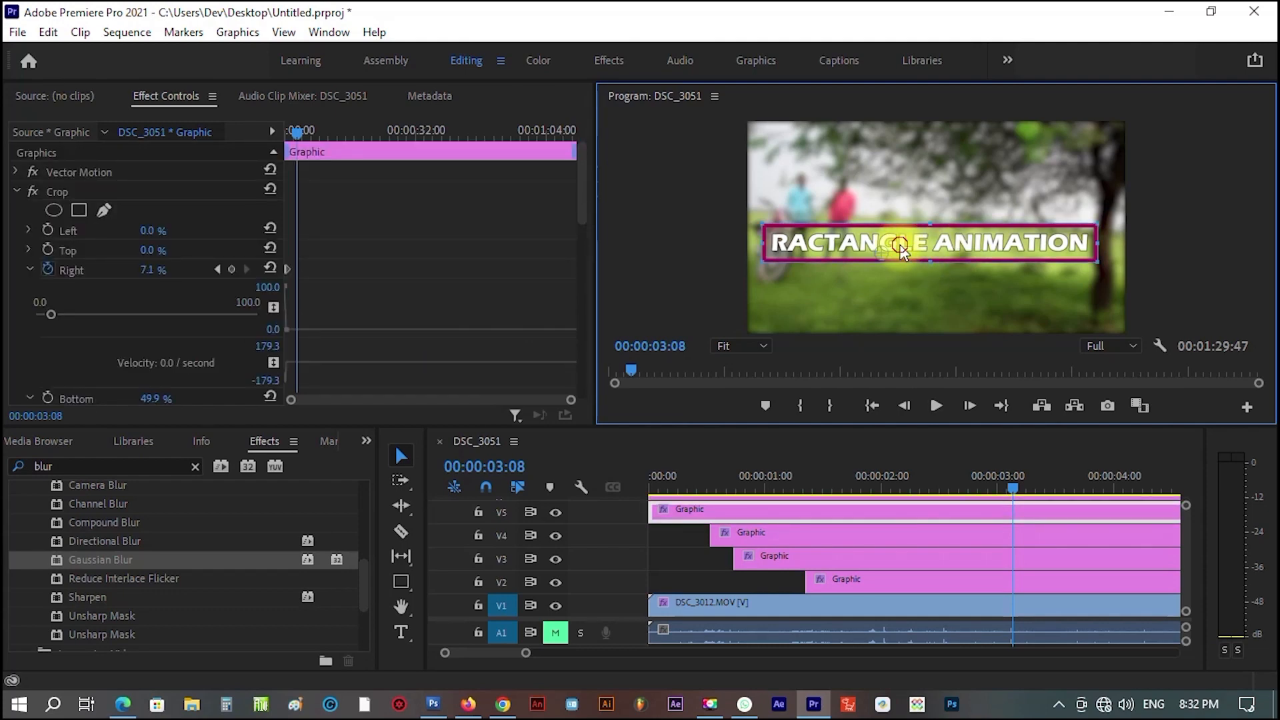
left_click(778, 543)
scroll(1189, 582, "up", 2)
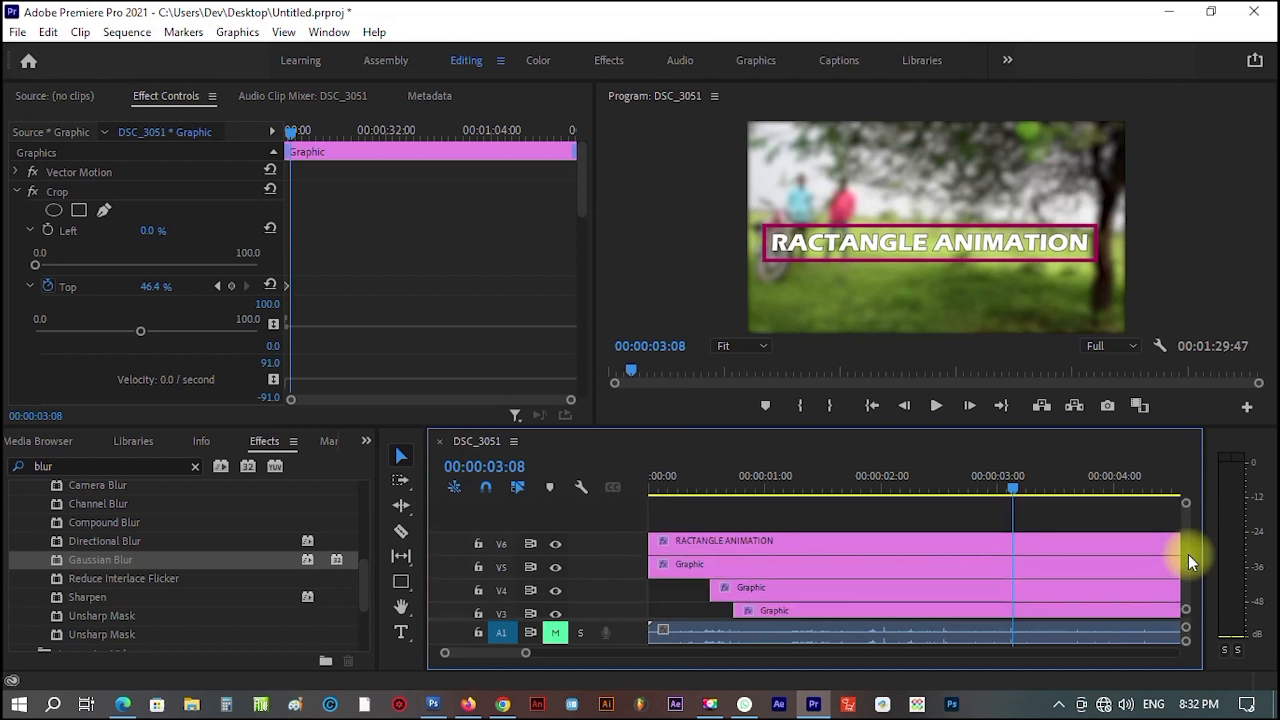
left_click(831, 542)
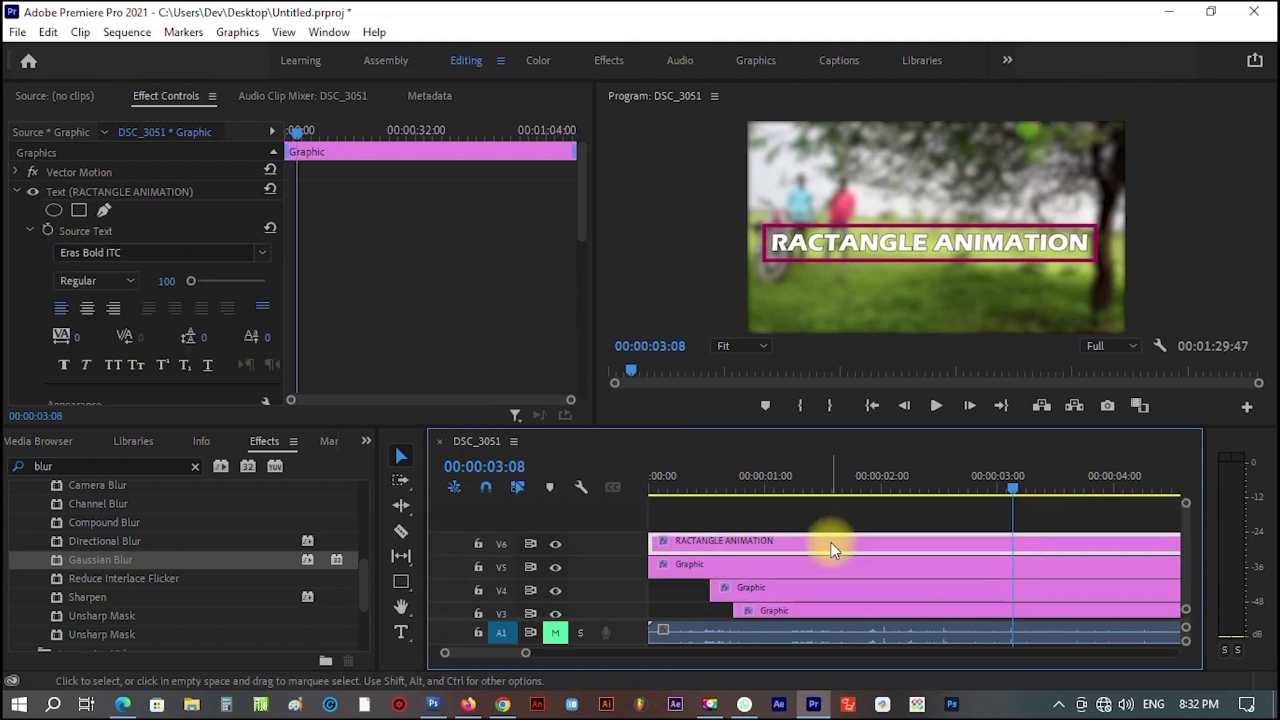
left_click(794, 241)
left_click_drag(297, 133, 270, 135)
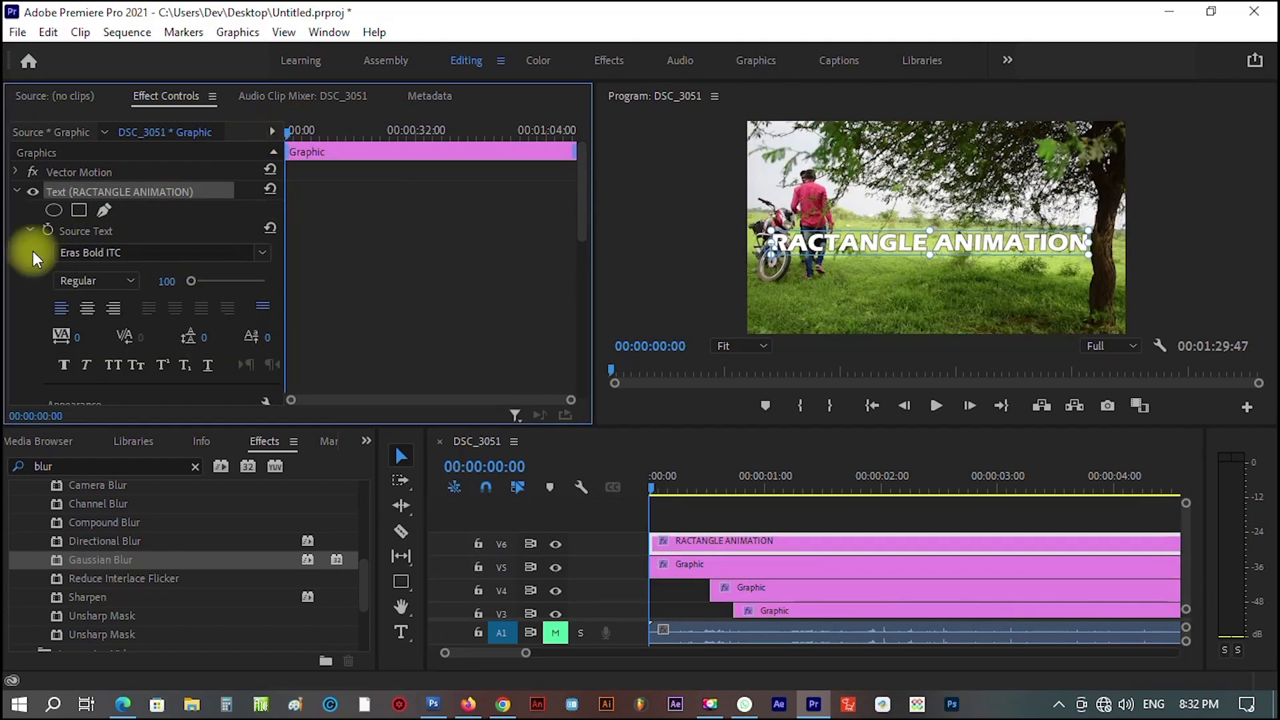
left_click_drag(652, 490, 642, 491)
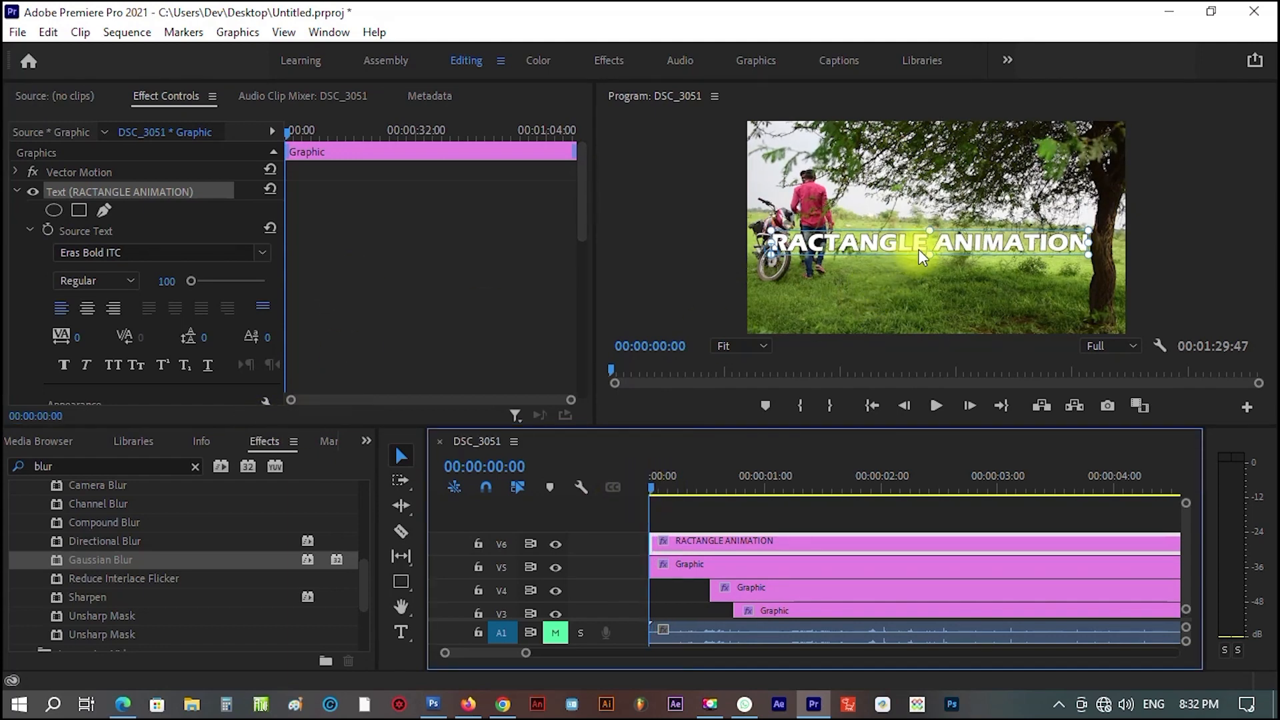
Try moving the title text below the outline and keyframing its Position at the start of the clip.
left_click(768, 490)
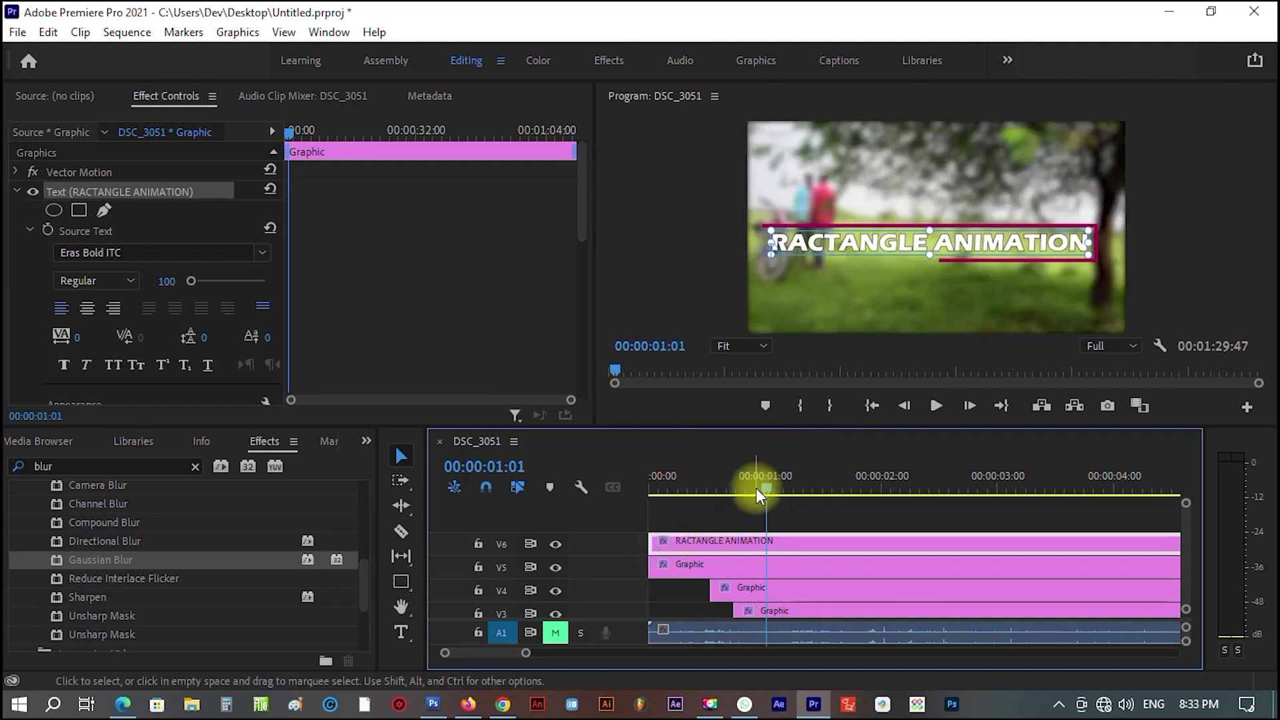
left_click_drag(766, 486, 845, 487)
left_click_drag(954, 242, 953, 286)
left_click_drag(291, 133, 52, 250)
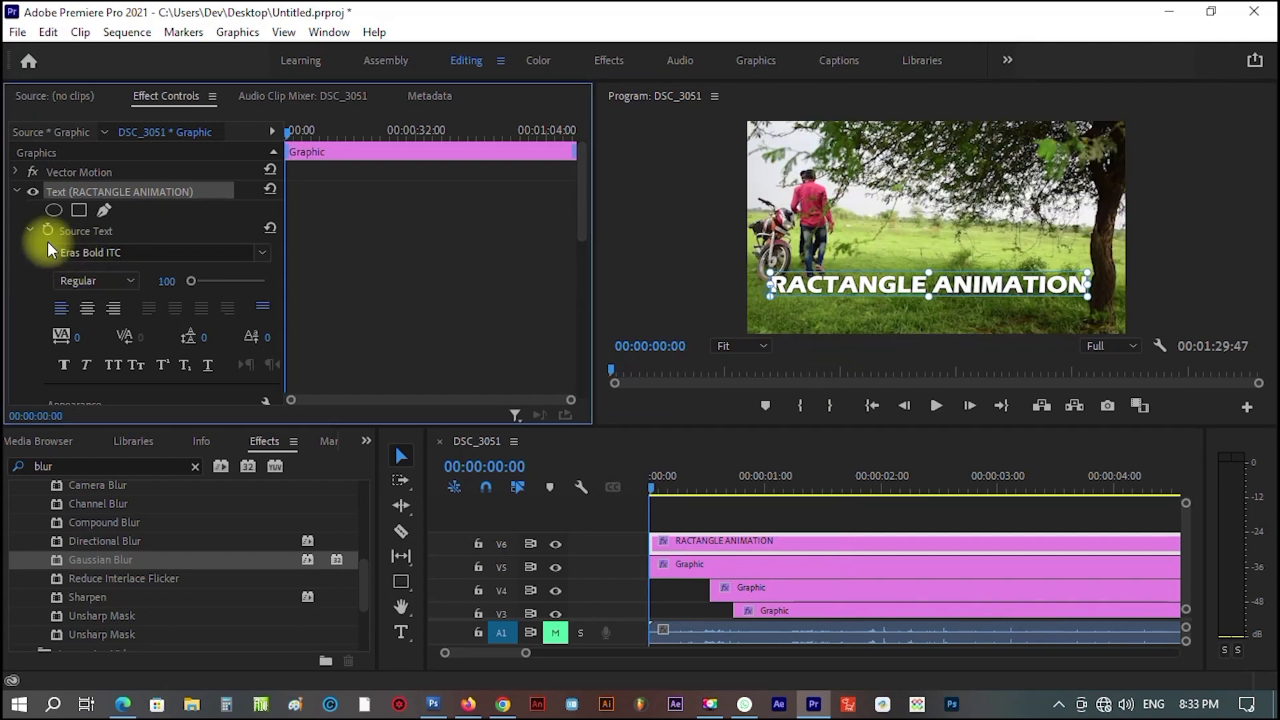
scroll(29, 254, "down", 4)
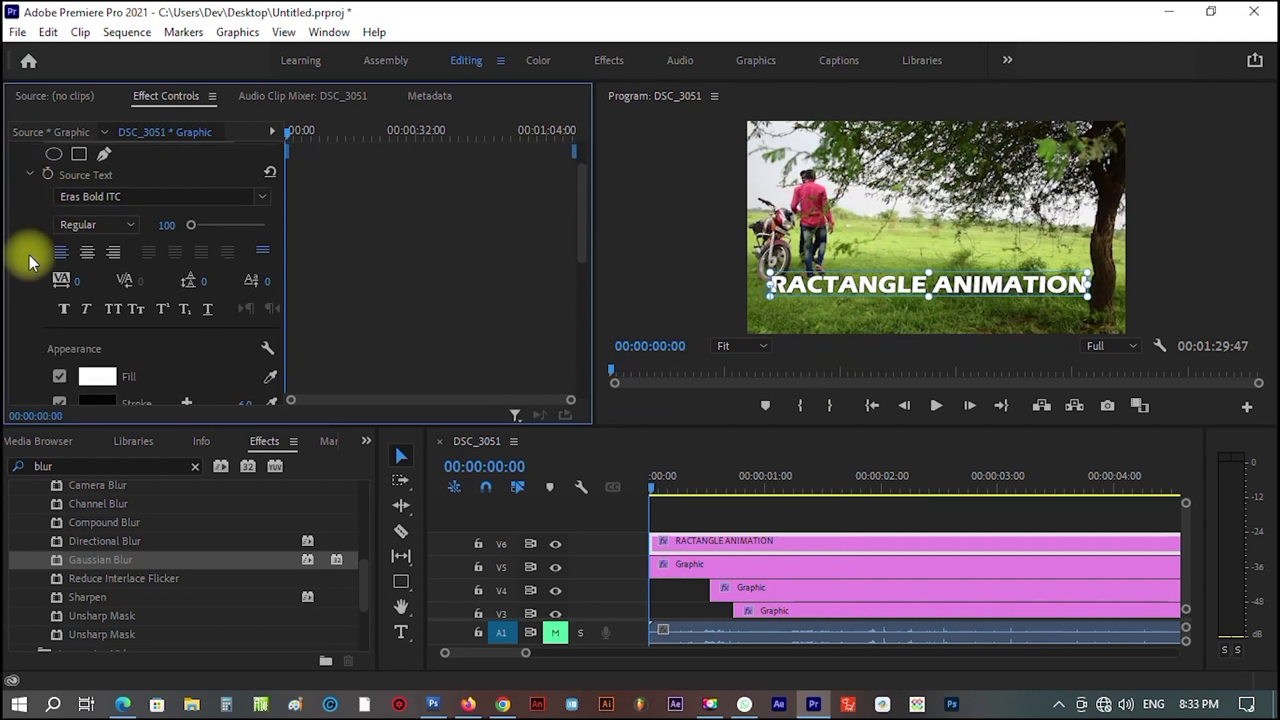
scroll(30, 257, "down", 6)
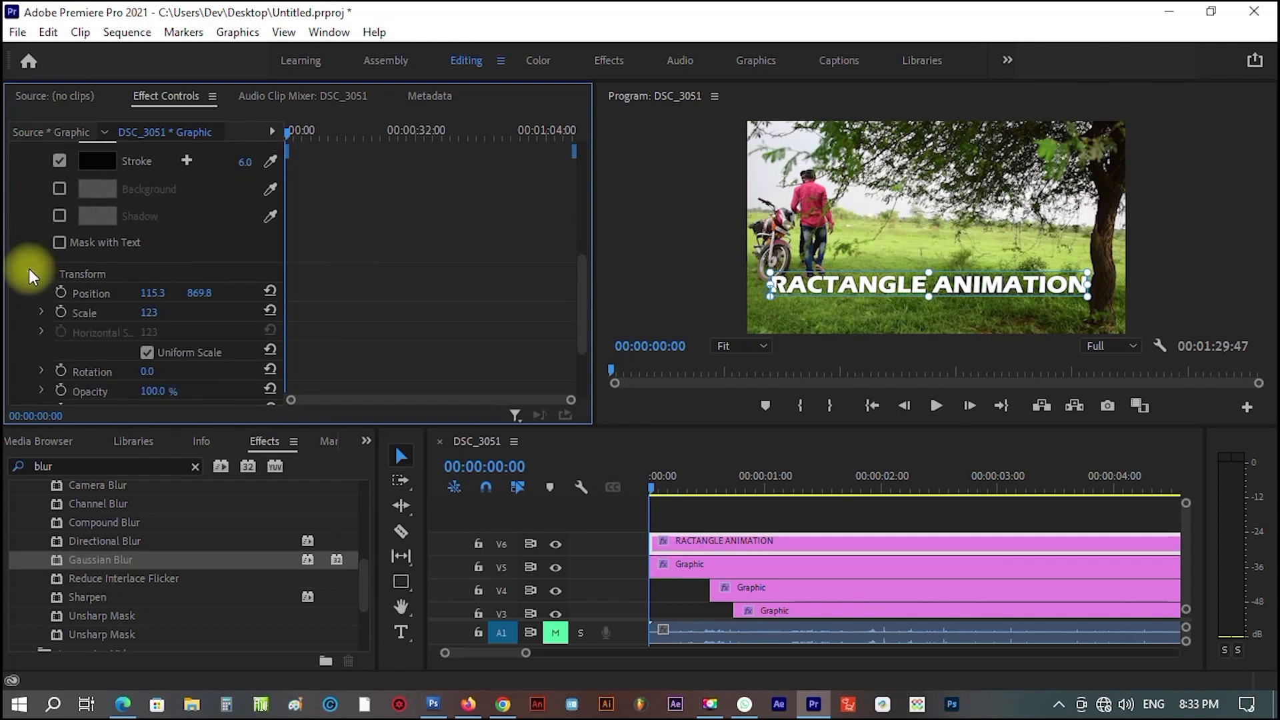
left_click(61, 293)
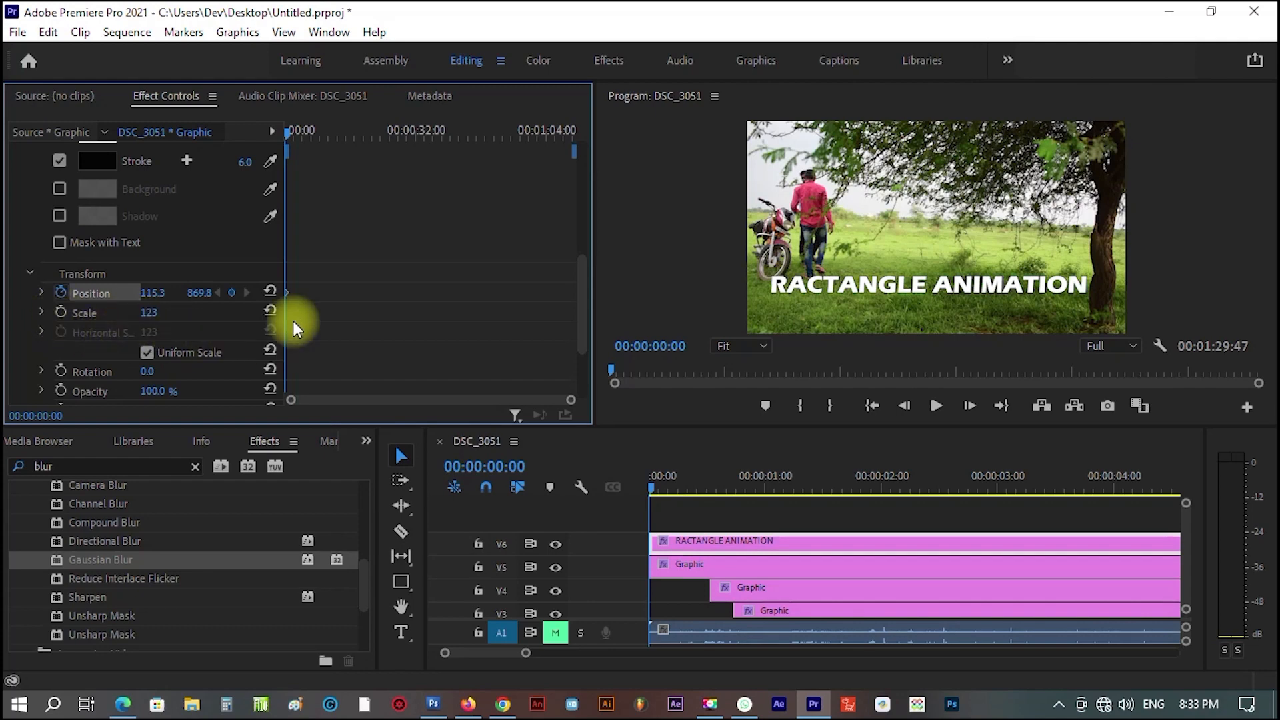
left_click_drag(200, 294, 203, 347)
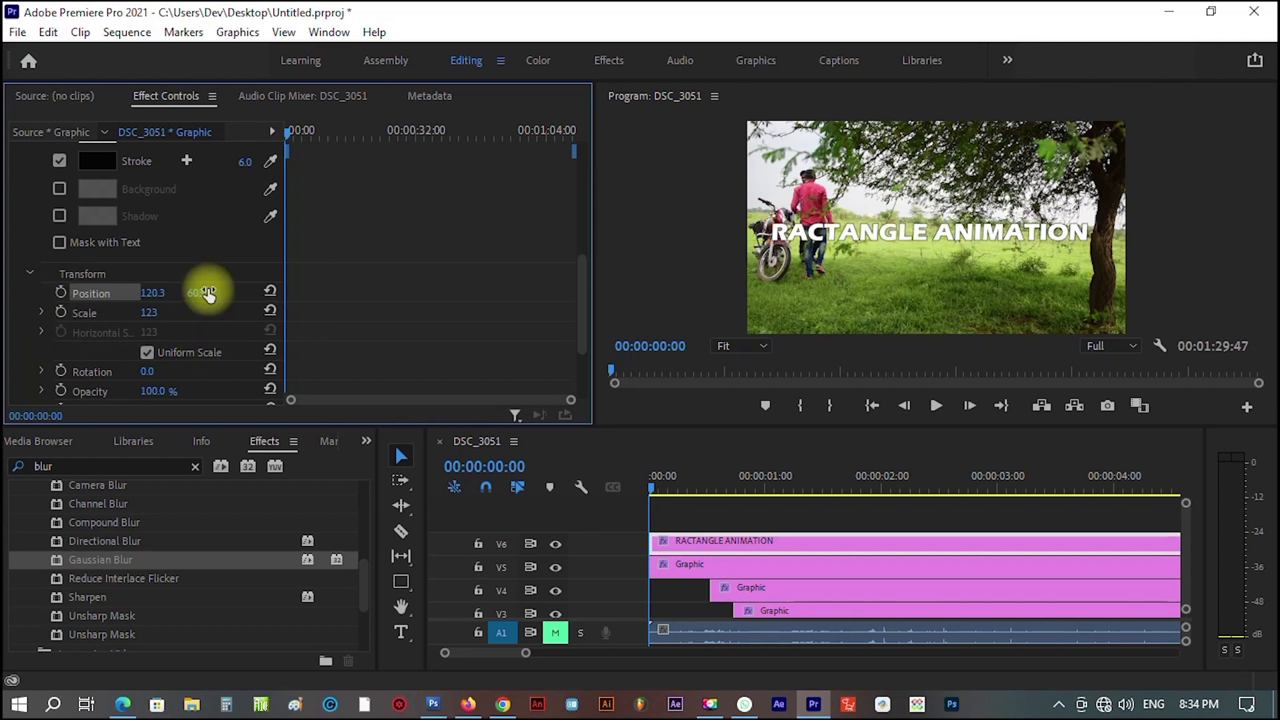
Keyframe the title text's Position at 120.3, 957.9 at the clip start and at 120.3, 656.9 at 00:00:01:23.
left_click_drag(209, 293, 4, 580)
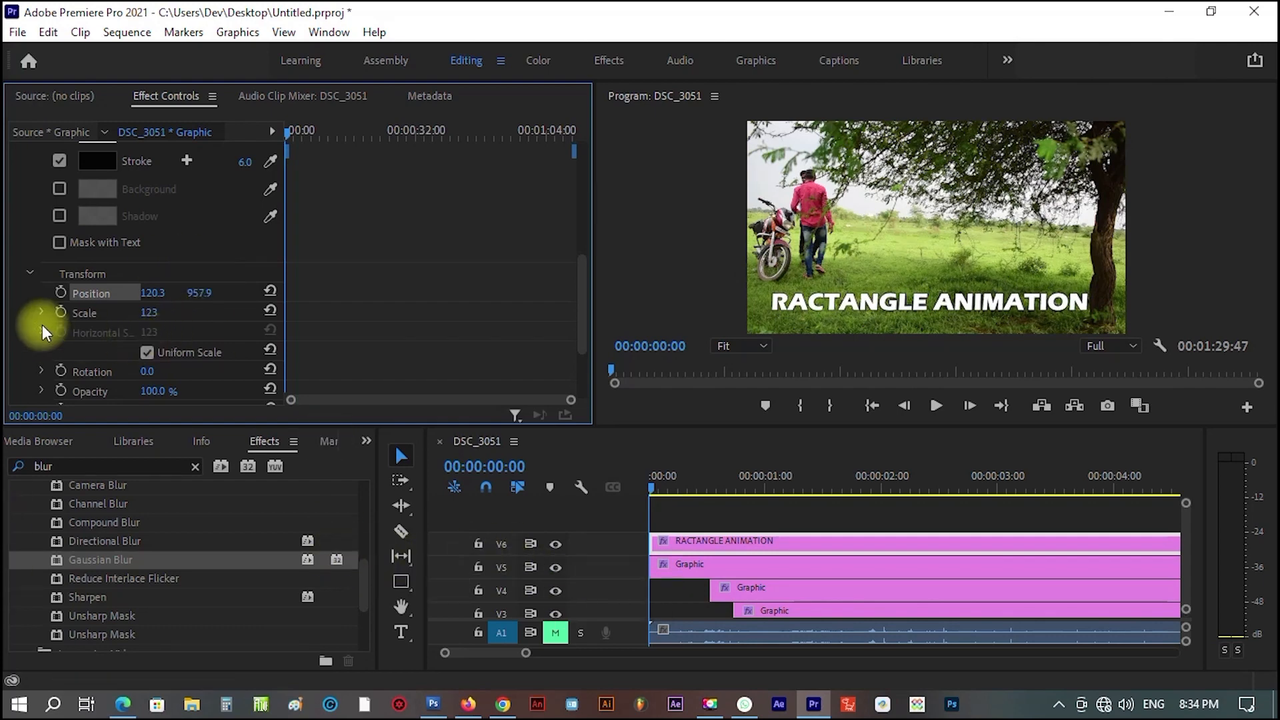
left_click(61, 292)
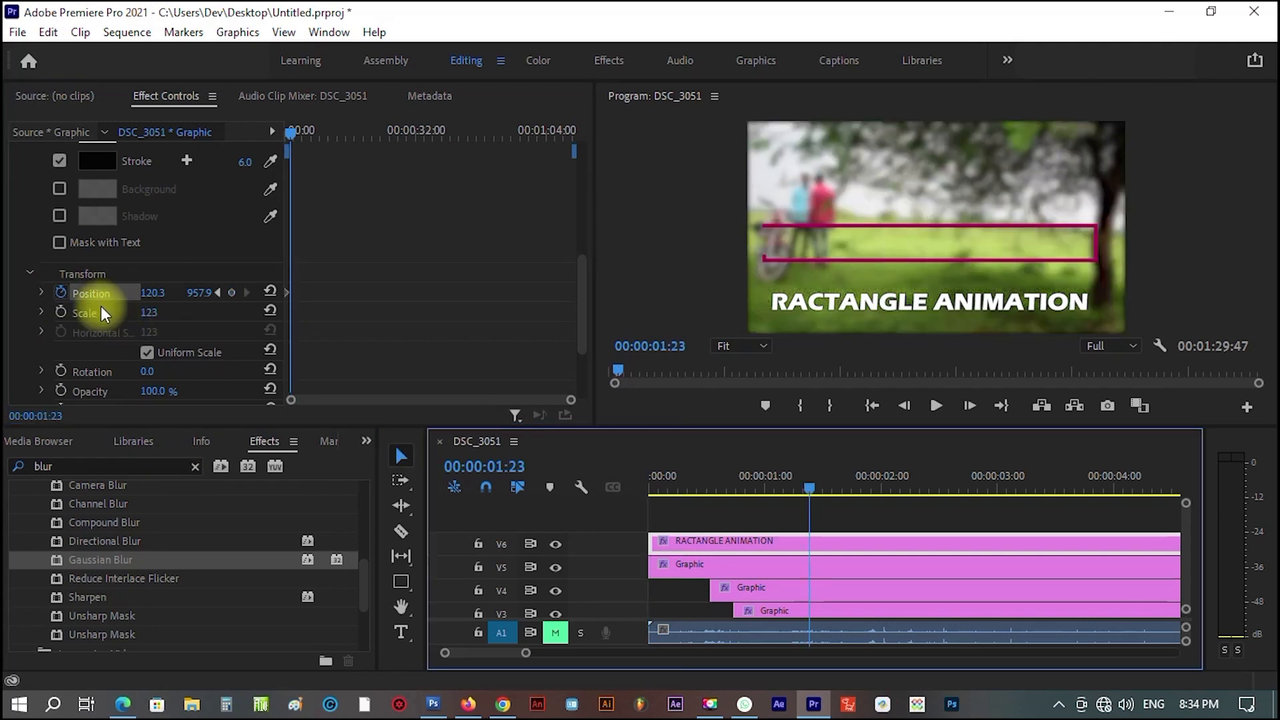
left_click_drag(200, 292, 286, 622)
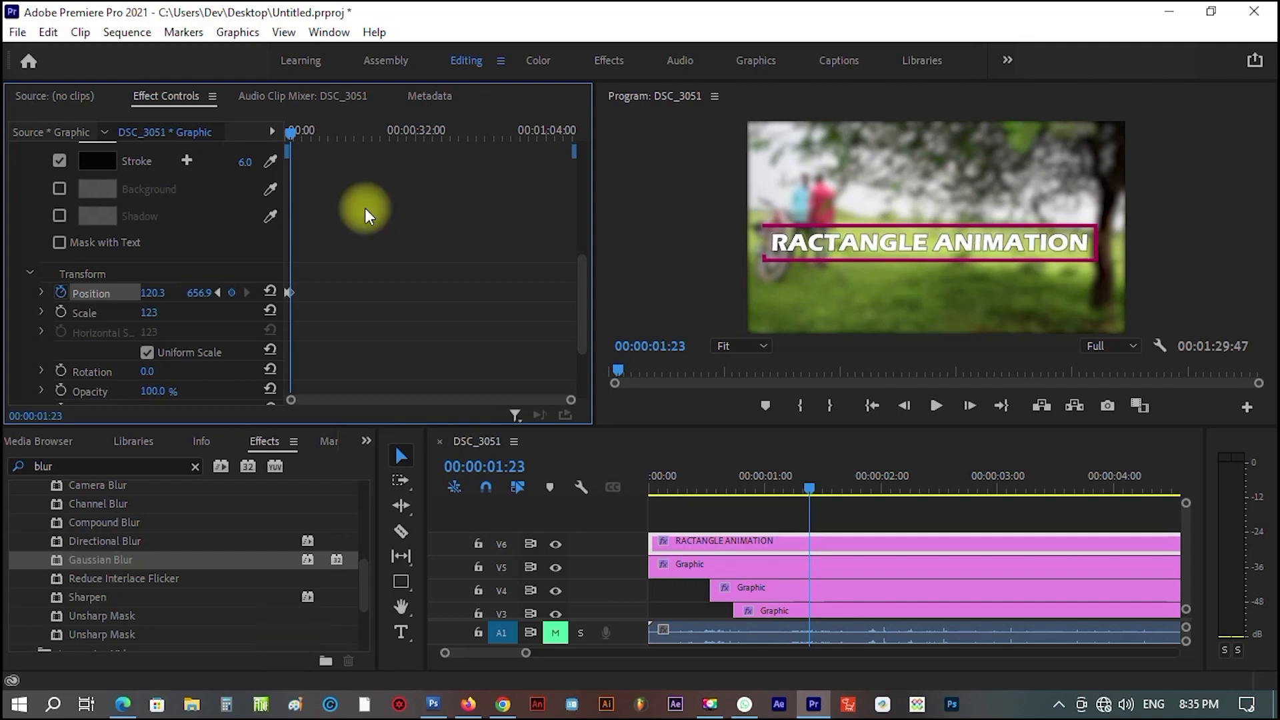
Play the sequence from the start twice to check the title rising into the outline.
left_click_drag(293, 135, 233, 247)
key("space")
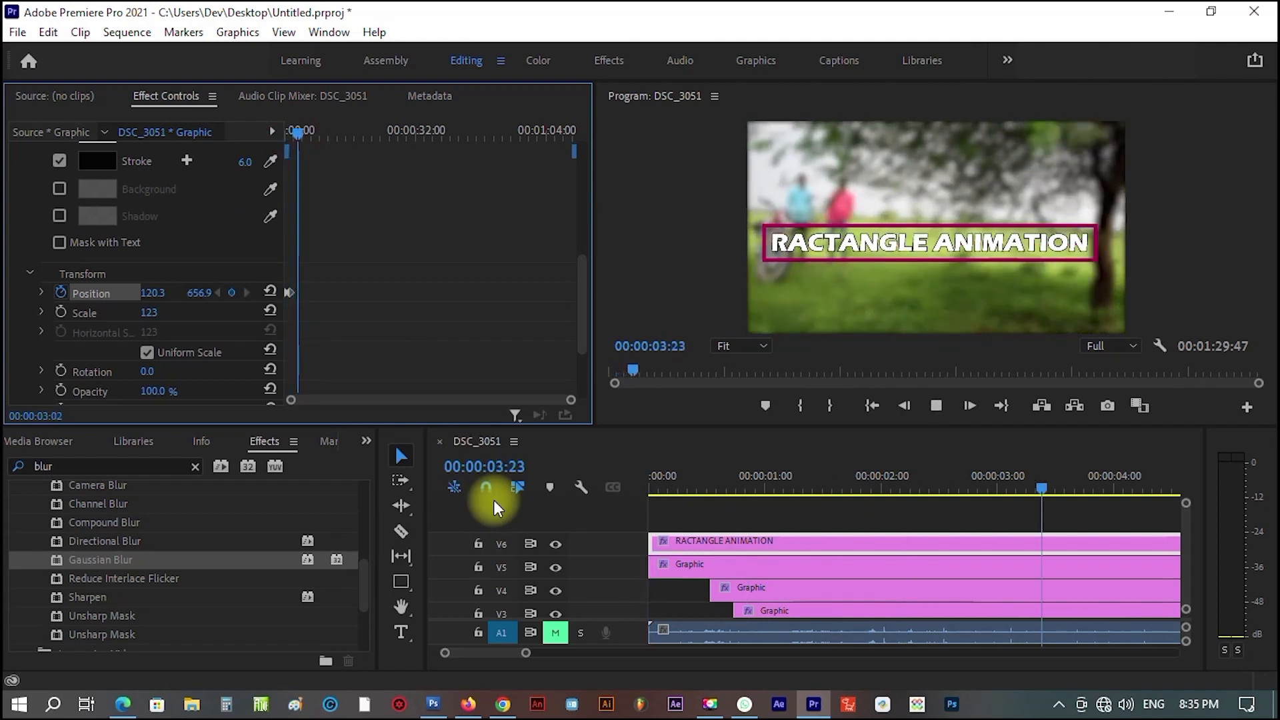
key("space")
left_click_drag(301, 137, 241, 142)
key("space")
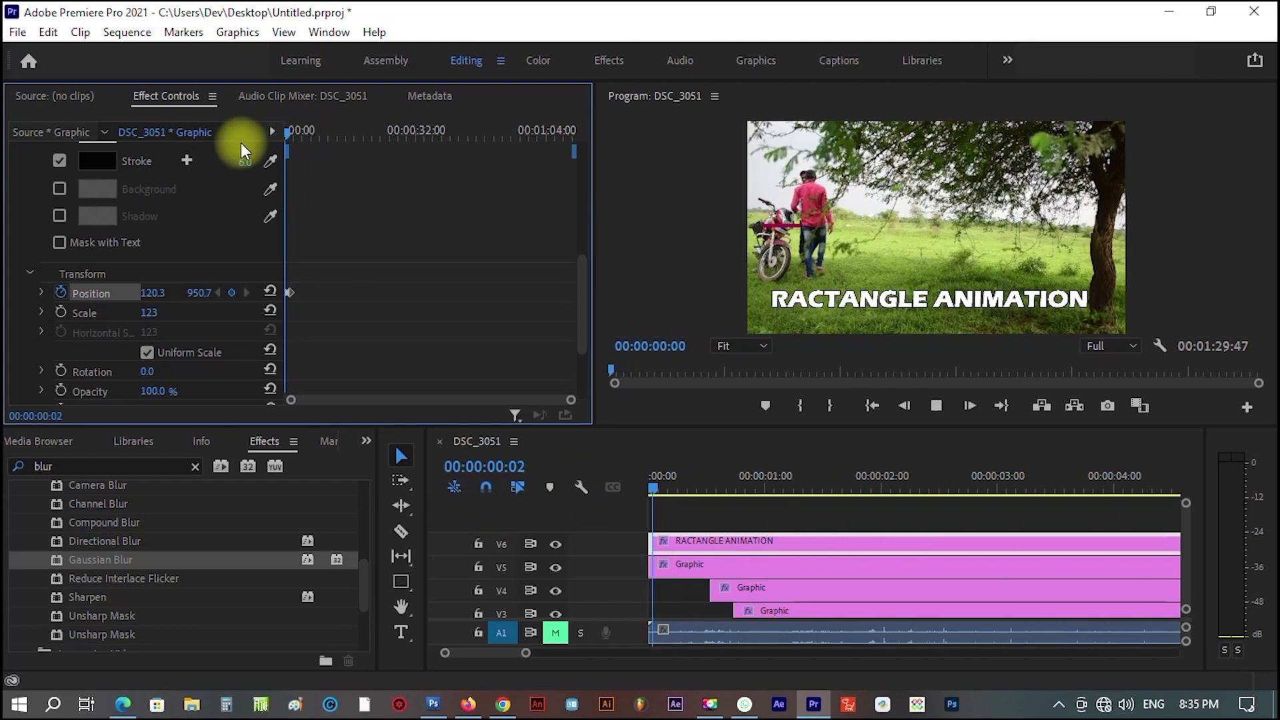
key("space")
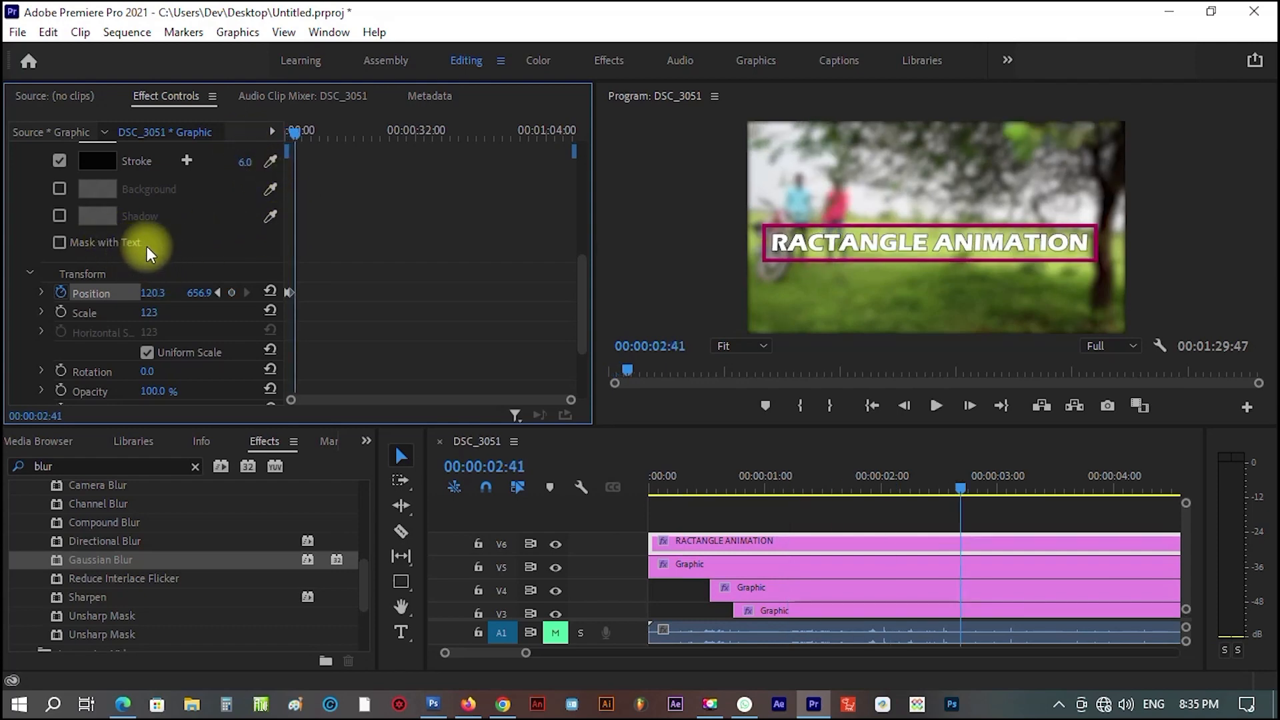
Draw a closed four-point pen mask on the title text along the inside of the rectangular outline.
scroll(147, 246, "up", 2)
scroll(173, 269, "up", 8)
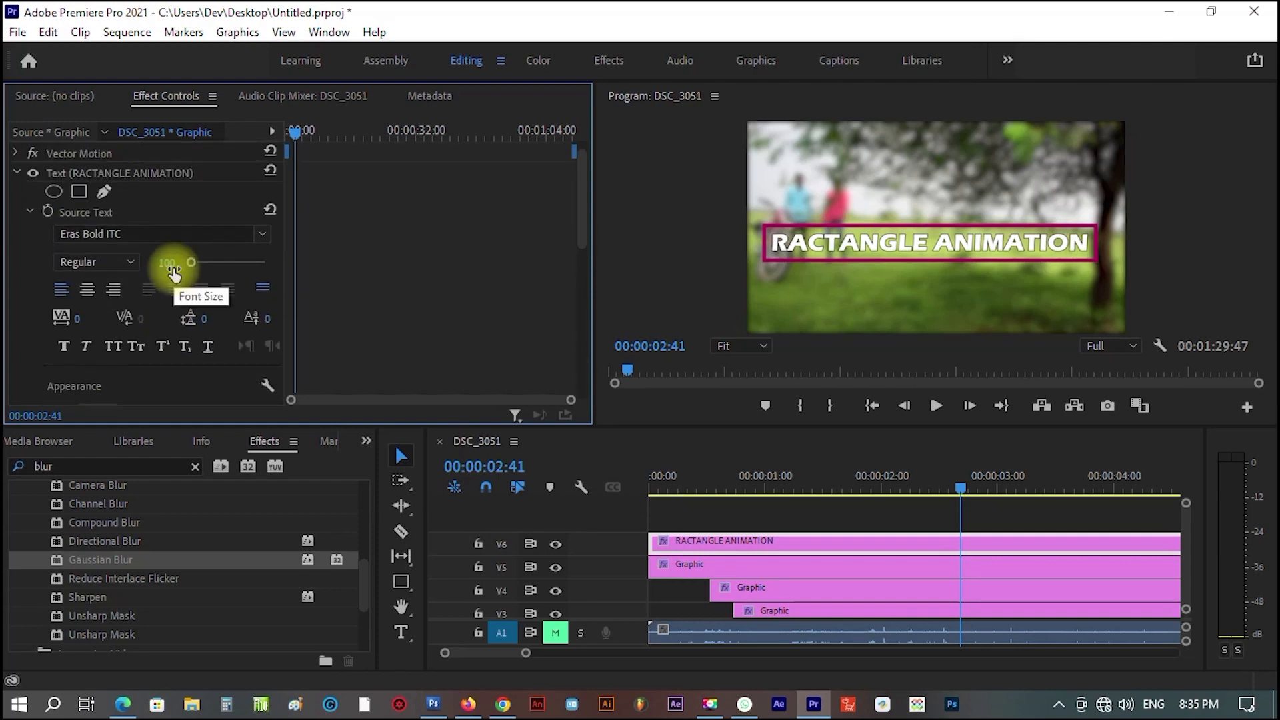
scroll(173, 269, "up", 1)
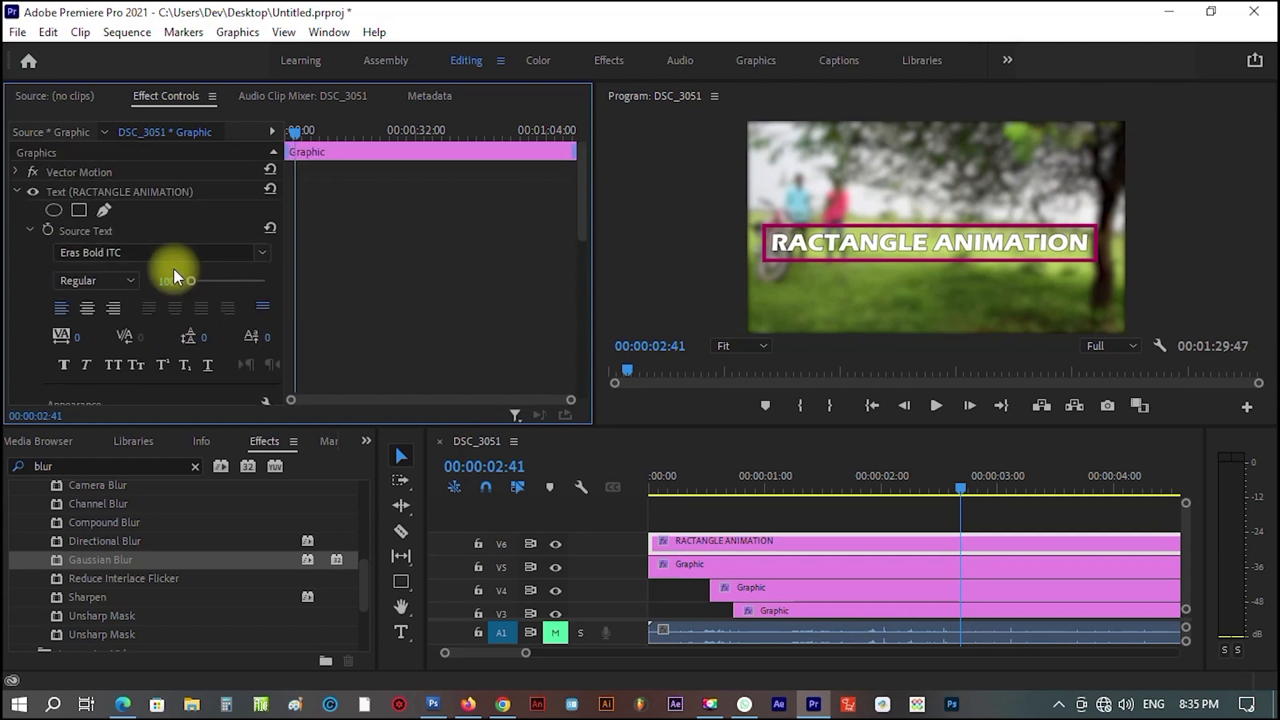
left_click(104, 213)
left_click(767, 231)
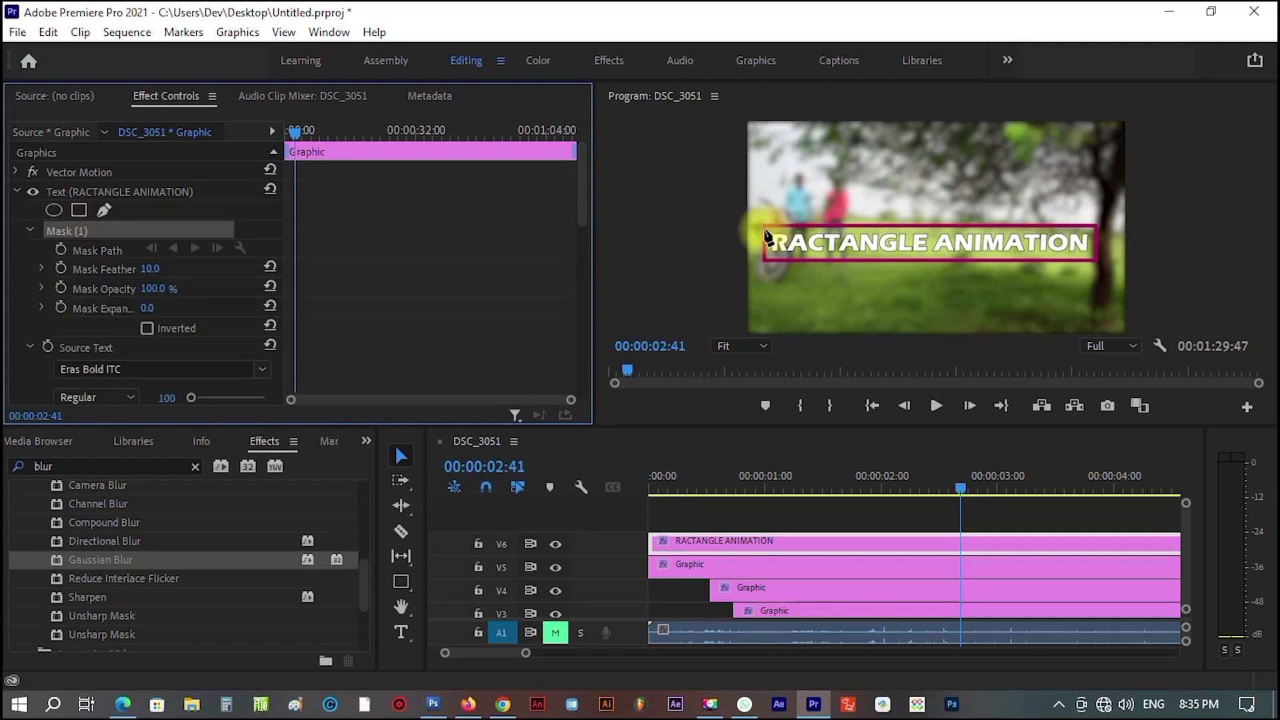
left_click(764, 229)
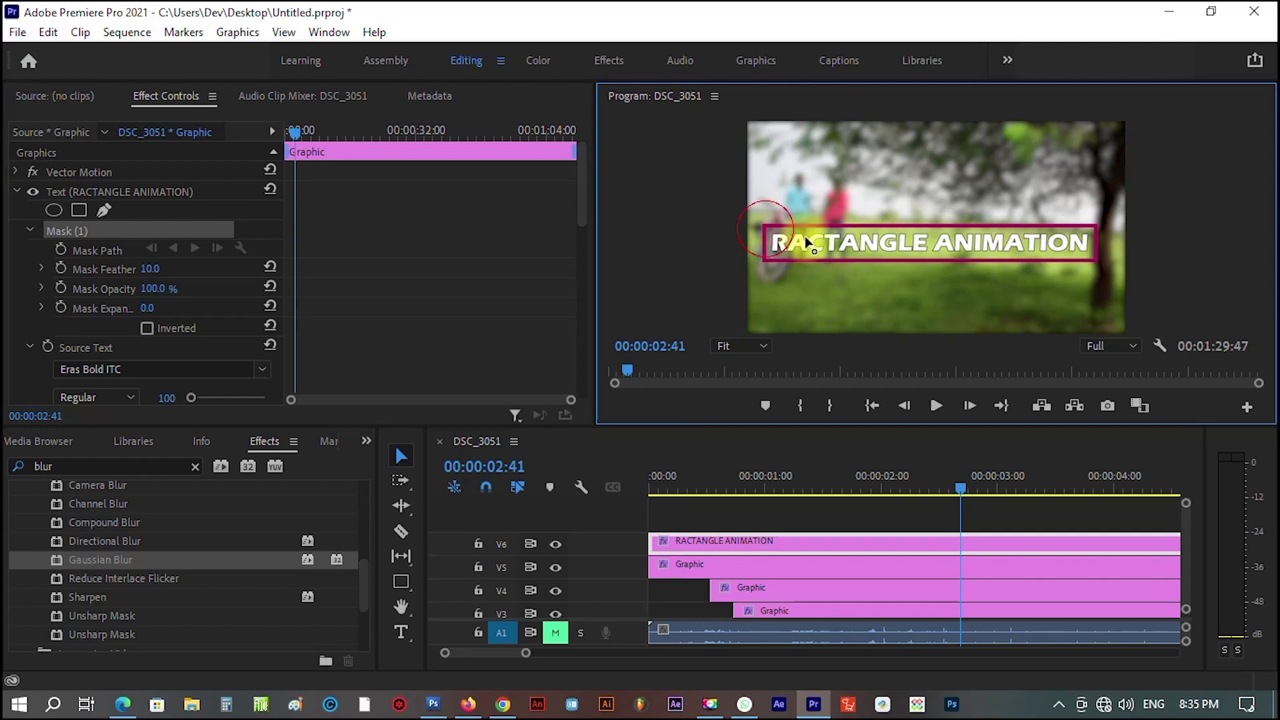
left_click(1094, 228)
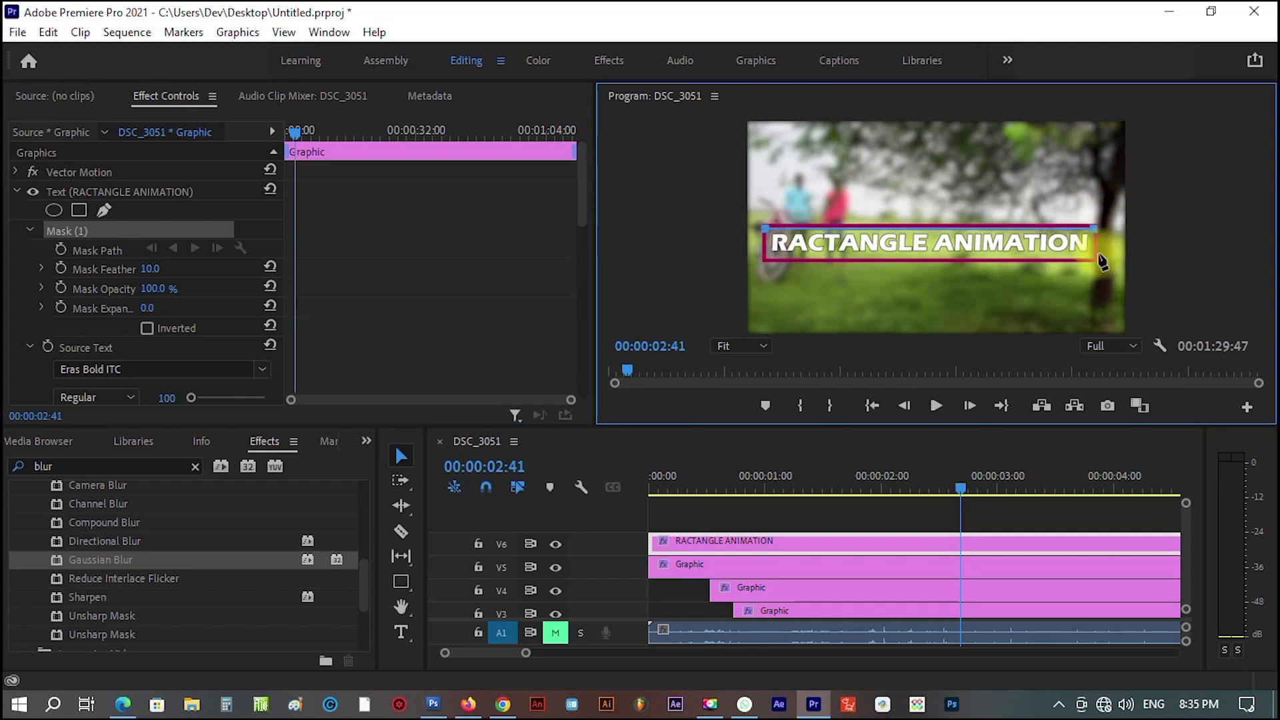
left_click(1094, 258)
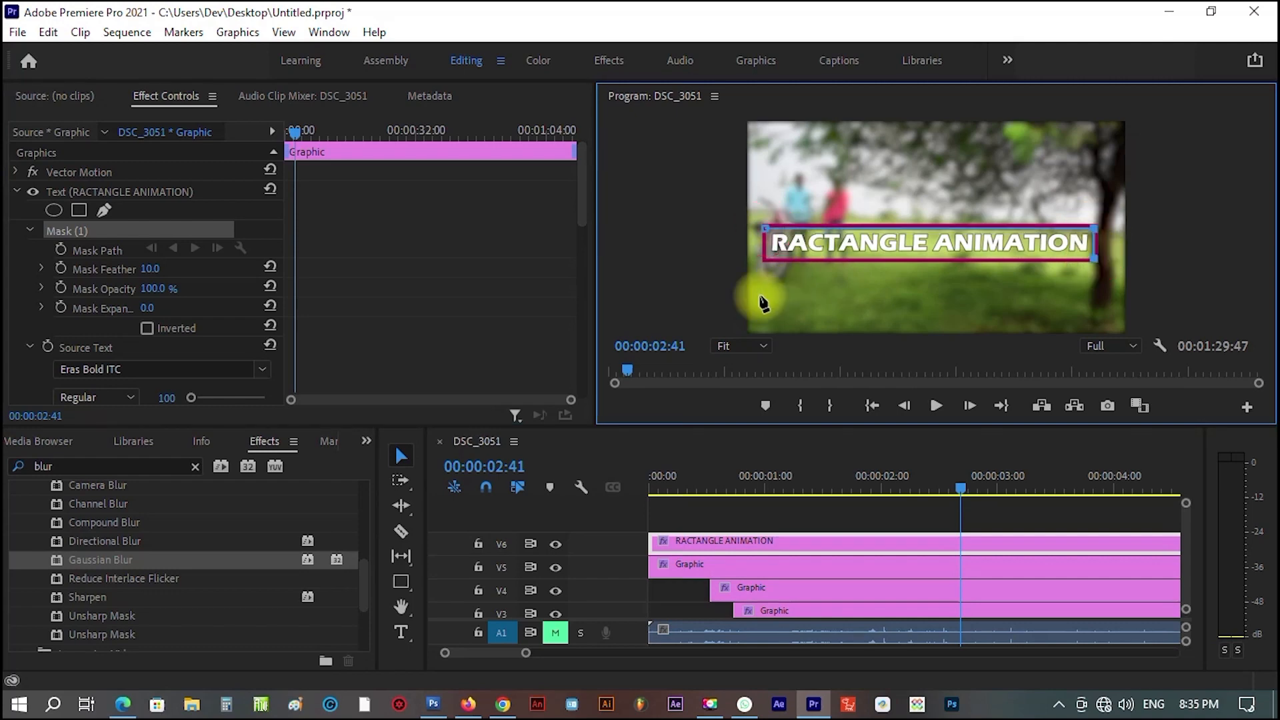
left_click(765, 261)
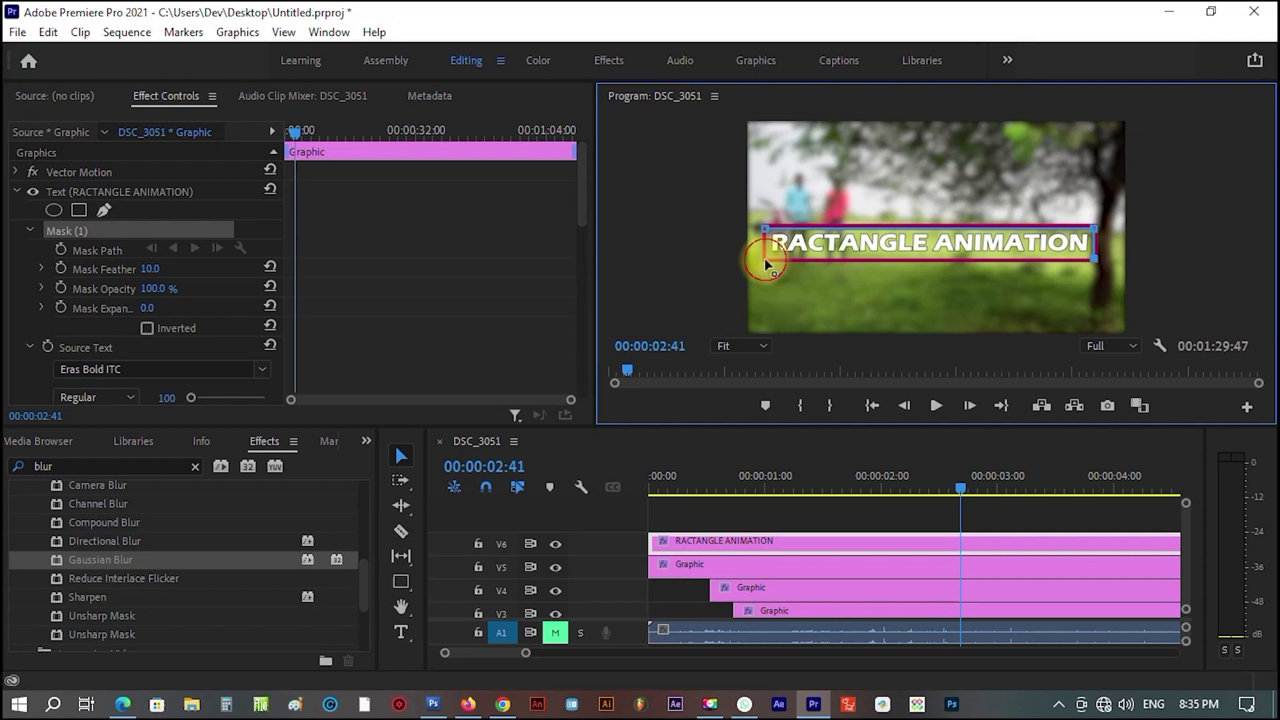
left_click(766, 230)
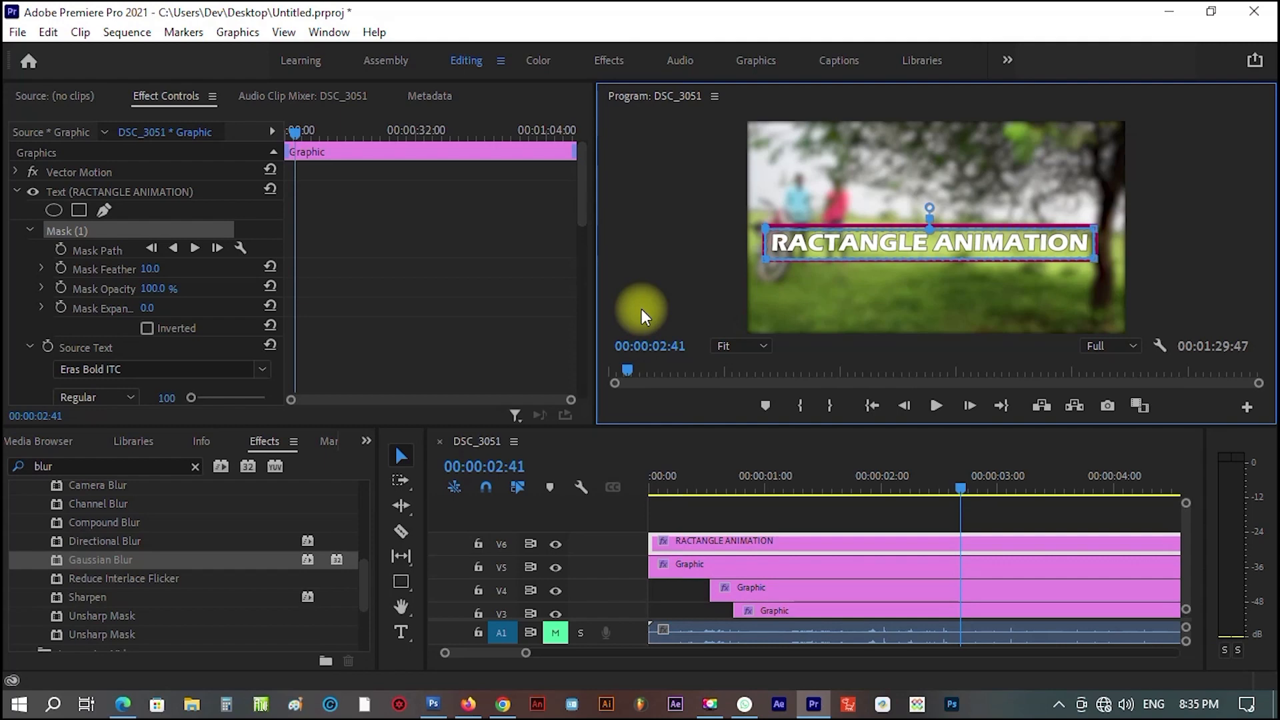
Play the sequence from the start to check the masked title reveal inside the outline.
left_click(959, 490)
left_click(691, 485)
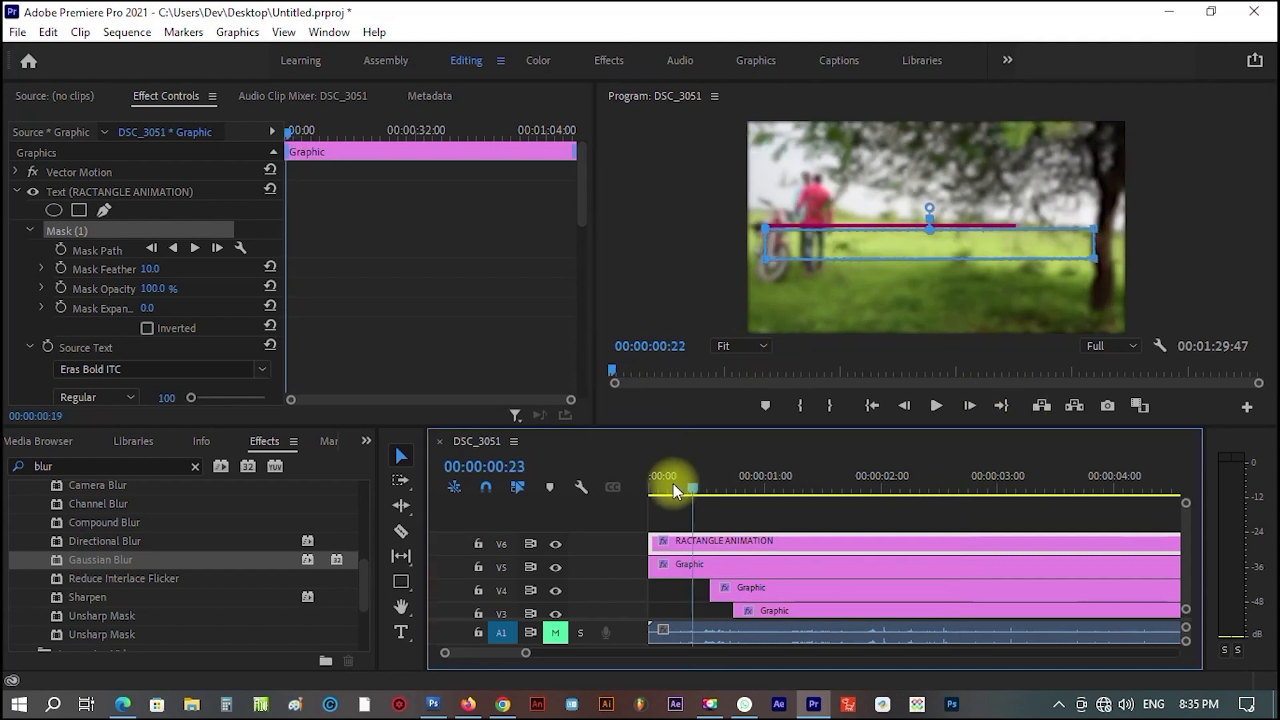
left_click_drag(673, 482, 625, 483)
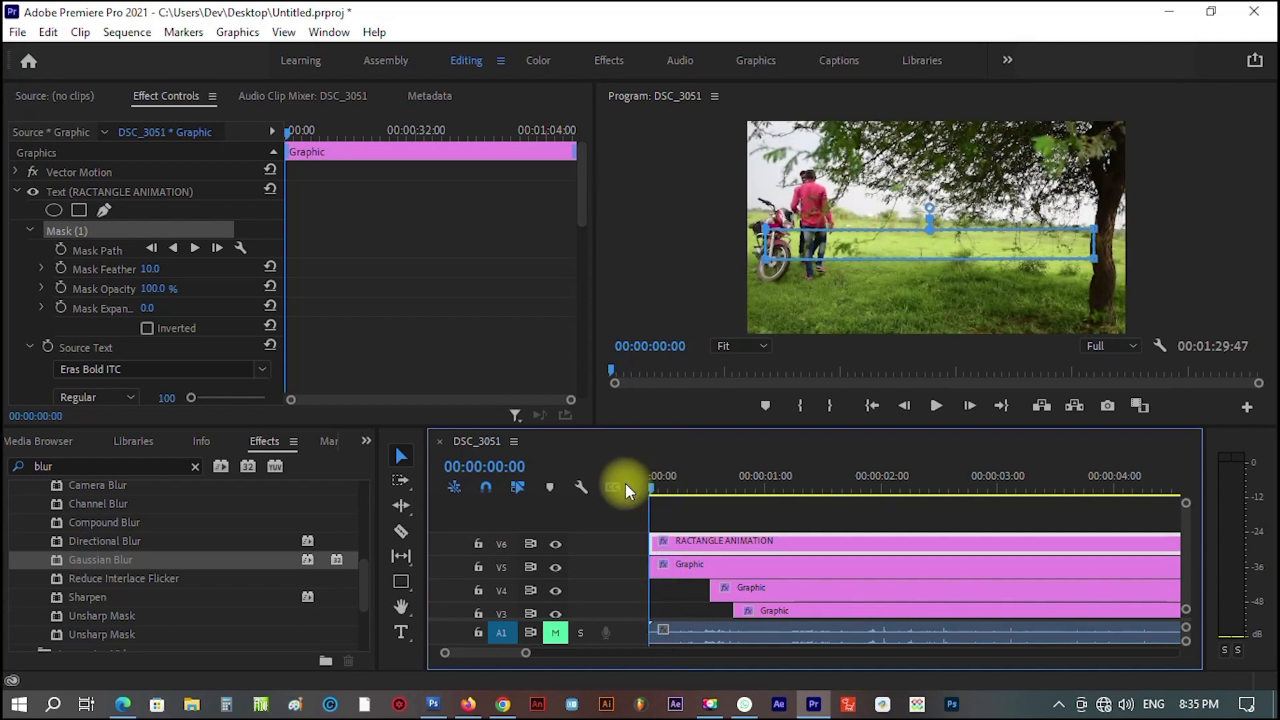
key("space")
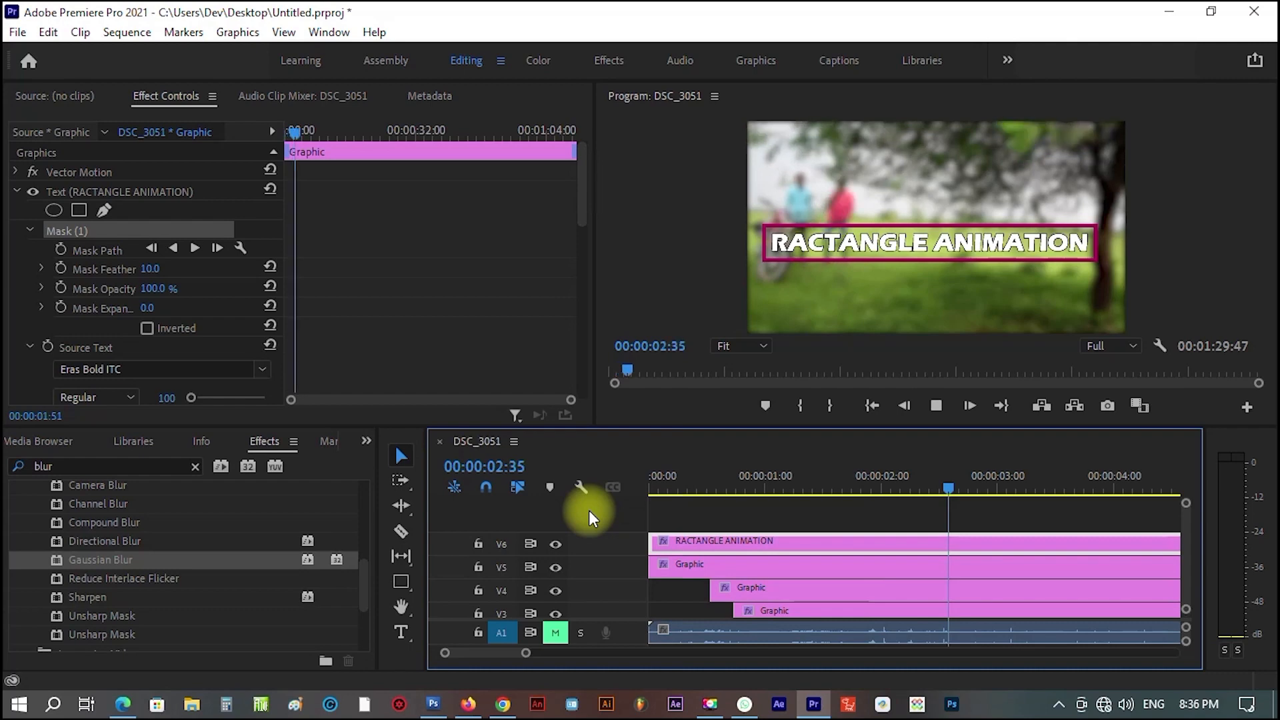
Nest the four rectangle outline Graphic clips on V2 to V5 into a sequence named Nested Sequence 01.
key("space")
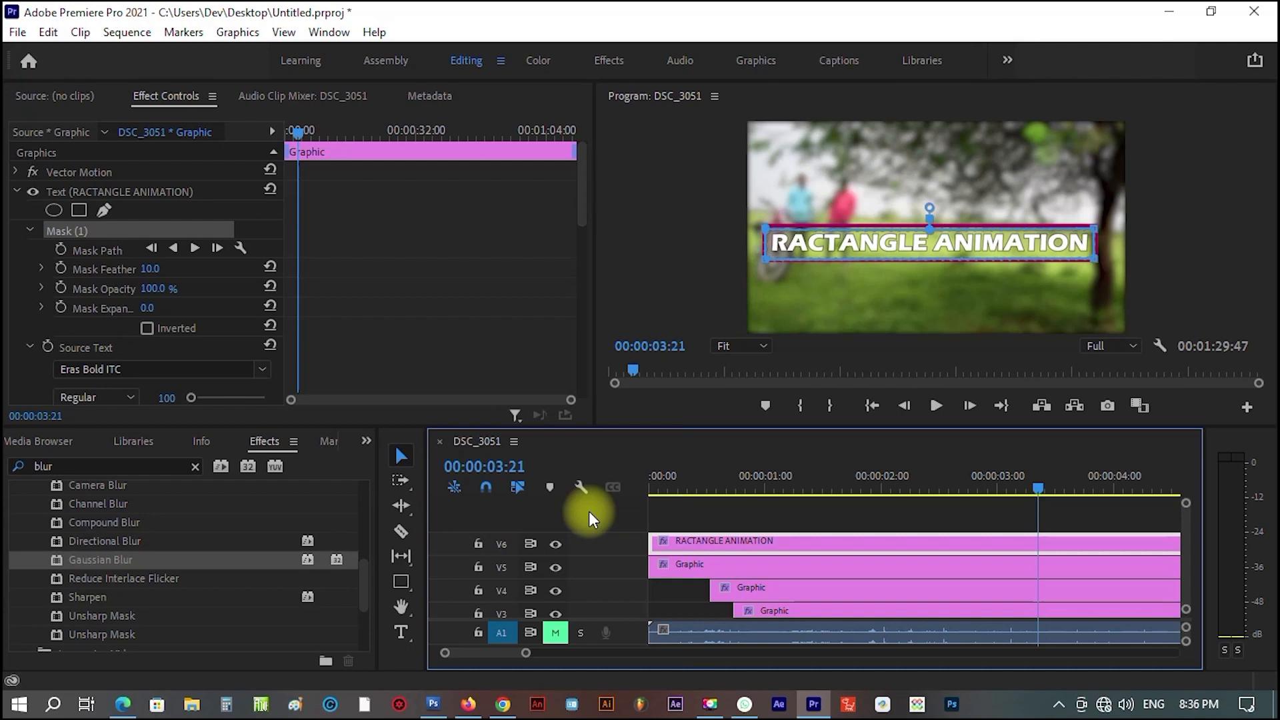
left_click(789, 565)
left_click(818, 591)
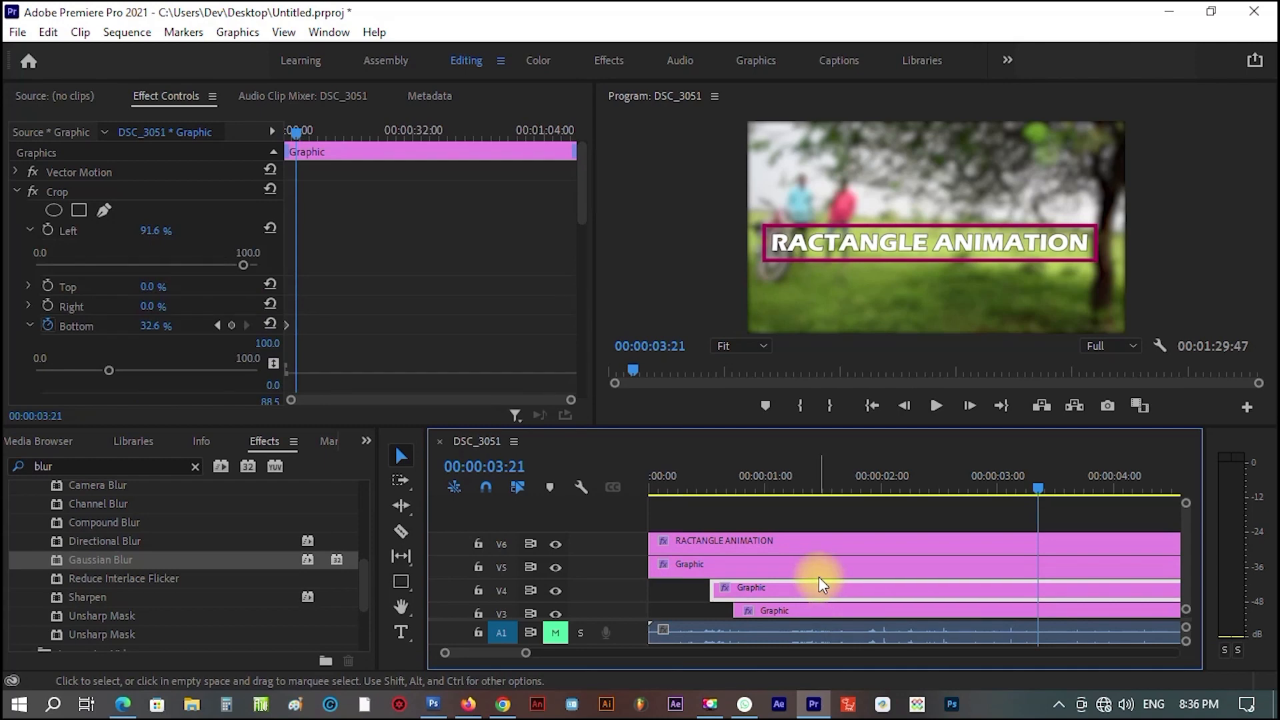
left_click(818, 574, "shift")
left_click(841, 610, "shift")
scroll(923, 588, "down", 1)
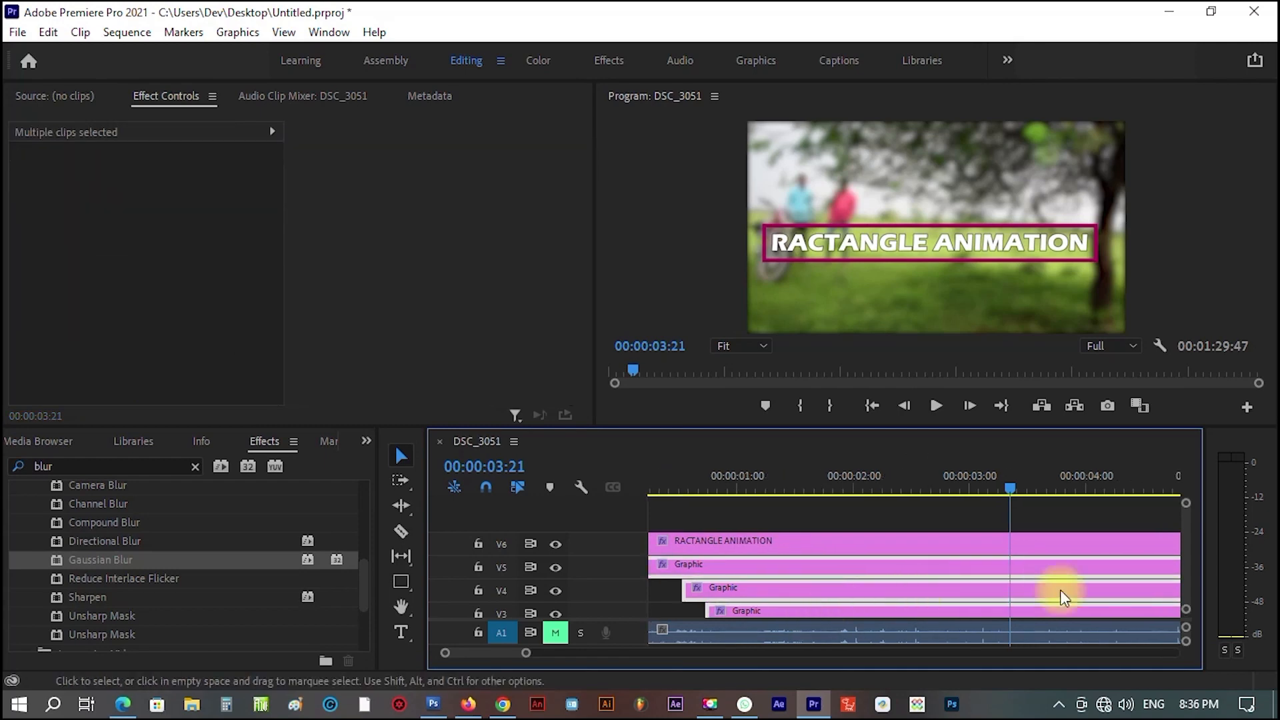
left_click_drag(1185, 544, 1186, 564)
left_click(851, 582, "shift")
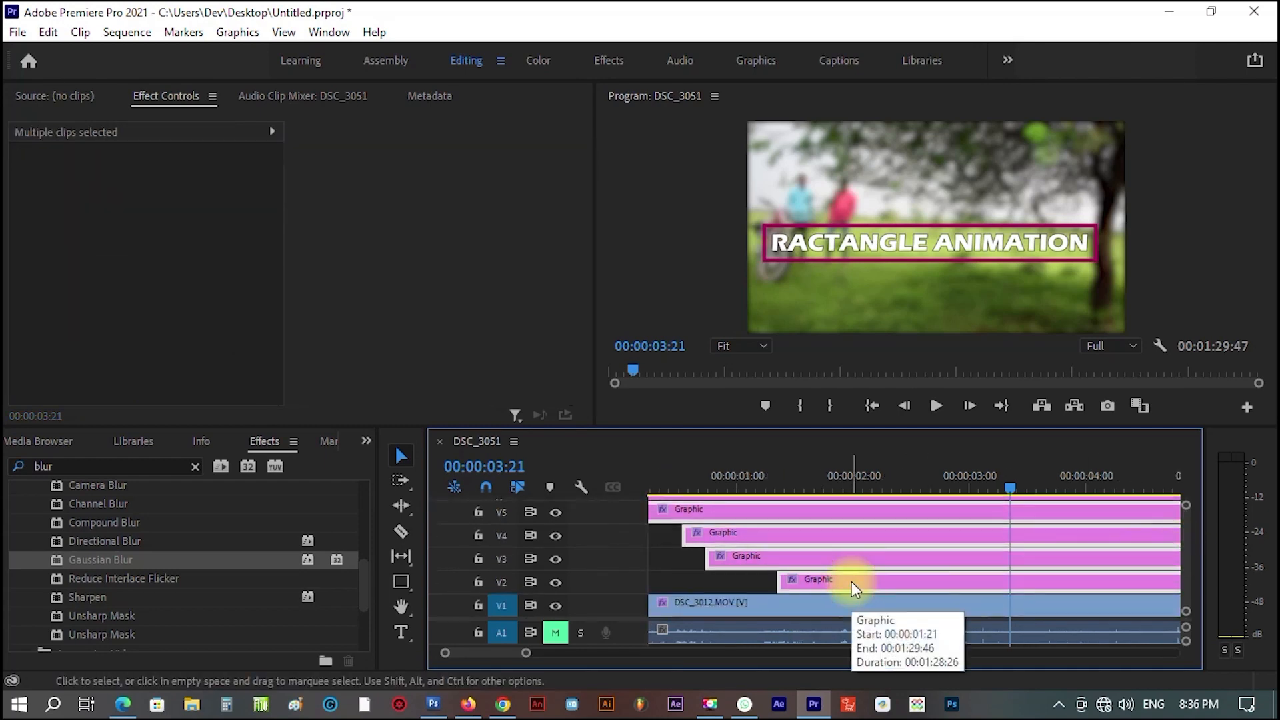
right_click(851, 582)
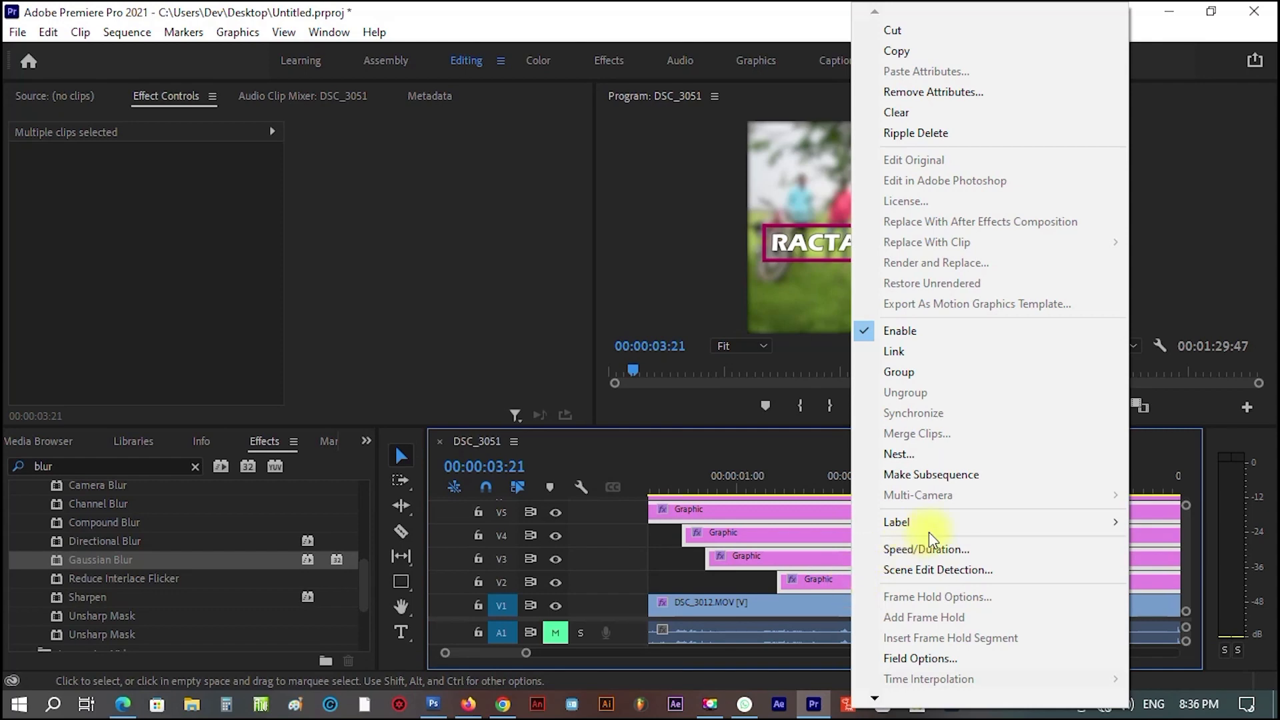
left_click(957, 456)
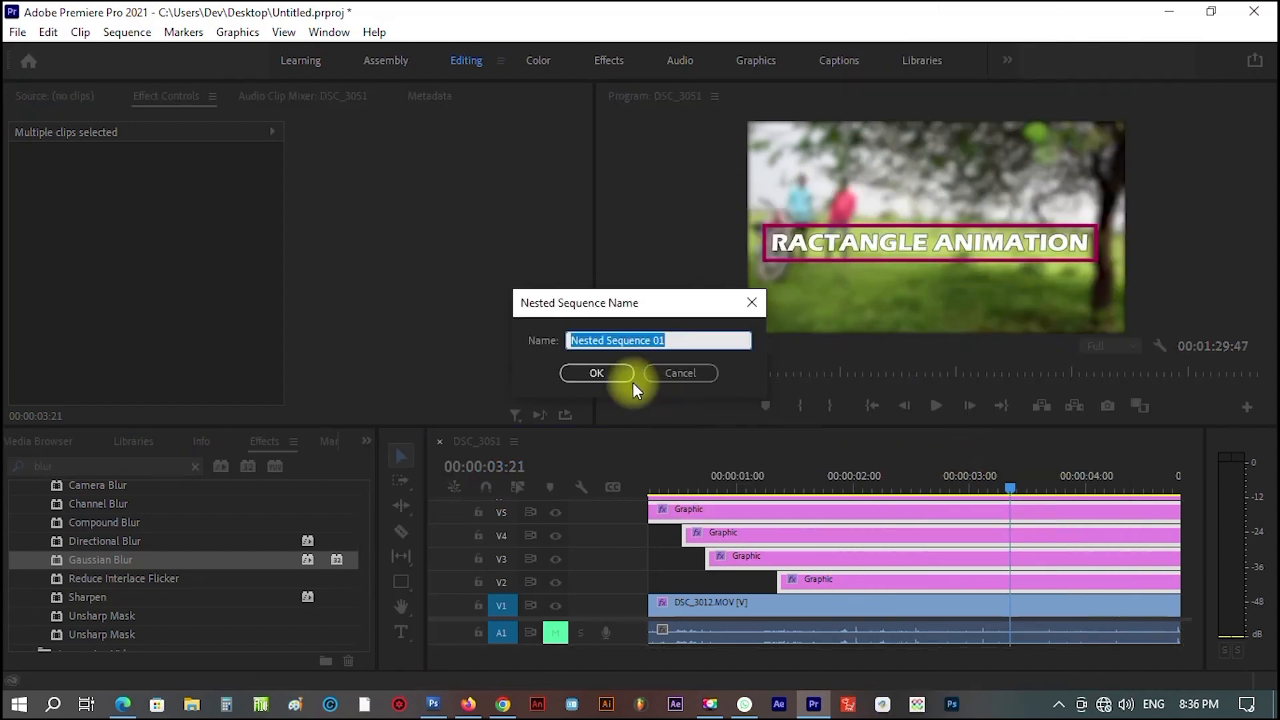
left_click(616, 374)
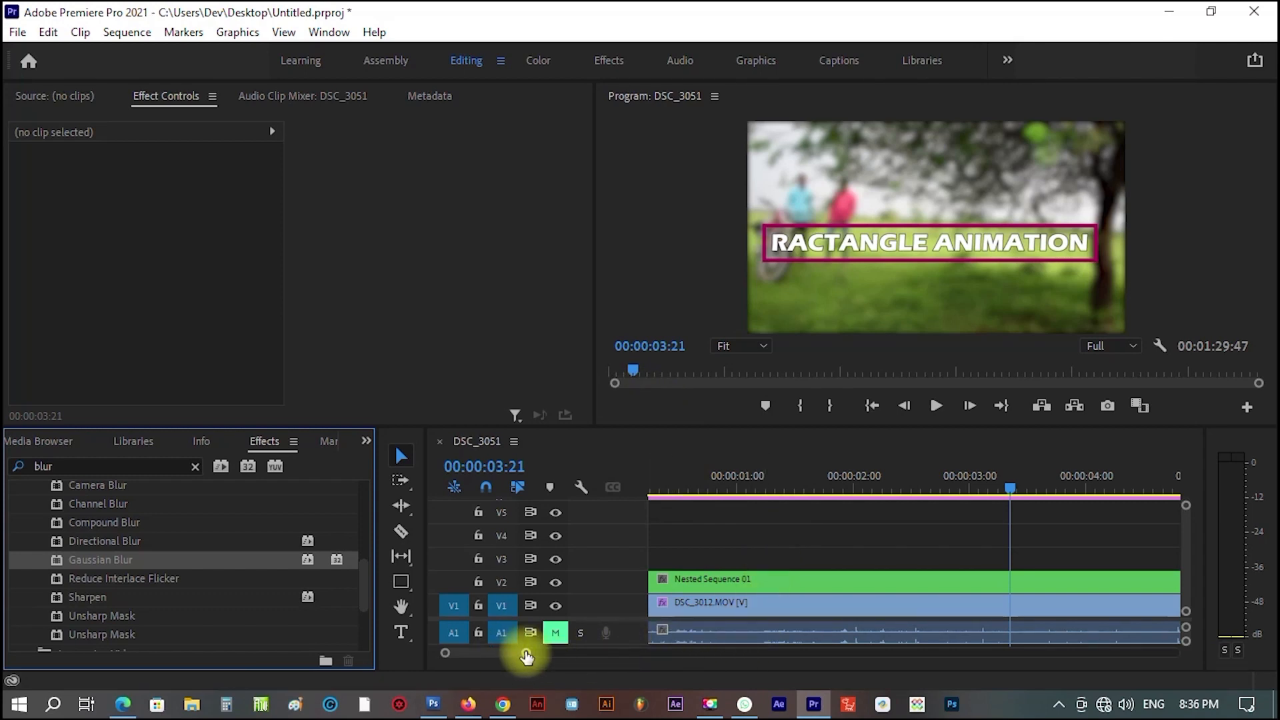
Play the sequence from the start to check the nested outline together with the title.
left_click_drag(526, 652, 769, 652)
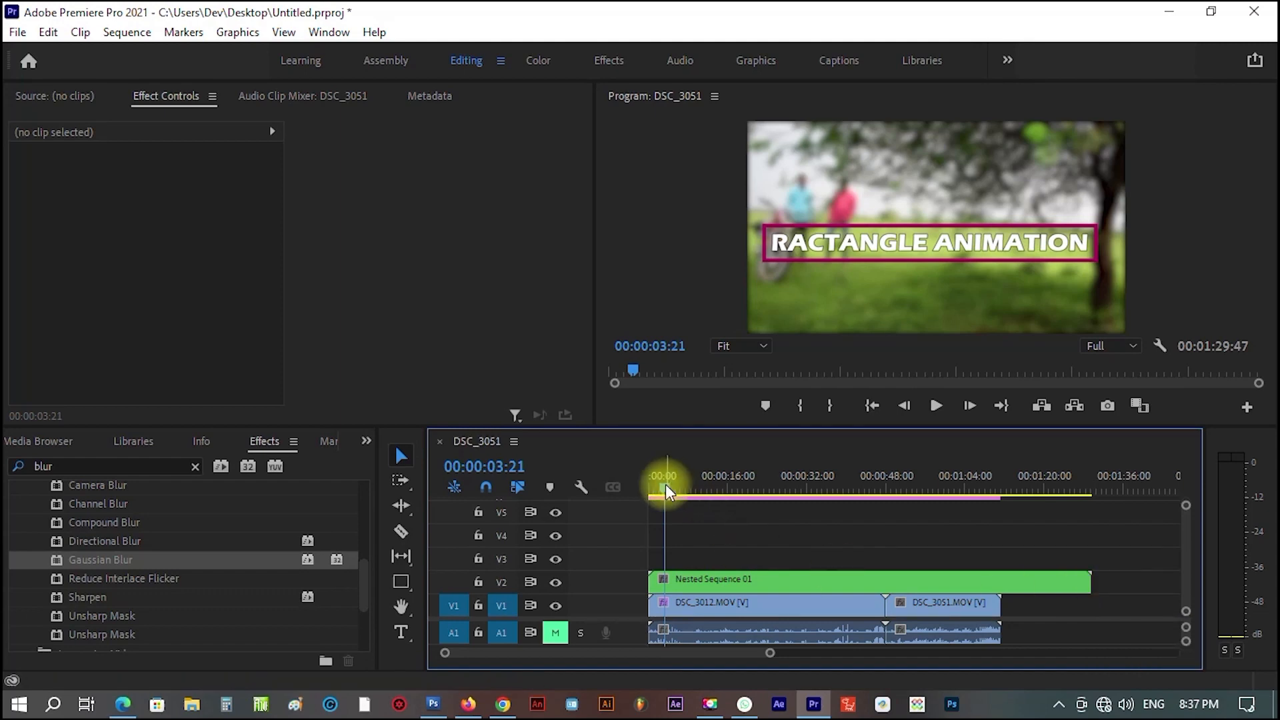
left_click_drag(666, 485, 616, 493)
key("space")
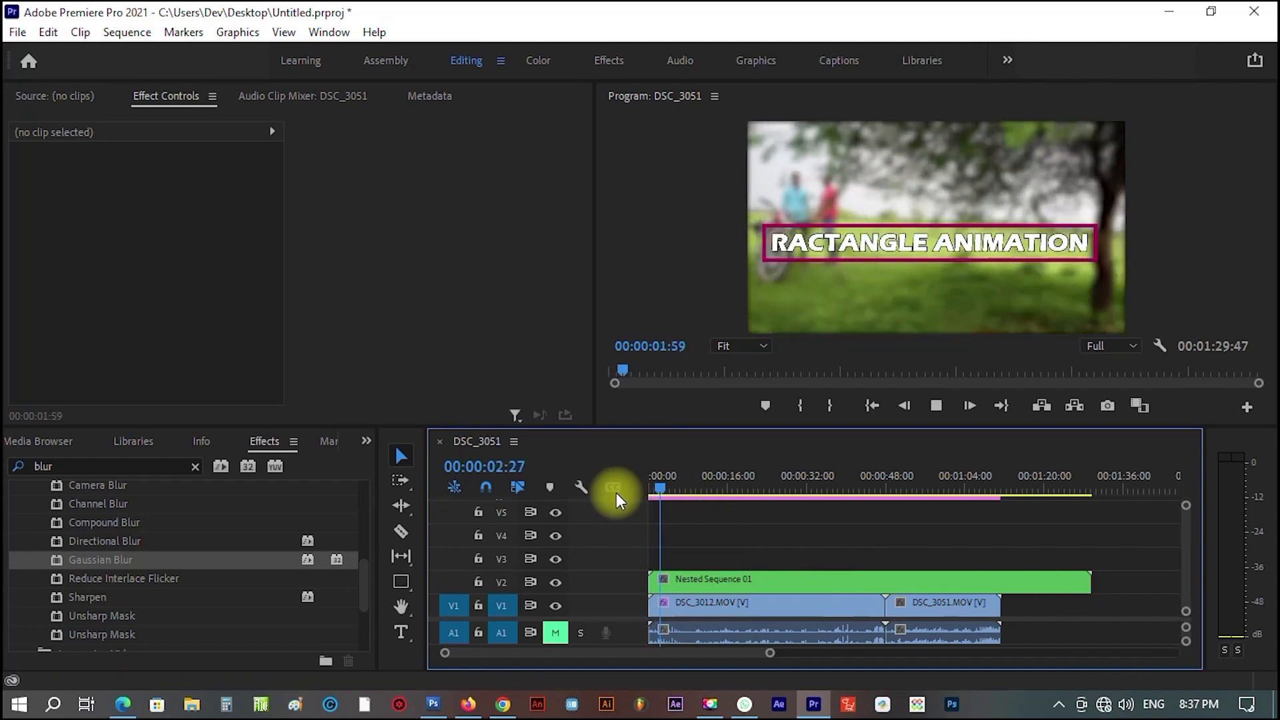
key("space")
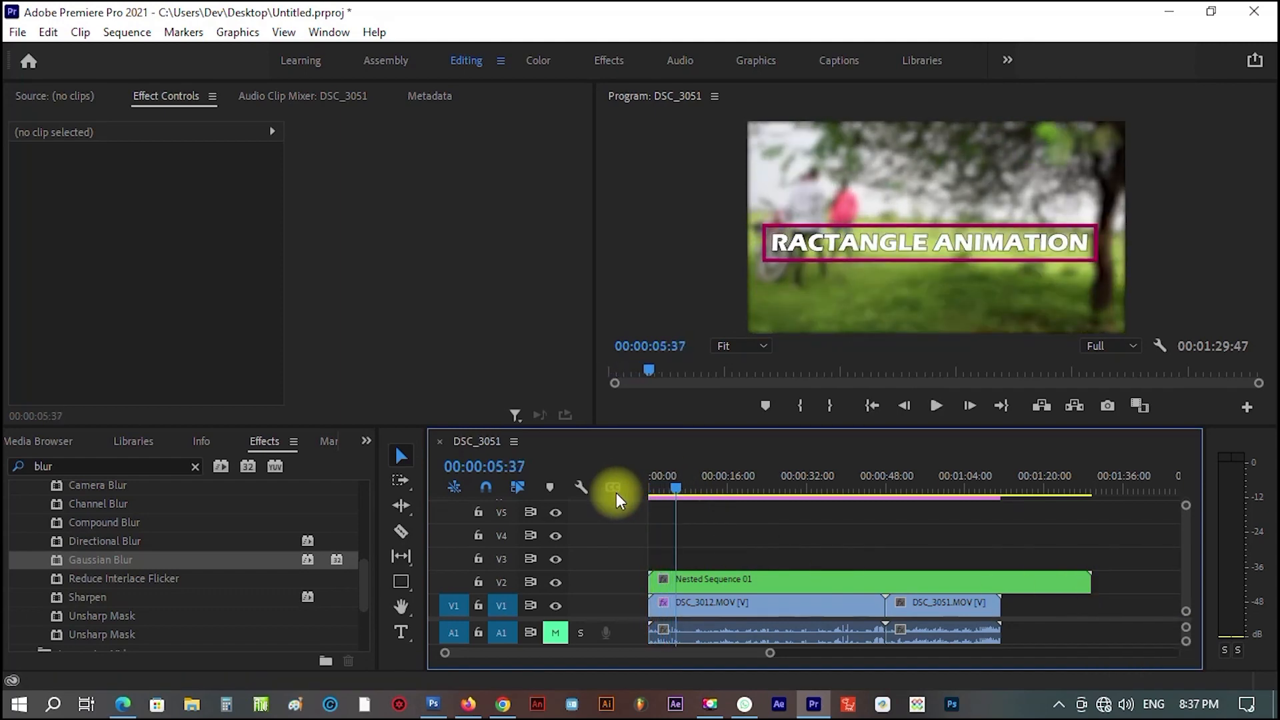
Trim the end of the nested outline clip to about 00:00:33:40 and play the sequence from the start.
left_click_drag(1089, 583, 811, 600)
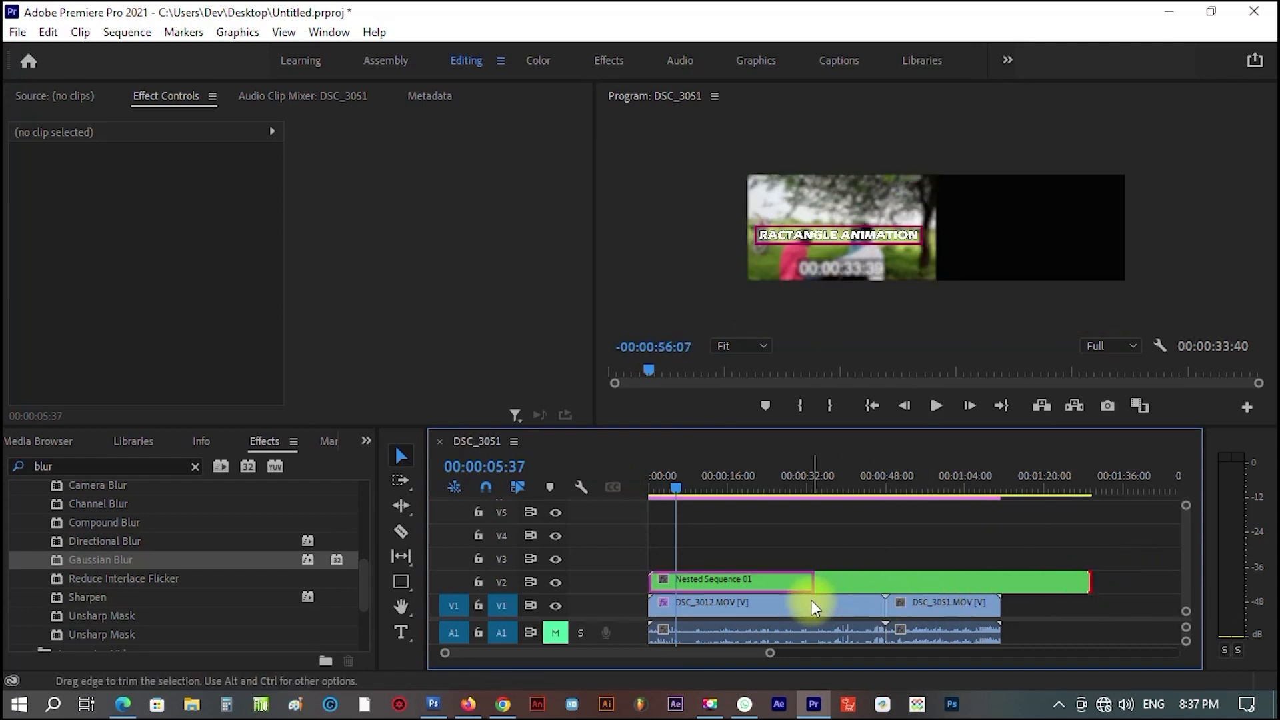
left_click_drag(677, 486, 651, 496)
key("space")
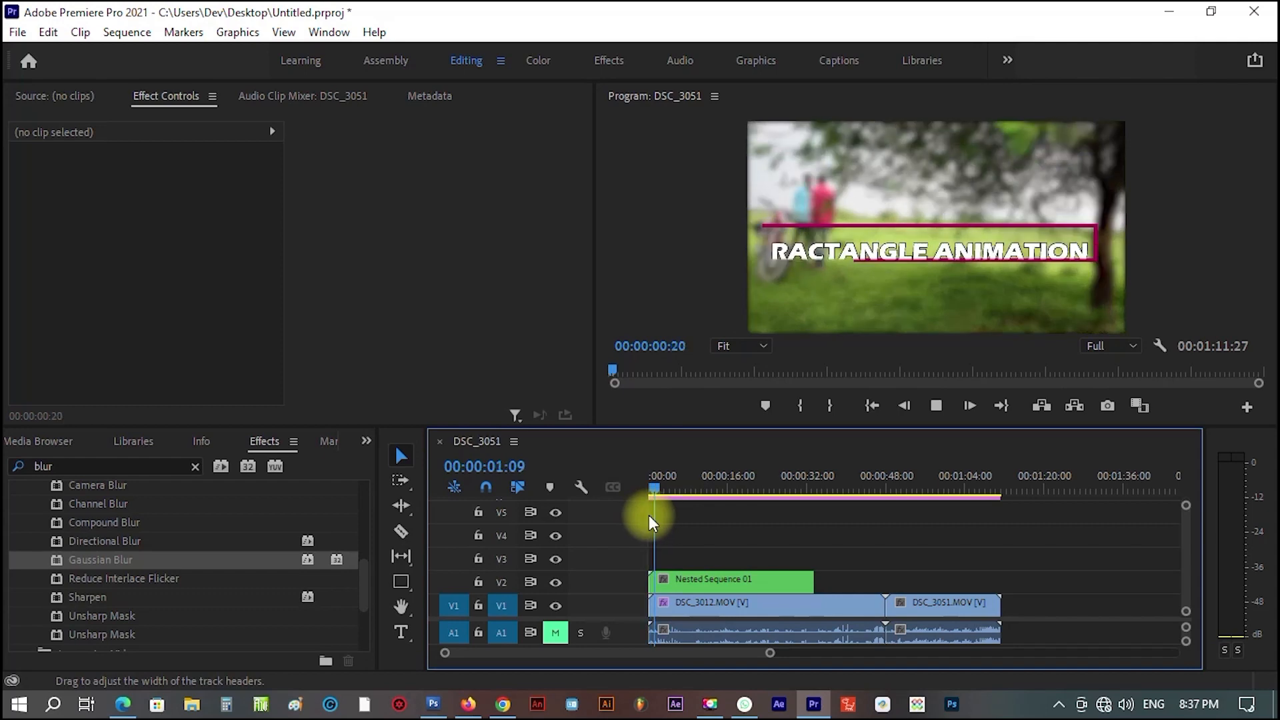
key("space")
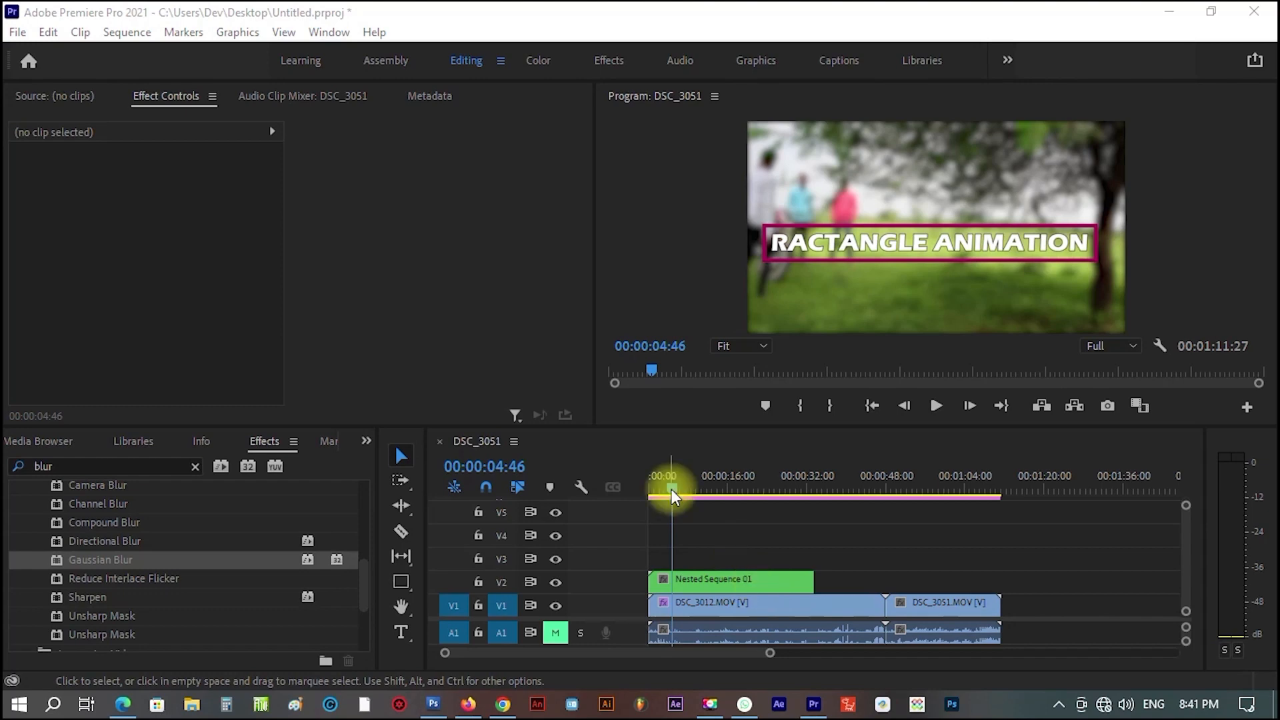
Select the title clip on V6 and replay its opening to review how the text rises.
mouse_move(671, 489)
left_mouse_down()
mouse_move(698, 491)
mouse_move(666, 489)
left_mouse_up()
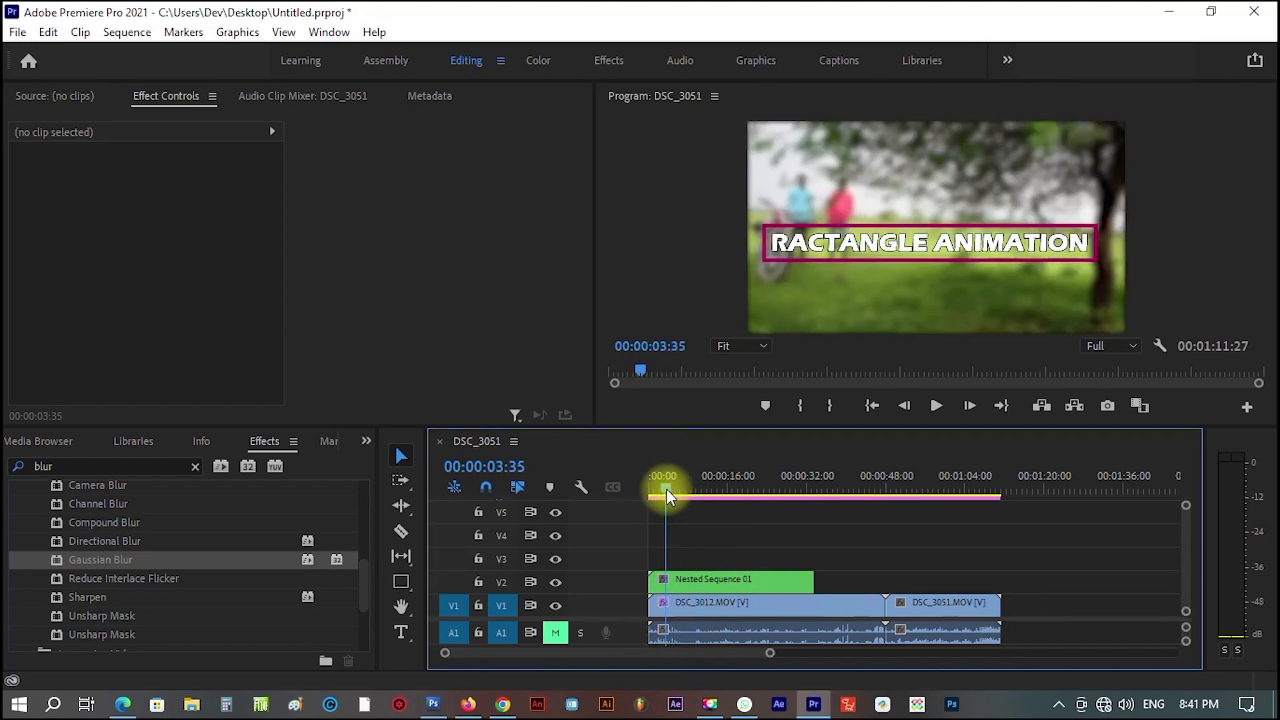
scroll(906, 533, "up", 2)
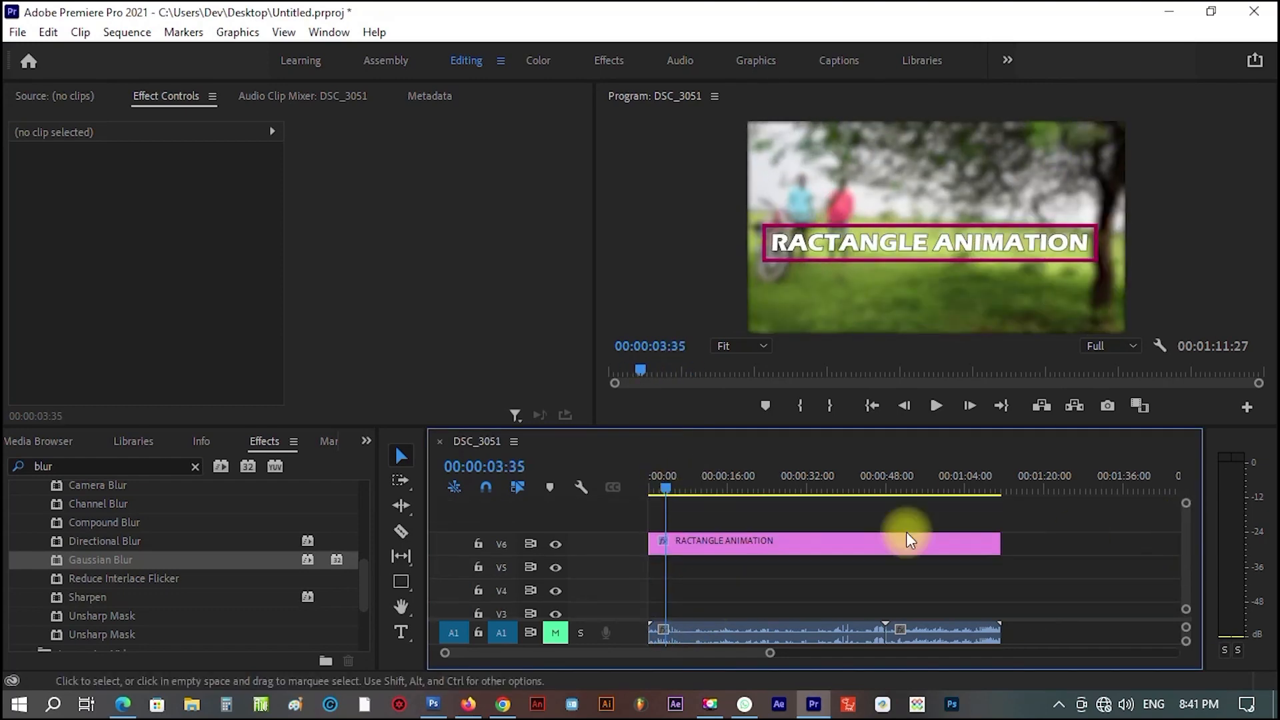
left_click(777, 542)
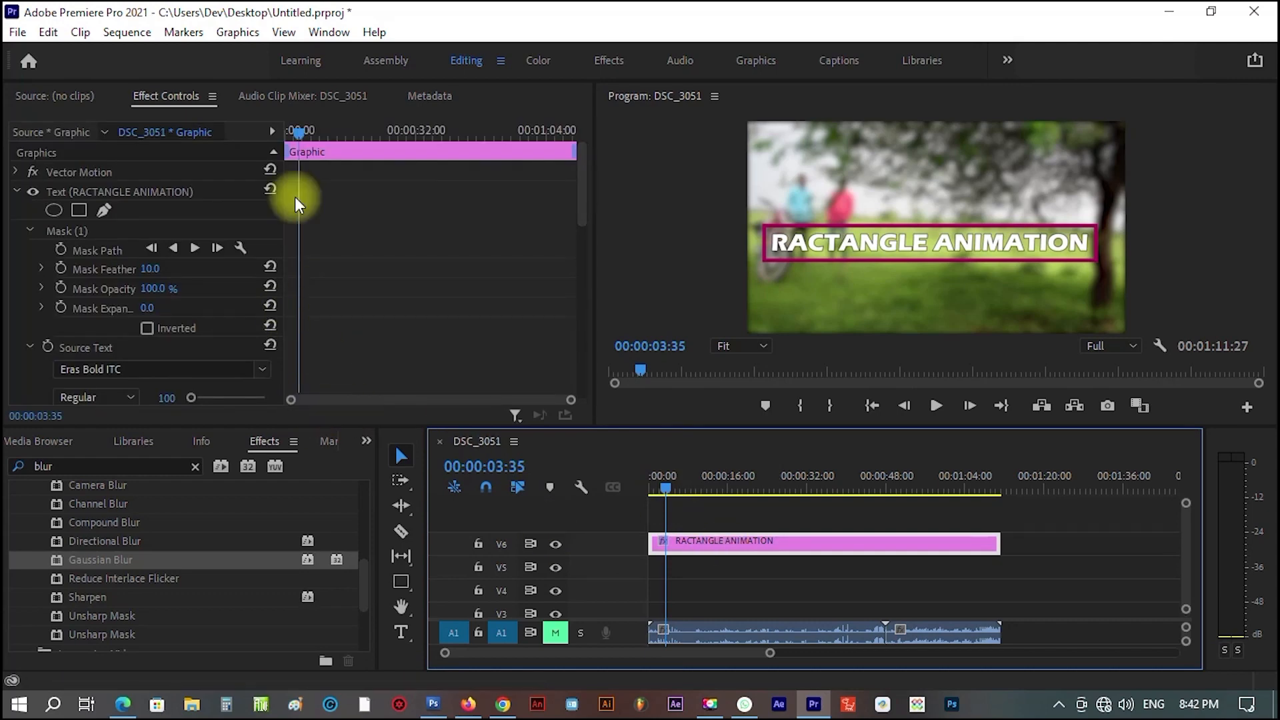
left_click_drag(296, 131, 253, 149)
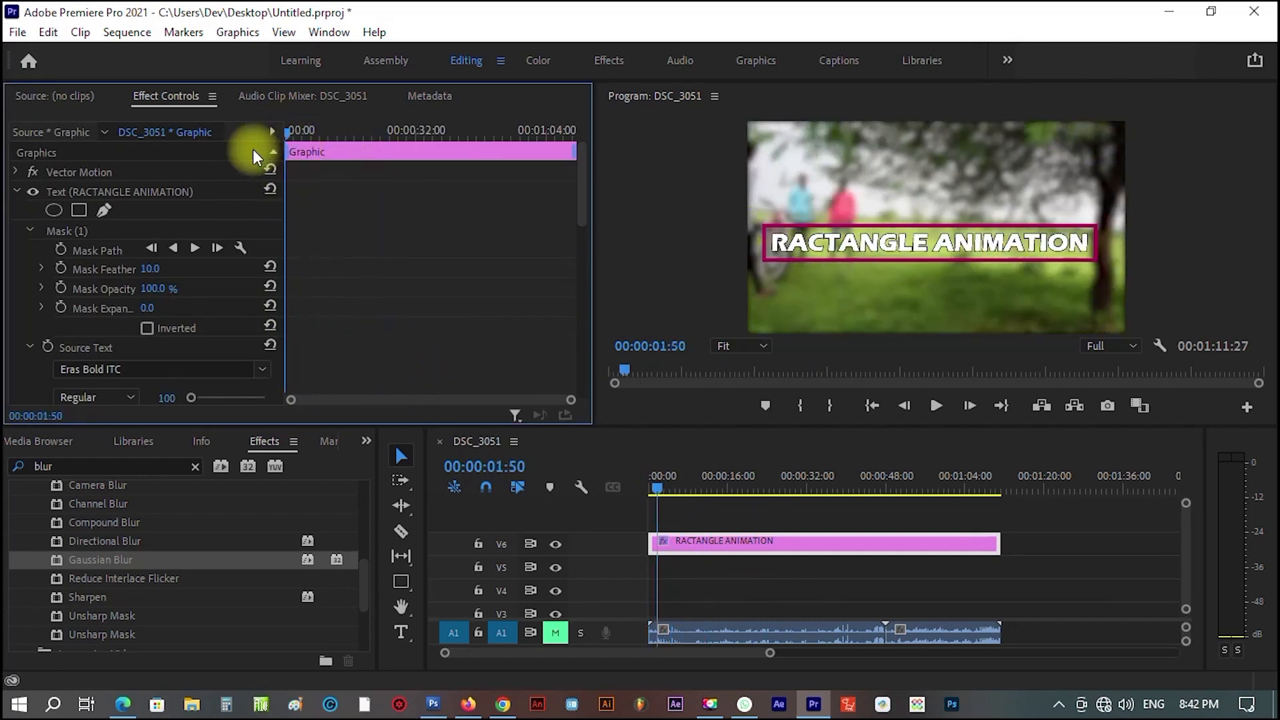
key("space")
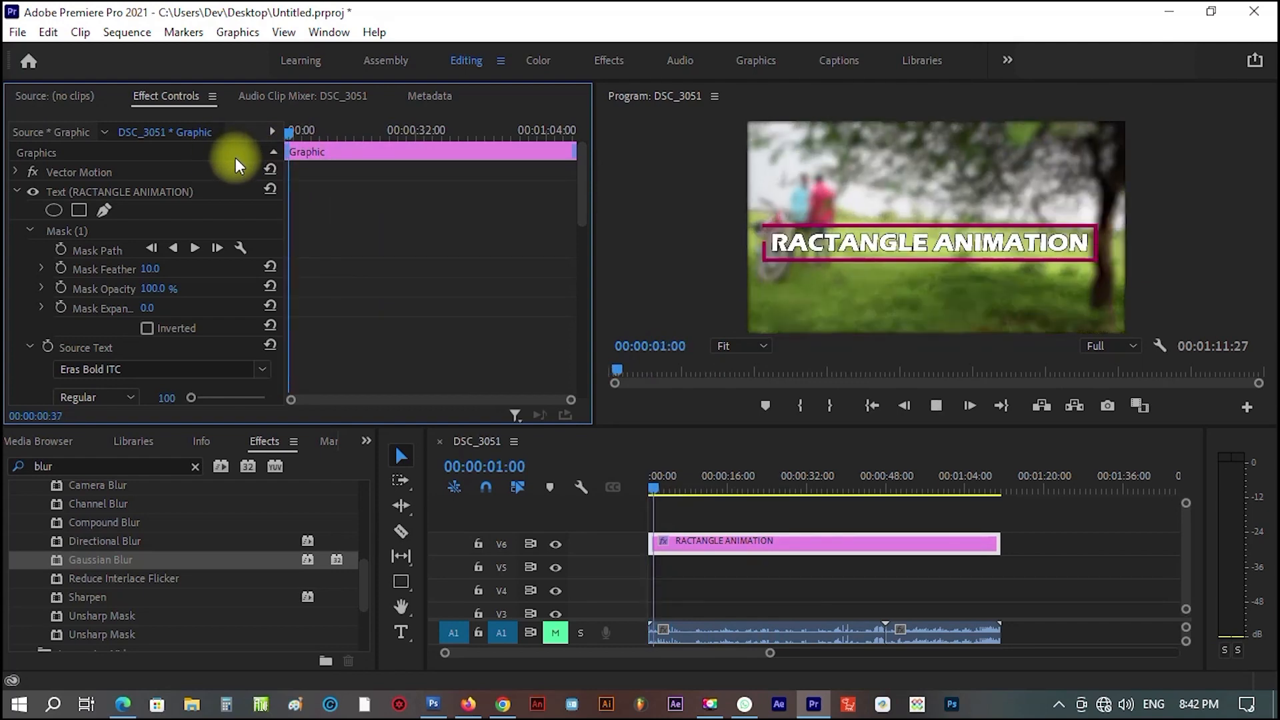
key("space")
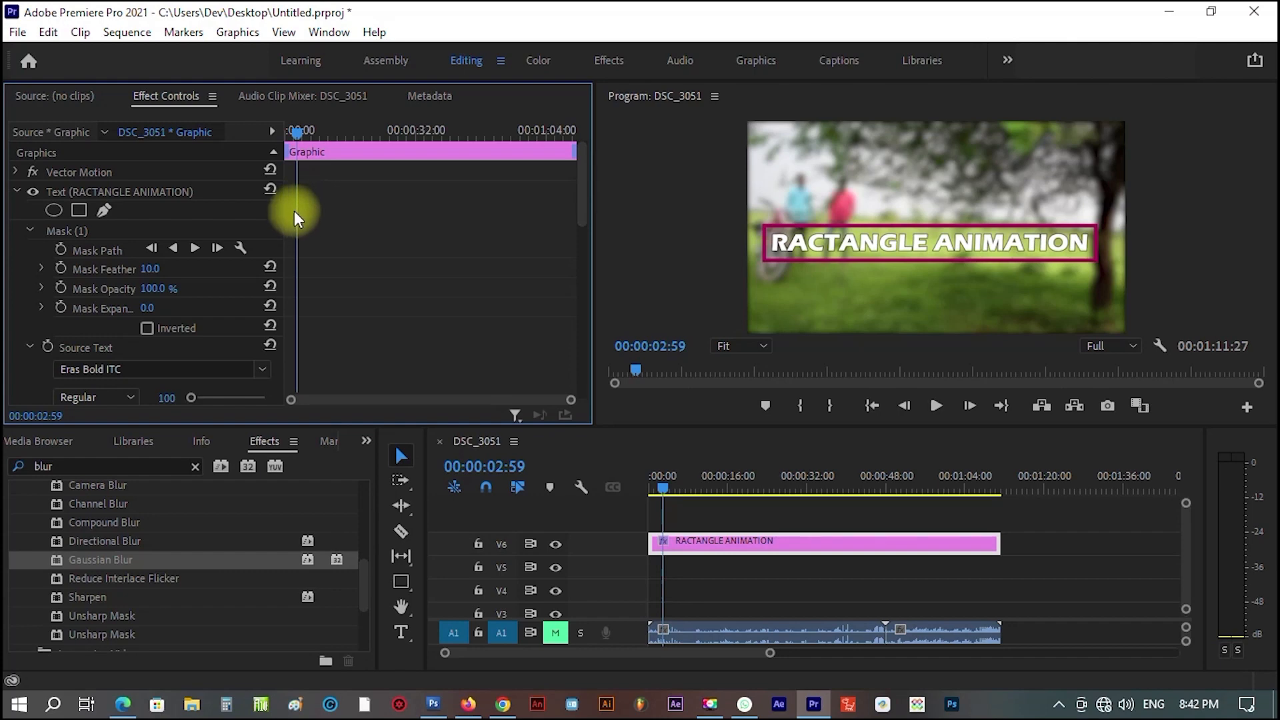
Apply eased temporal interpolation to both Position keyframes of the title text.
left_click(17, 191)
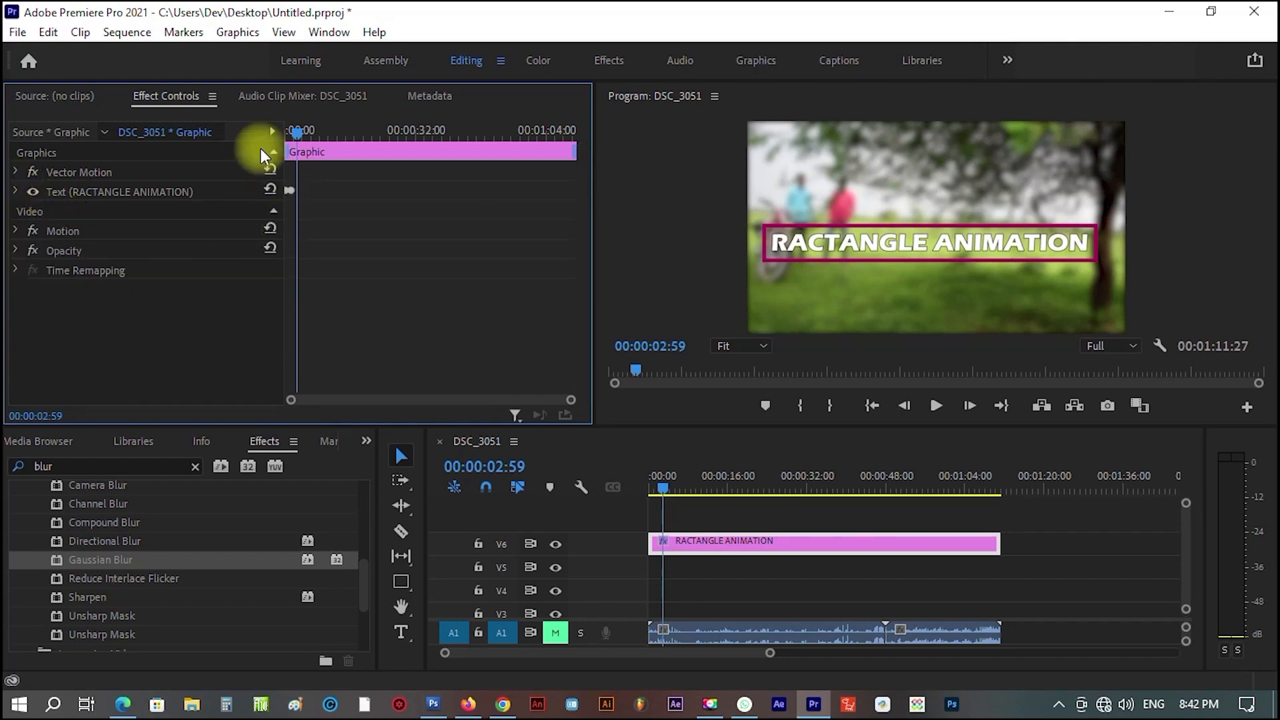
left_click_drag(571, 400, 407, 400)
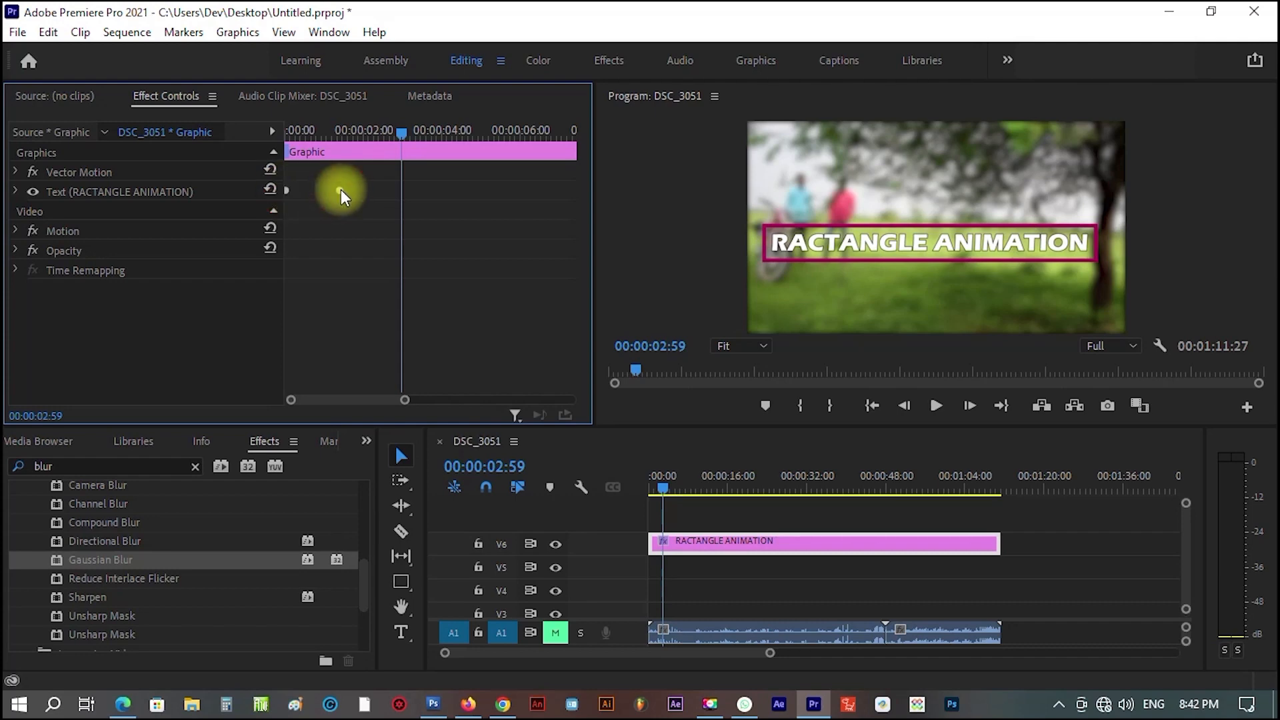
right_click(341, 190)
left_click(323, 192)
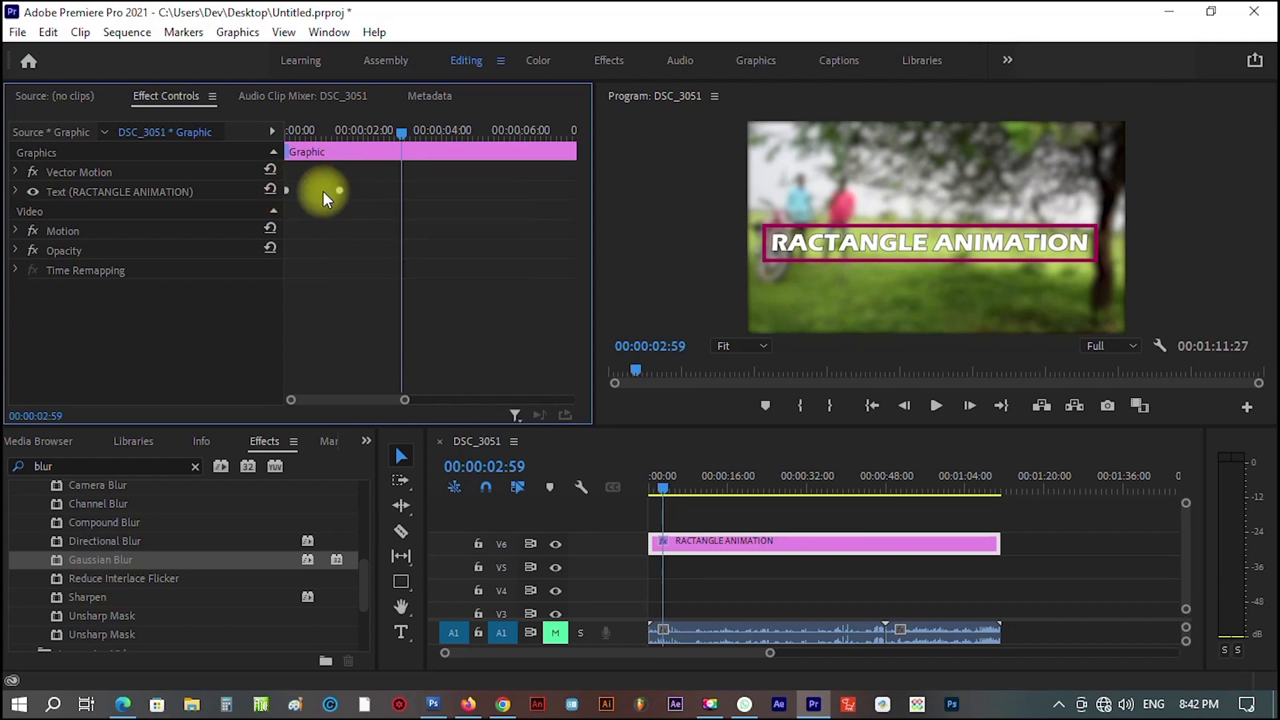
left_click(15, 192)
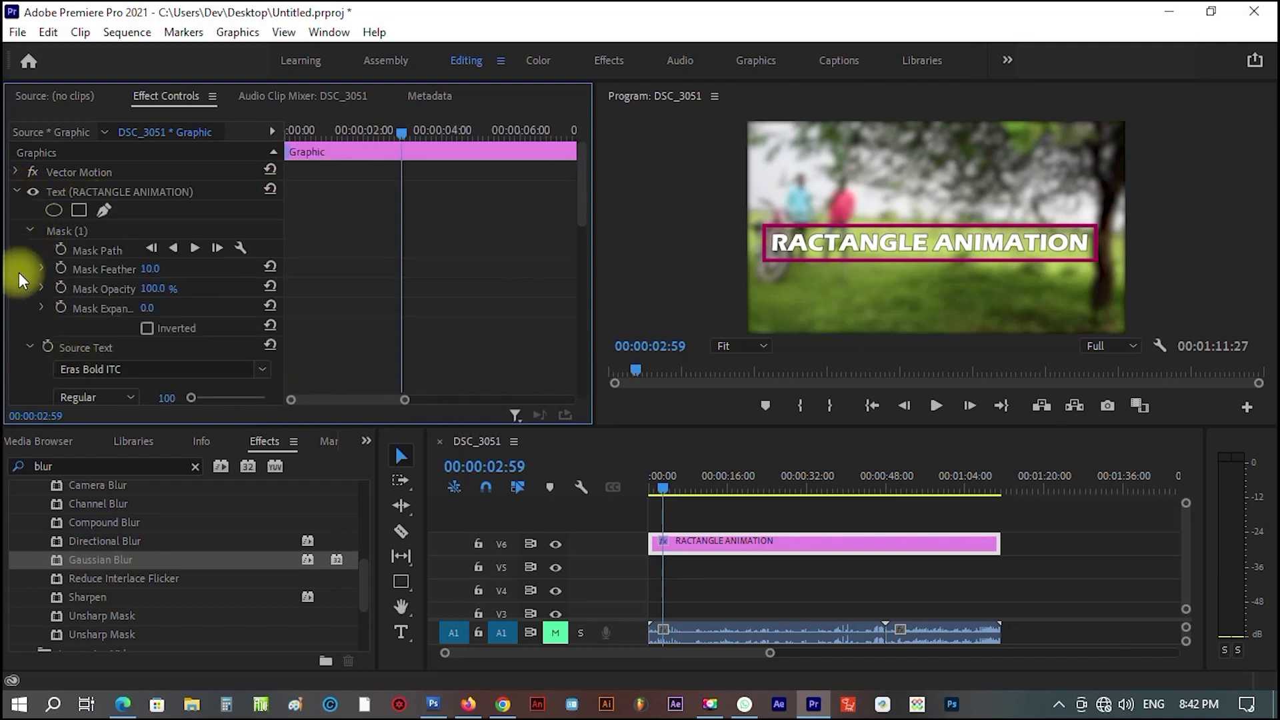
left_click_drag(582, 198, 582, 350)
right_click(286, 235)
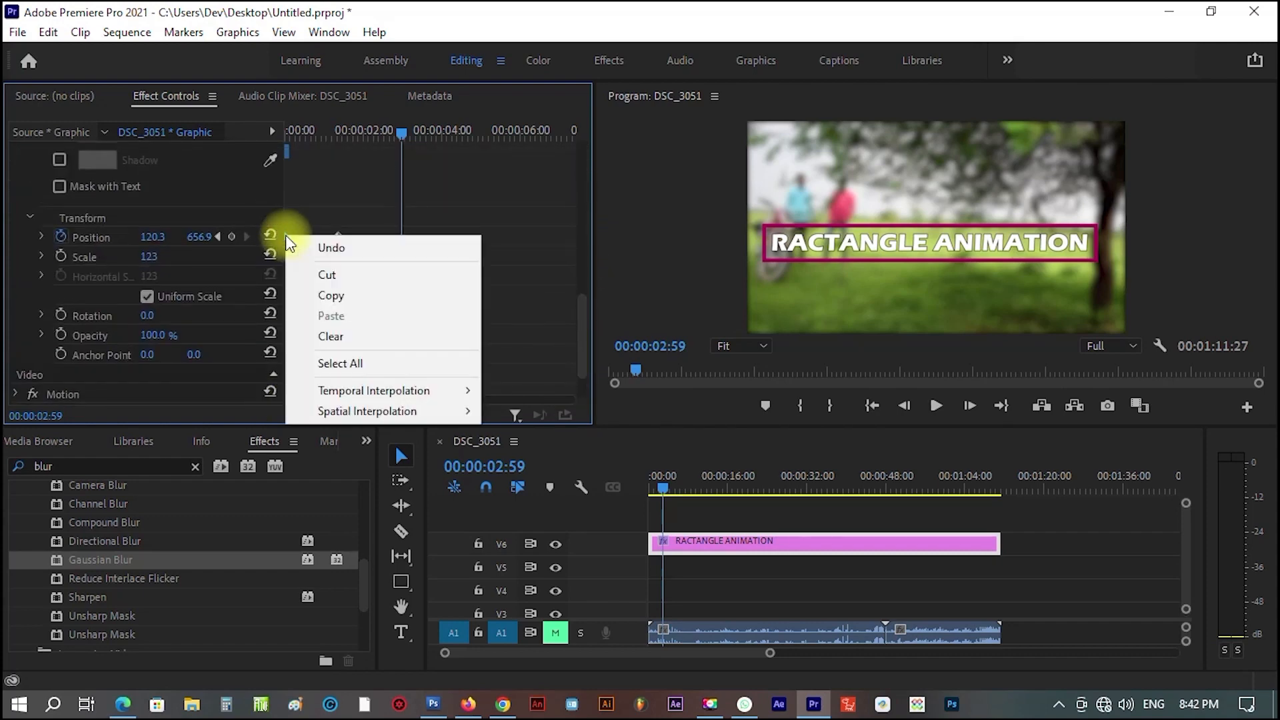
mouse_move(389, 404)
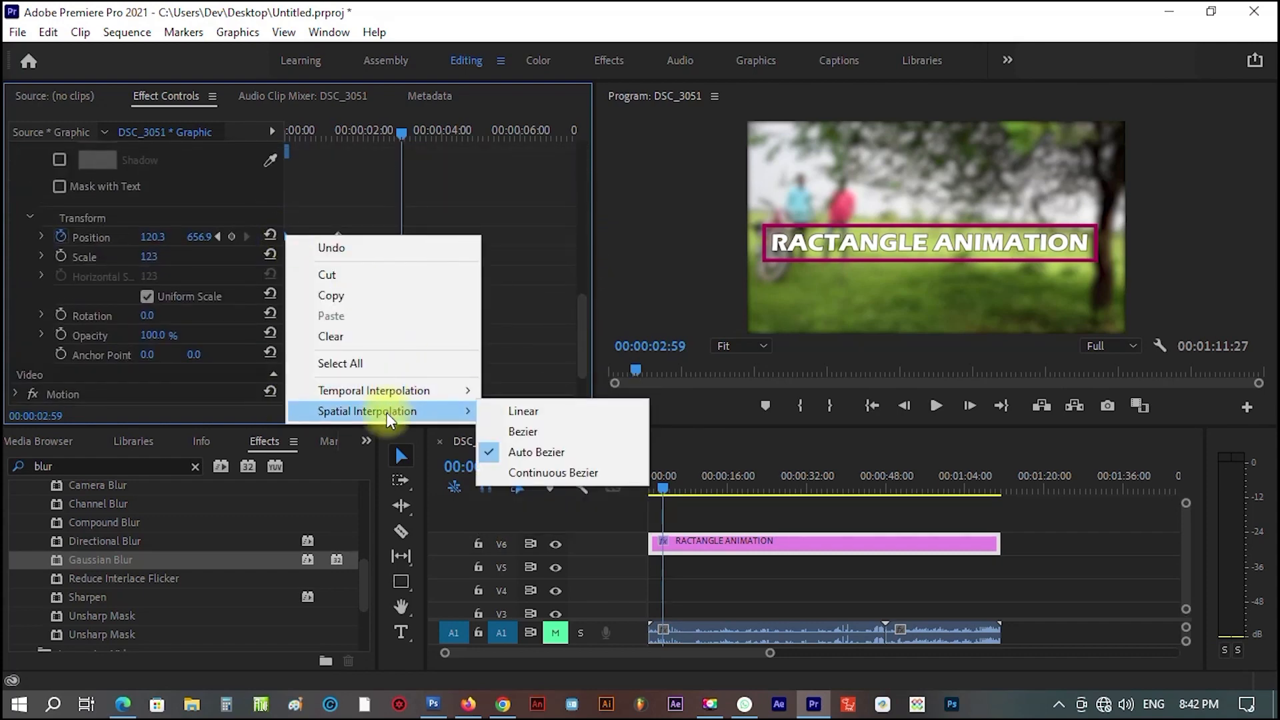
mouse_move(427, 391)
left_click(559, 509)
right_click(338, 236)
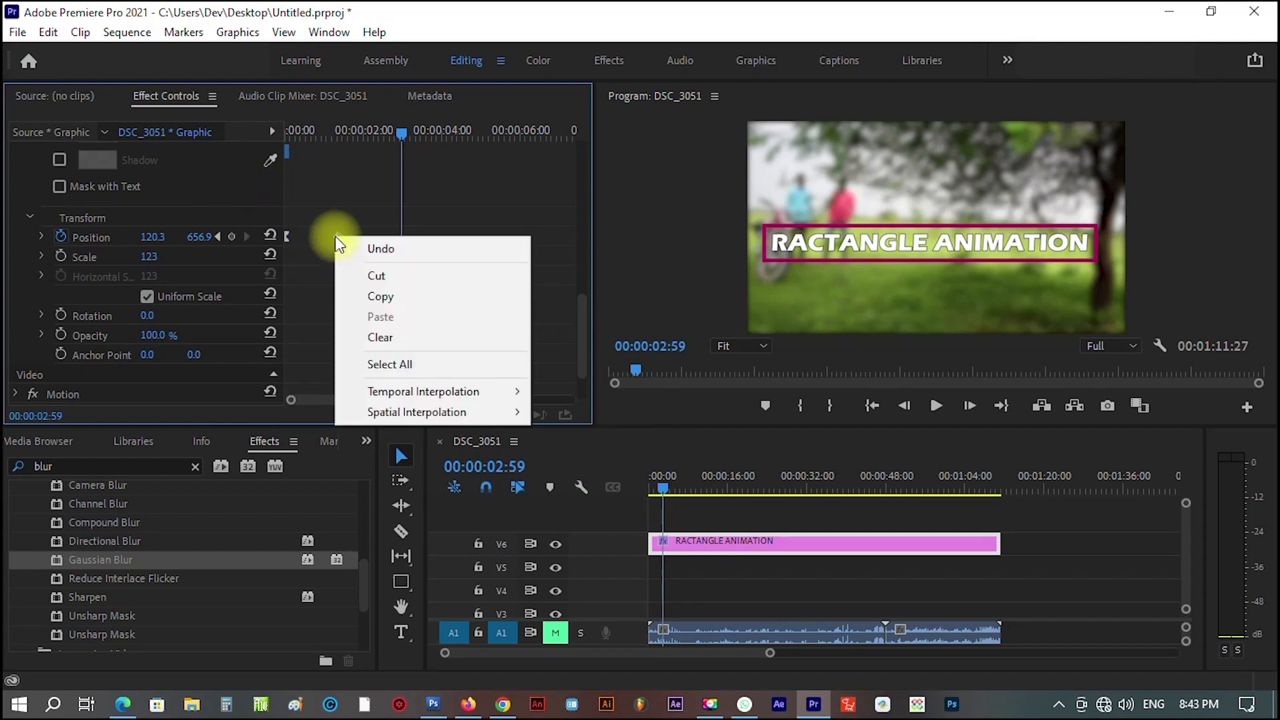
left_click(572, 499)
Play the sequence from the start to check the eased title motion.
key("Home")
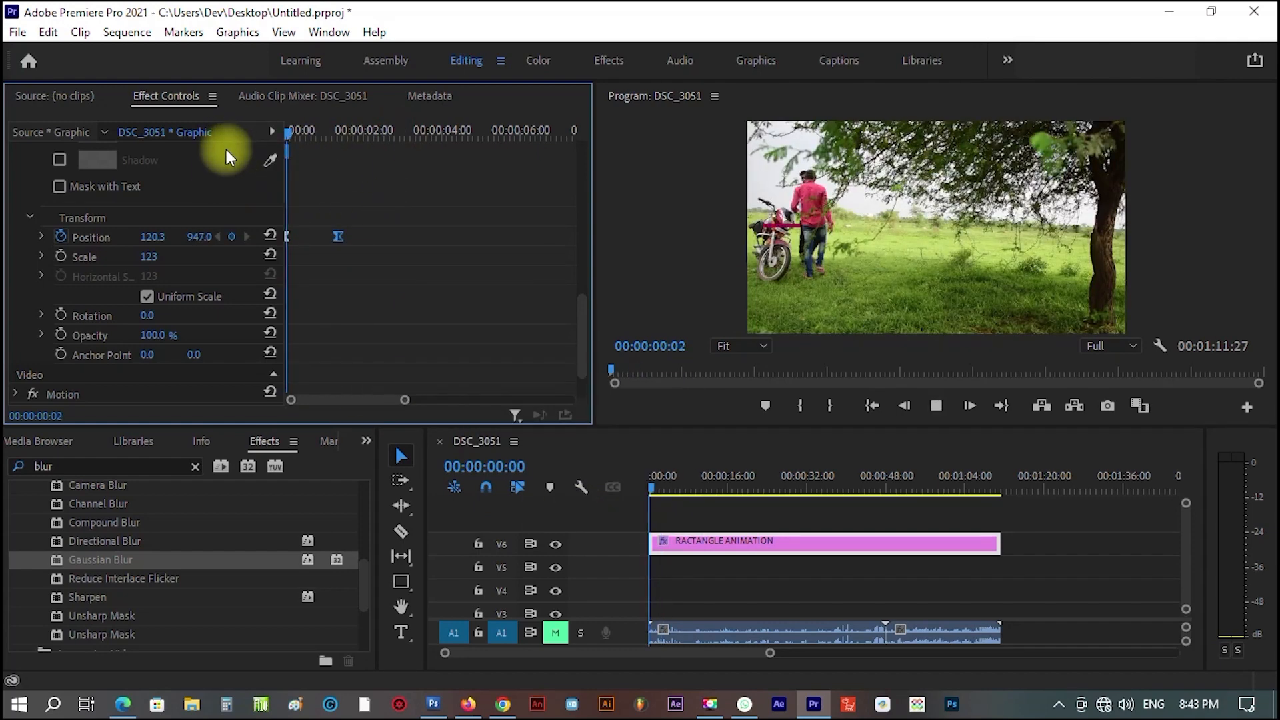
key("space")
key("space")
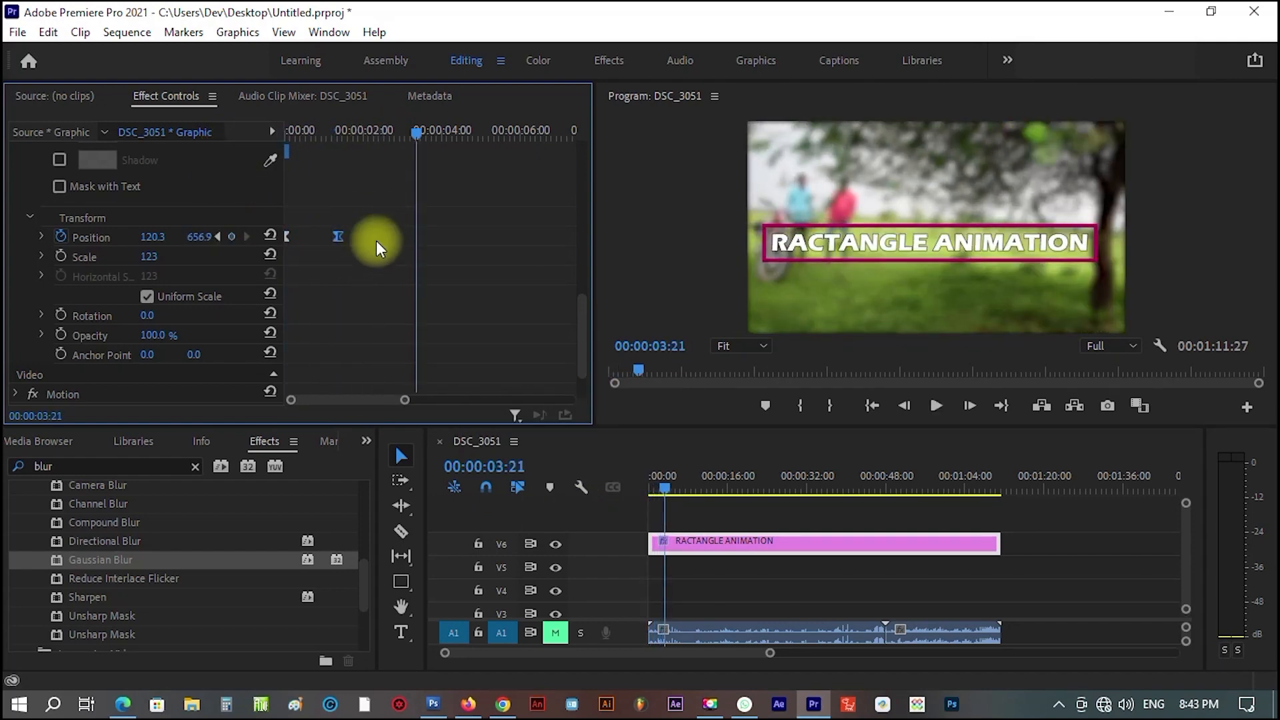
Copy the title's two Position keyframes to 00:00:04:55 and play the sequence from the start to check them.
left_click_drag(377, 238, 277, 262)
key("ctrl+c")
left_click(481, 132)
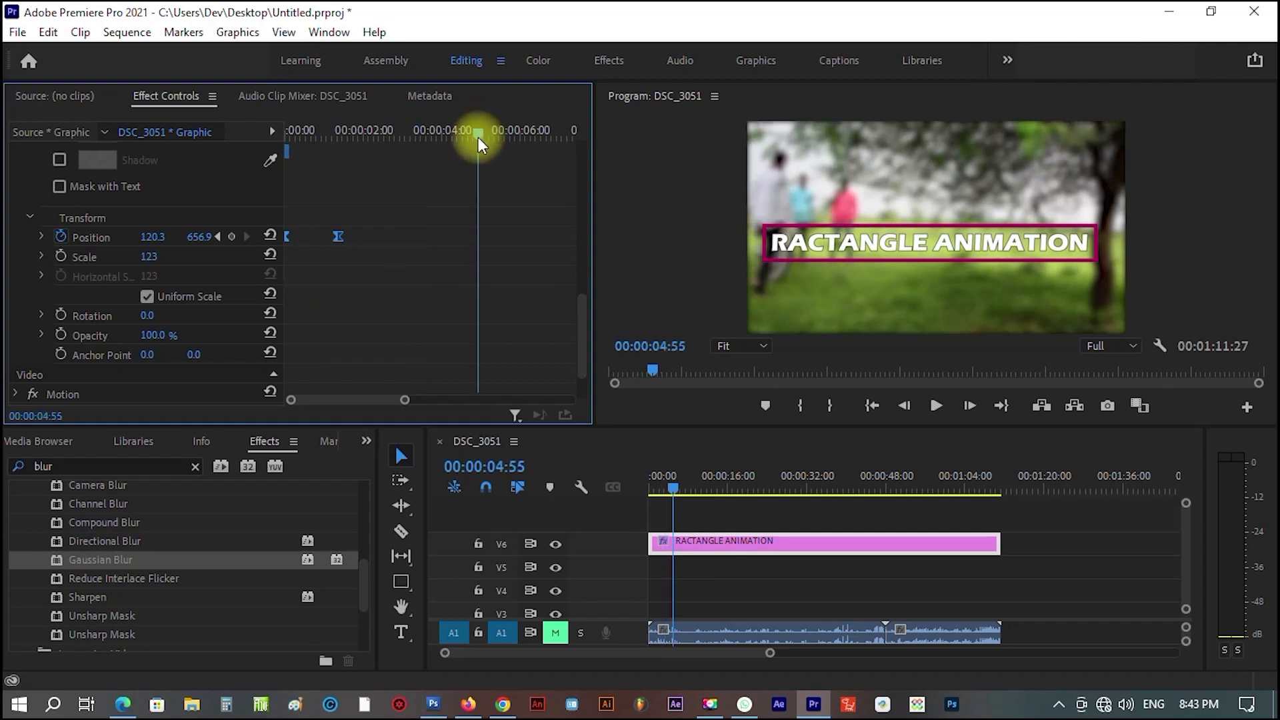
key("ctrl+v")
key("Home")
key("space")
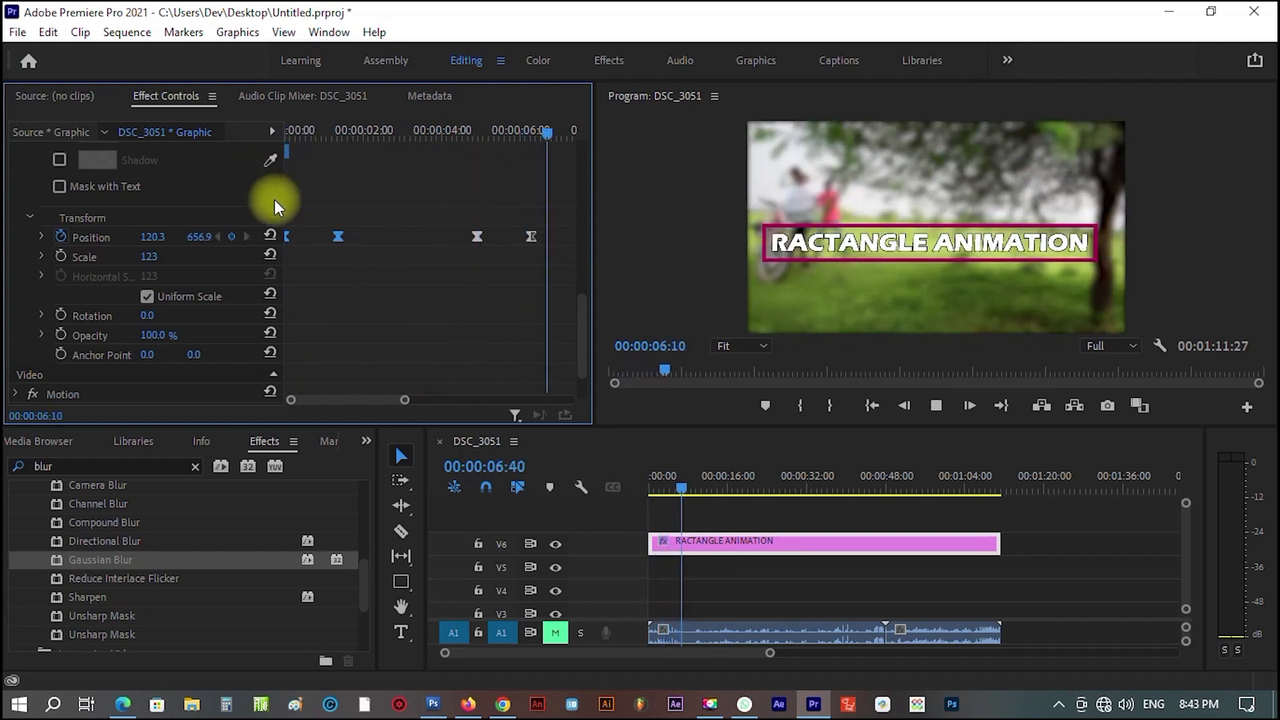
key("space")
Reverse the two pasted Position keyframes so the title drops back to 120.3, 957.9 at about 00:00:06:00, and preview it.
mouse_move(344, 131)
left_mouse_down()
mouse_move(289, 137)
mouse_move(379, 142)
mouse_move(288, 153)
mouse_move(342, 153)
left_mouse_up()
mouse_move(530, 238)
left_mouse_down()
mouse_move(467, 242)
mouse_move(530, 248)
mouse_move(506, 238)
mouse_move(520, 239)
left_mouse_up()
key("space")
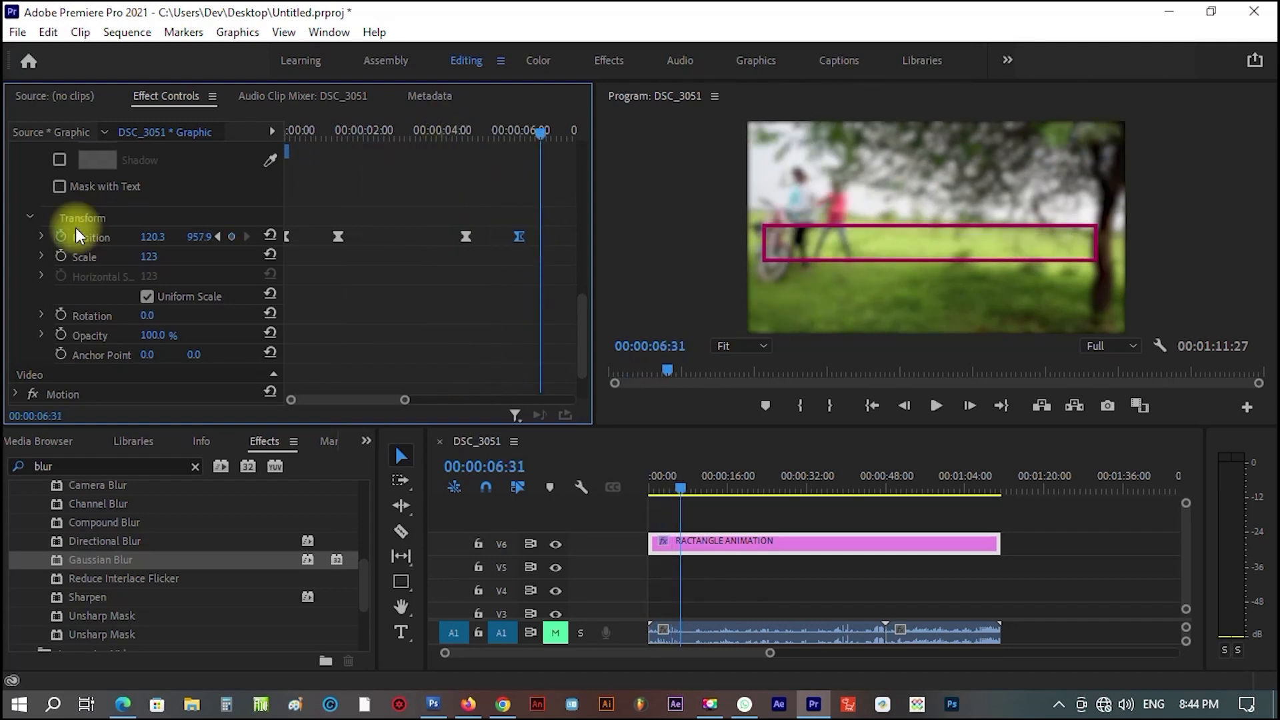
Move the title's last Position keyframe earlier to about 00:00:05:20 and scrub through the faster exit.
left_click(520, 134)
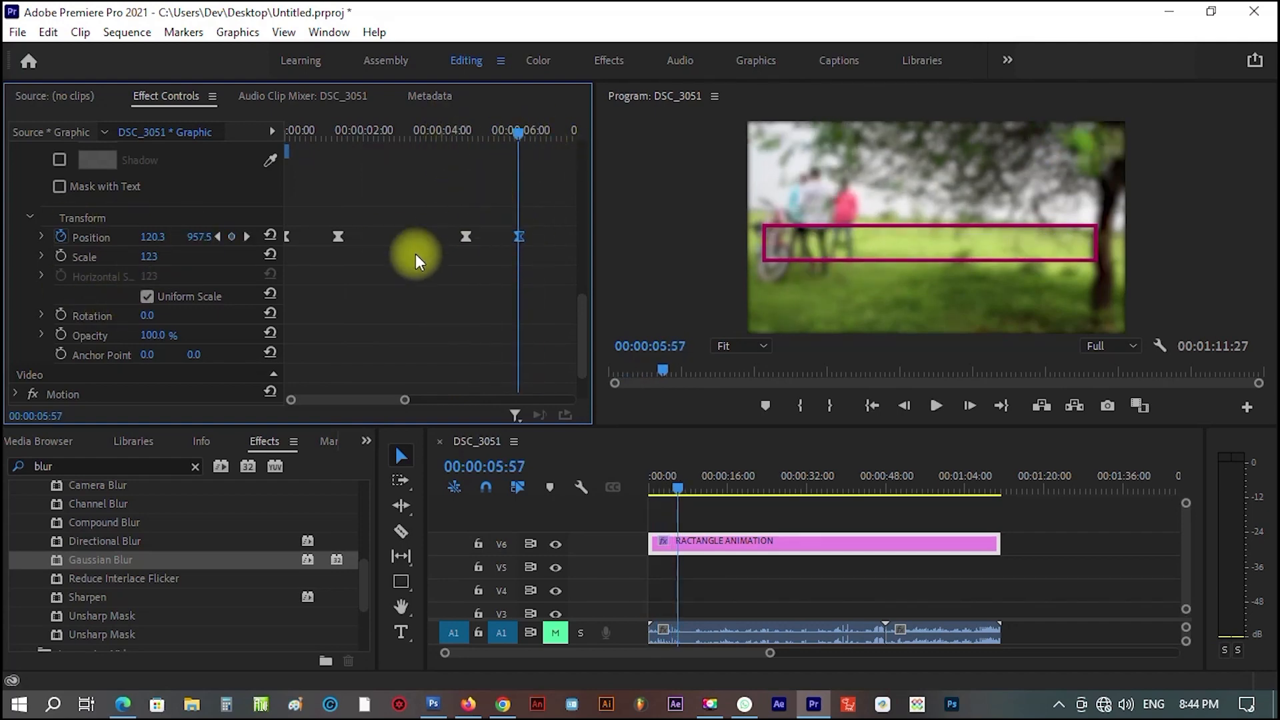
mouse_move(674, 492)
left_mouse_down()
mouse_move(640, 492)
mouse_move(697, 496)
mouse_move(684, 495)
left_mouse_up()
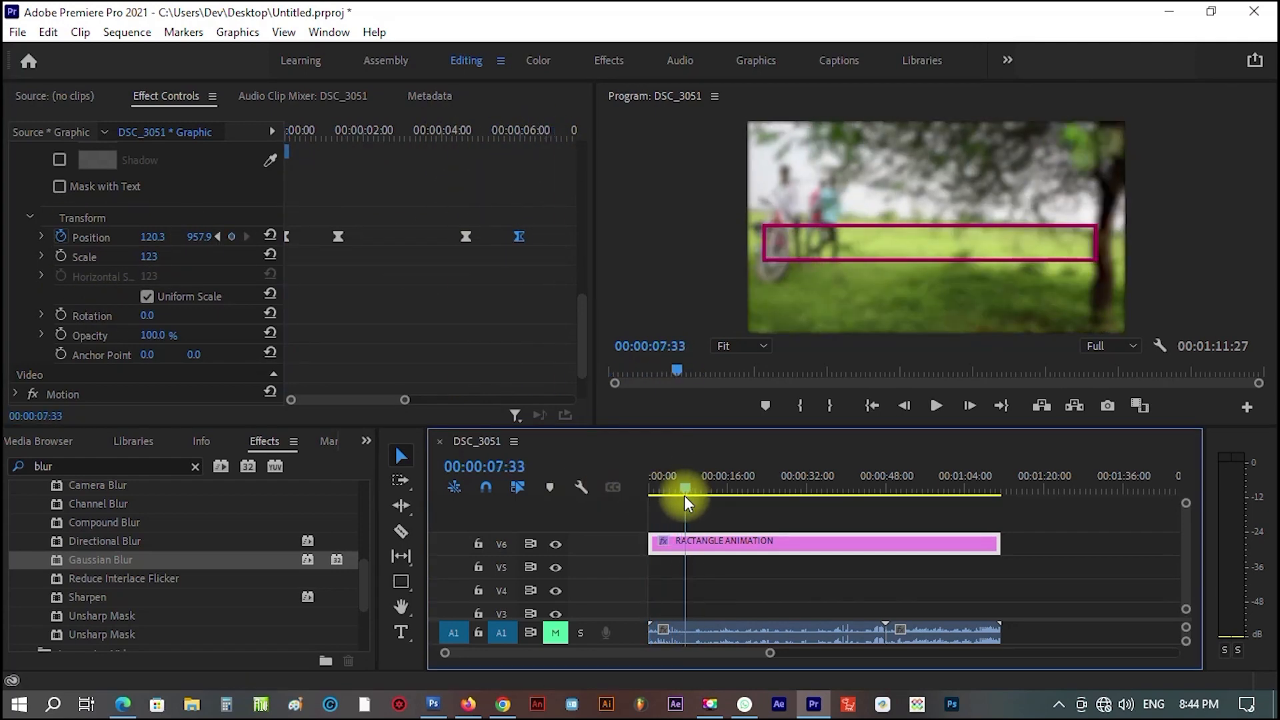
left_click(477, 133)
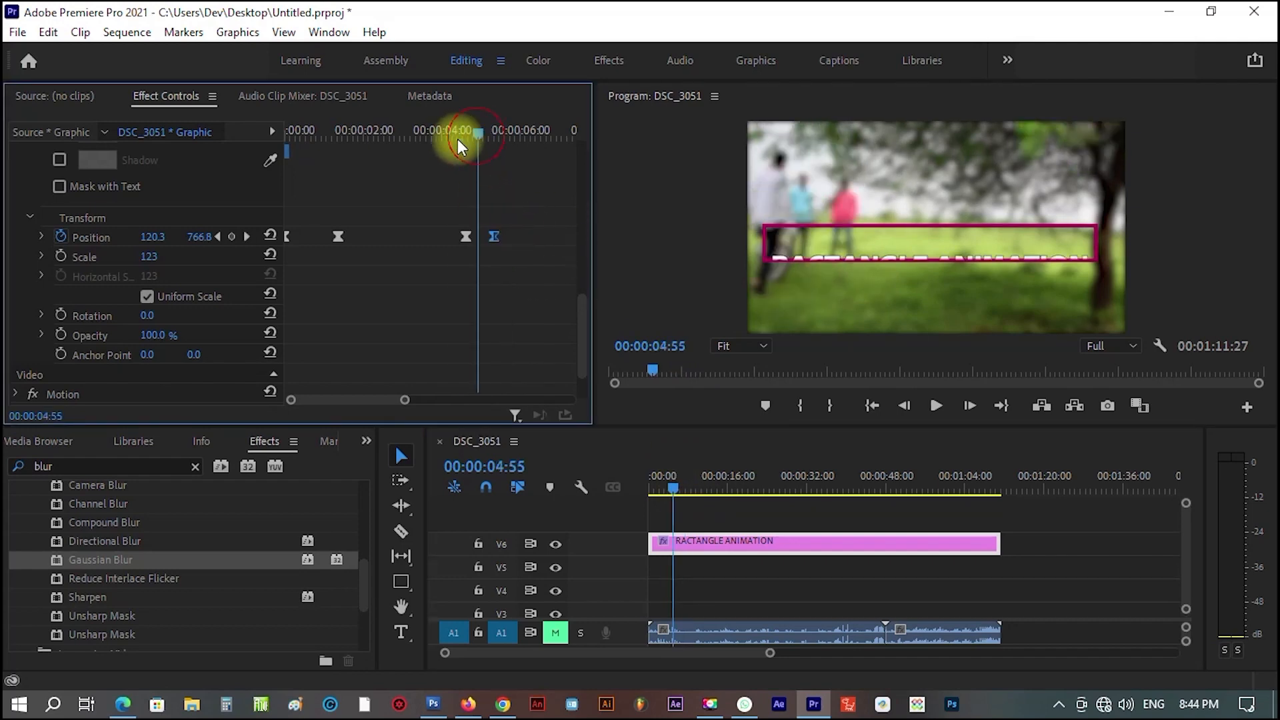
left_click_drag(457, 140, 482, 146)
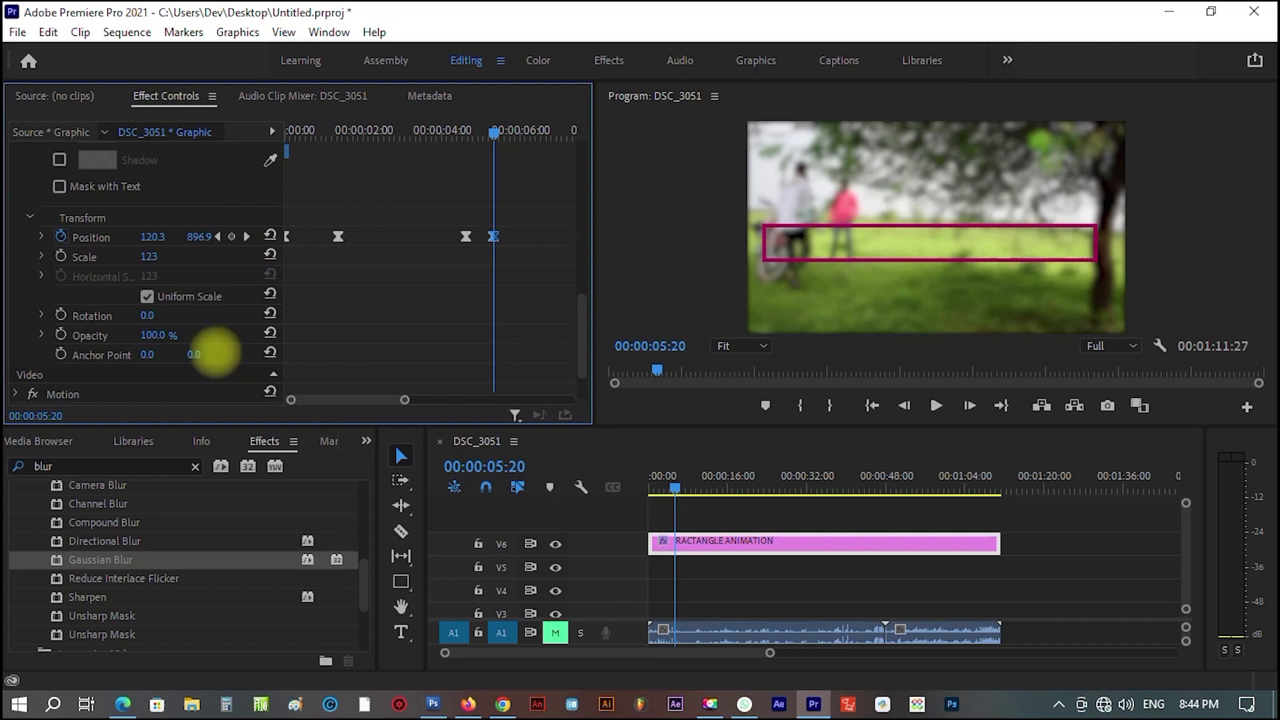
Set the title's Position keyframe at 00:00:05:20 to 120.3, 527.9 and play the sequence from the start.
left_click_drag(215, 351, 233, 646)
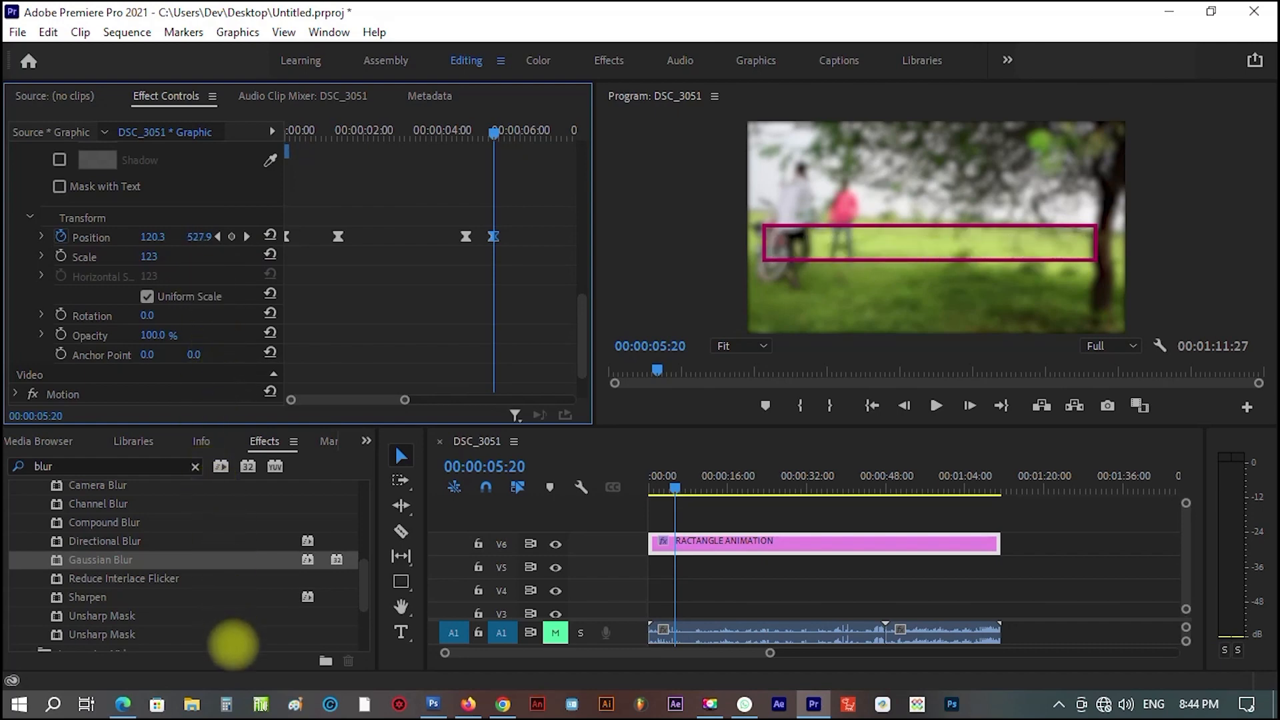
left_click_drag(494, 137, 284, 173)
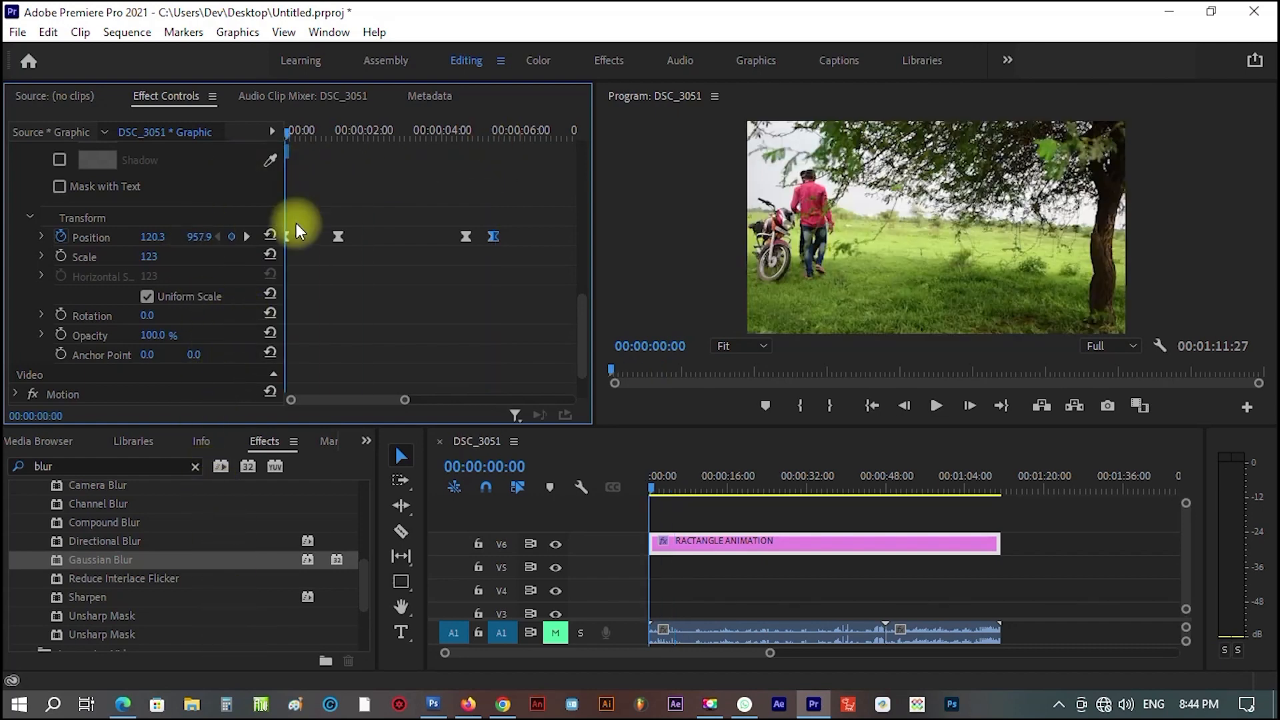
key("space")
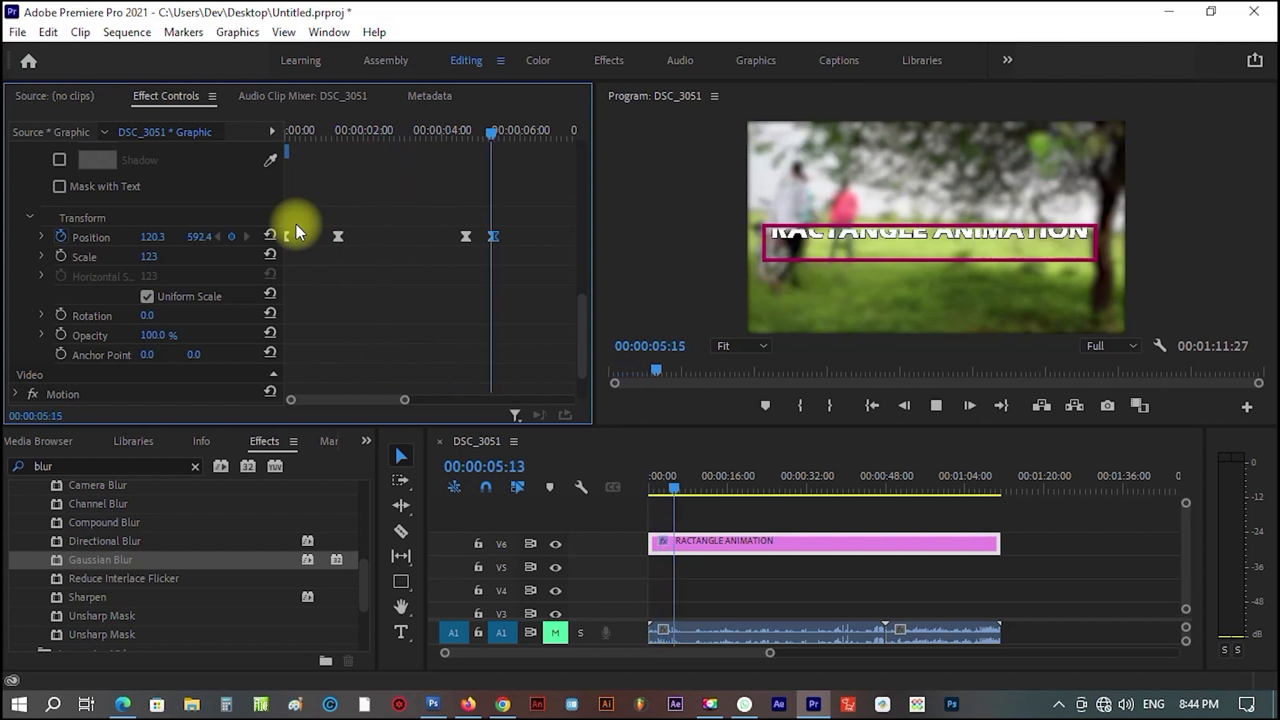
Trim Nested Sequence 01 on V2 to end at 00:00:04:36 and place a copy of it directly after the trimmed clip.
left_click_drag(463, 130, 469, 126)
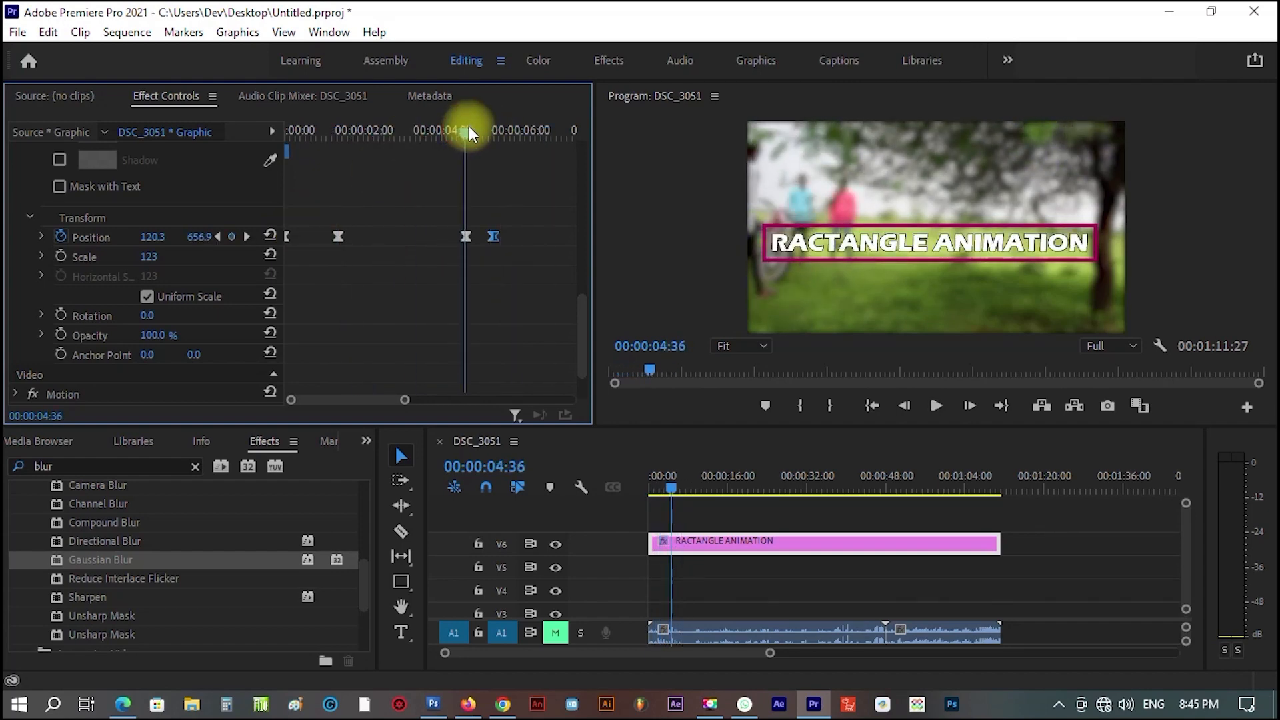
scroll(1183, 566, "down", 3)
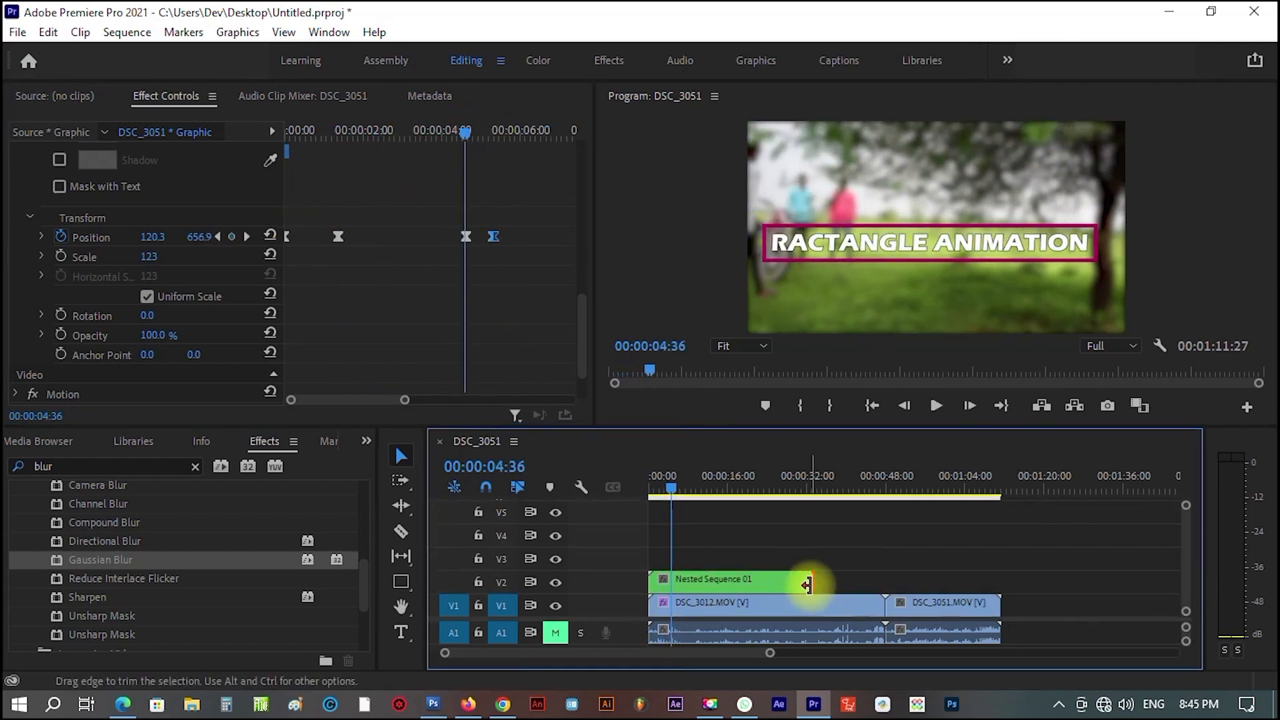
left_click_drag(808, 581, 687, 583)
Reverse the speed of the second nested clip on V2 and play the sequence from the start past its end.
right_click(680, 586)
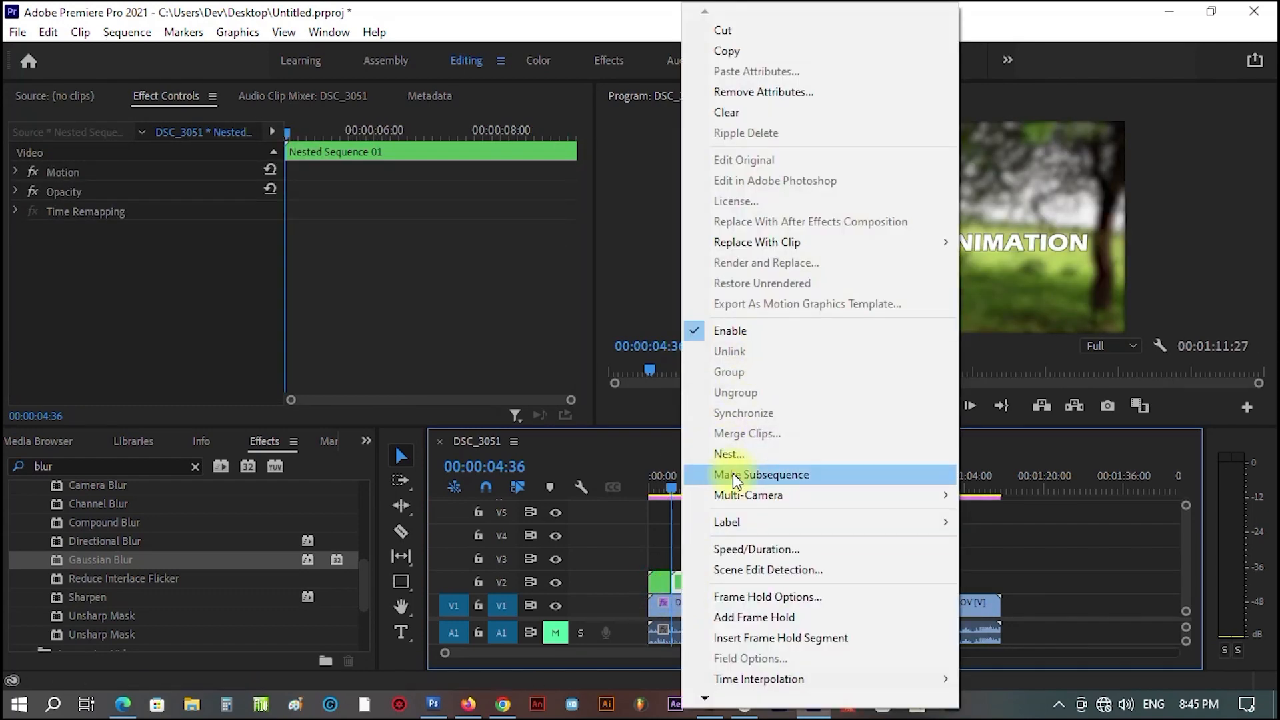
left_click(733, 549)
left_click(546, 351)
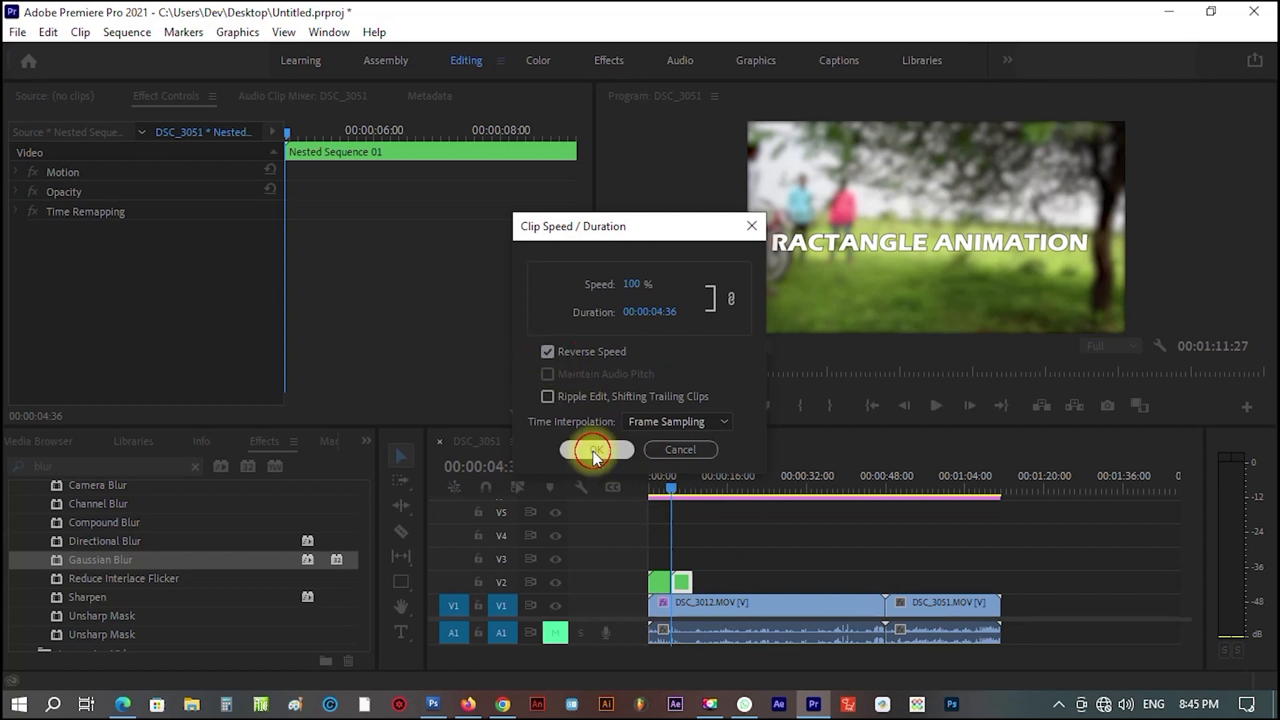
left_click(589, 448)
left_click_drag(671, 496, 437, 528)
key("space")
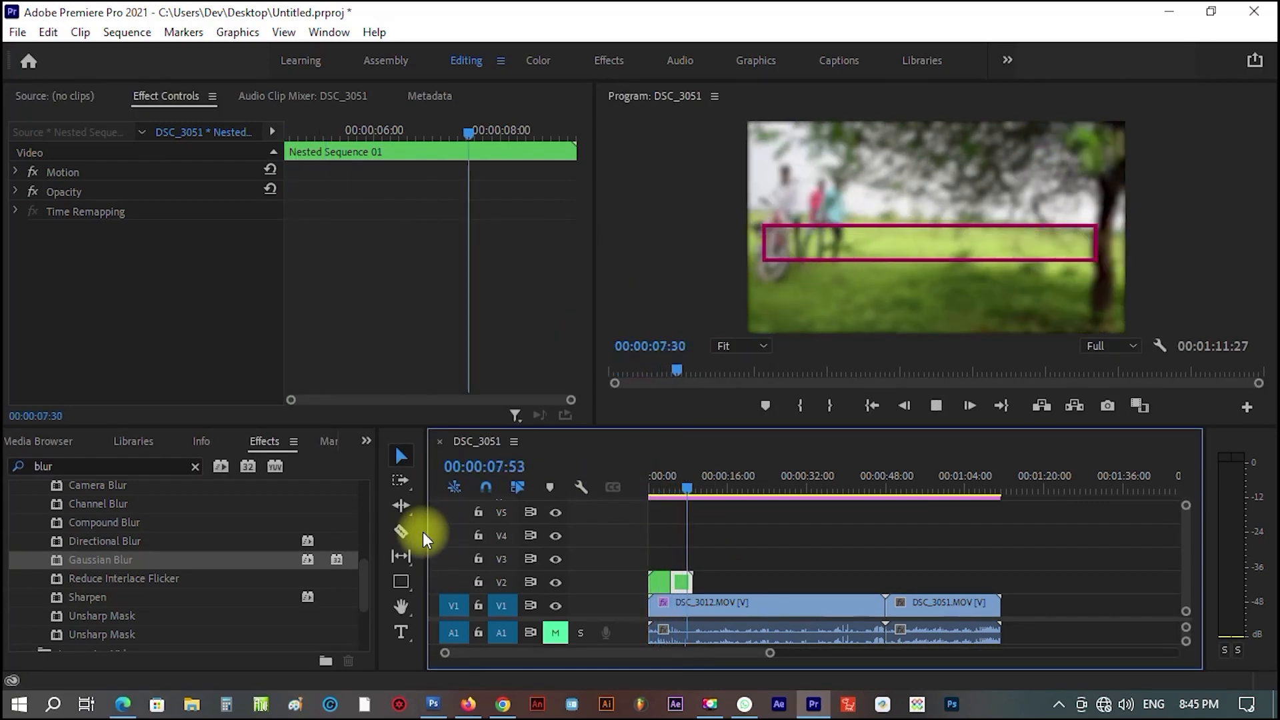
key("space")
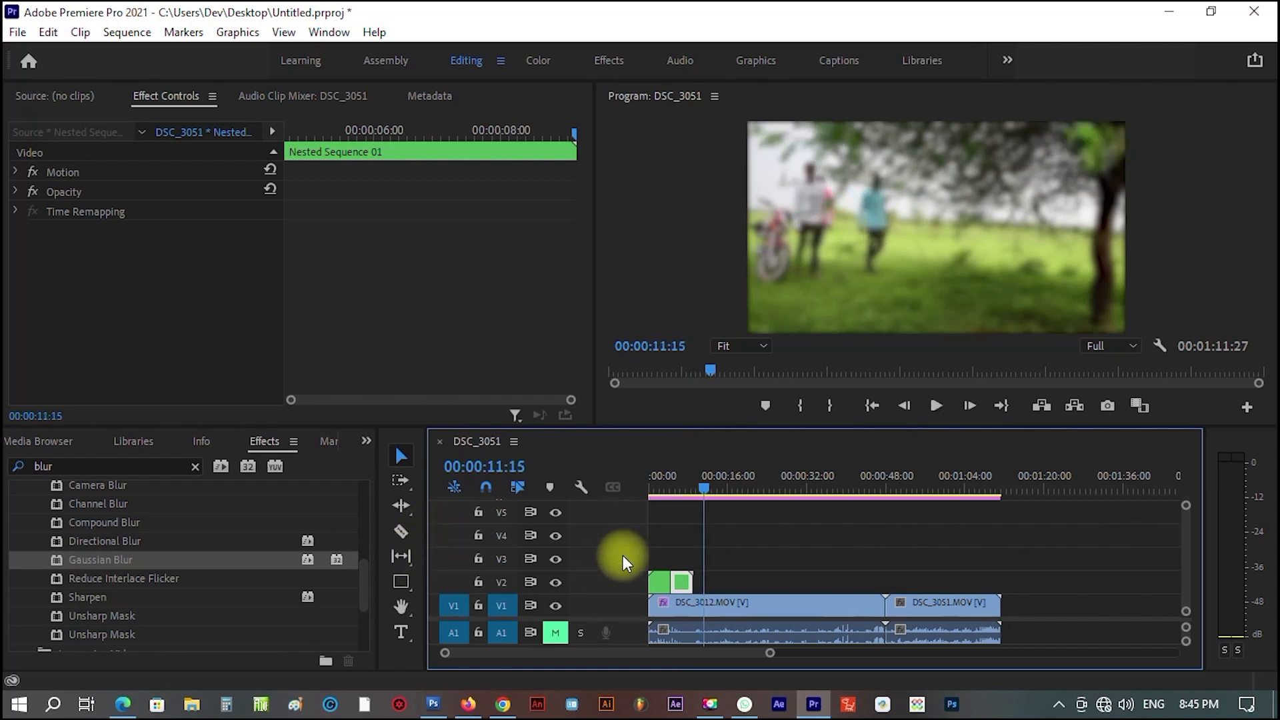
Move the title's last two Position keyframes later so that the exit begins at 00:00:07:39, where the outline is still complete.
mouse_move(670, 486)
left_mouse_down()
mouse_move(698, 487)
mouse_move(686, 490)
left_mouse_up()
mouse_move(450, 134)
left_mouse_down()
mouse_move(432, 138)
mouse_move(468, 138)
left_mouse_up()
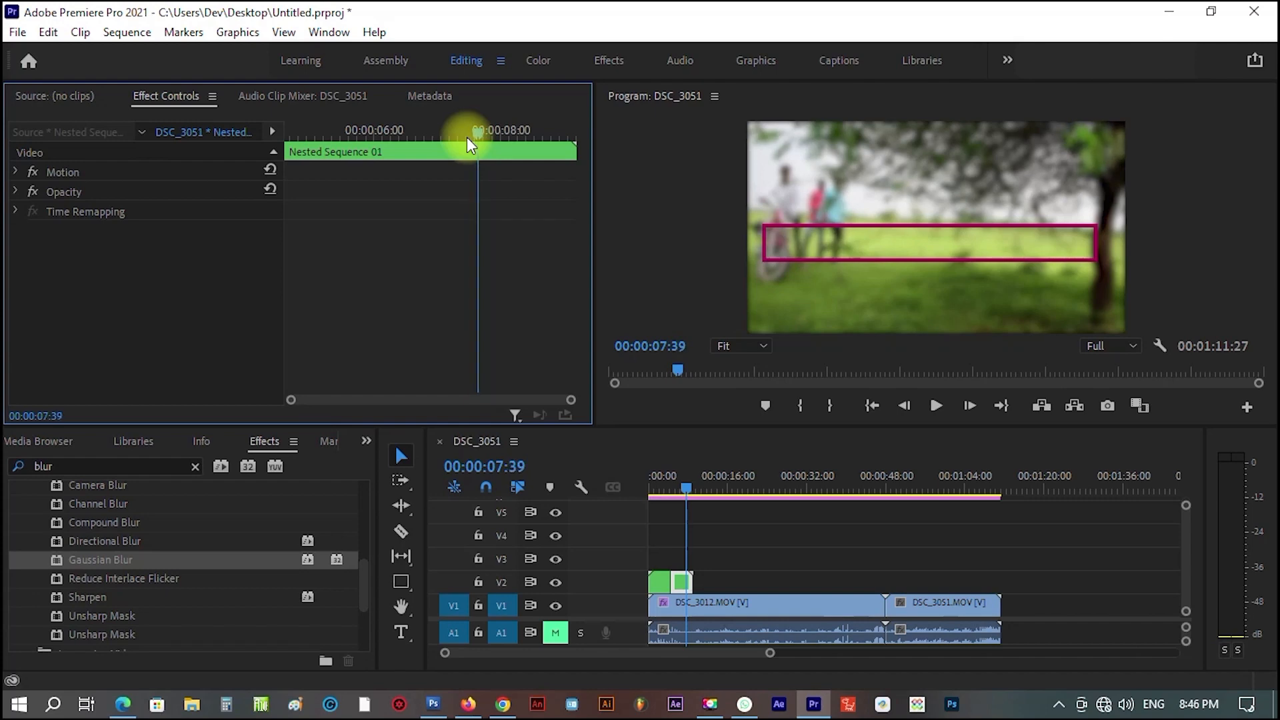
scroll(1183, 558, "up", 2)
left_click(673, 545)
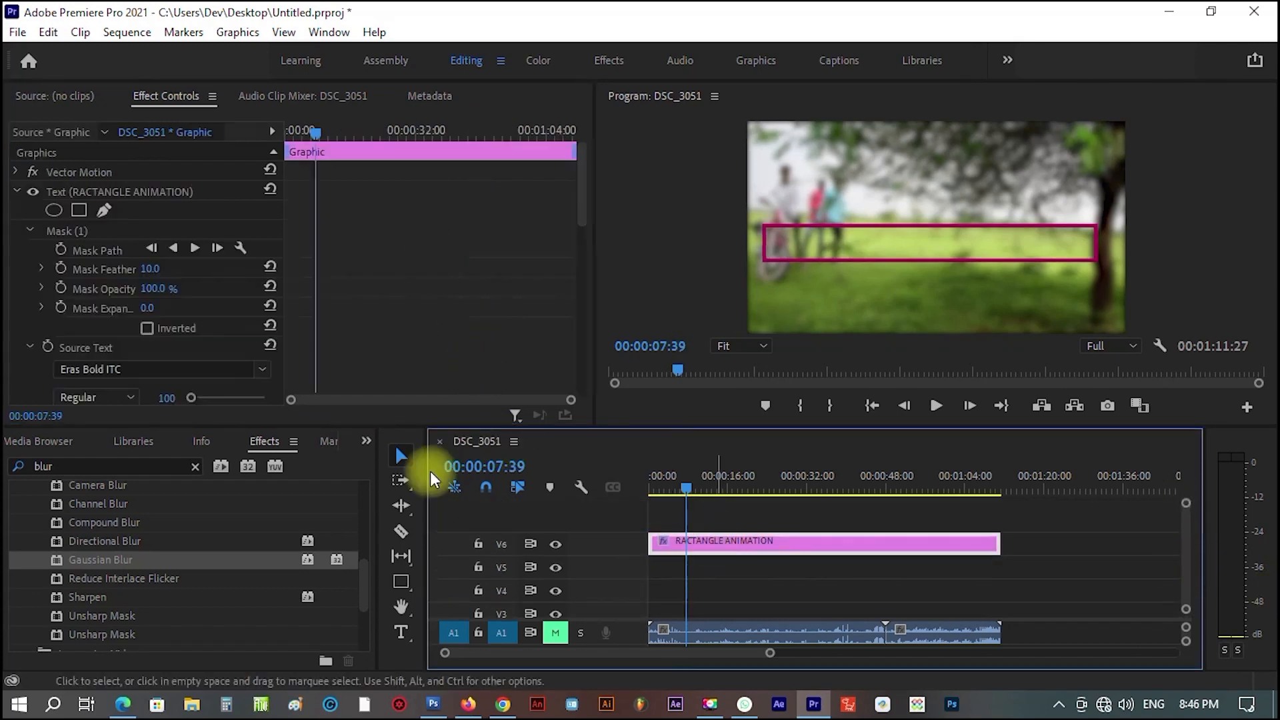
scroll(182, 293, "down", 10)
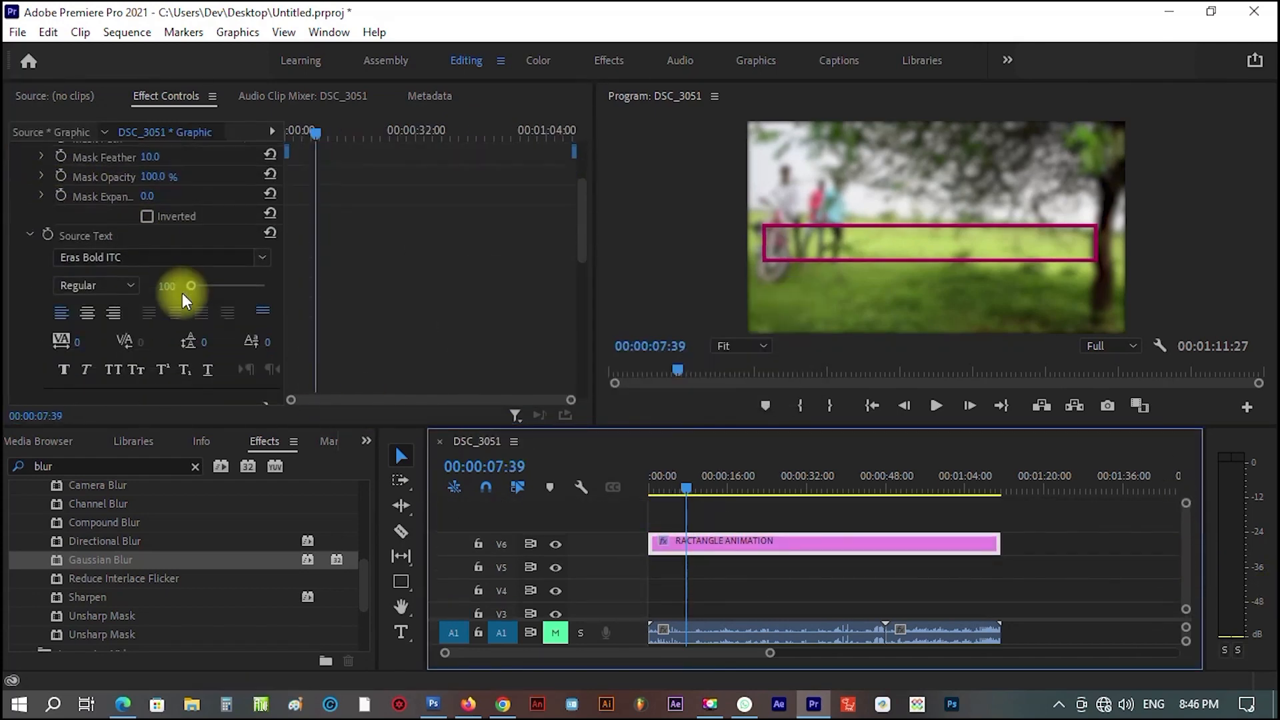
scroll(173, 318, "down", 2)
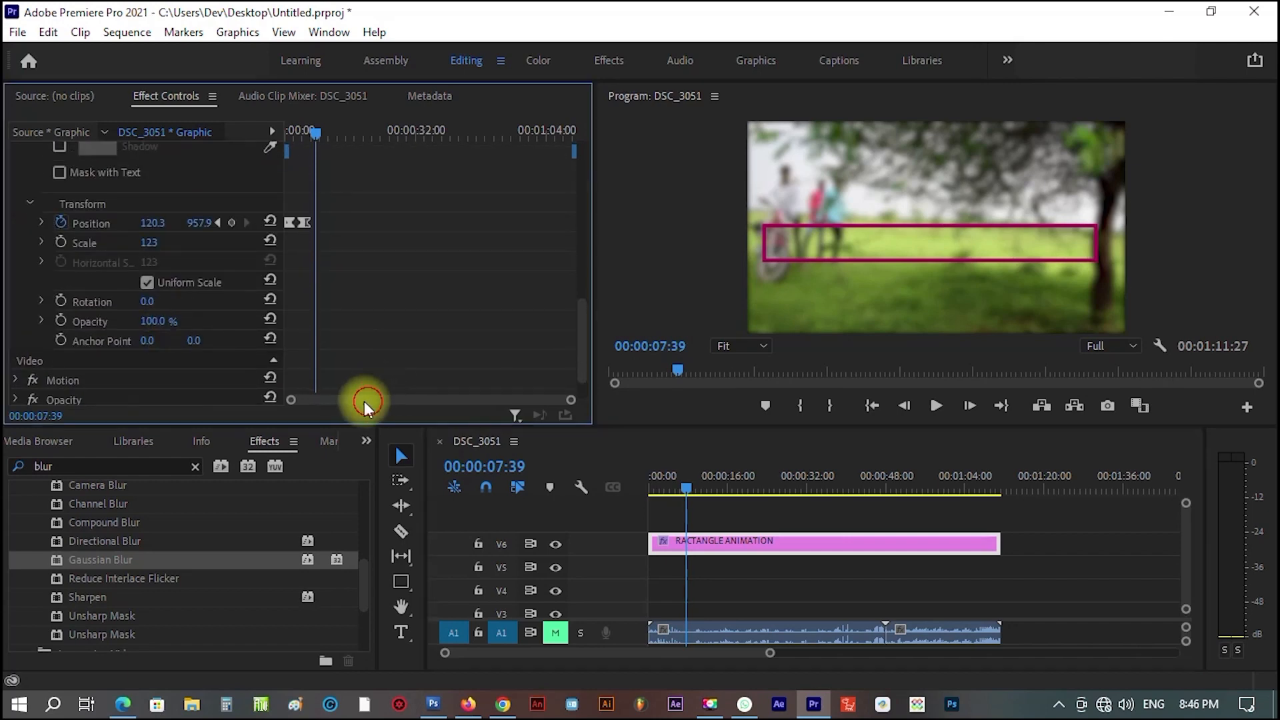
left_click_drag(571, 400, 434, 400)
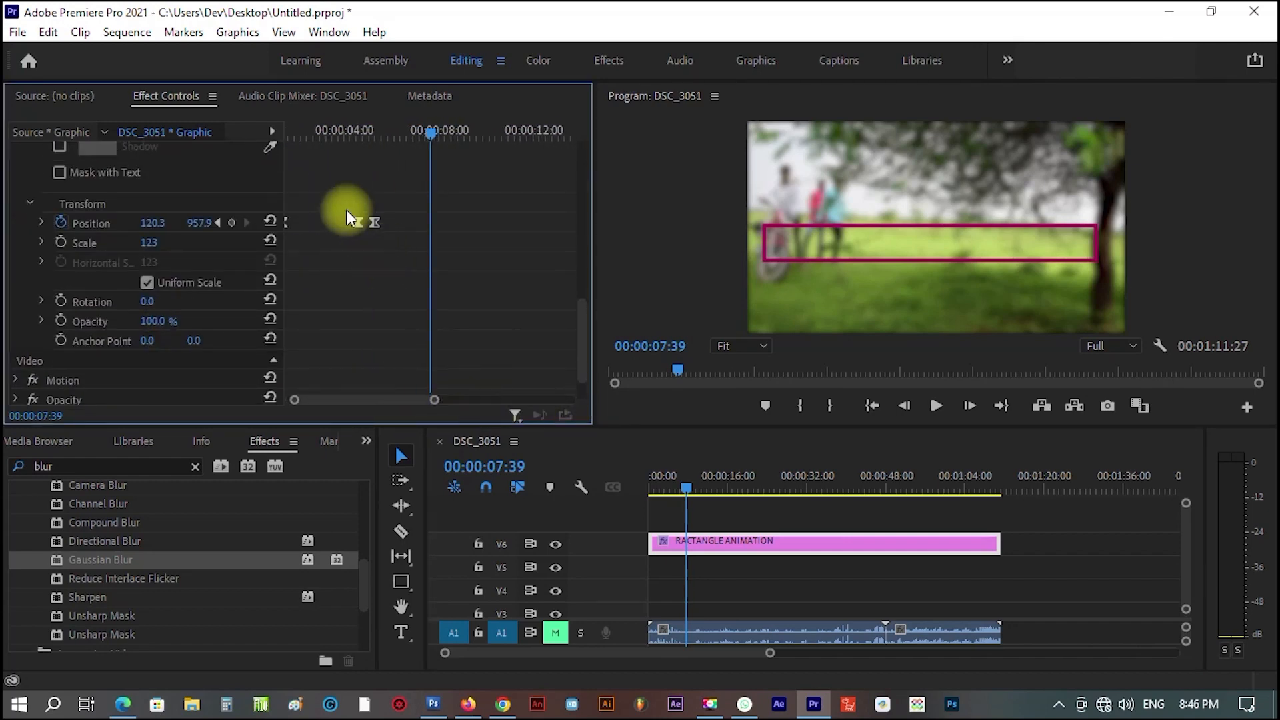
left_click_drag(450, 239, 449, 239)
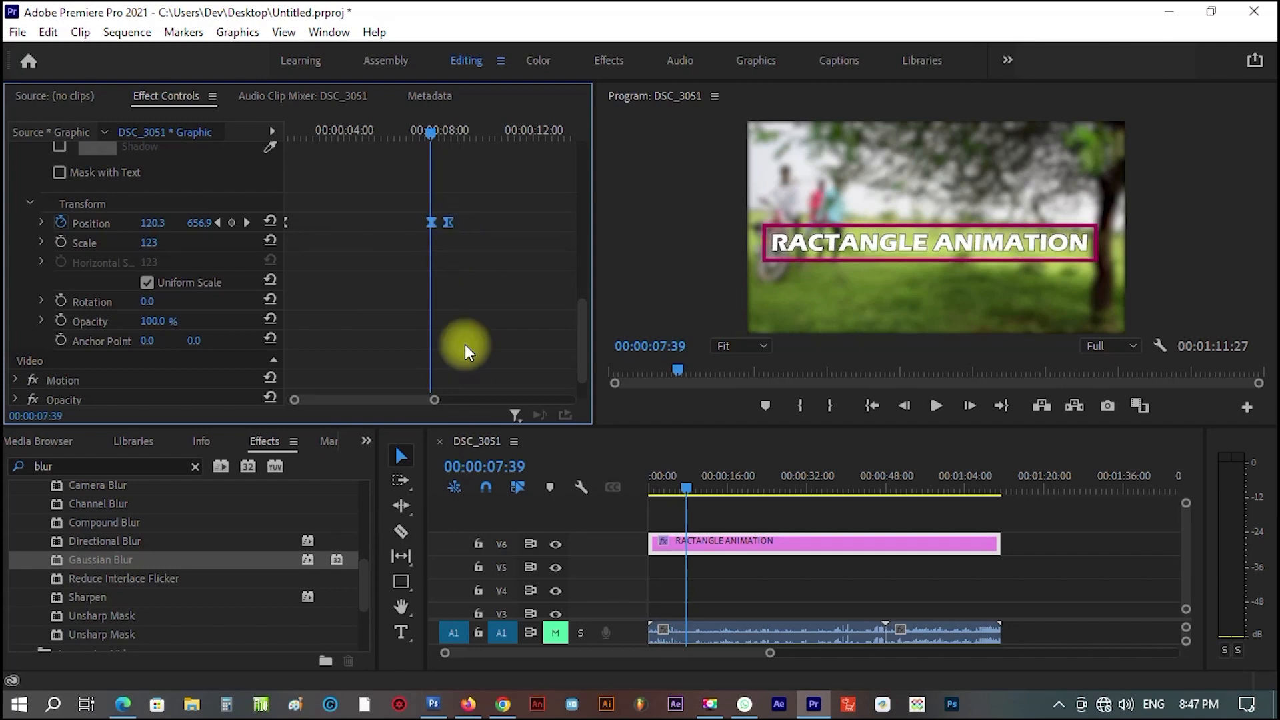
Play the sequence from the start to check the title's exit against the reversed outline.
left_click(544, 512)
key("Home")
key("space")
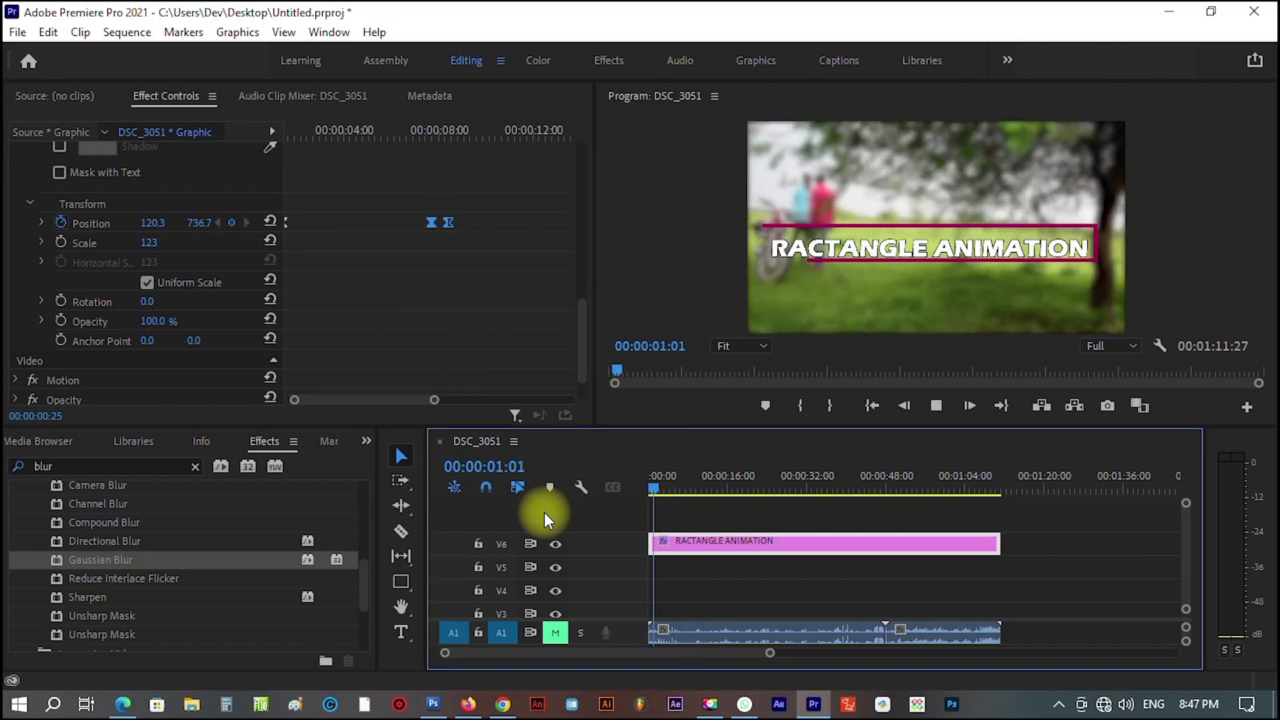